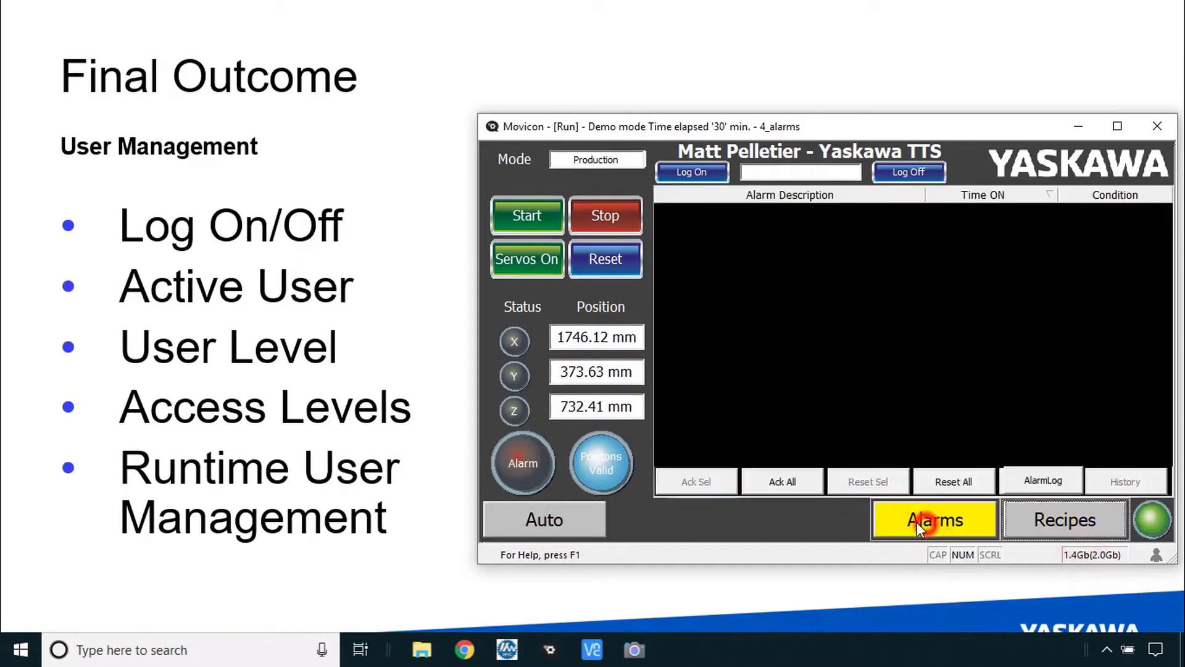
- Try the Auto page and decline the level 2 password request it raises
{"action": "left_click", "coordinate": [557, 520]}
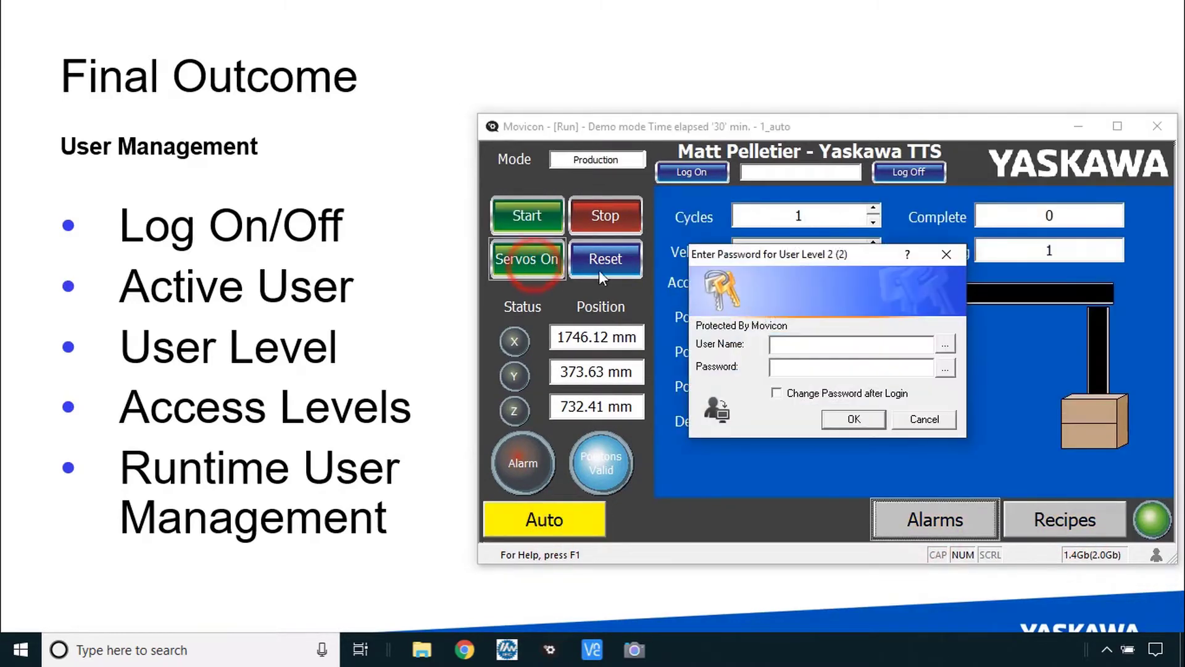
{"action": "left_click", "coordinate": [927, 425]}
{"action": "left_click", "coordinate": [934, 422]}
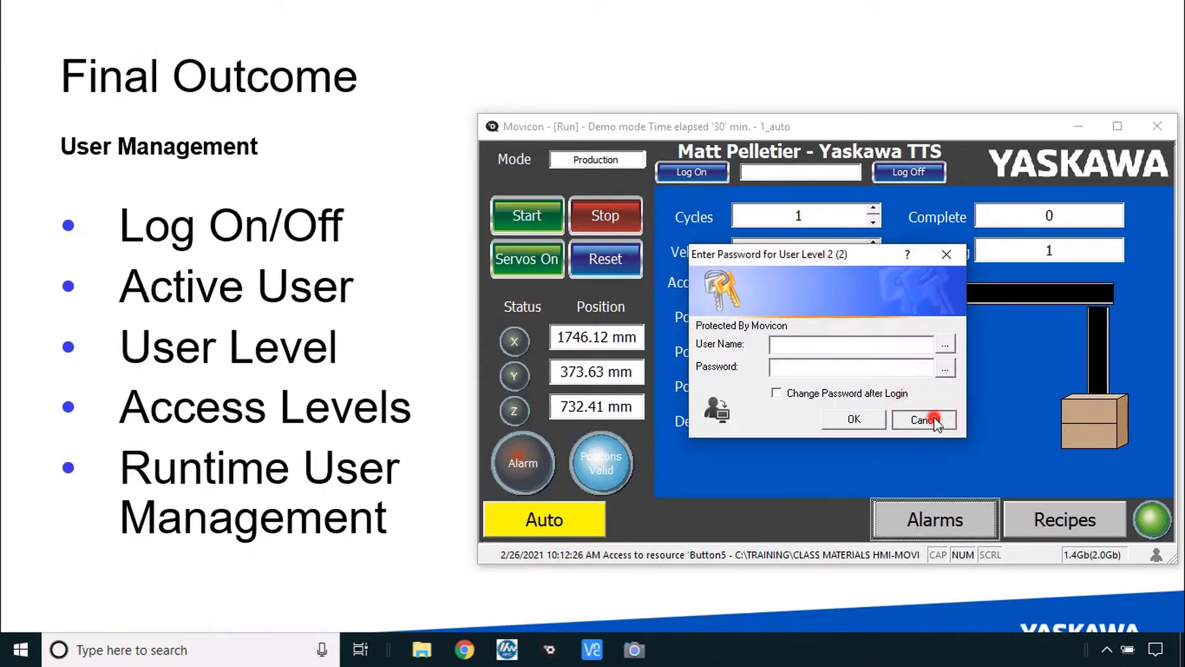
- On the Recipes page, try editing the Temp Pos X and Acc/Dec values; decline the level 2 password
{"action": "left_click", "coordinate": [1058, 503]}
{"action": "left_click", "coordinate": [921, 367]}
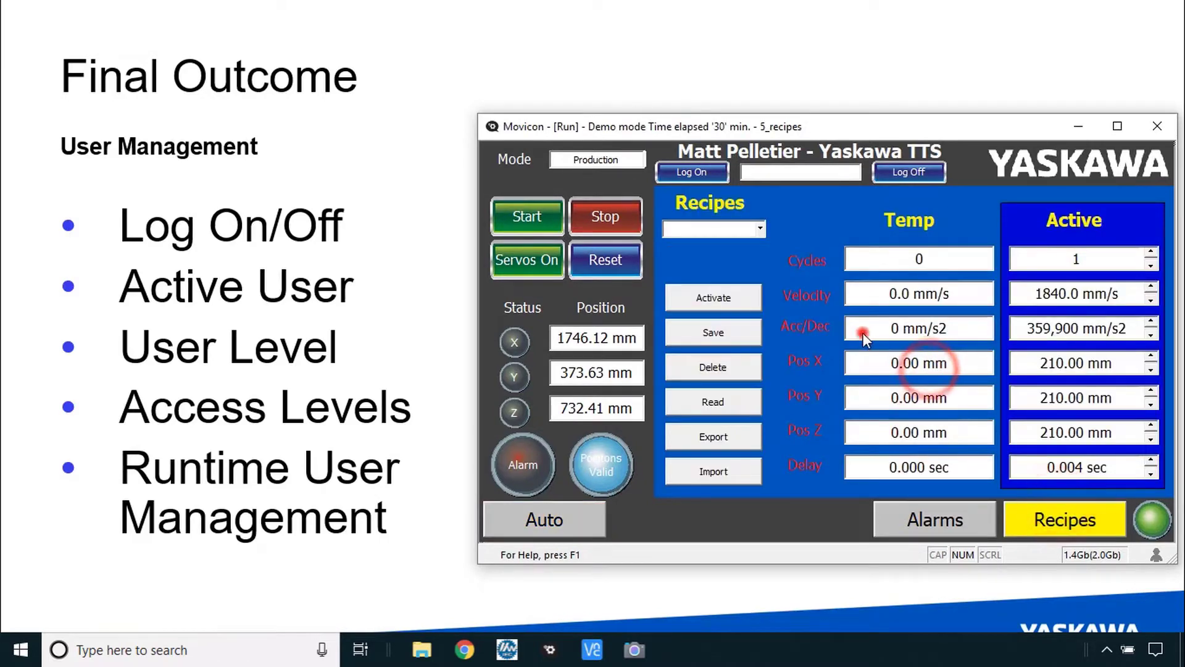
{"action": "left_click", "coordinate": [863, 334]}
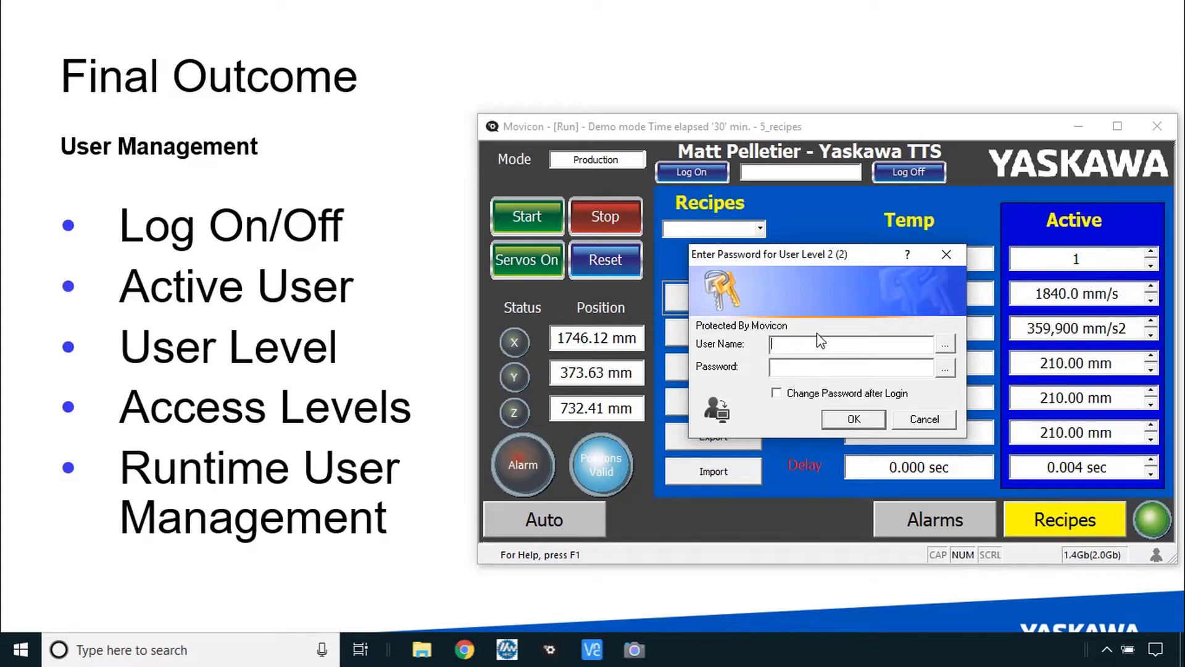
{"action": "left_click", "coordinate": [924, 418]}
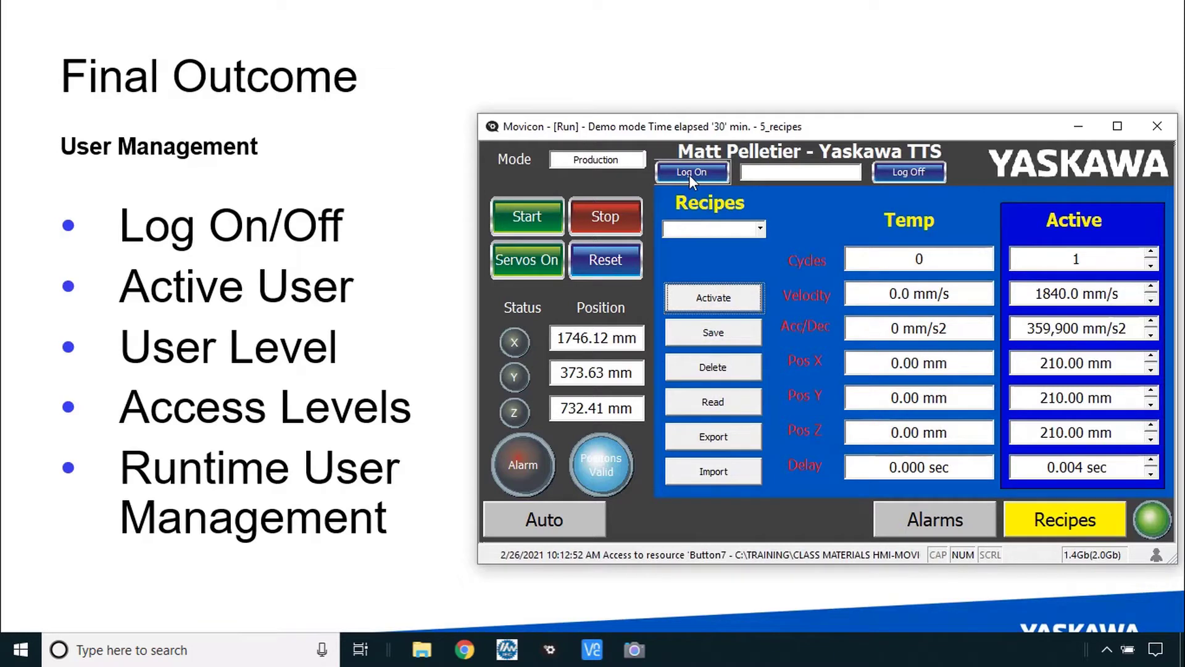
- Log on with the operator user name and password
{"action": "left_click", "coordinate": [690, 175]}
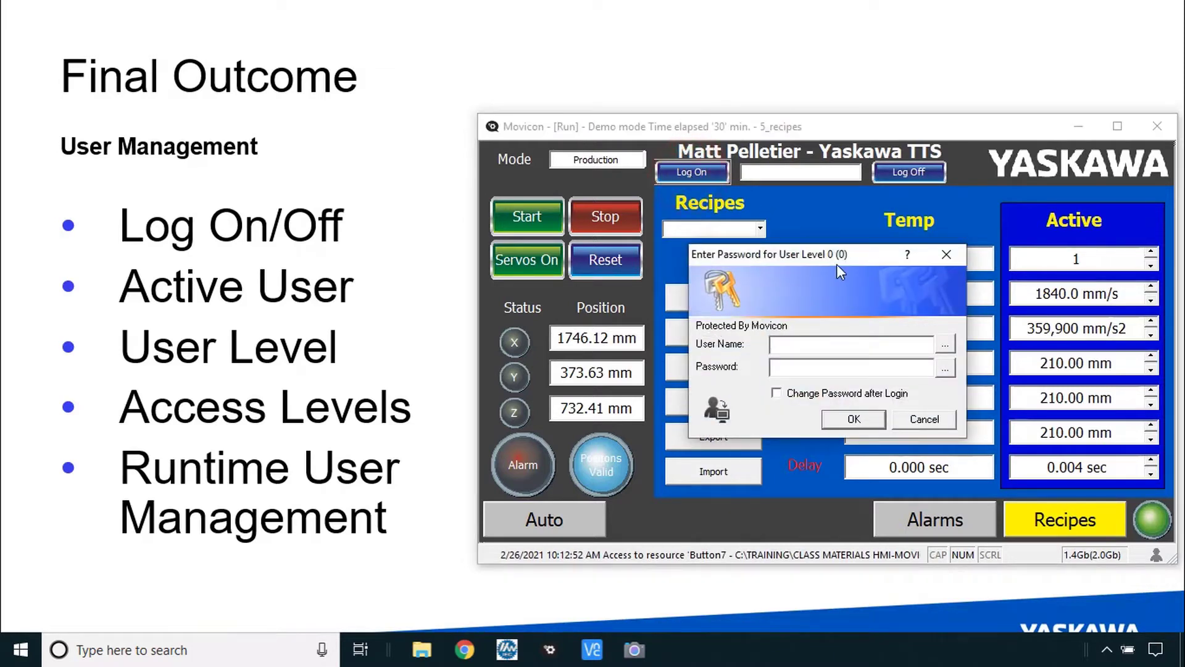
{"action": "type", "text": "op1"}
{"action": "key", "text": "Tab"}
{"action": "type", "text": "1"}
{"action": "left_click", "coordinate": [863, 420]}
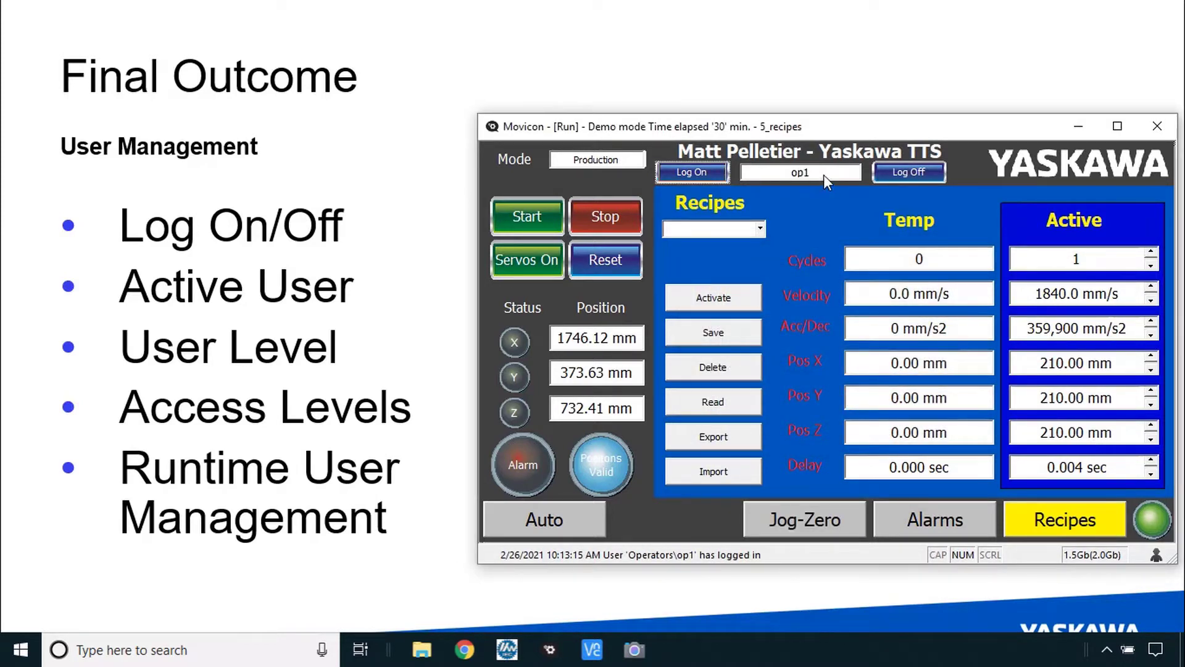
- Try the Active Cycles value, then visit Alarms and Jog-Zero and reset the machine
{"action": "left_click", "coordinate": [1150, 258]}
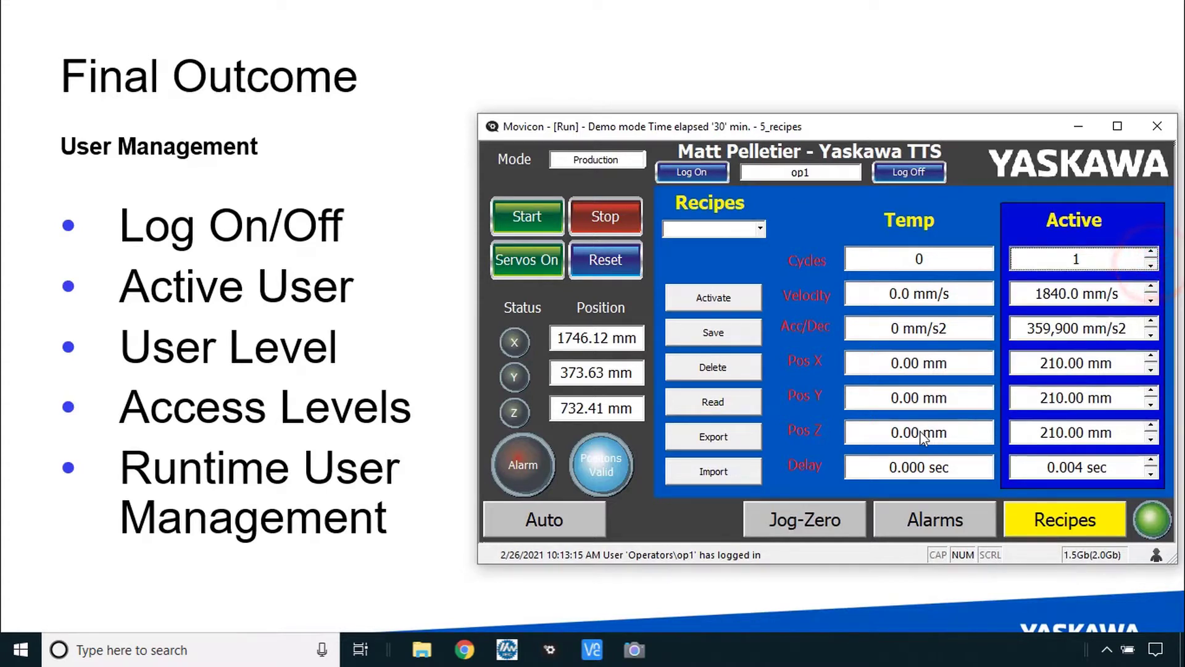
{"action": "left_click", "coordinate": [933, 519]}
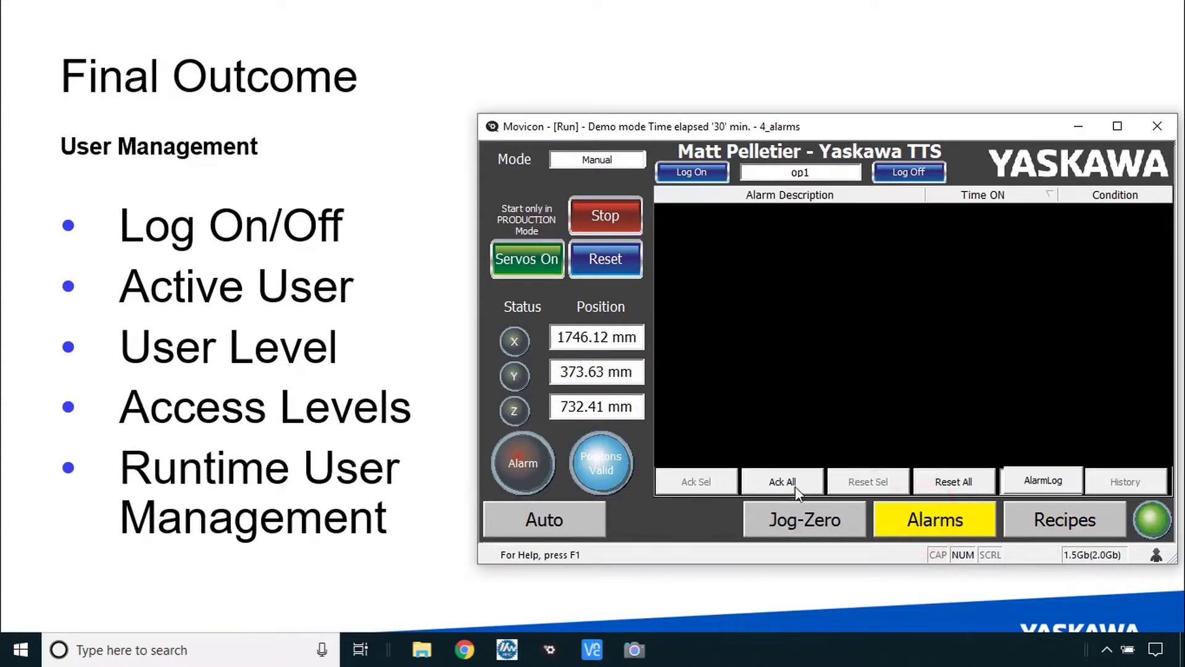
{"action": "left_click", "coordinate": [805, 518]}
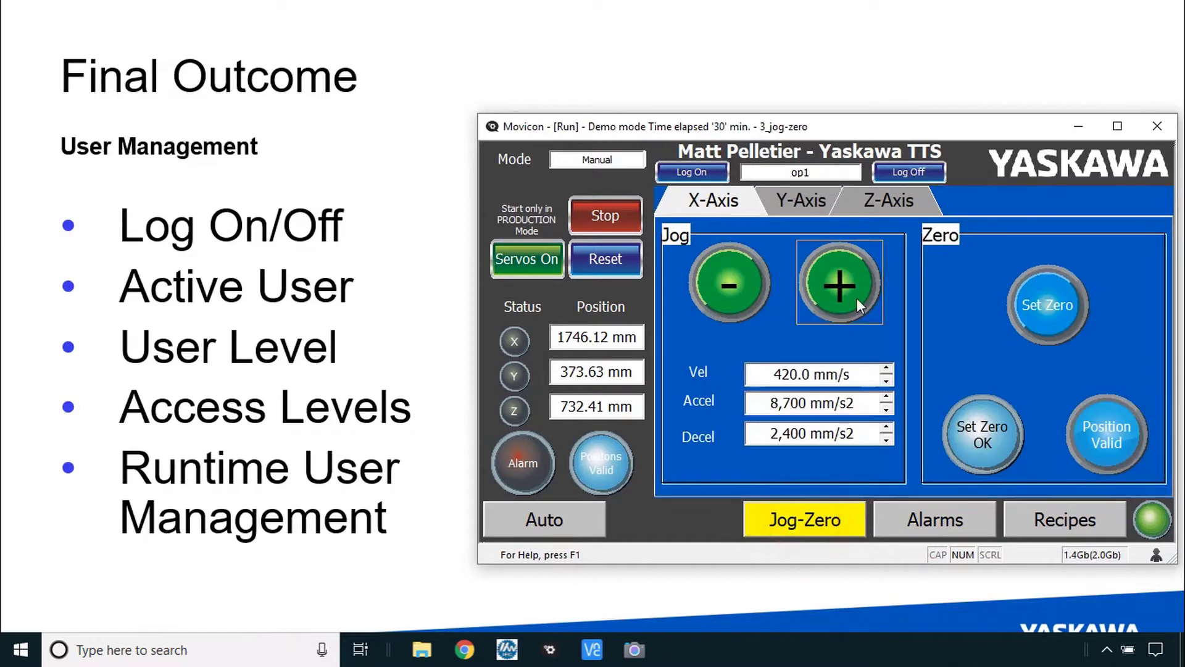
{"action": "left_click", "coordinate": [593, 262]}
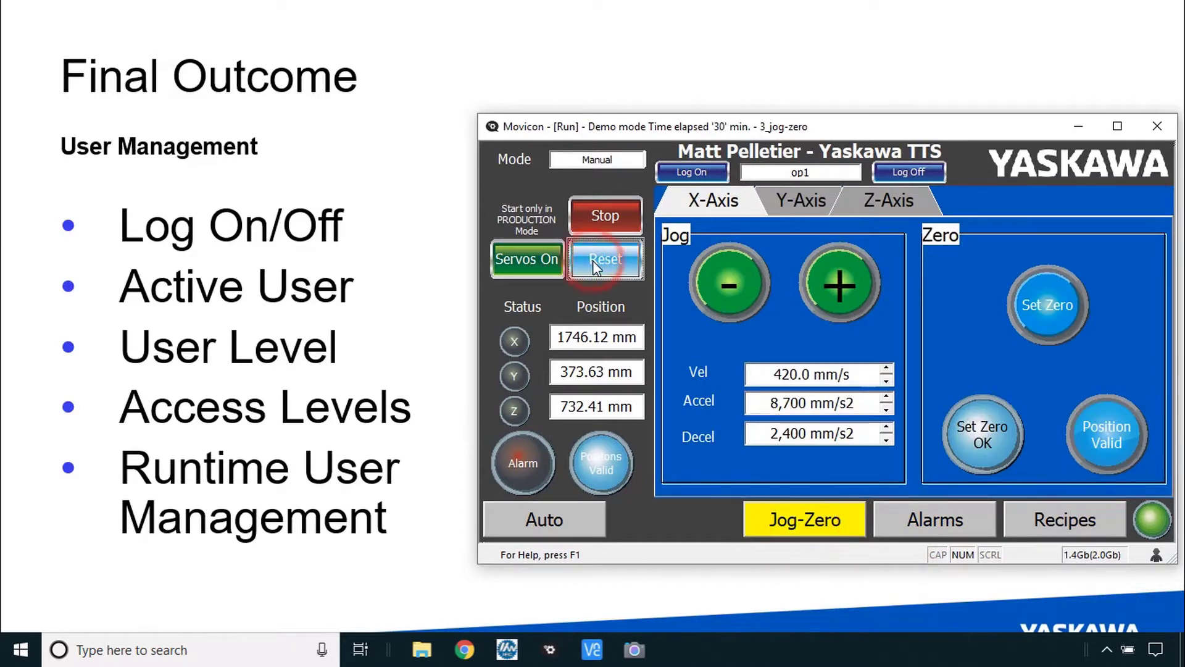
- On the Auto page, set the Cycles spin box to 1
{"action": "left_click", "coordinate": [545, 519]}
{"action": "double_click", "coordinate": [873, 208]}
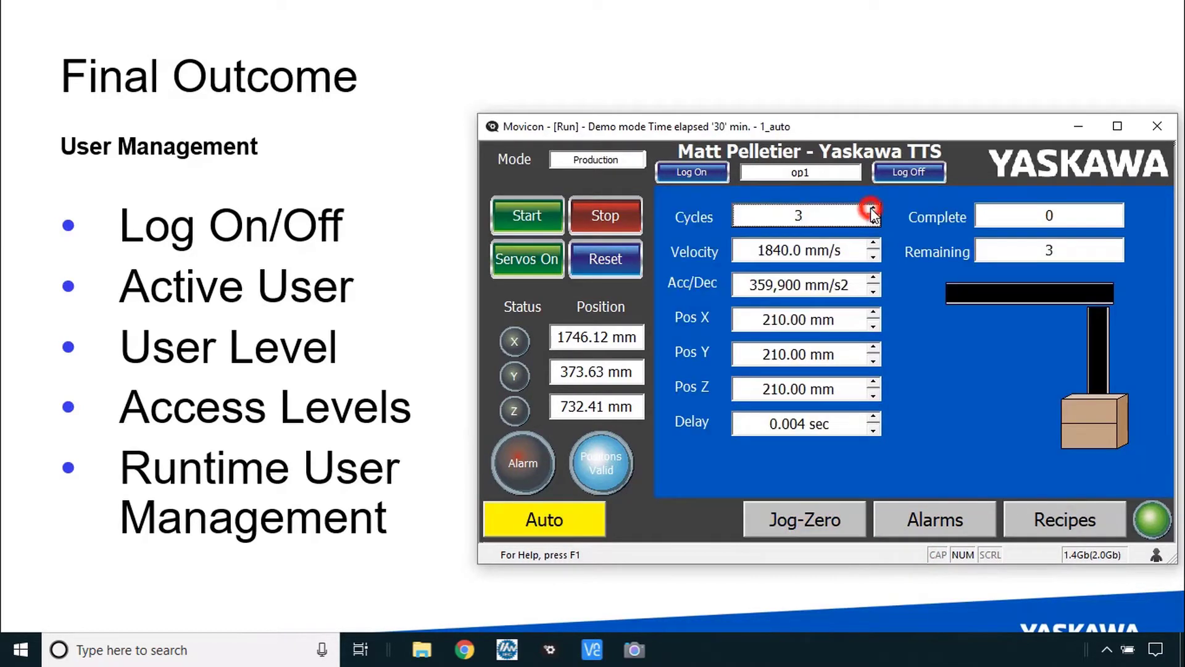
{"action": "left_click", "coordinate": [877, 221]}
{"action": "left_click", "coordinate": [877, 221]}
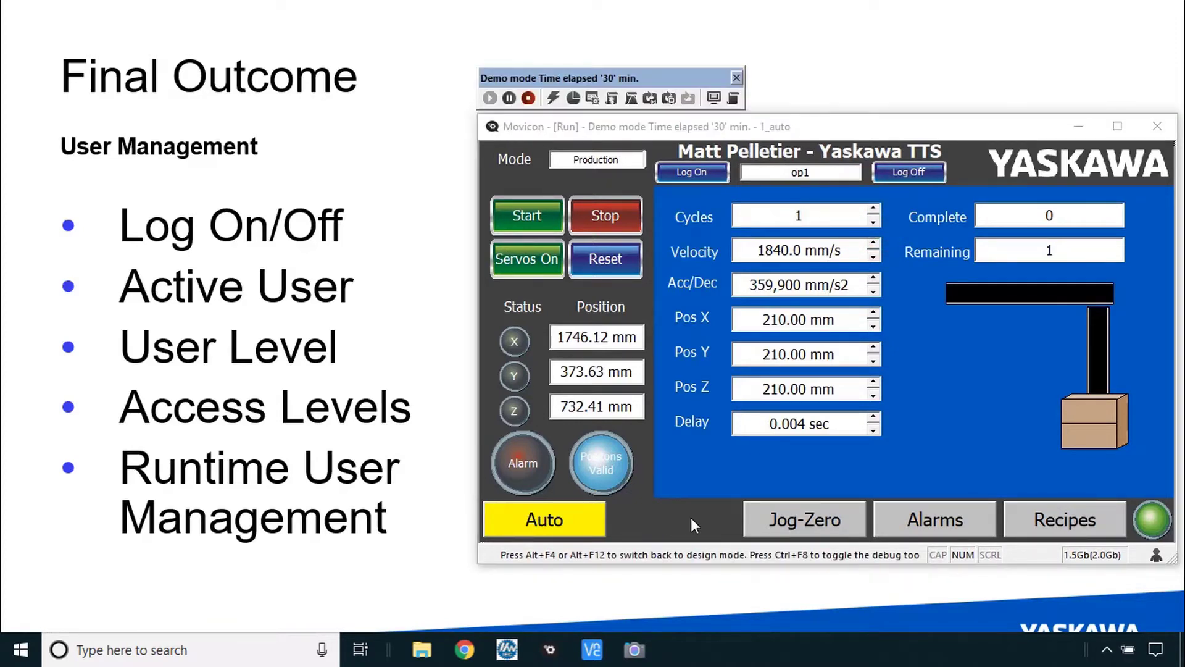
- Open the 2_Setup screen from the debug toolbar's screen list
{"action": "left_click", "coordinate": [715, 97]}
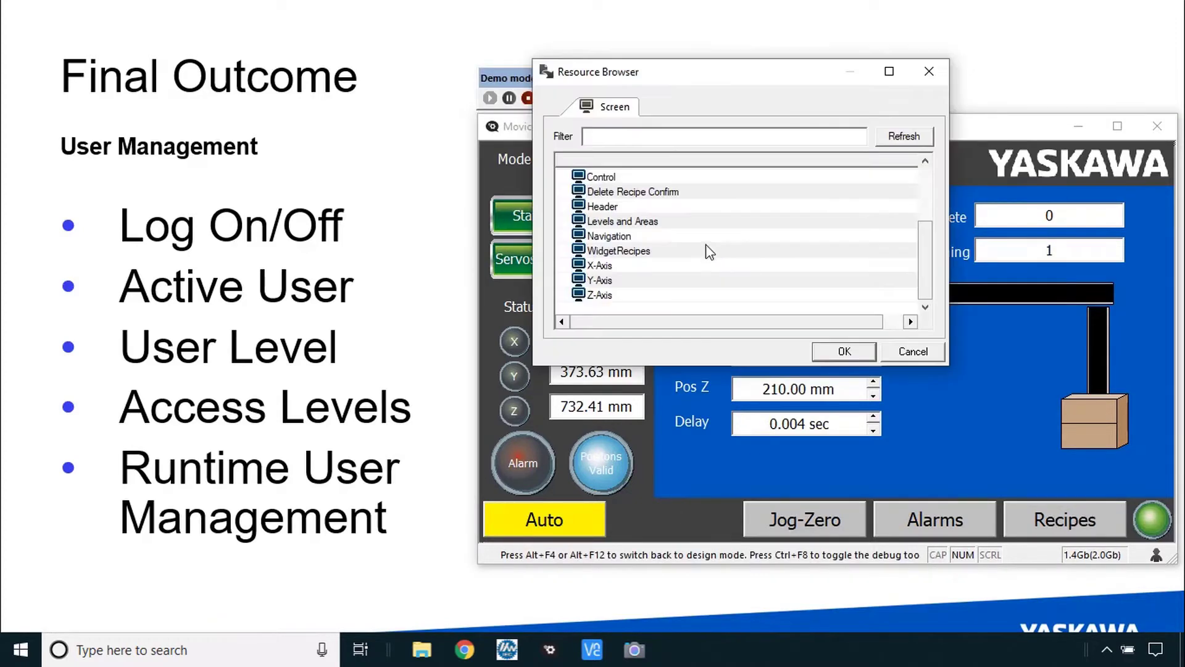
{"action": "scroll", "coordinate": [710, 251], "scroll_direction": "up", "scroll_amount": 2}
{"action": "left_click", "coordinate": [605, 192]}
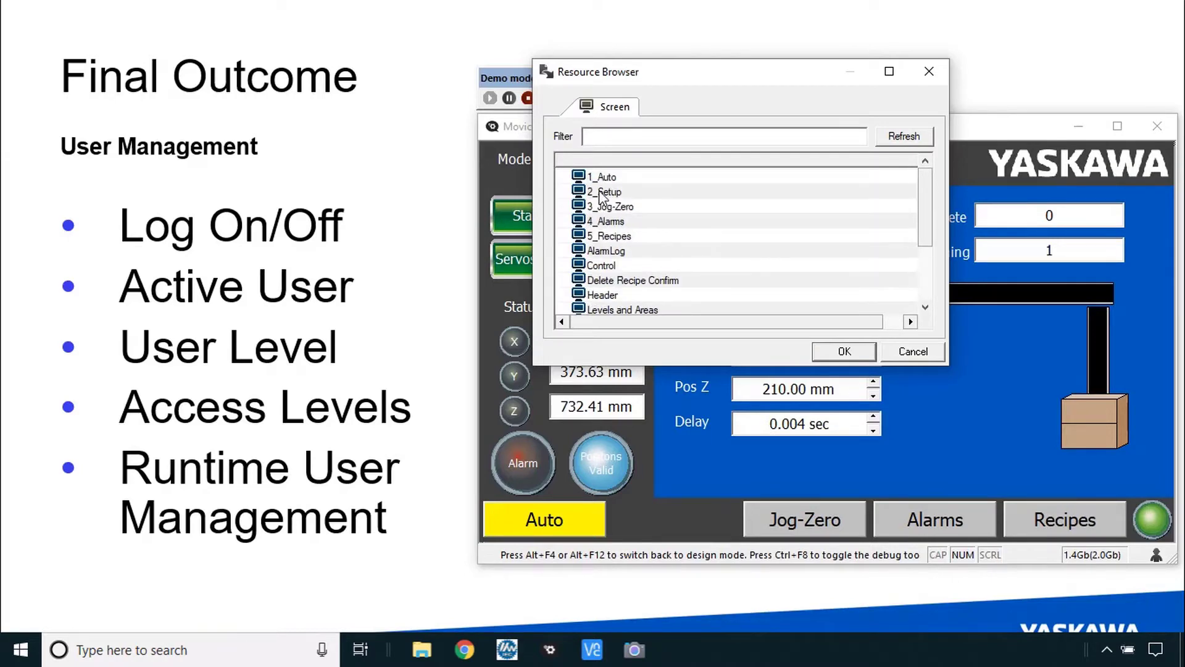
{"action": "left_click", "coordinate": [845, 350]}
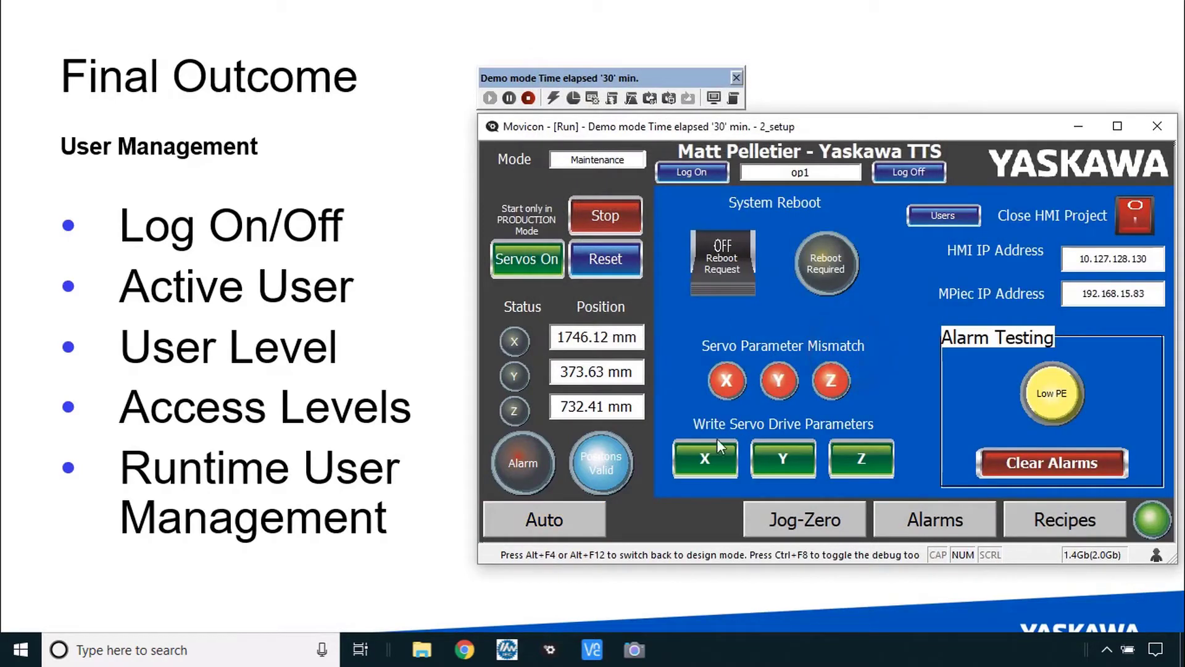
- Trigger the Low PE test alarm, decline the level 5 password, then try Clear Alarms
{"action": "left_click", "coordinate": [1043, 399]}
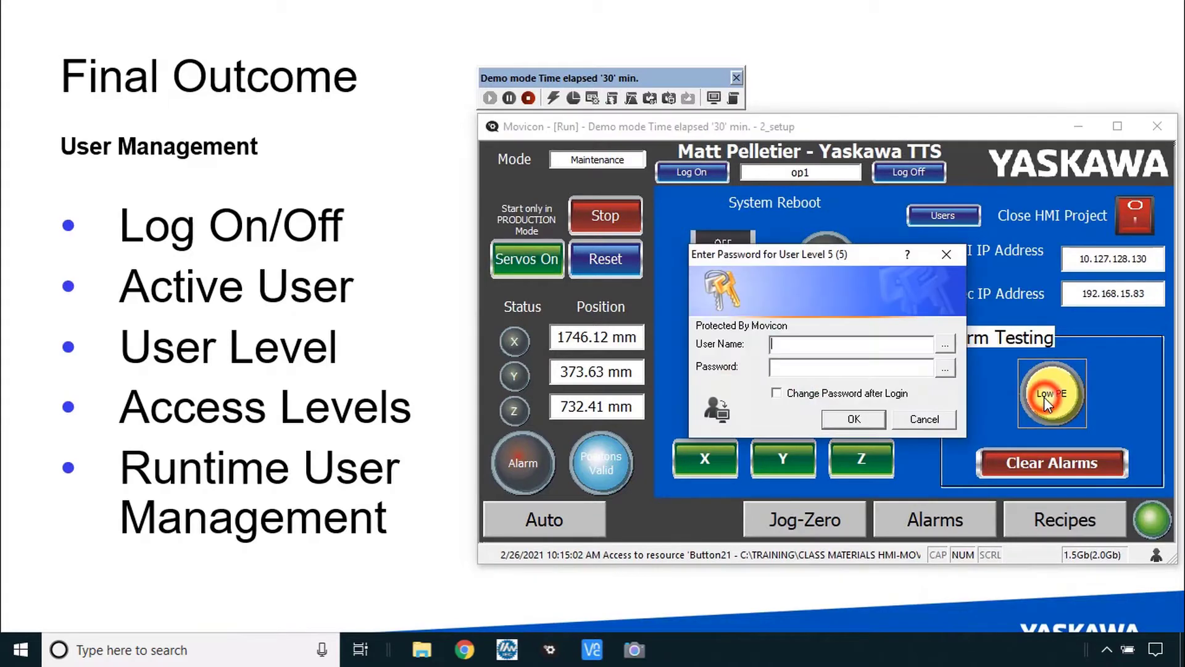
{"action": "left_click", "coordinate": [934, 421]}
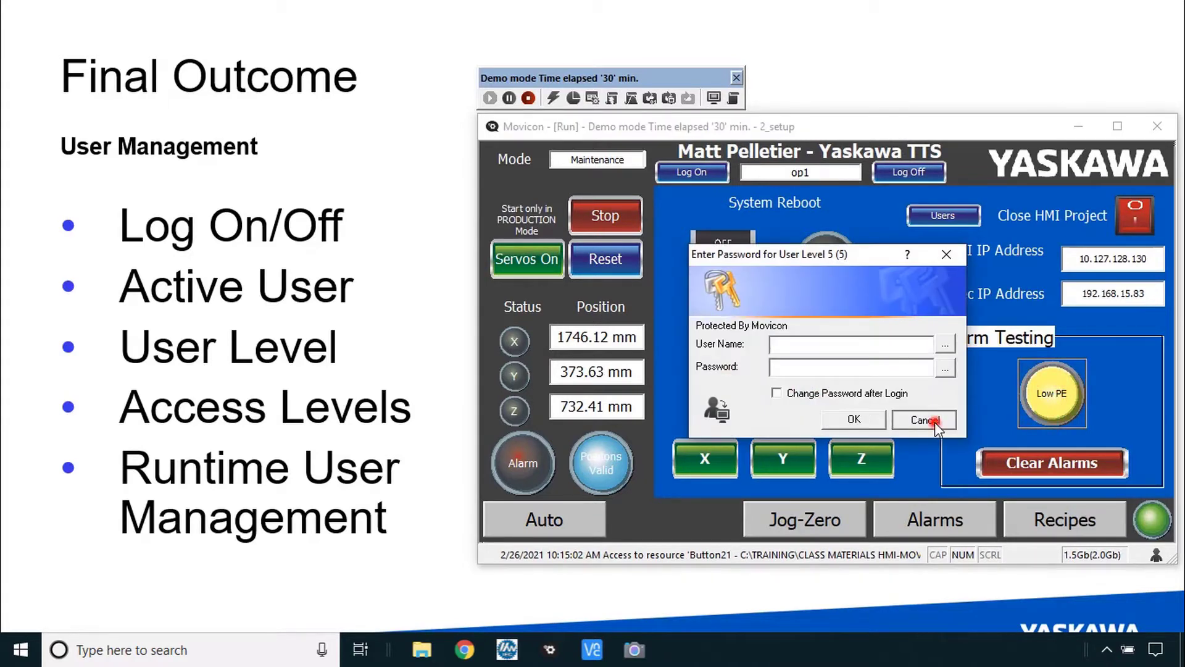
{"action": "left_click", "coordinate": [1026, 465]}
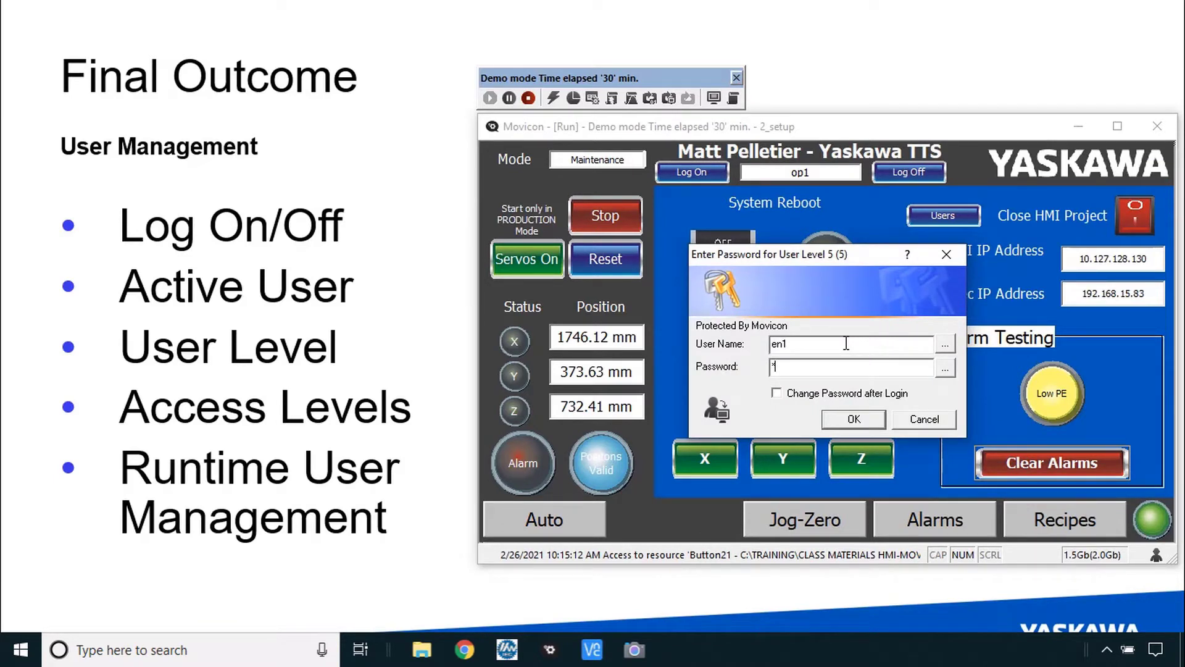
- Confirm the engineer logon, visit Jog-Zero and Setup, and trigger the Low PE alarm
{"action": "left_click", "coordinate": [861, 423]}
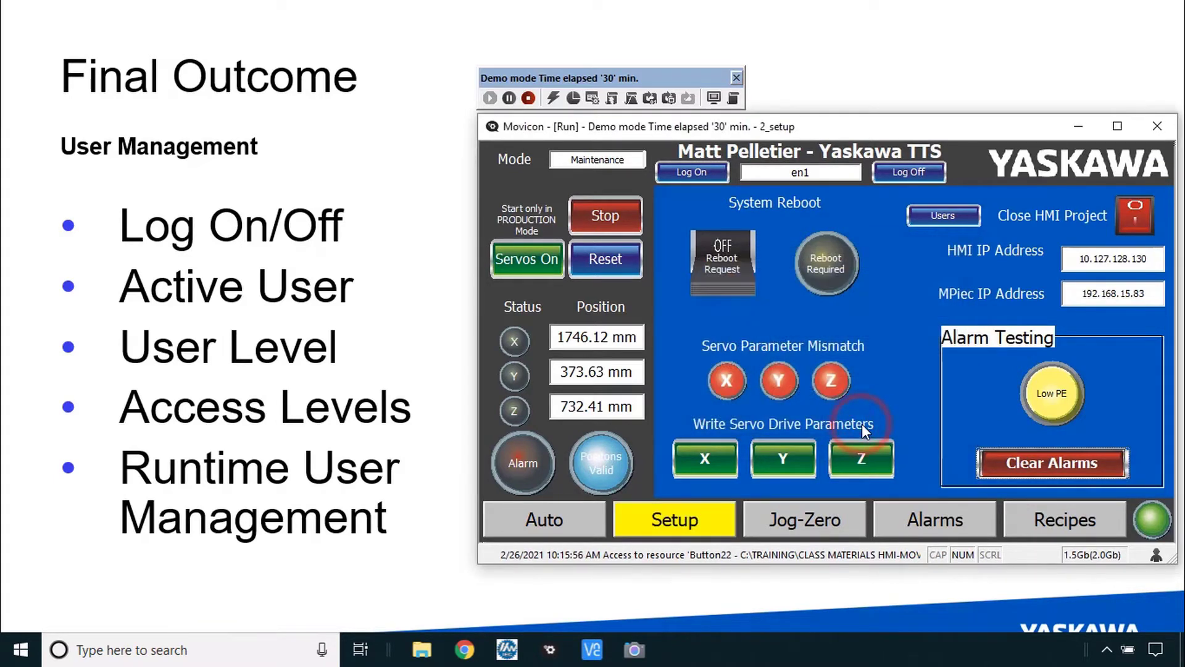
{"action": "left_click", "coordinate": [775, 520]}
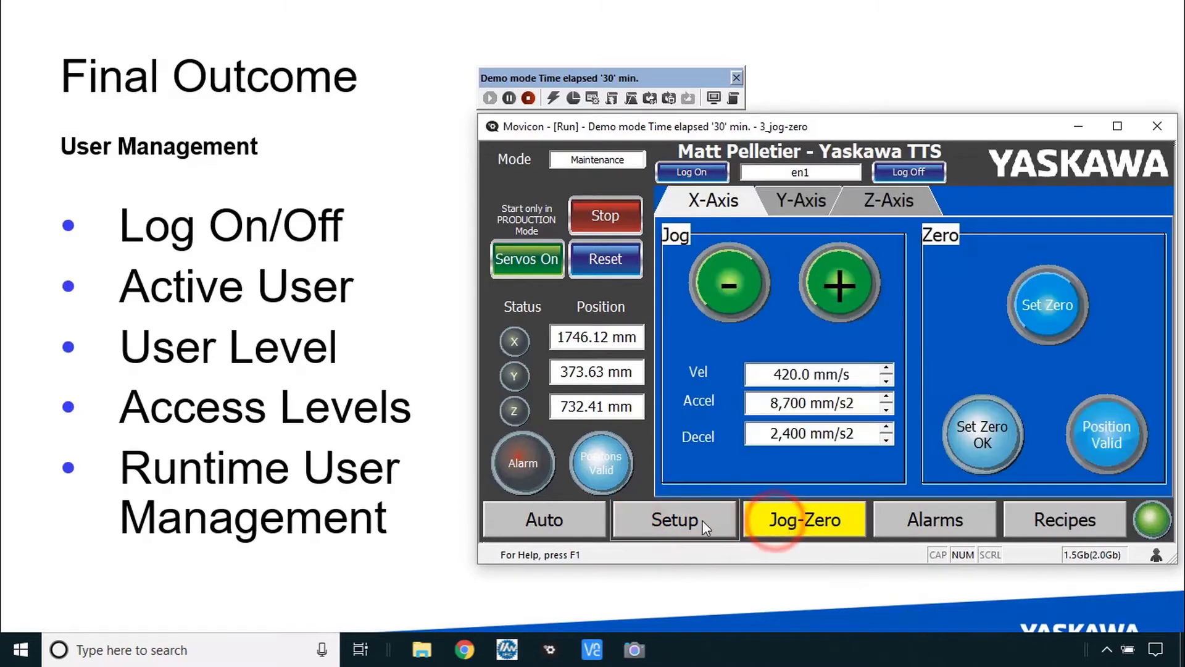
{"action": "left_click", "coordinate": [699, 520]}
{"action": "left_click", "coordinate": [1053, 408]}
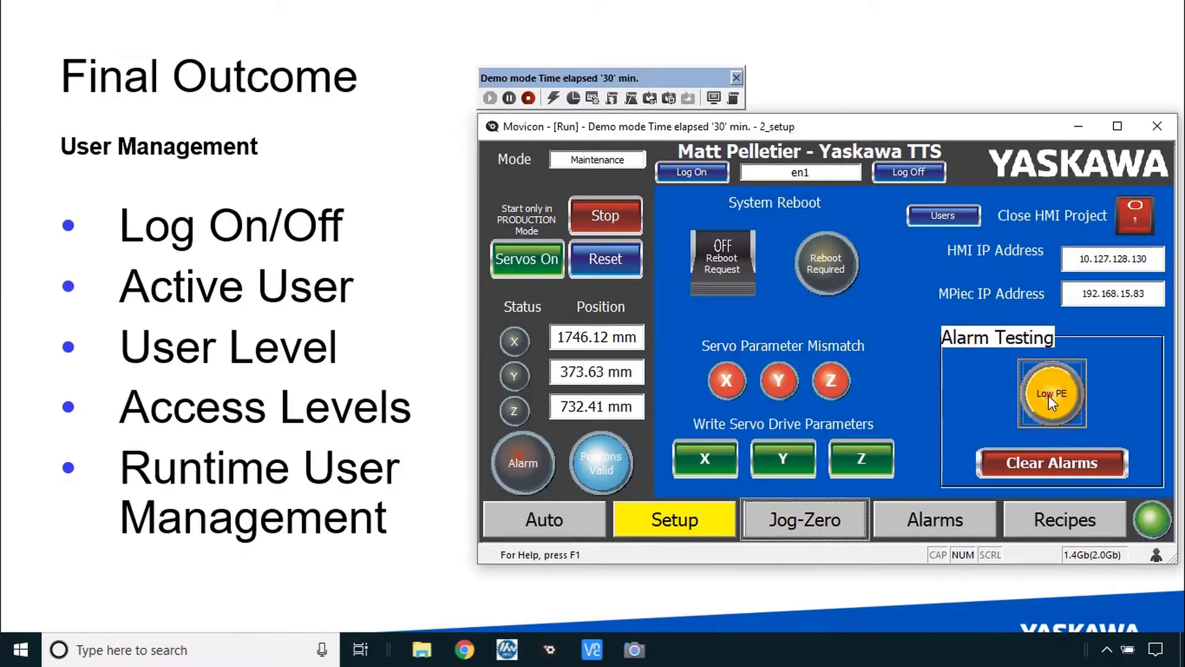
- On the Recipes page, try adjusting the Active cycle count and velocity values
{"action": "left_click", "coordinate": [1046, 514]}
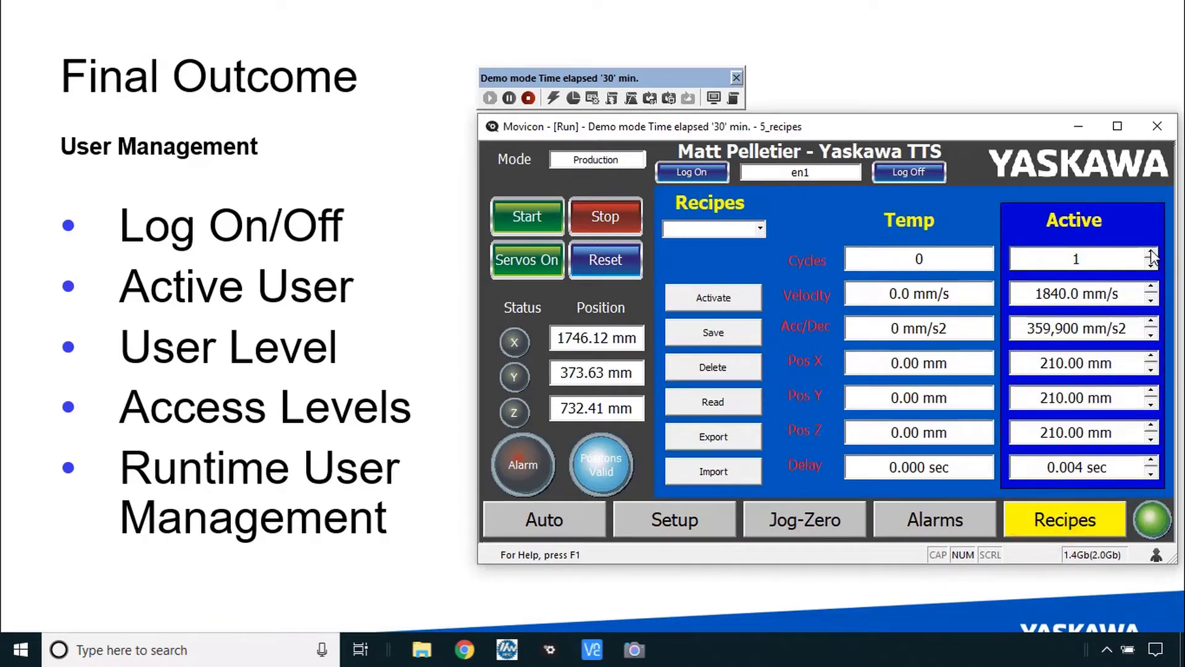
{"action": "left_click", "coordinate": [1152, 251]}
{"action": "left_click", "coordinate": [1152, 261]}
{"action": "left_click", "coordinate": [1090, 261]}
{"action": "left_click", "coordinate": [1086, 307]}
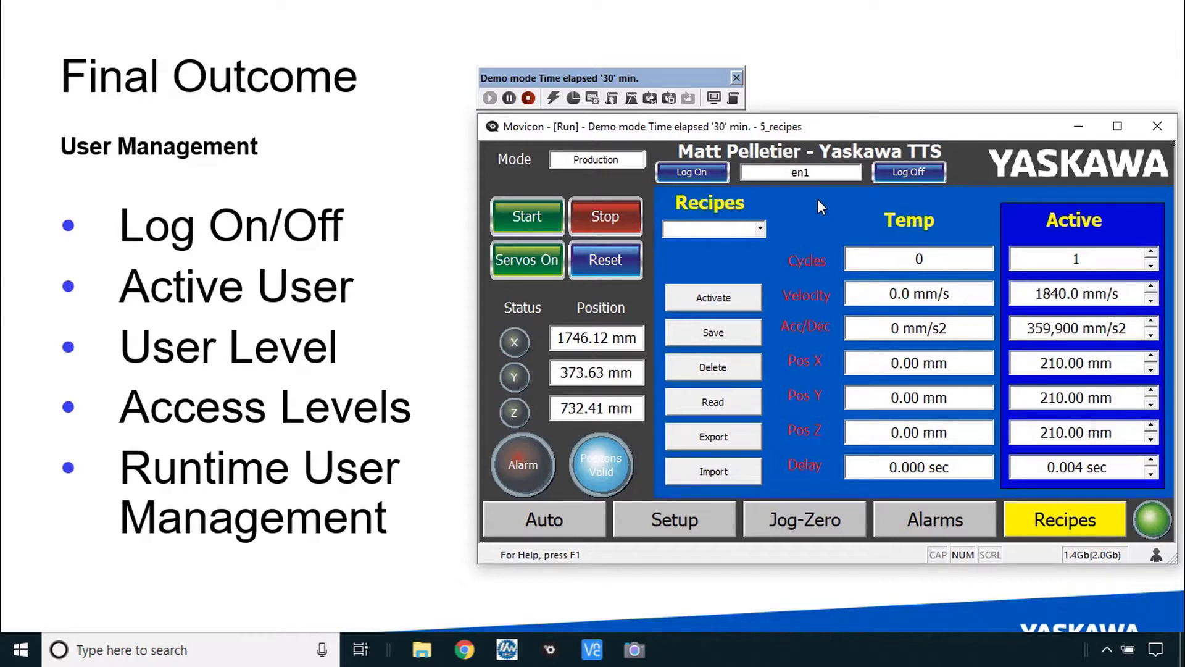
- Back on Setup, open the Edit Movicon Users editor and select the existing runtime user
{"action": "left_click", "coordinate": [675, 519]}
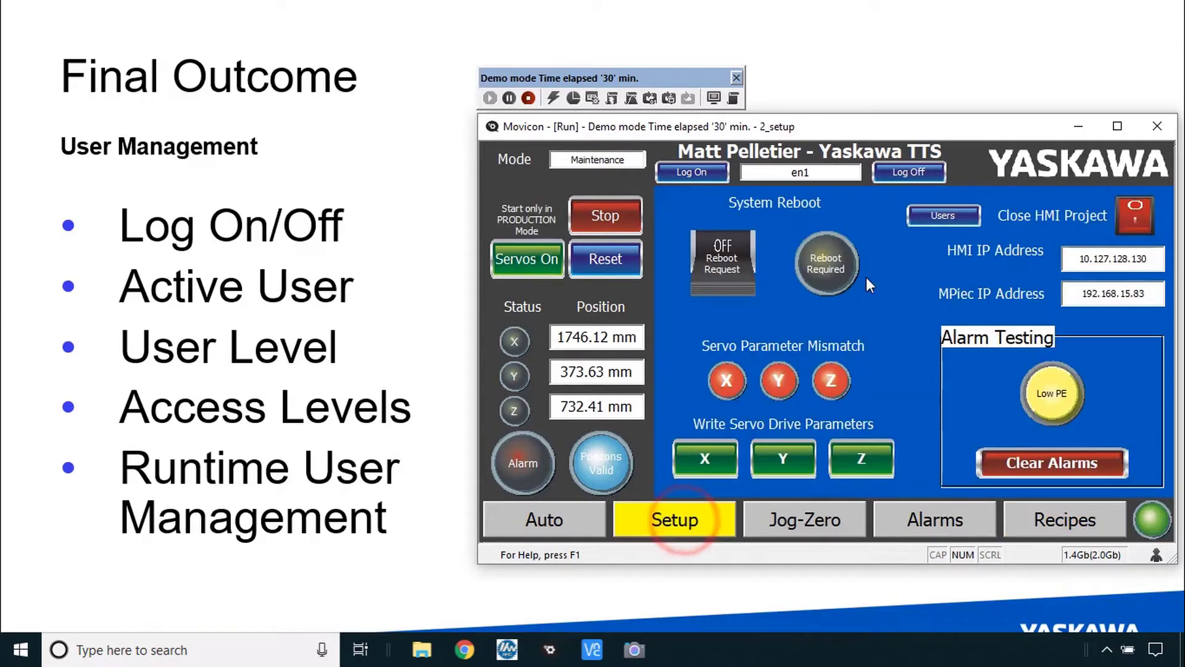
{"action": "left_click", "coordinate": [952, 216]}
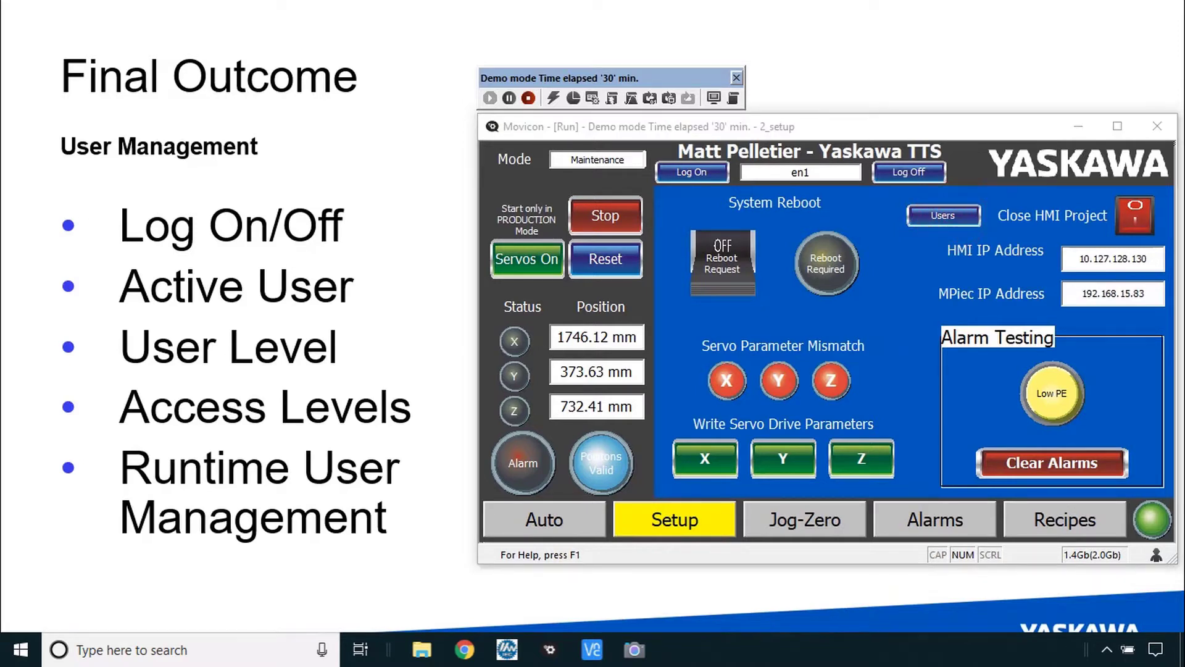
{"action": "left_click", "coordinate": [562, 233]}
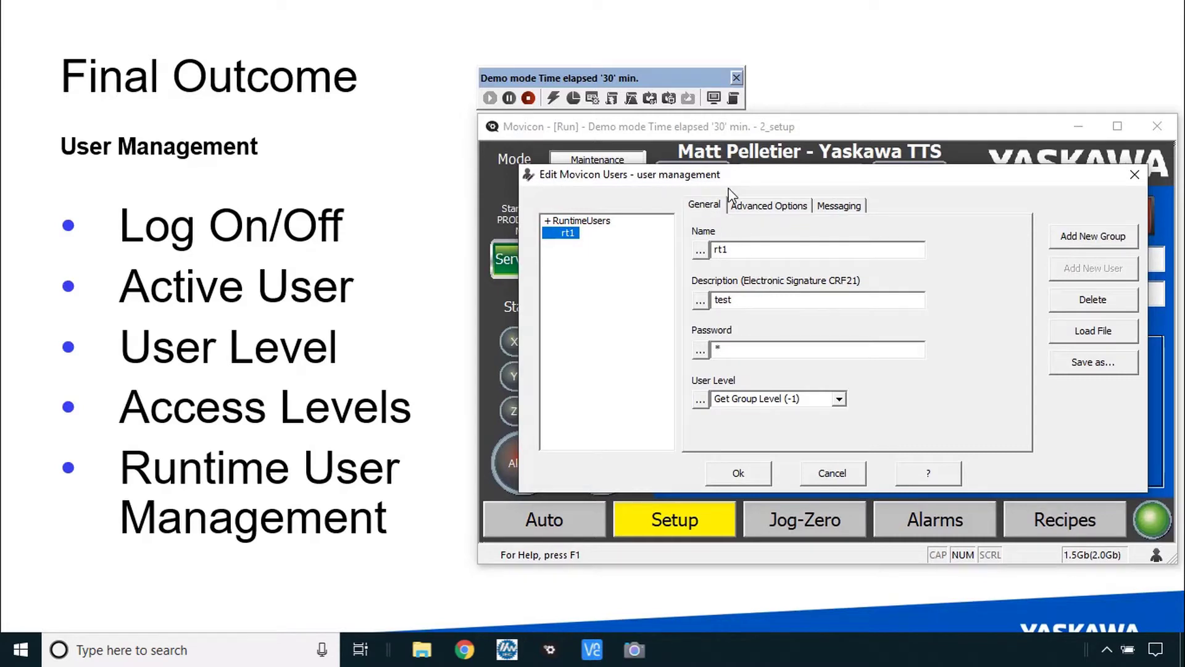
- Close Edit Movicon Users without changes and log the current user off
{"action": "left_click", "coordinate": [833, 474]}
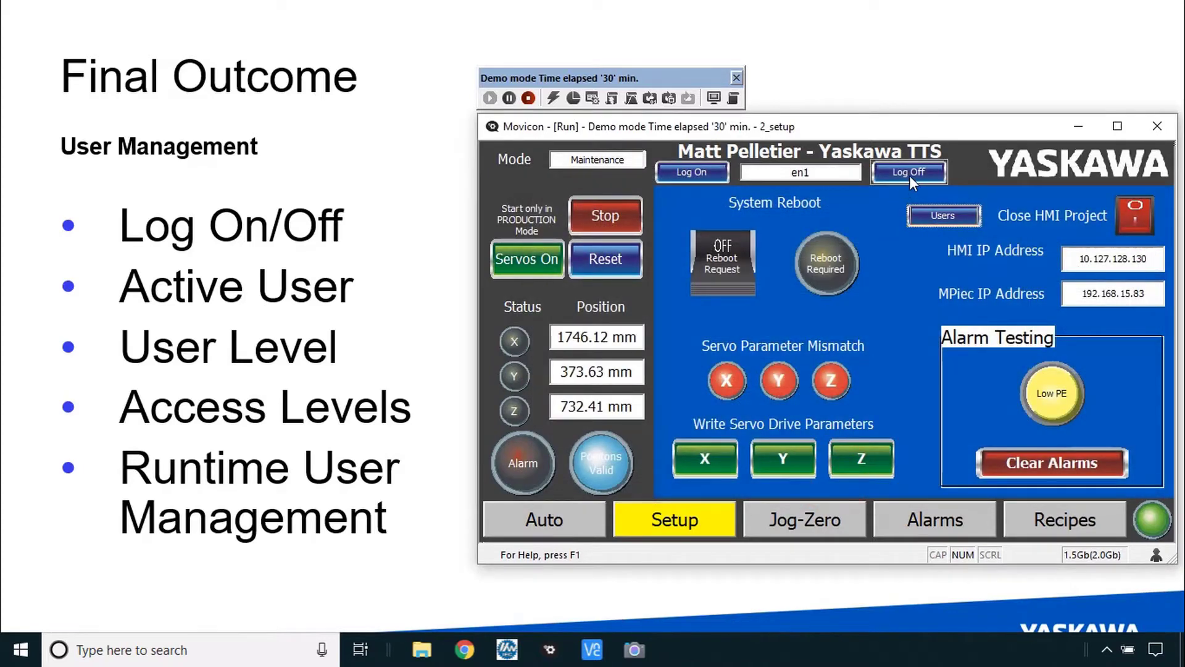
{"action": "left_click", "coordinate": [909, 173]}
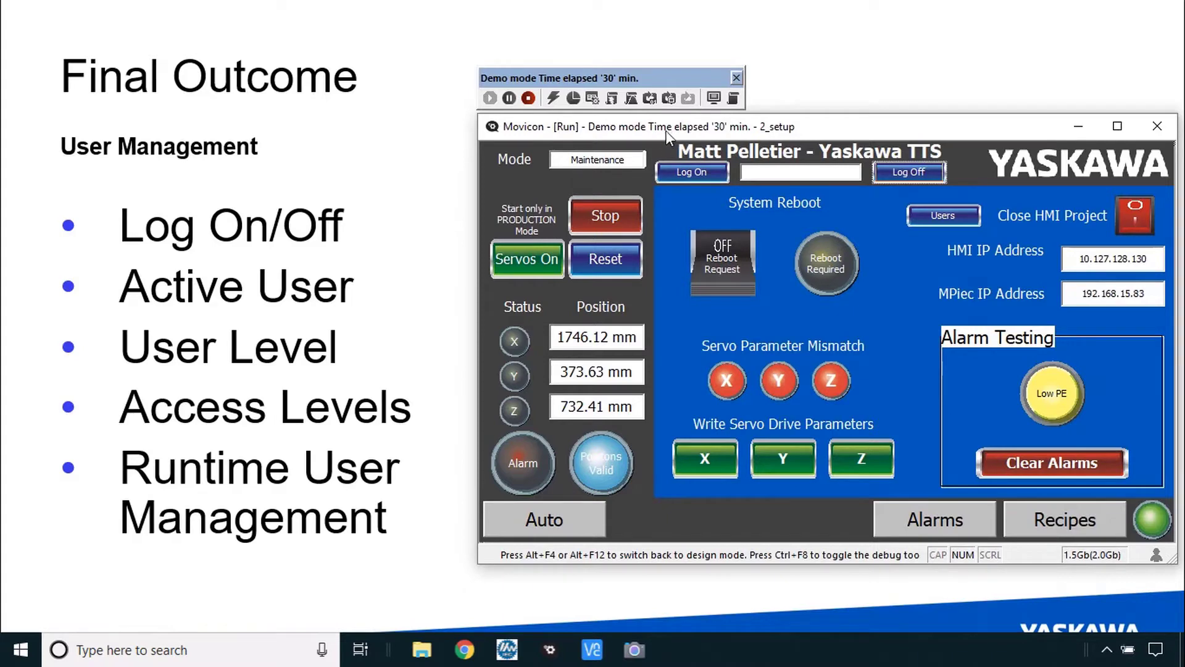
{"action": "left_click", "coordinate": [691, 172]}
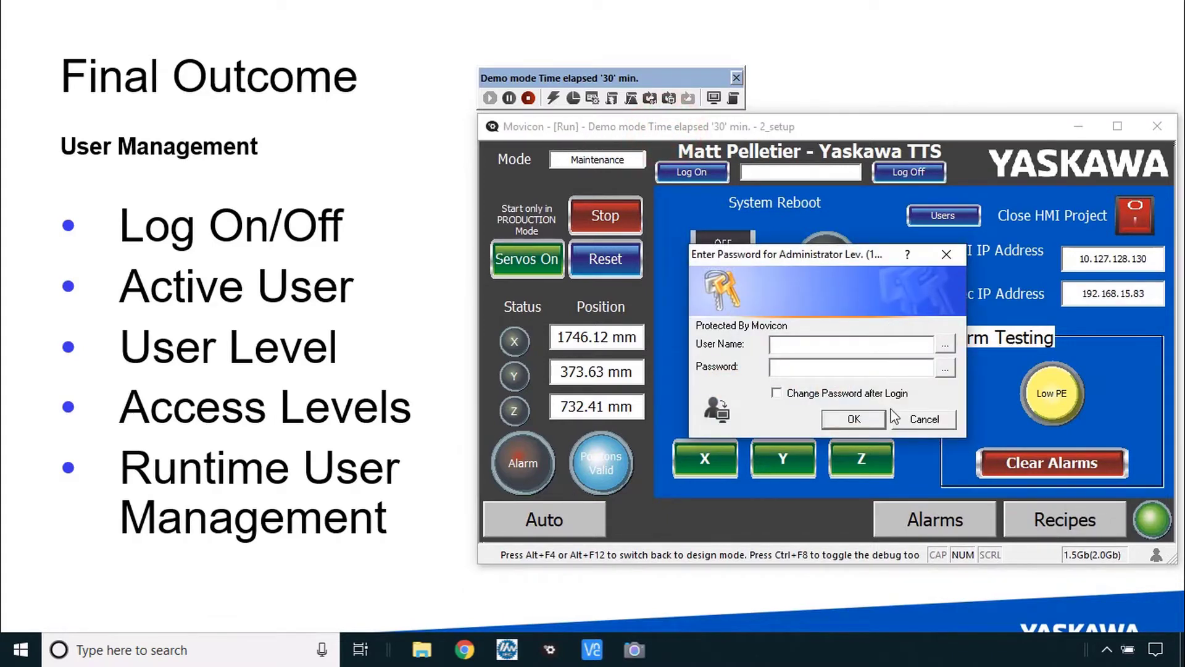
{"action": "left_click", "coordinate": [922, 418]}
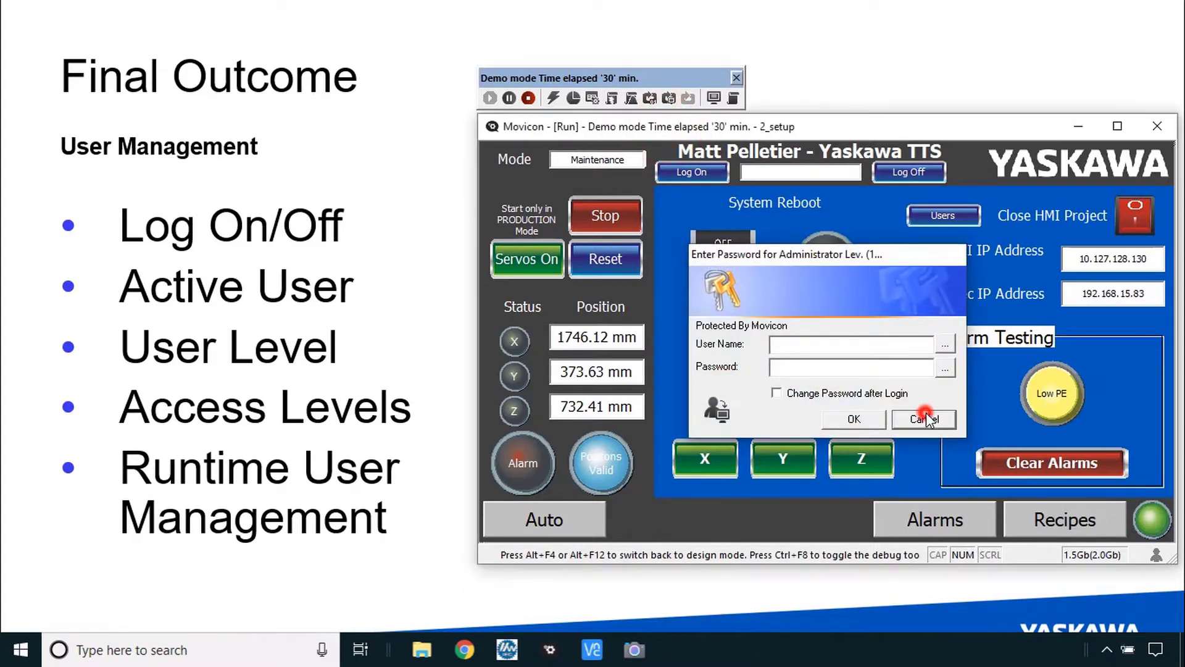
{"action": "left_click", "coordinate": [1163, 131]}
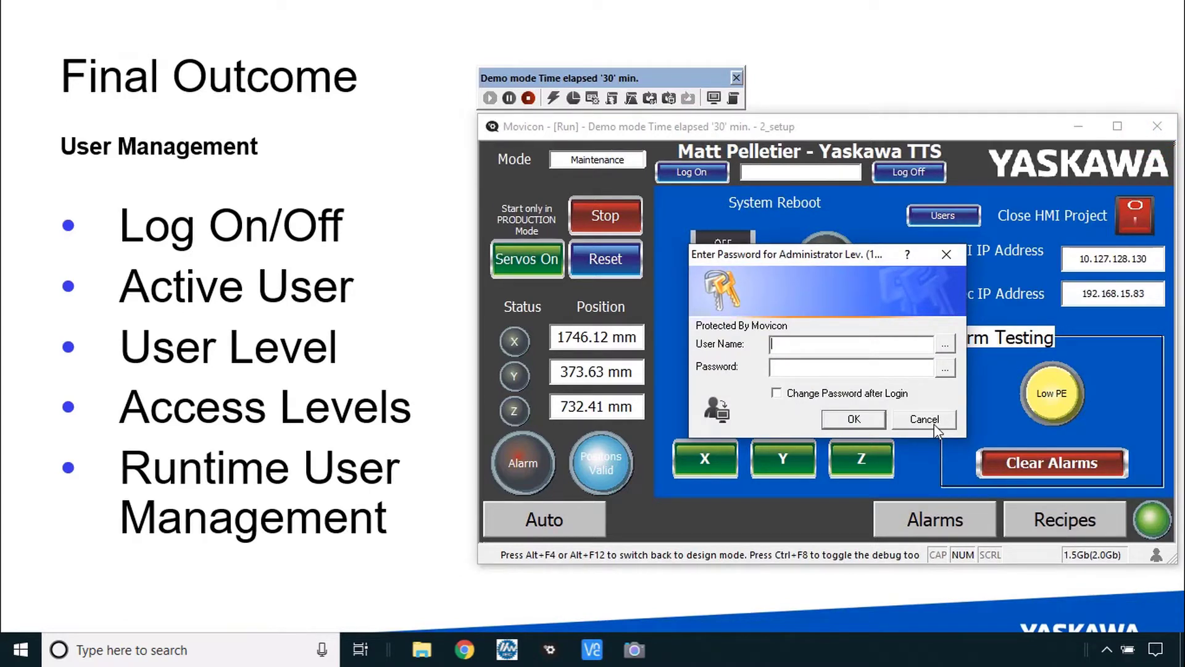
{"action": "left_click", "coordinate": [934, 424]}
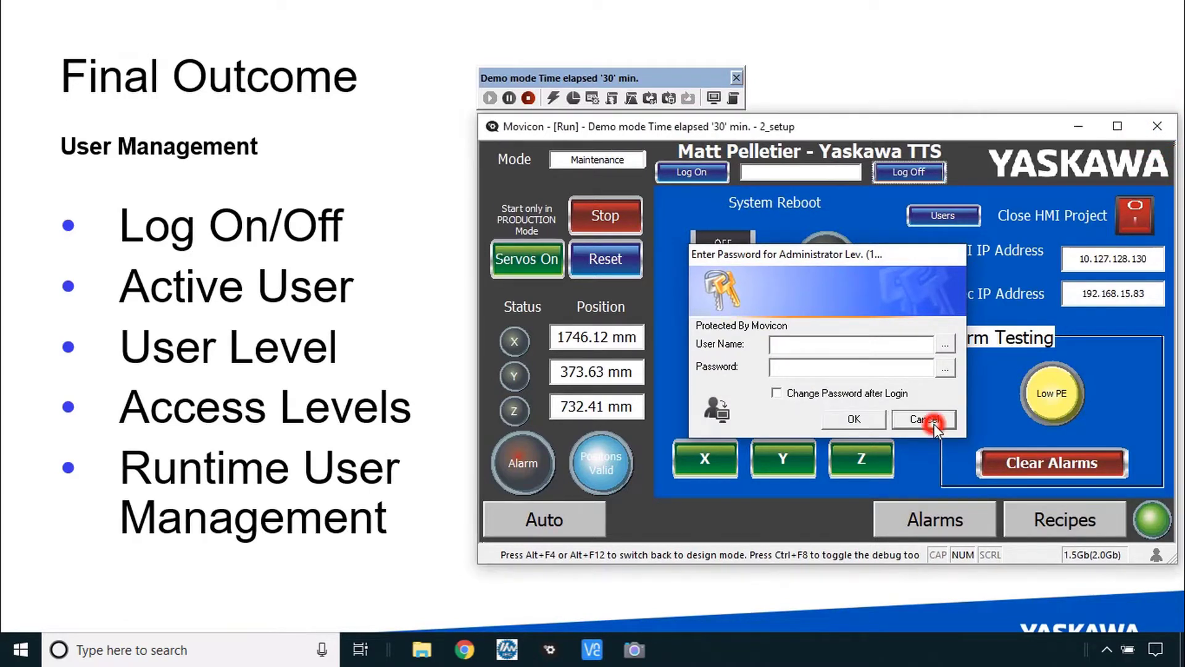
- Stop the runtime with the toolbar's Stop button to return to design mode
{"action": "left_click", "coordinate": [528, 99]}
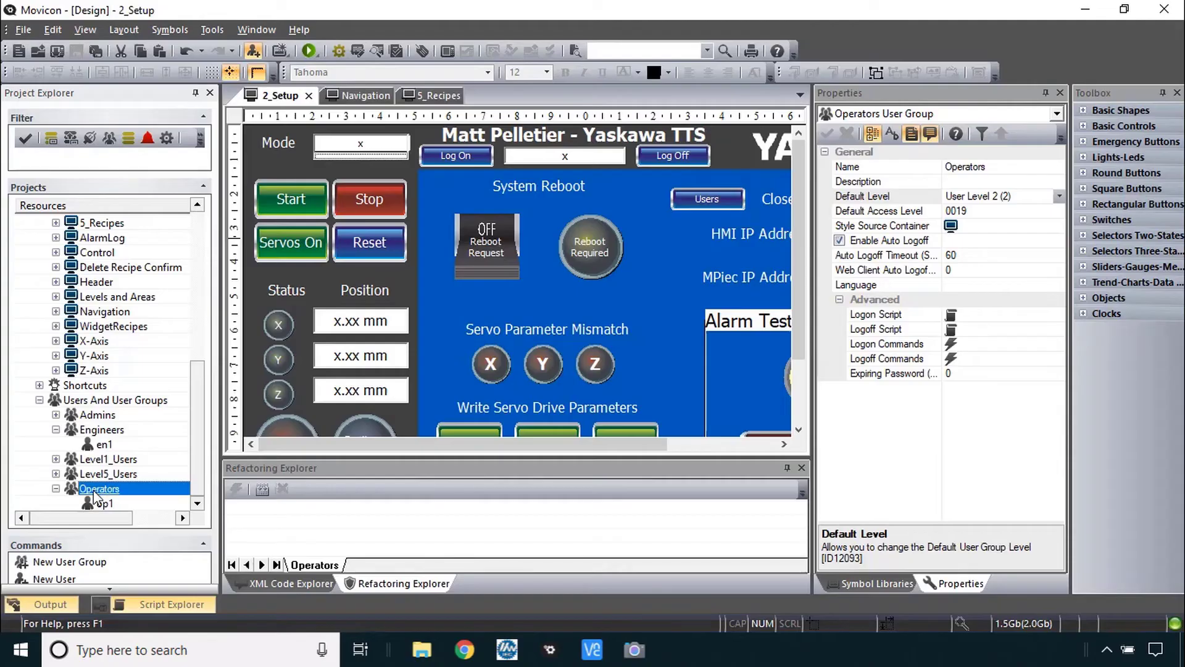
{"action": "left_click", "coordinate": [94, 492]}
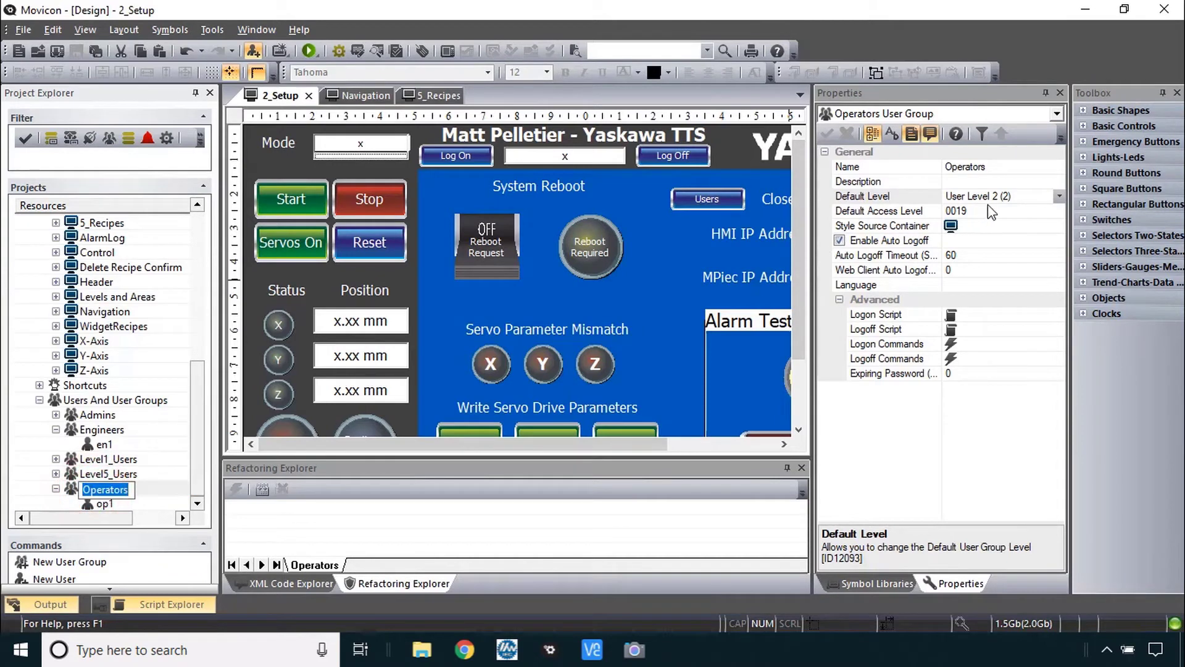
{"action": "left_click", "coordinate": [99, 430]}
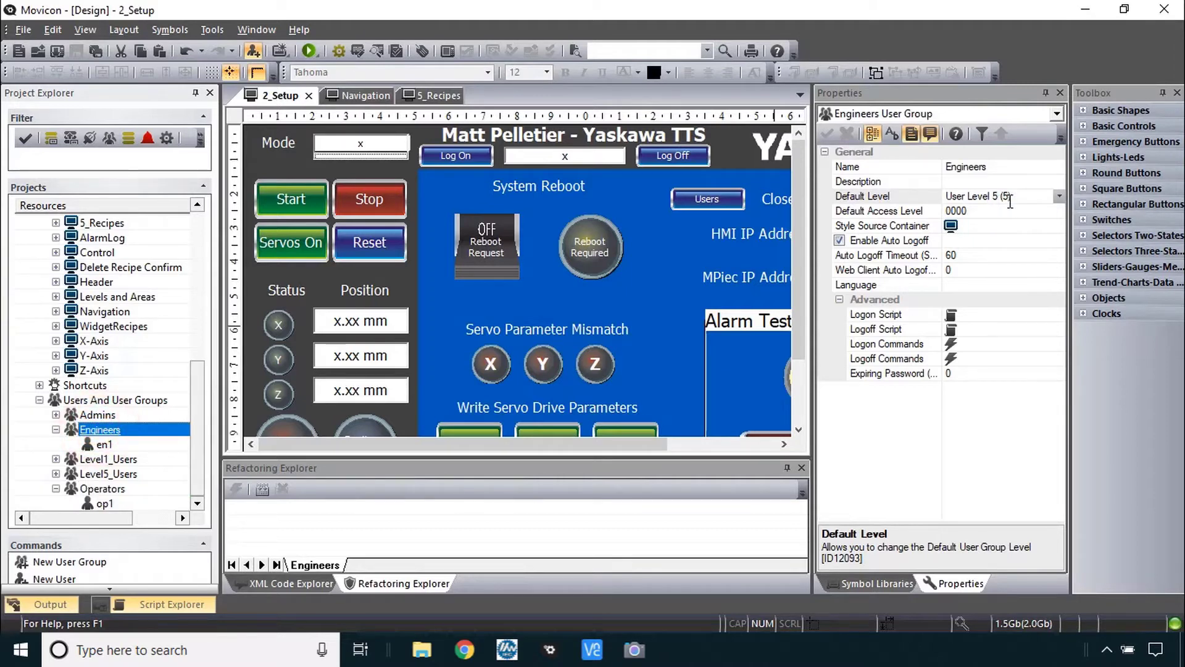
{"action": "left_click", "coordinate": [488, 247]}
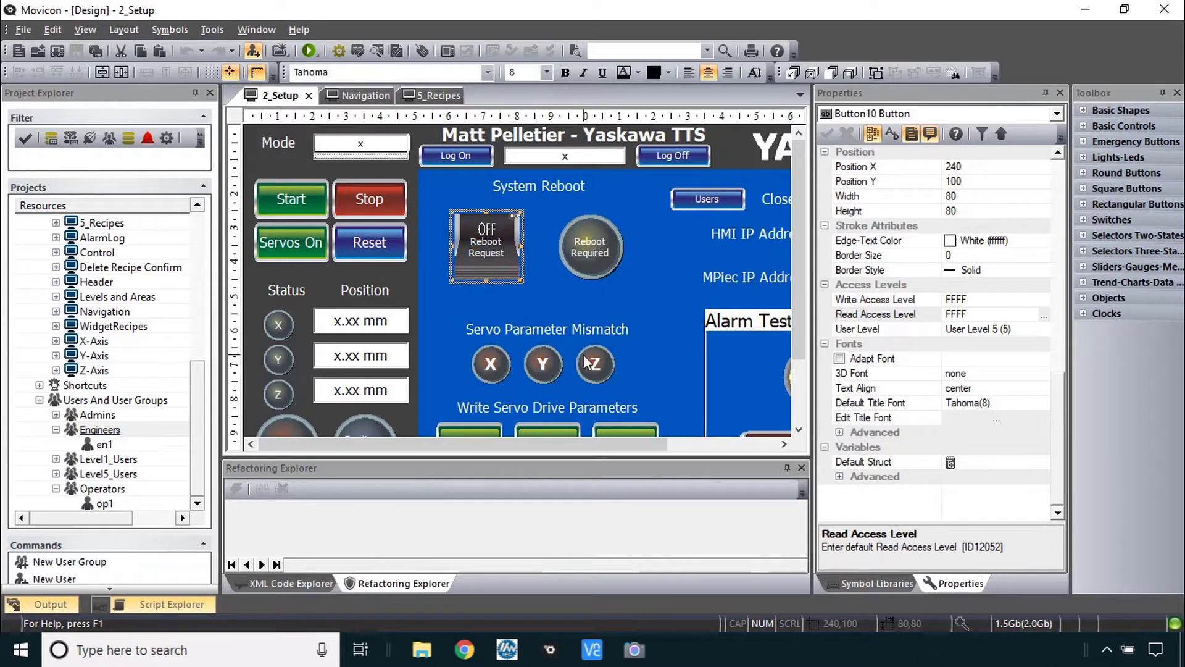
{"action": "left_click", "coordinate": [629, 431]}
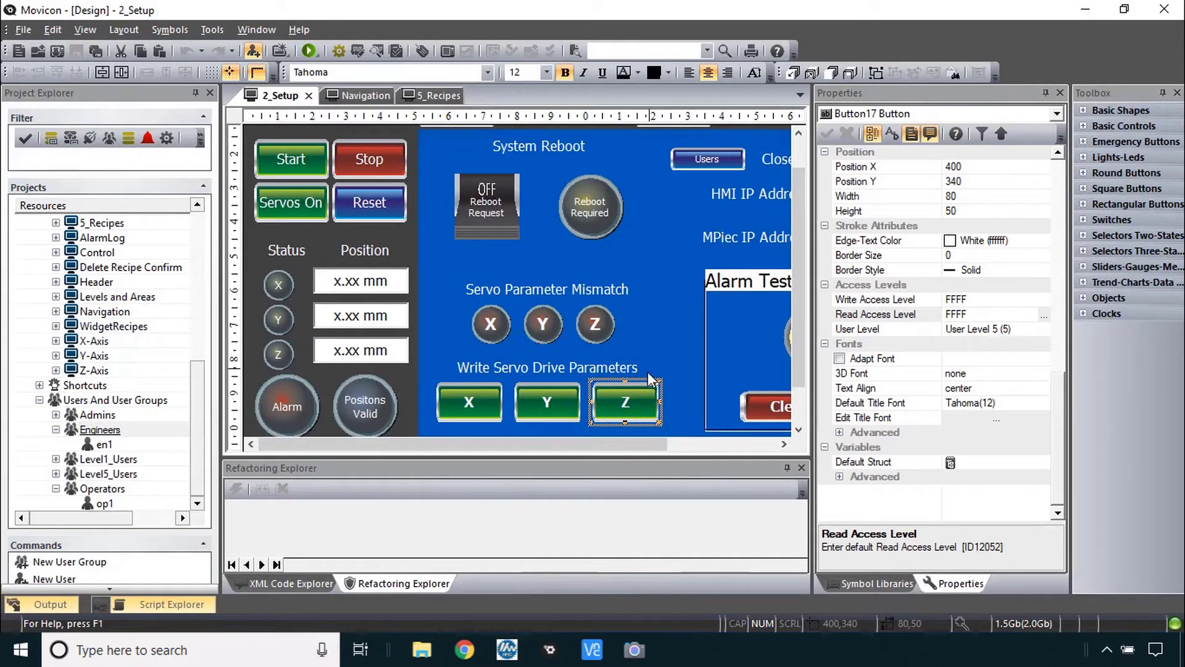
{"action": "left_click", "coordinate": [547, 409]}
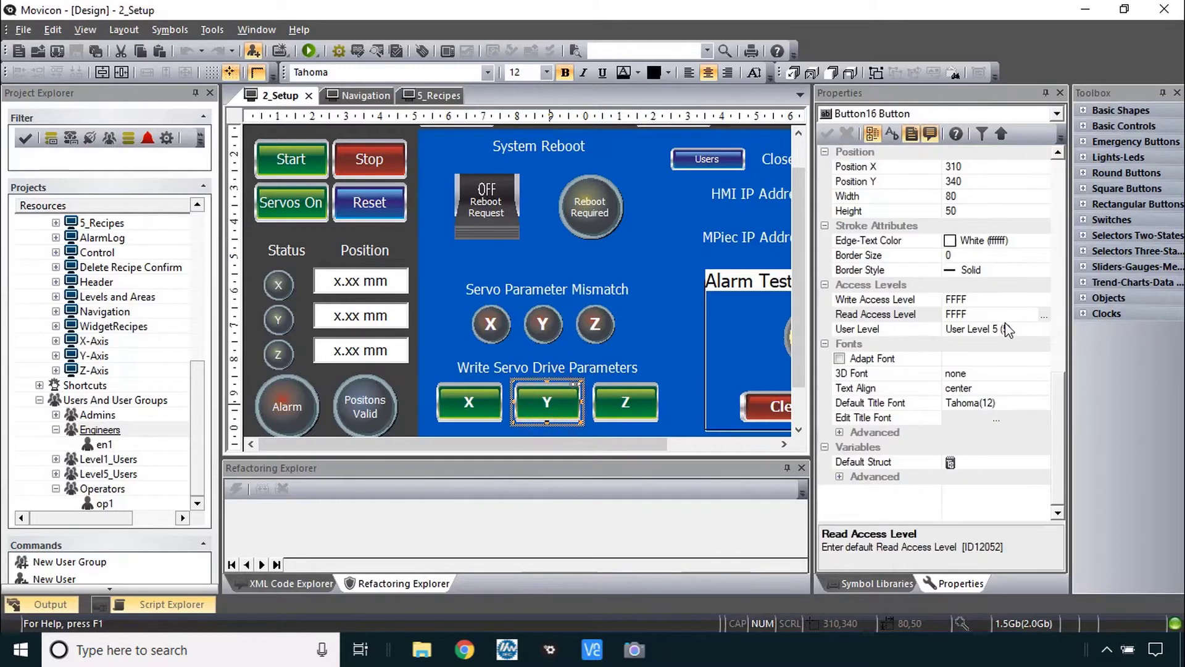
{"action": "left_click", "coordinate": [470, 410]}
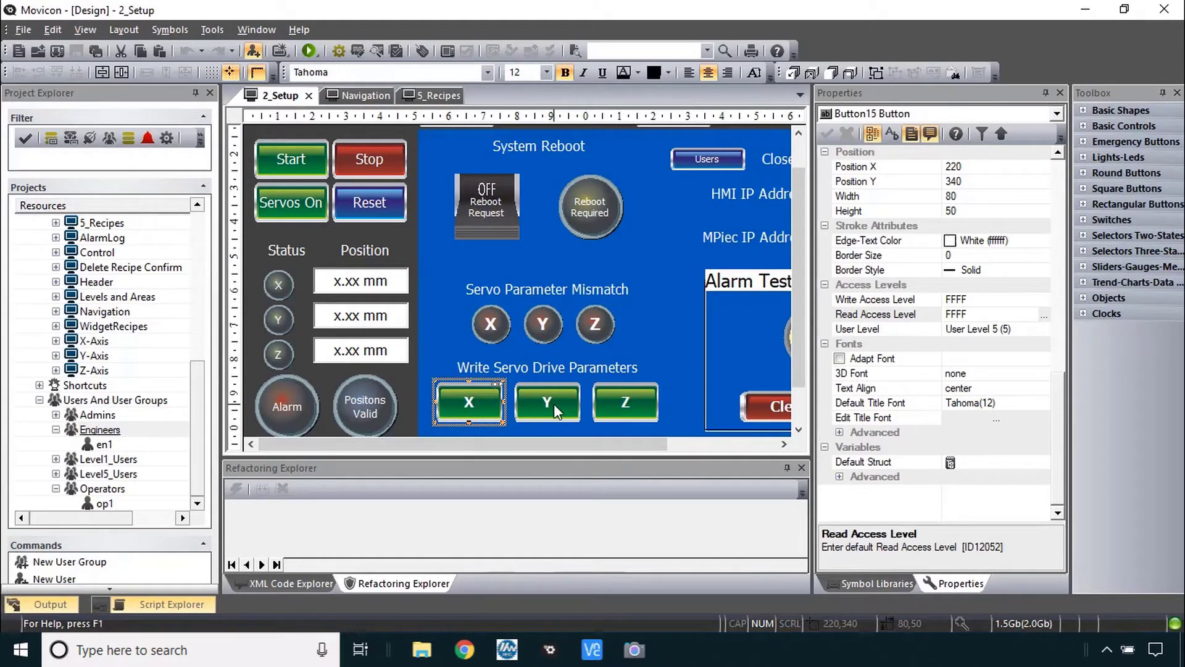
{"action": "scroll", "coordinate": [105, 345], "scroll_direction": "up", "scroll_amount": 3}
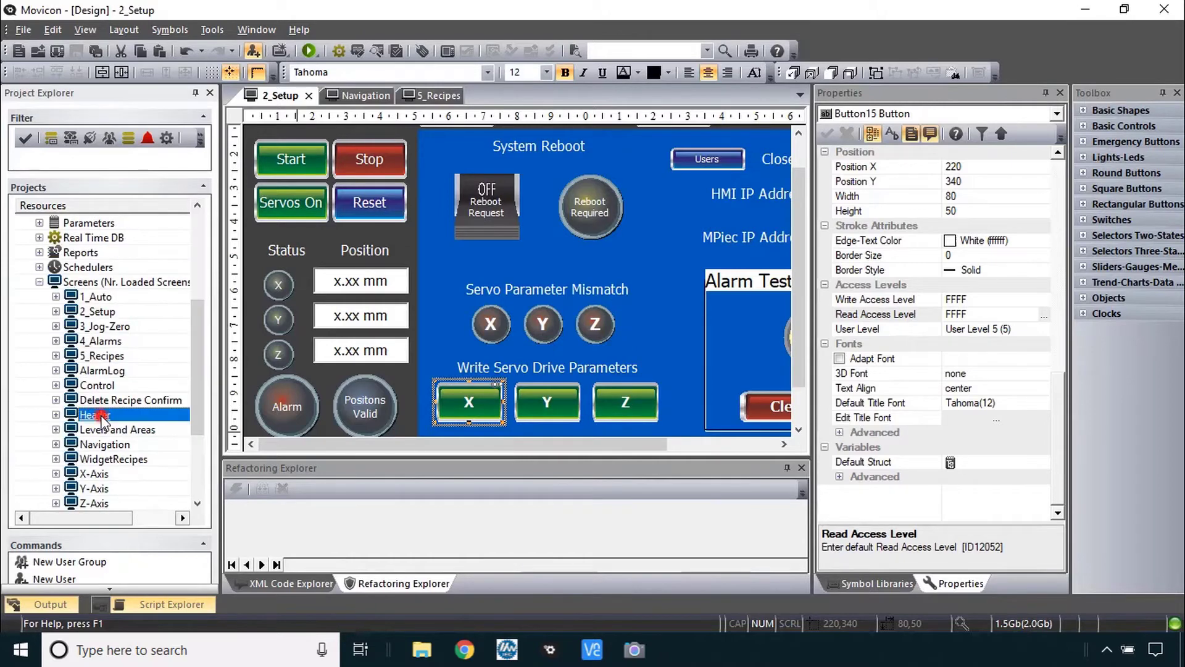
- Open the Header screen and select its Log On and Log Off buttons
{"action": "double_click", "coordinate": [95, 414]}
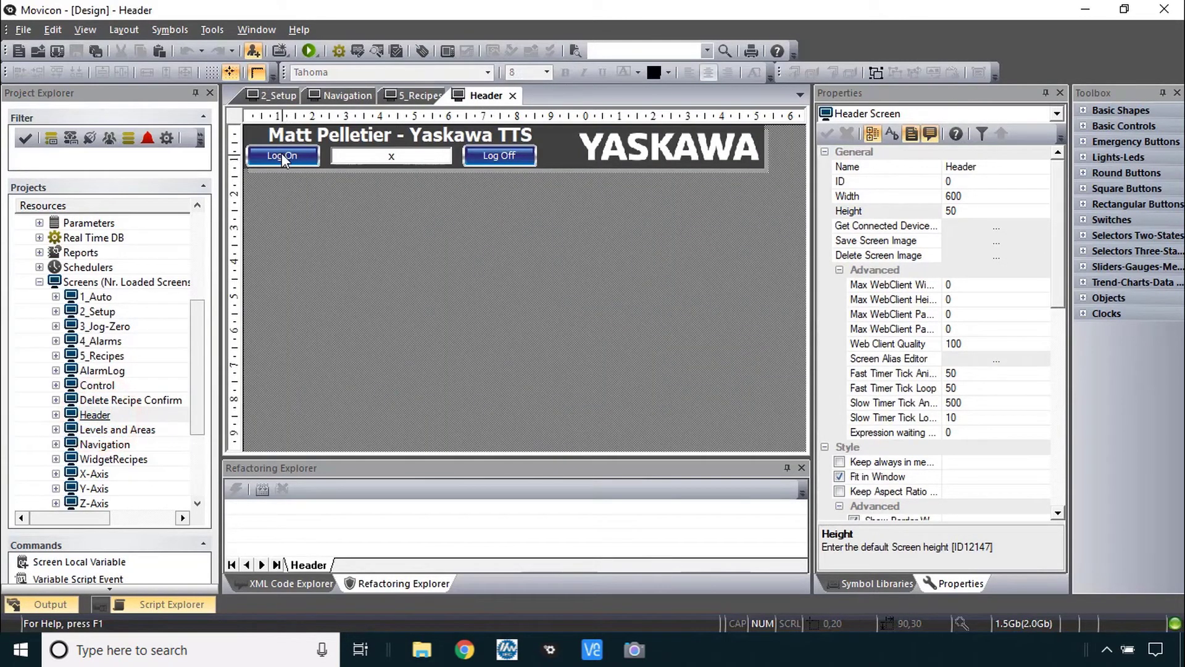
{"action": "left_click", "coordinate": [291, 157]}
{"action": "left_click", "coordinate": [508, 157]}
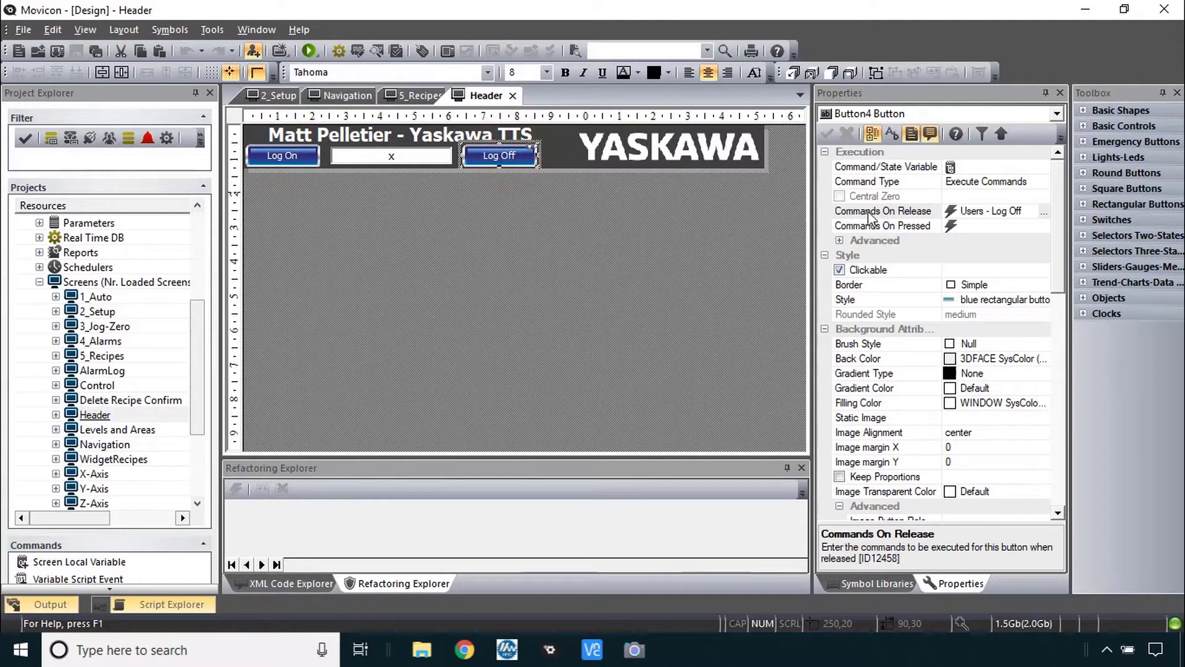
- Review the Log Off button's Users - Log Off release command, cancel unchanged, and return to 2_Setup
{"action": "double_click", "coordinate": [907, 211]}
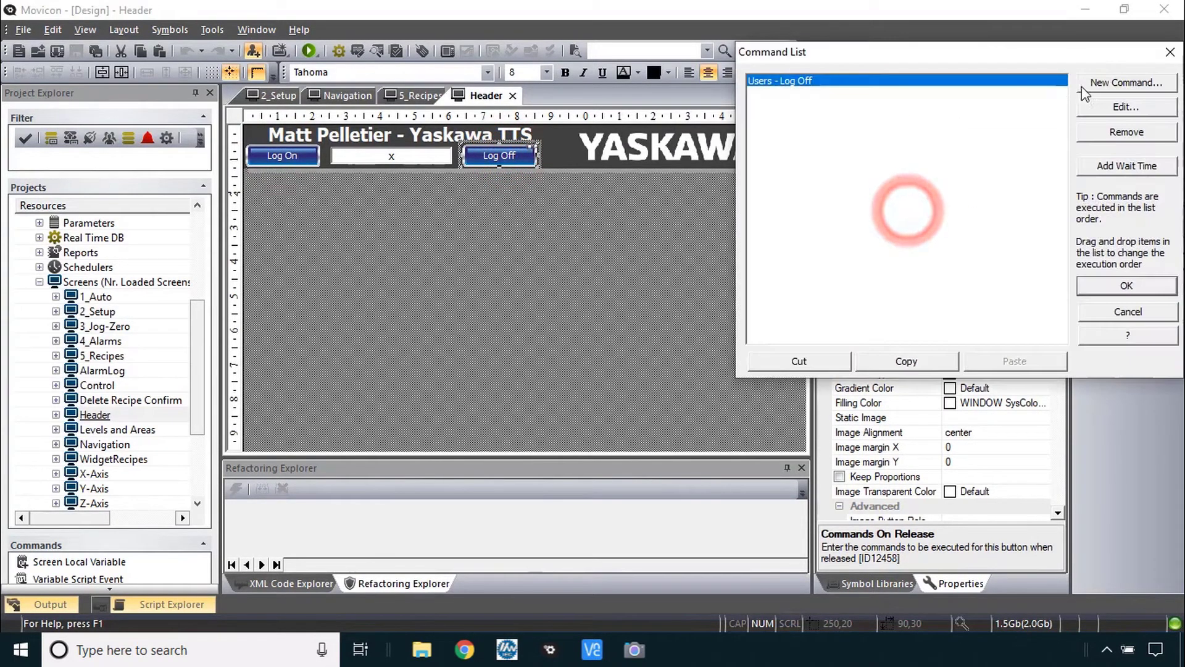
{"action": "left_click", "coordinate": [1120, 107]}
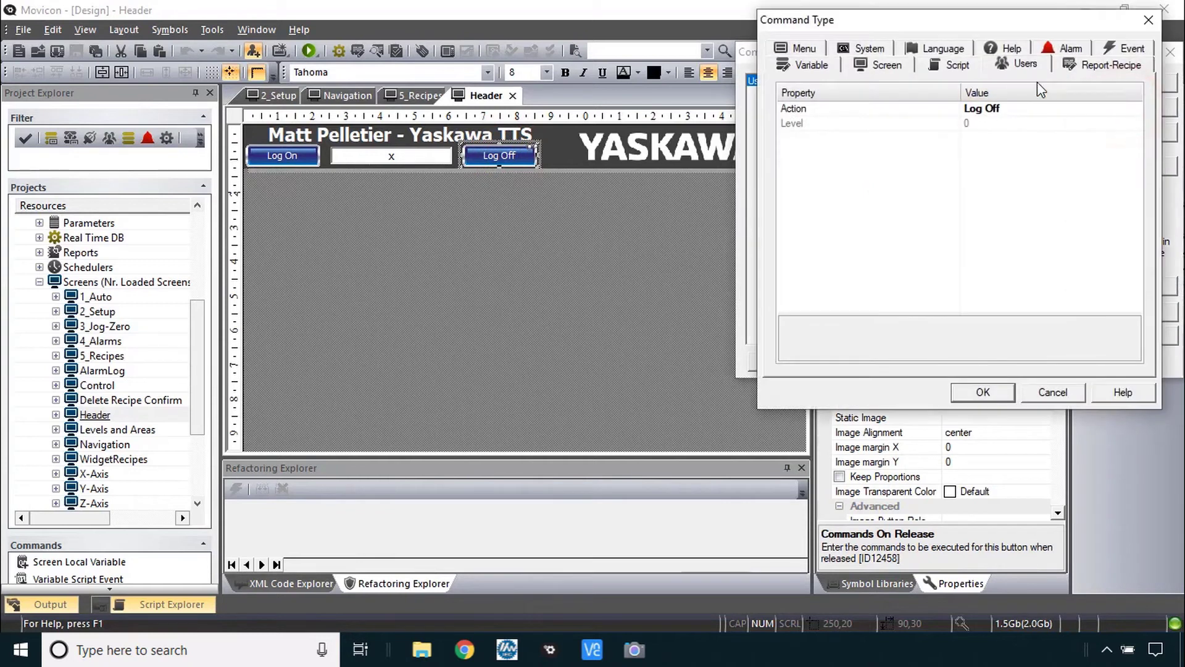
{"action": "left_click", "coordinate": [1072, 108]}
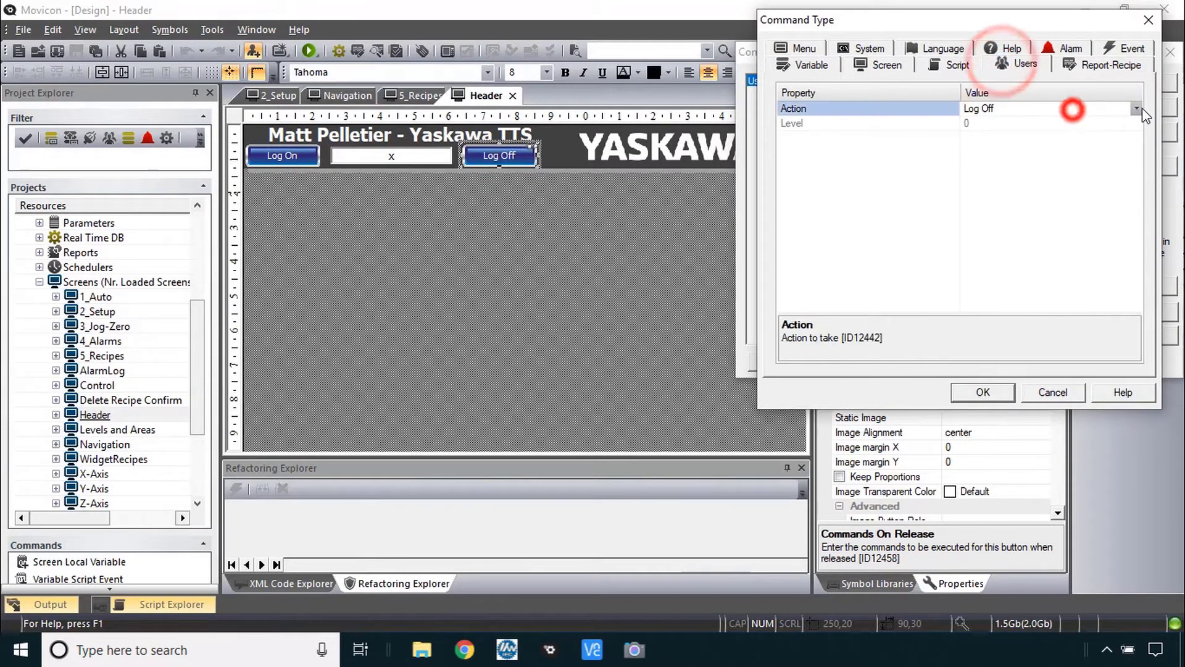
{"action": "left_click", "coordinate": [1136, 108]}
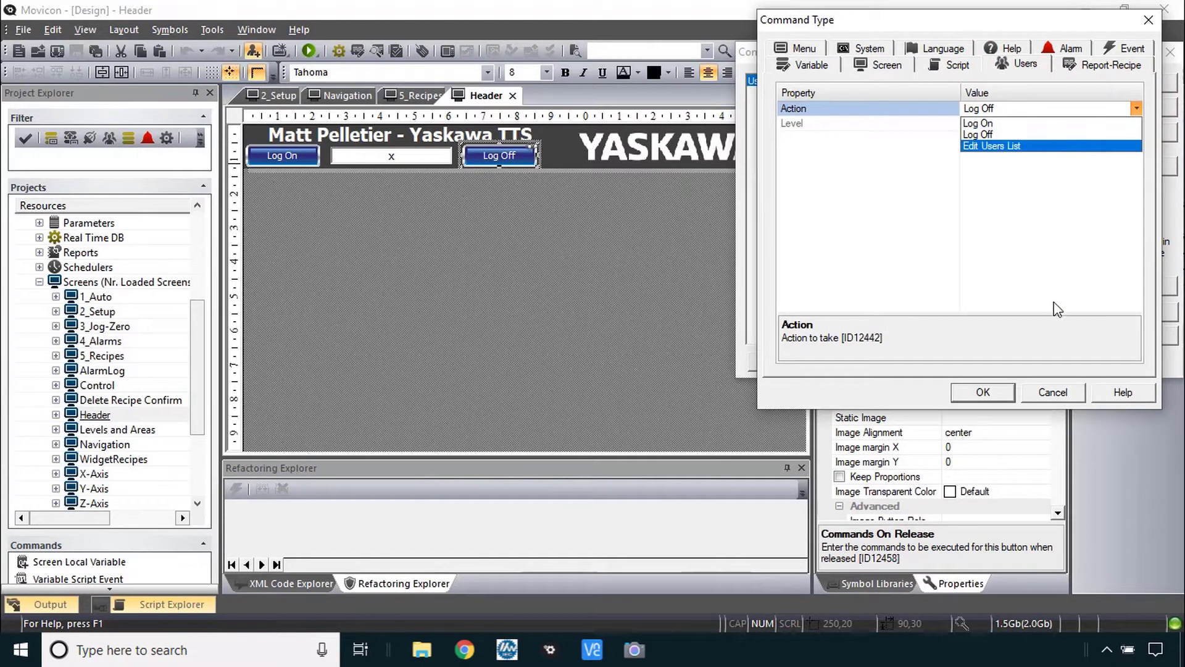
{"action": "left_click", "coordinate": [1060, 389]}
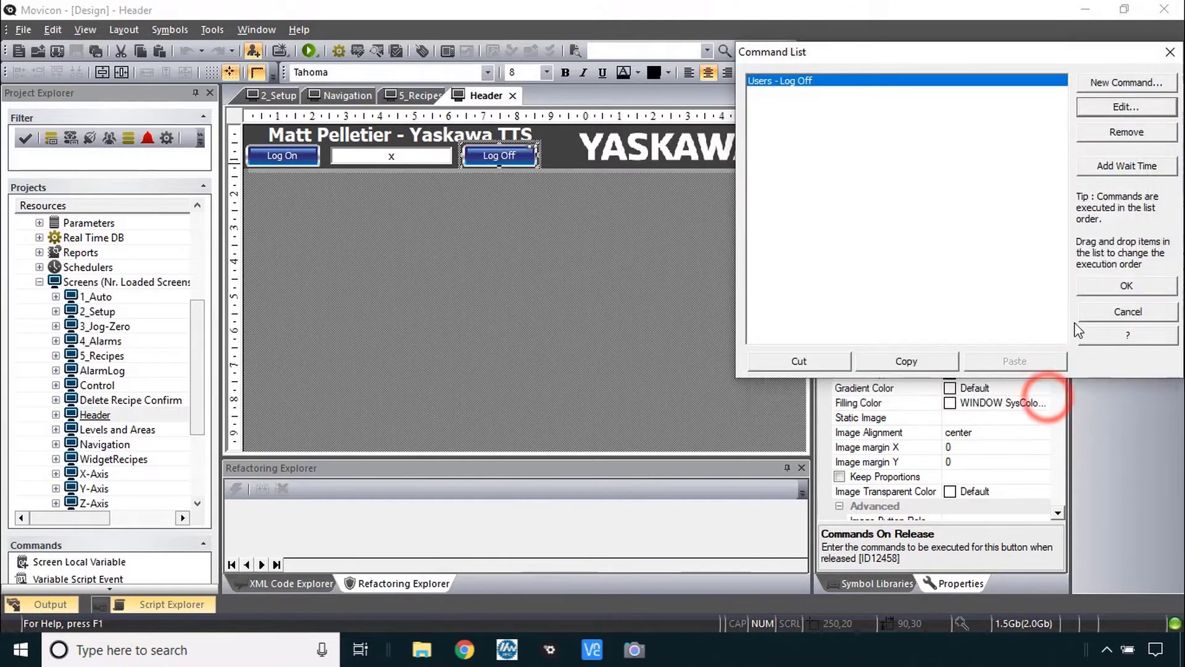
{"action": "left_click", "coordinate": [1089, 314]}
{"action": "left_click", "coordinate": [267, 95]}
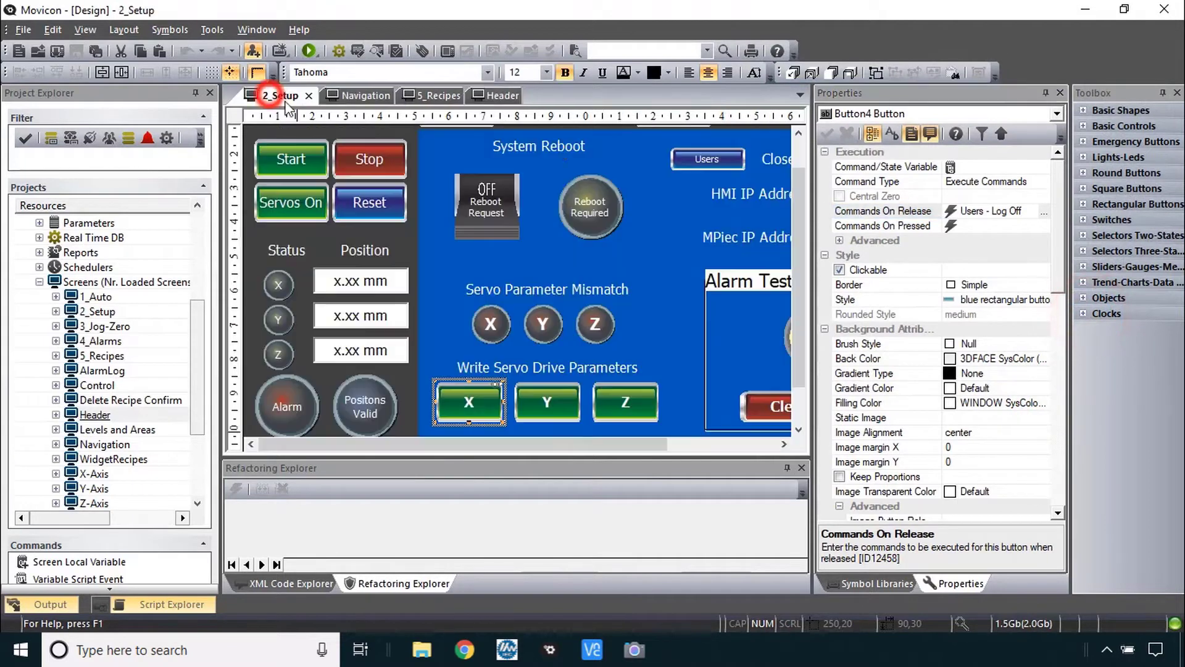
{"action": "left_click", "coordinate": [706, 161]}
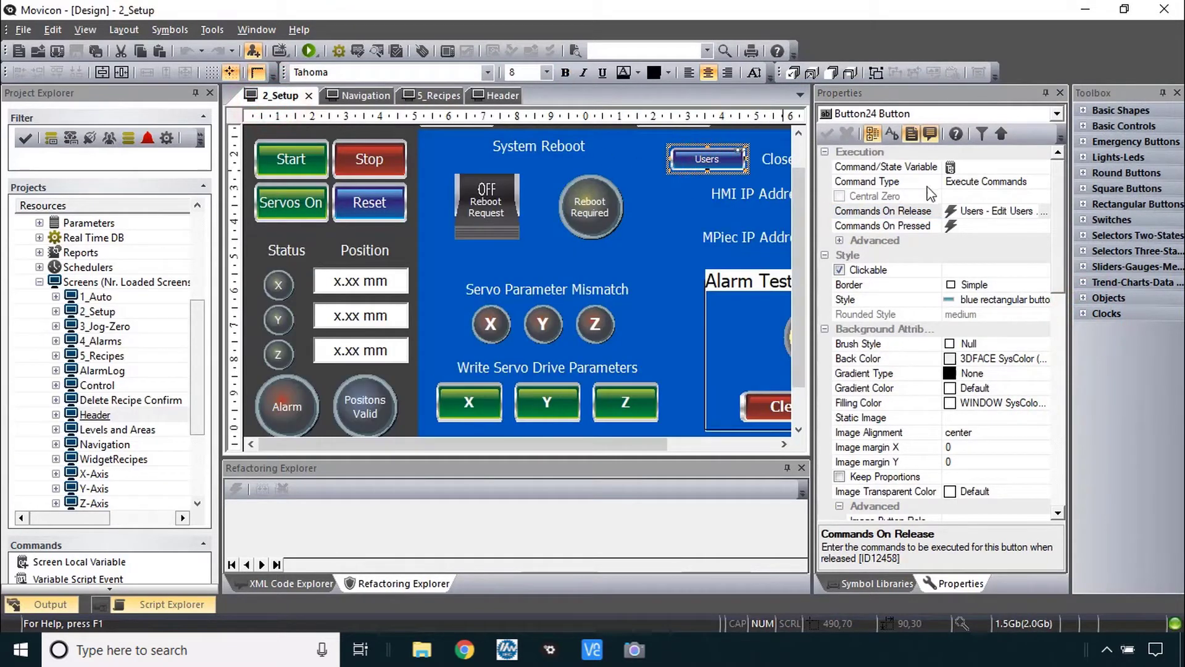
{"action": "left_click", "coordinate": [1043, 212]}
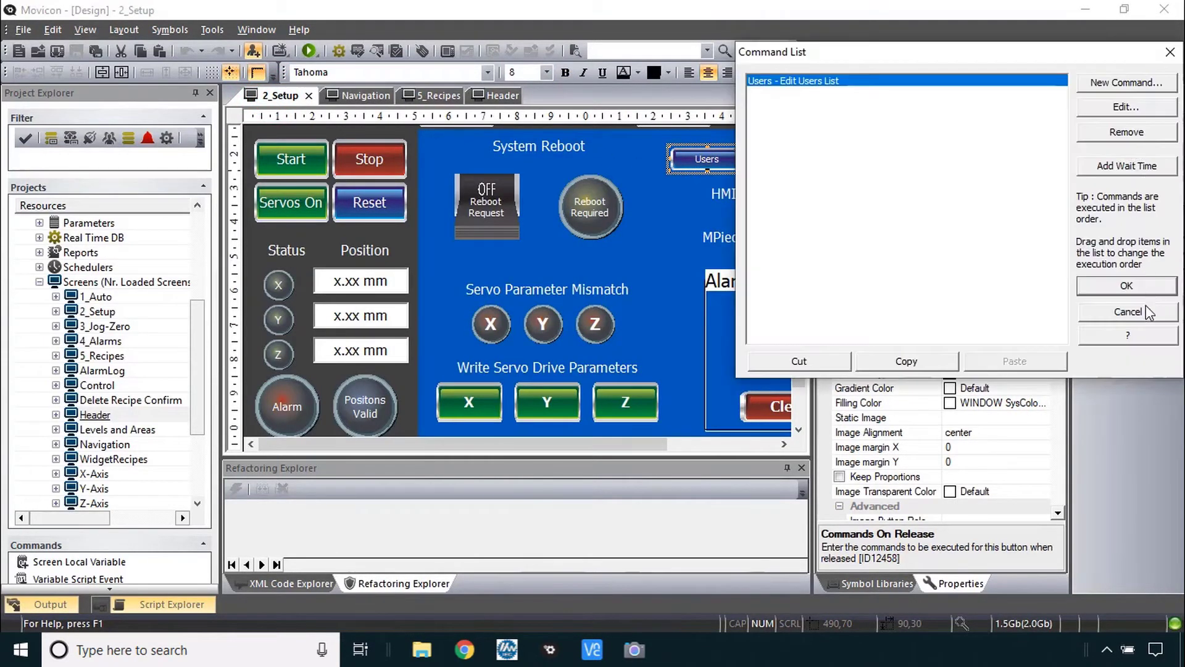
{"action": "left_click", "coordinate": [1146, 311]}
{"action": "scroll", "coordinate": [104, 370], "scroll_direction": "down", "scroll_amount": 3}
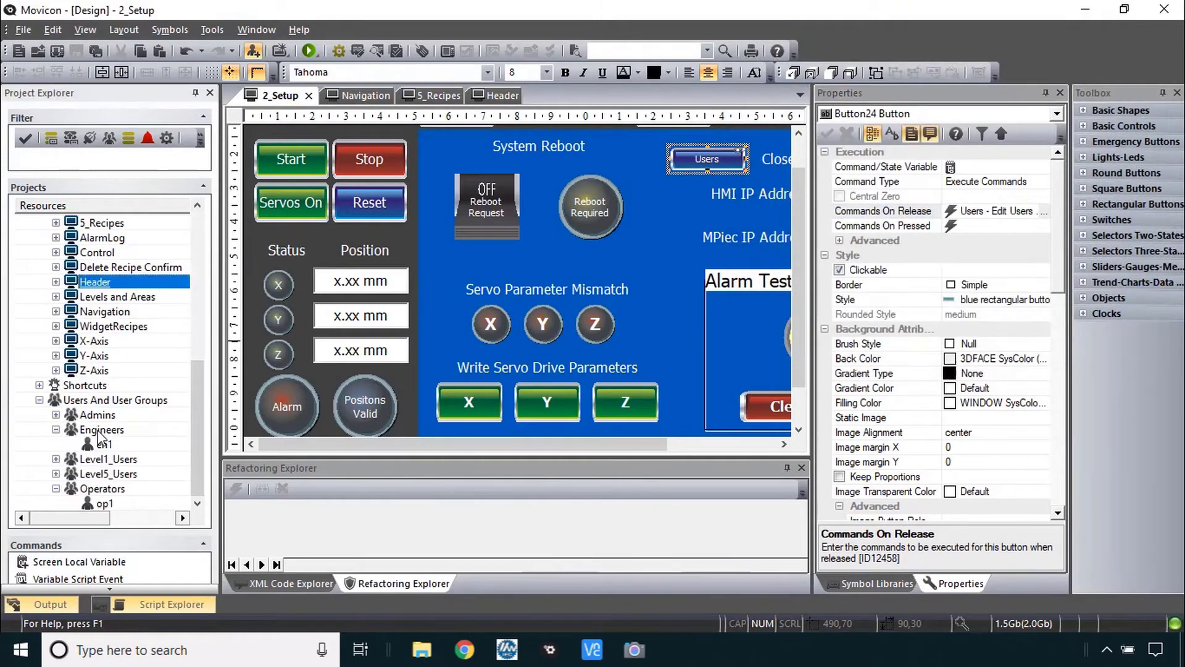
{"action": "left_click", "coordinate": [98, 429]}
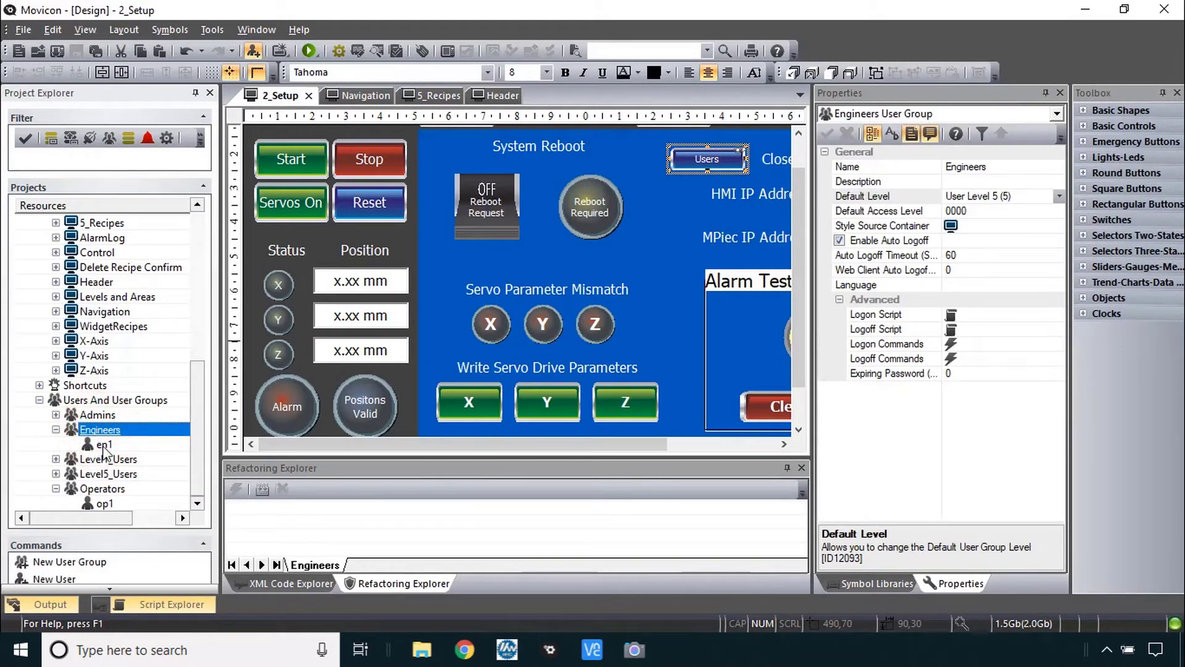
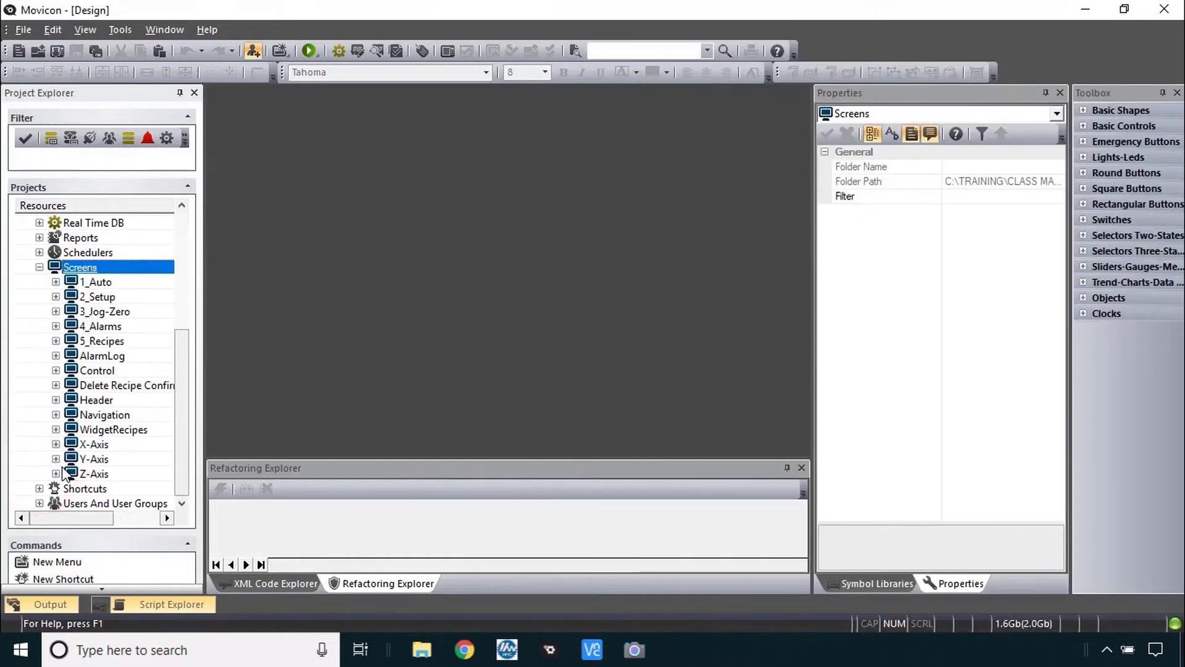
- On the Navigation screen, set the Setup button's Access Levels user level to User Level 5 (5)
{"action": "double_click", "coordinate": [88, 416]}
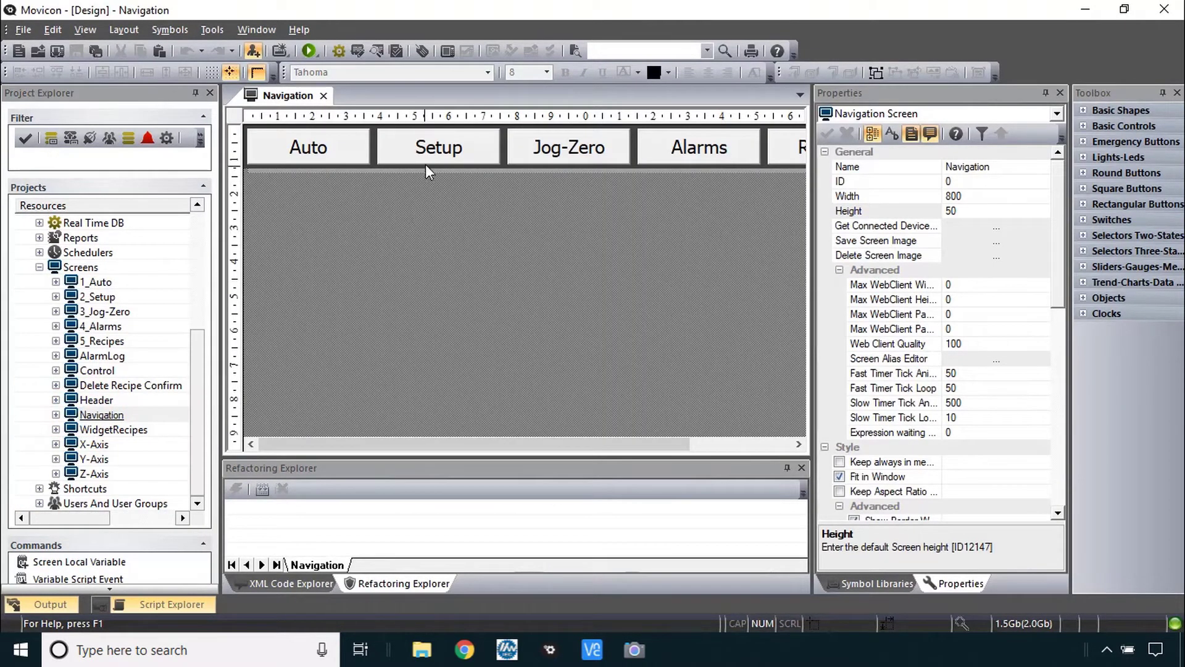
{"action": "left_click", "coordinate": [438, 148]}
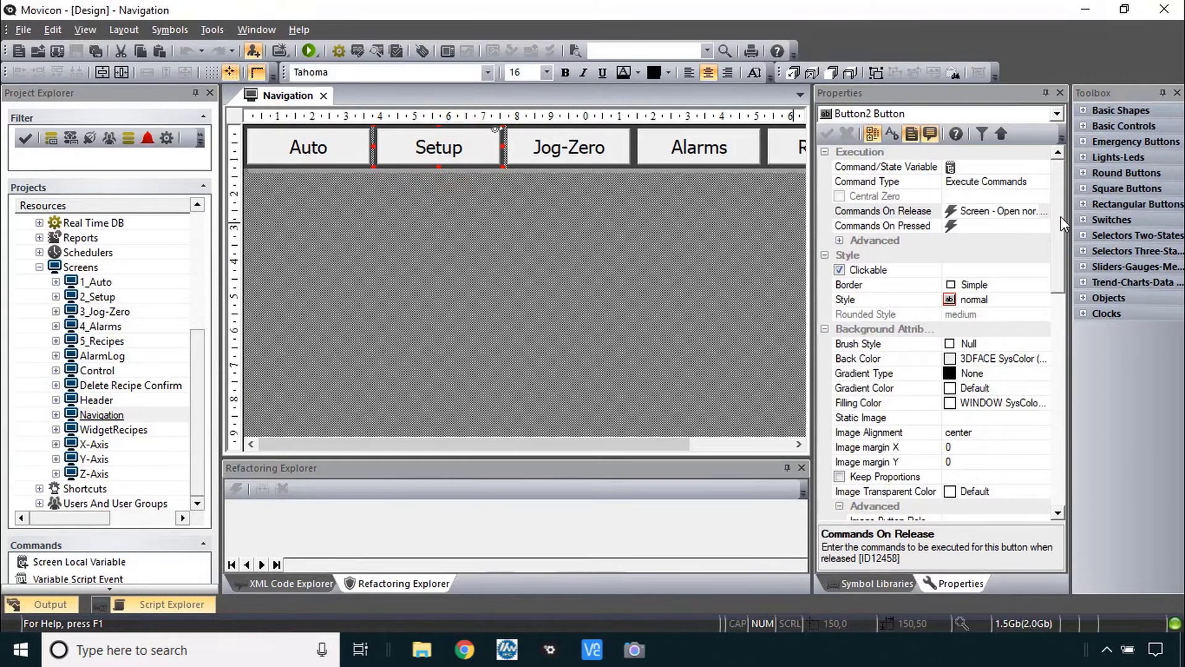
{"action": "left_click_drag", "start_coordinate": [1058, 216], "coordinate": [1050, 443]}
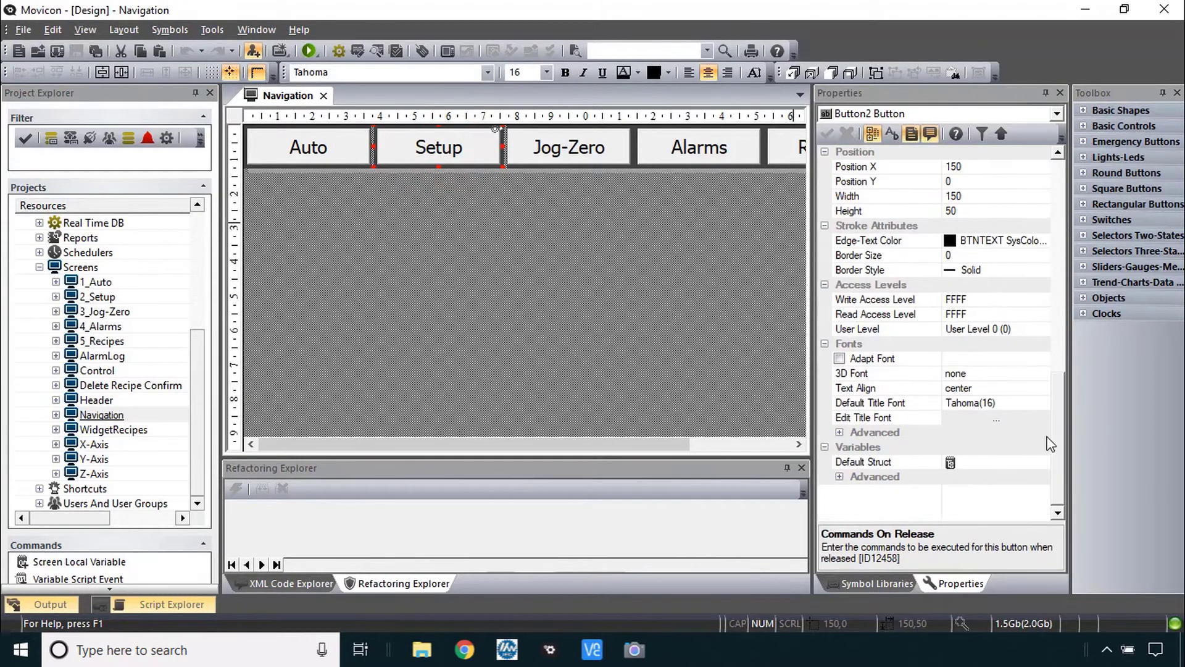
{"action": "left_click", "coordinate": [1025, 329]}
{"action": "left_click", "coordinate": [1045, 329]}
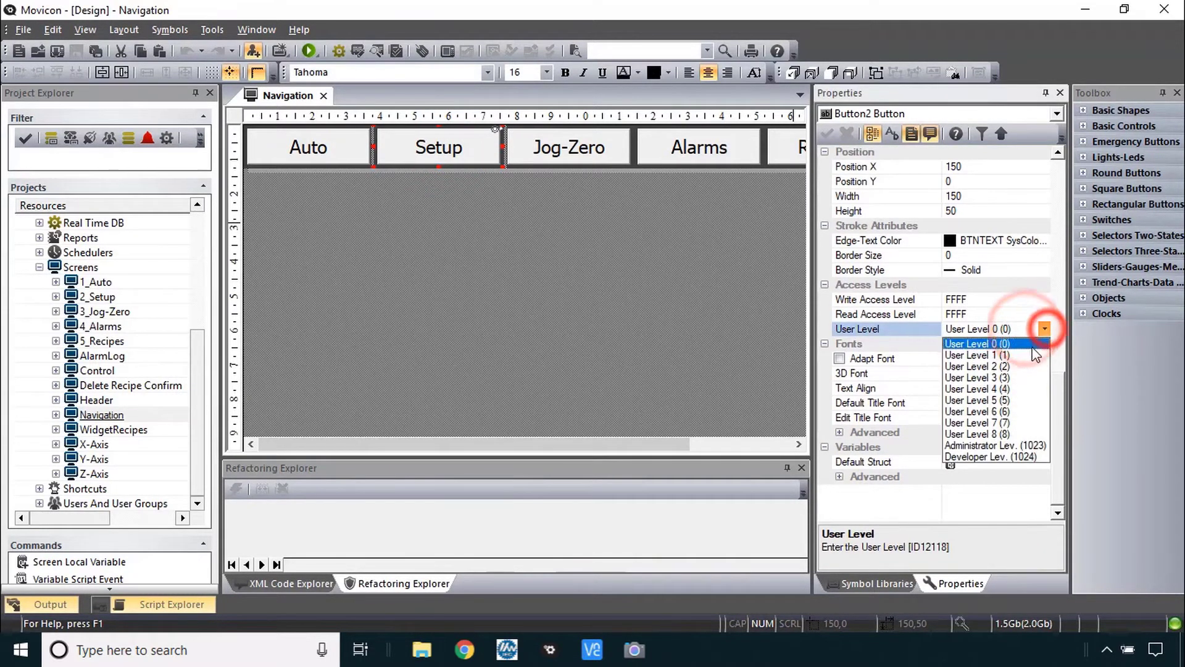
{"action": "left_click", "coordinate": [1017, 396]}
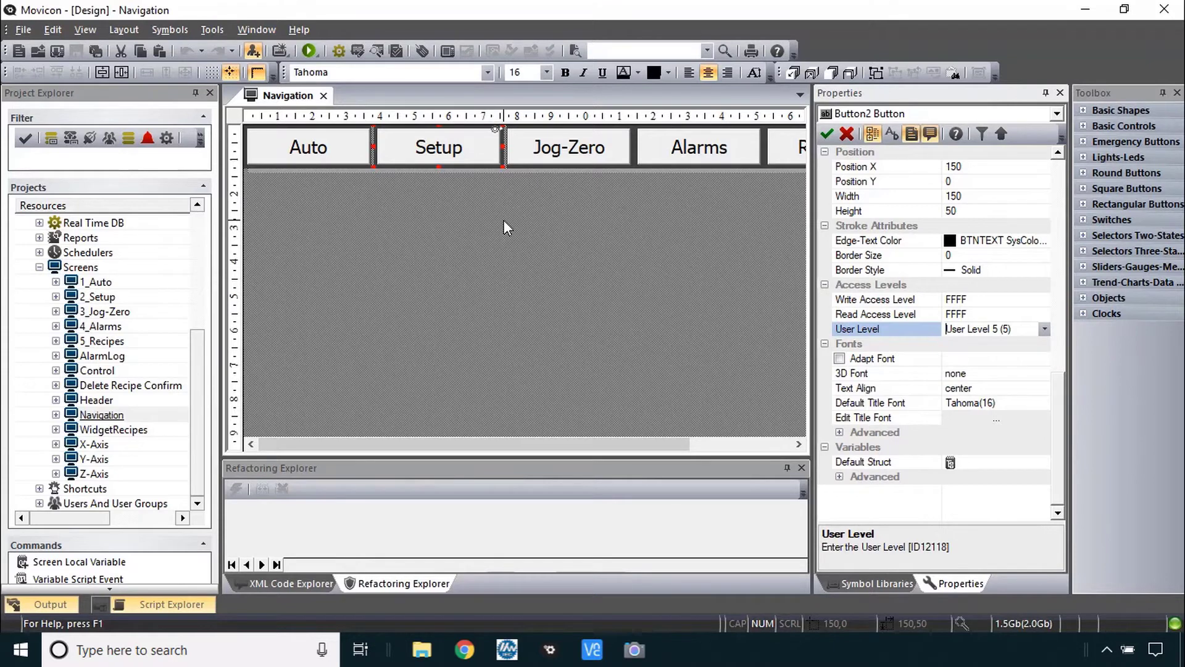
{"action": "key", "text": "alt+Tab"}
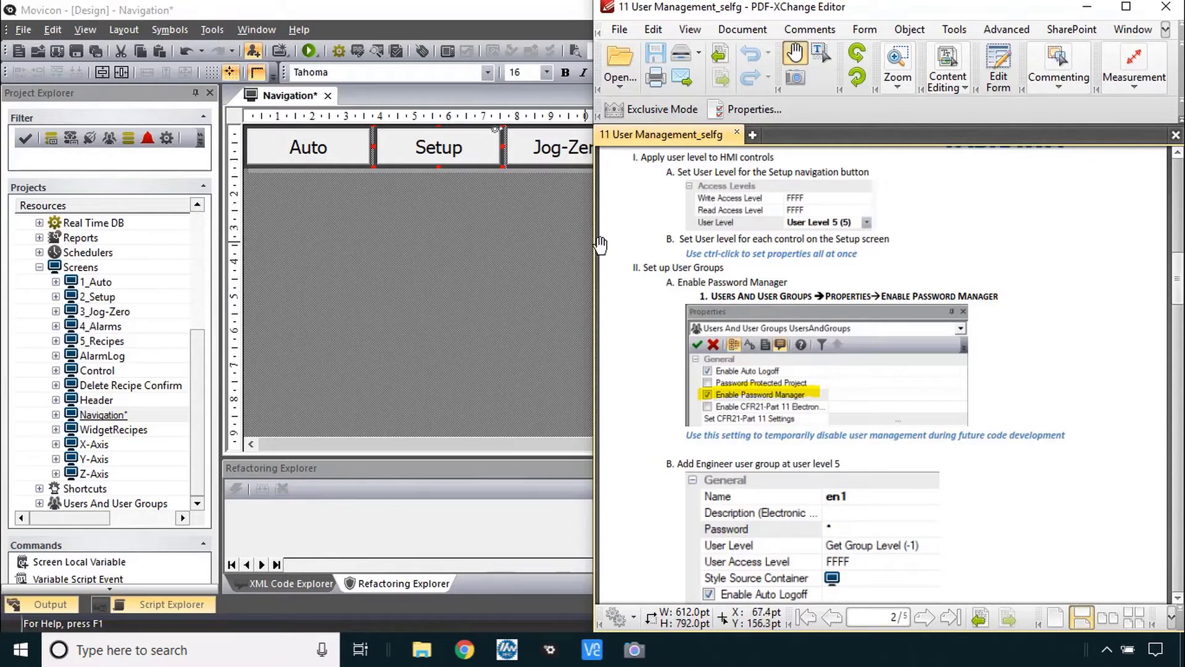
- On 2_Setup, multi-select Reboot Request, Reboot Required, Write Servo X/Y/Z, Clear Alarms, Low PE and Close HMI Project
{"action": "double_click", "coordinate": [92, 298]}
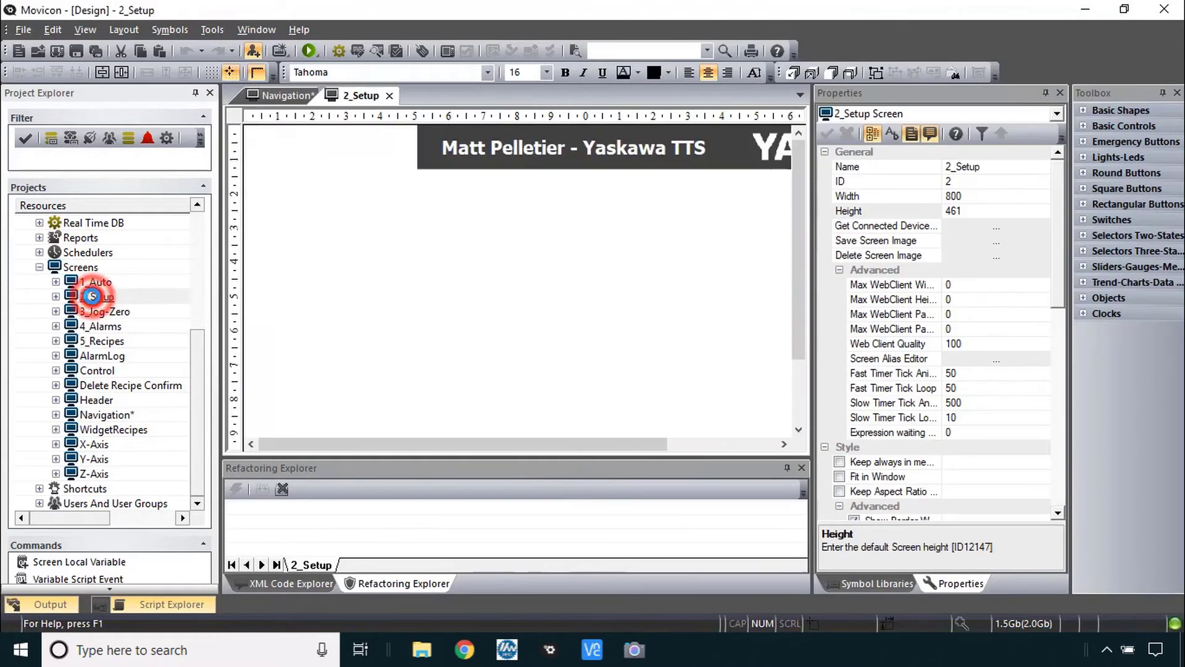
{"action": "left_click", "coordinate": [439, 222]}
{"action": "left_click", "coordinate": [514, 229], "text": "ctrl"}
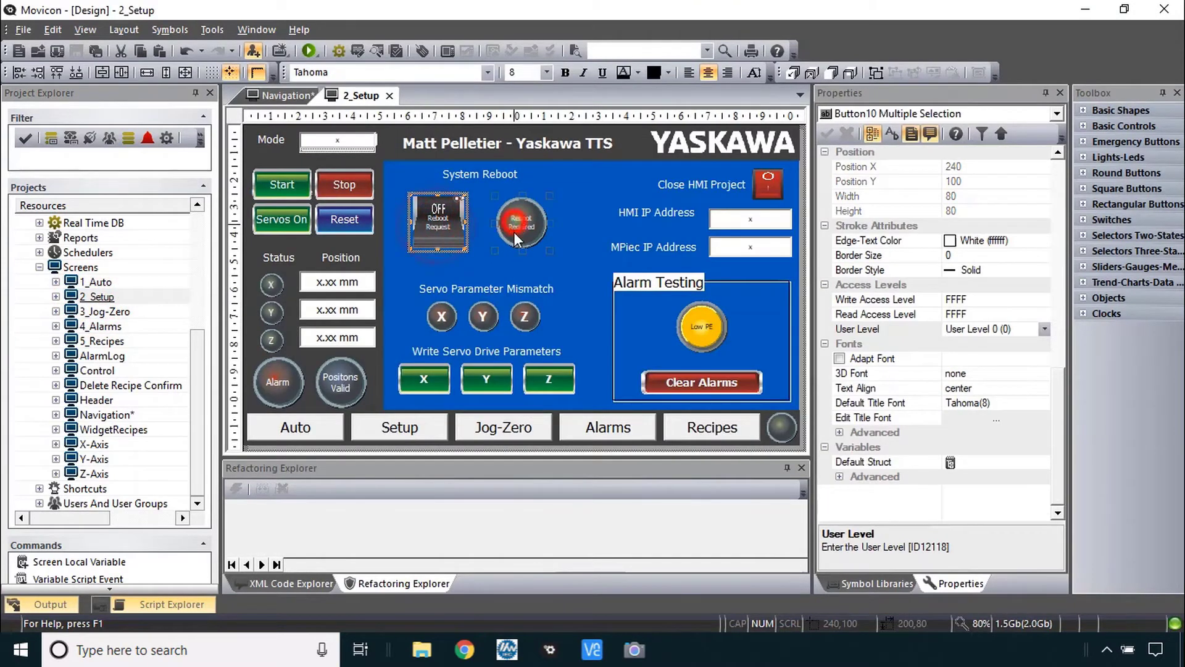
{"action": "left_click", "coordinate": [424, 373], "text": "ctrl"}
{"action": "left_click", "coordinate": [487, 379], "text": "ctrl"}
{"action": "left_click", "coordinate": [549, 379], "text": "ctrl"}
{"action": "left_click", "coordinate": [661, 385], "text": "ctrl"}
{"action": "left_click", "coordinate": [687, 337], "text": "ctrl"}
{"action": "left_click", "coordinate": [767, 185], "text": "ctrl"}
- Set User Level 5 for all the selected 2_Setup controls
{"action": "left_click", "coordinate": [1044, 328]}
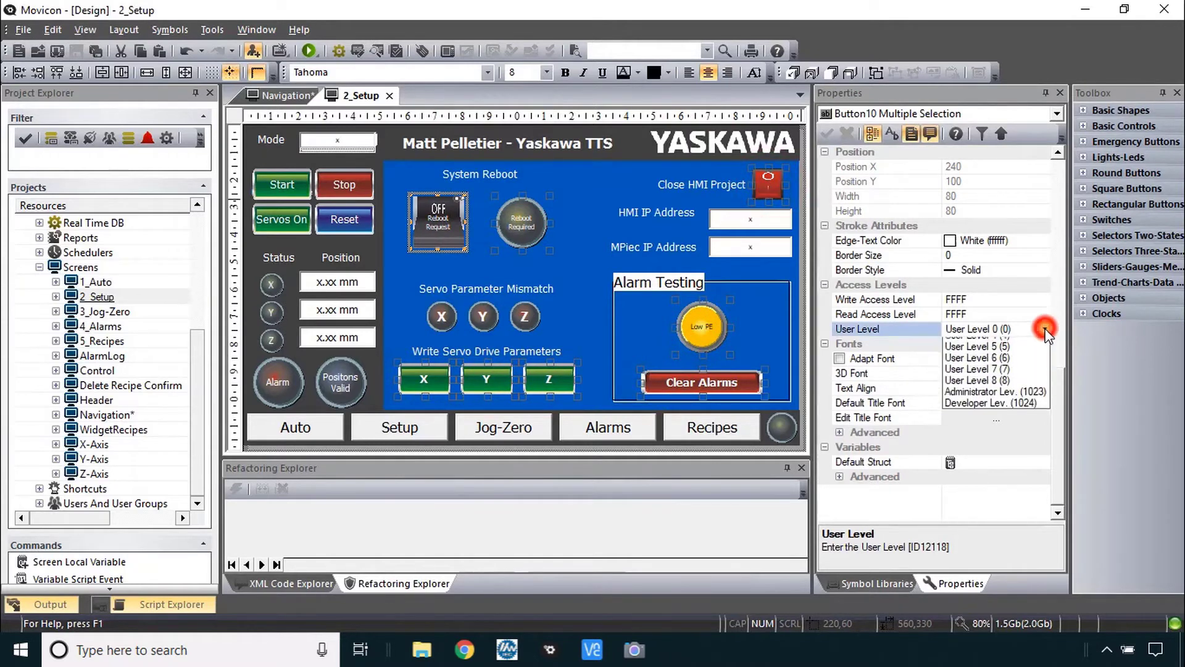
{"action": "left_click", "coordinate": [1002, 400]}
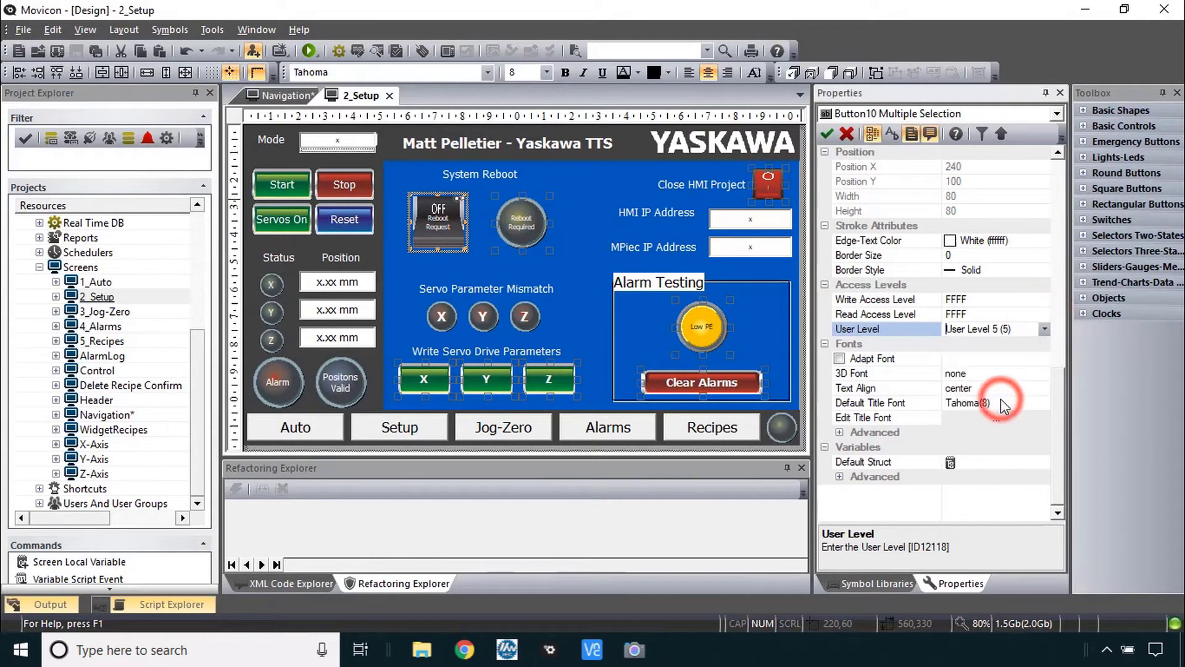
{"action": "key", "text": "alt+Tab"}
{"action": "left_click_drag", "start_coordinate": [1025, 445], "coordinate": [1022, 431]}
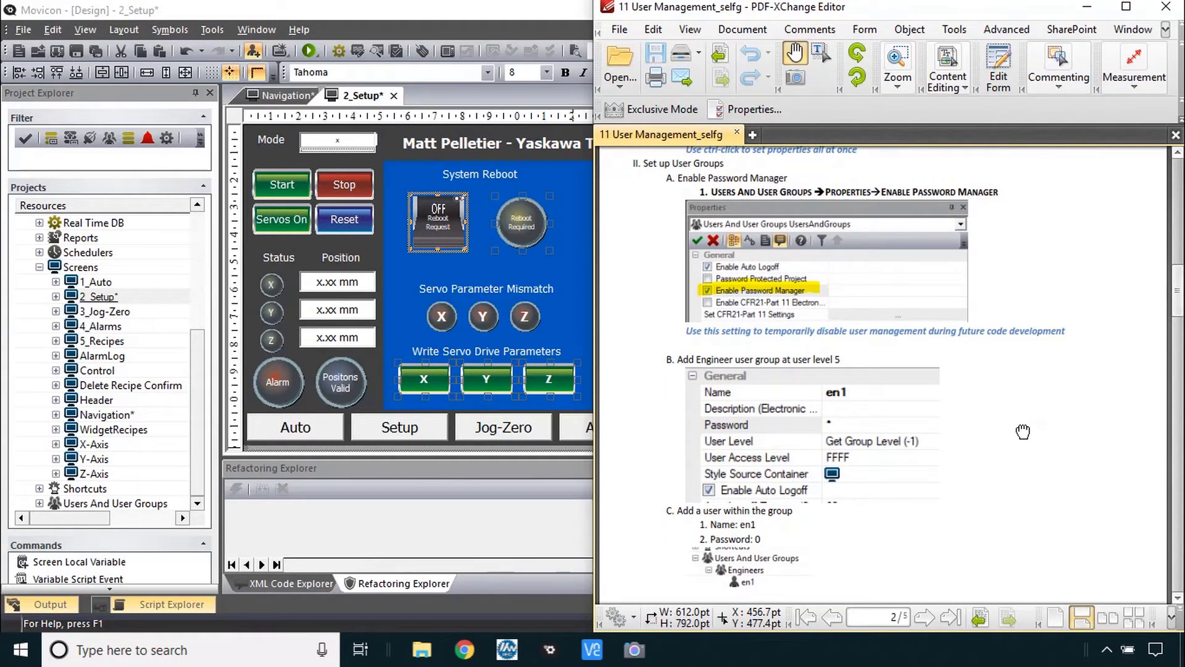
- Tick Enable Password Manager in the Users And User Groups properties
{"action": "left_click", "coordinate": [198, 435]}
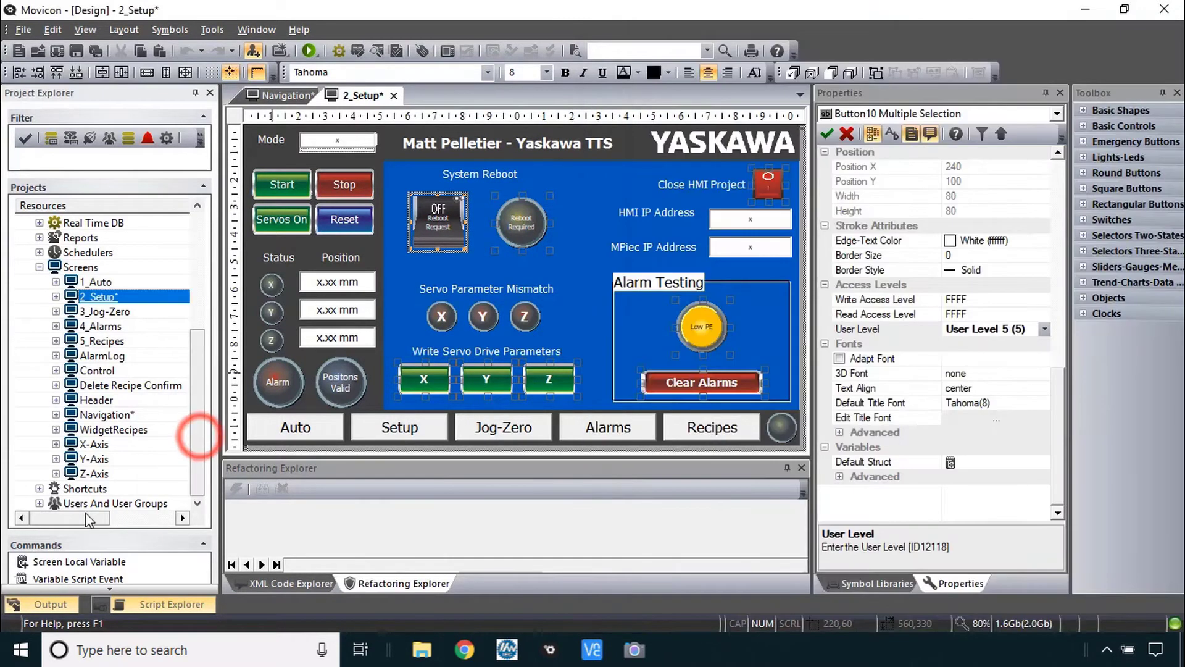
{"action": "left_click", "coordinate": [93, 503]}
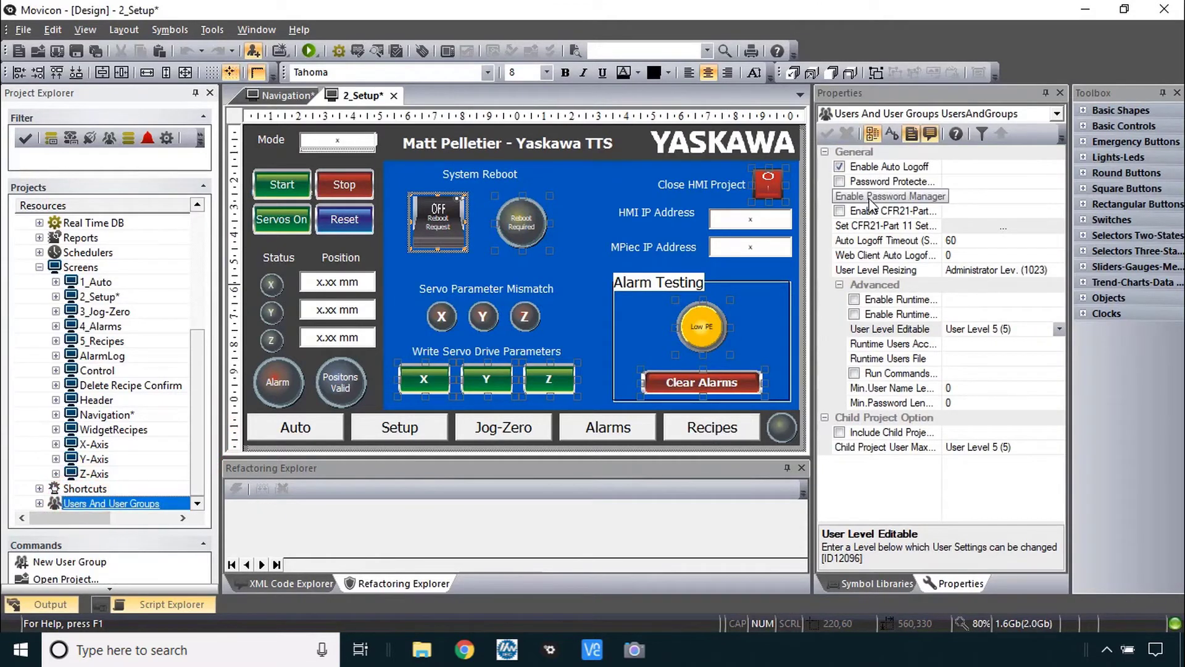
{"action": "left_click", "coordinate": [841, 196]}
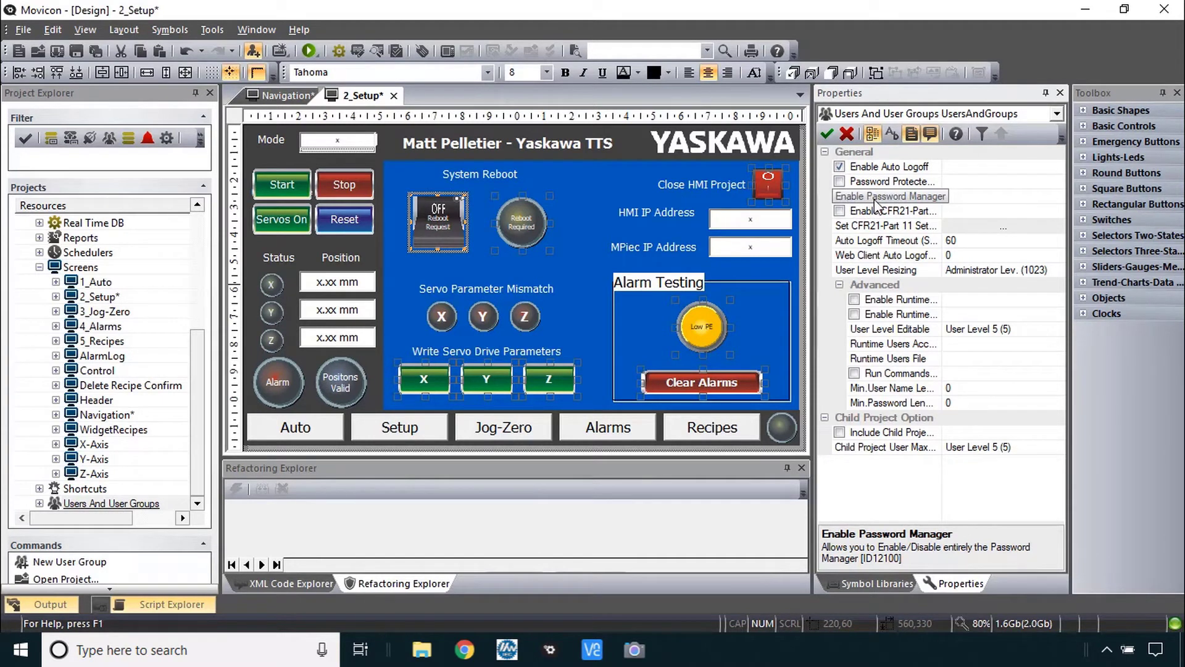
{"action": "left_click", "coordinate": [840, 196]}
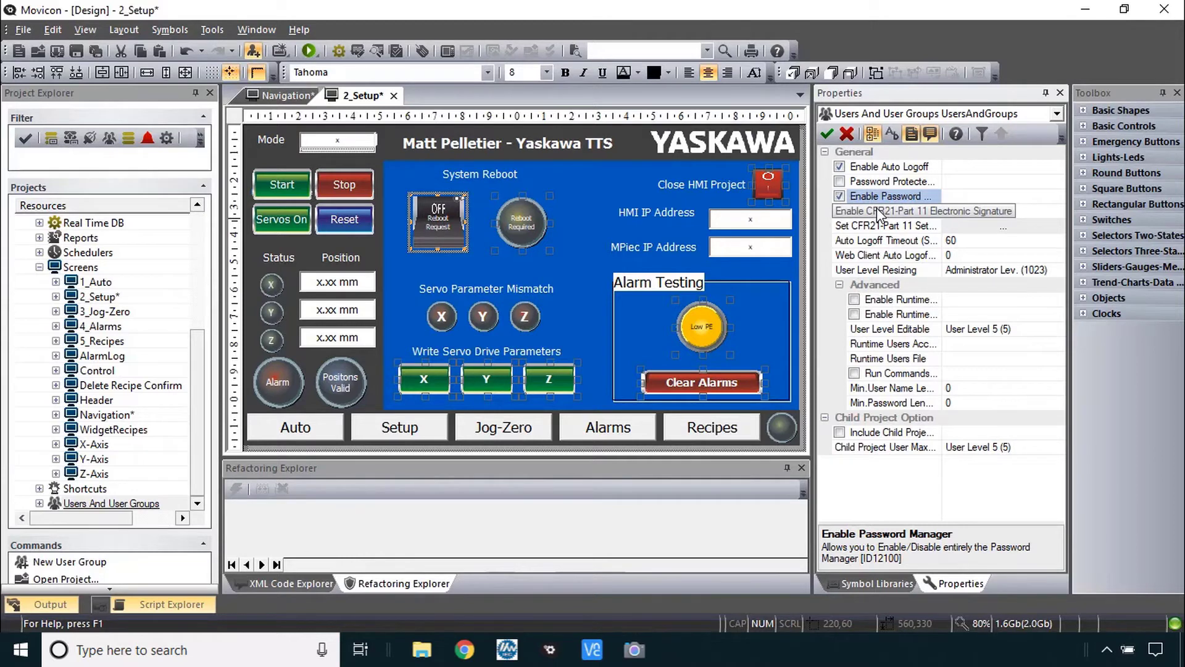
{"action": "key", "text": "alt+Tab"}
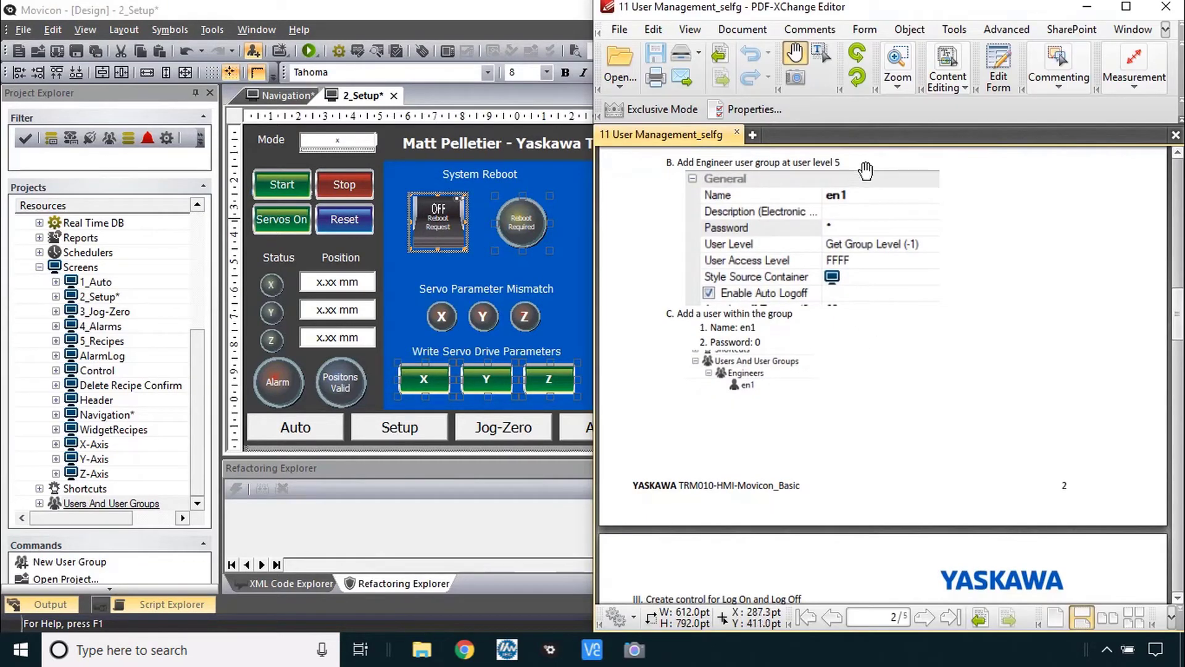
- Create a user group named 'Engineer' with default level User Level 5
{"action": "left_click", "coordinate": [39, 503]}
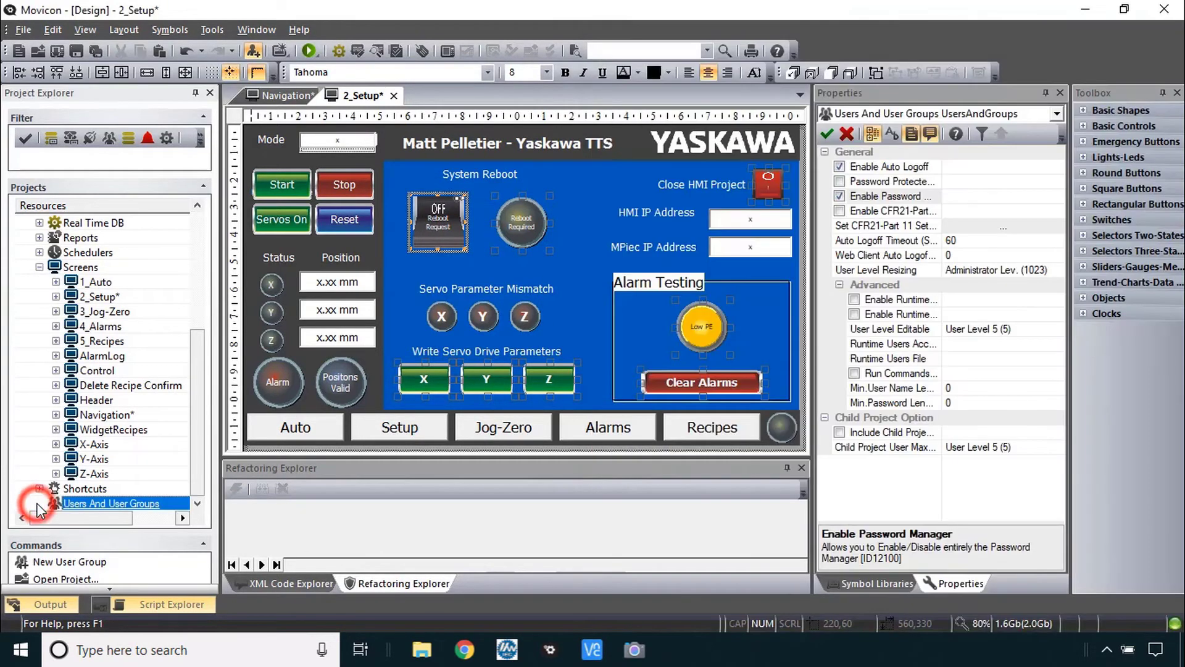
{"action": "left_click", "coordinate": [39, 503]}
{"action": "left_click", "coordinate": [97, 506]}
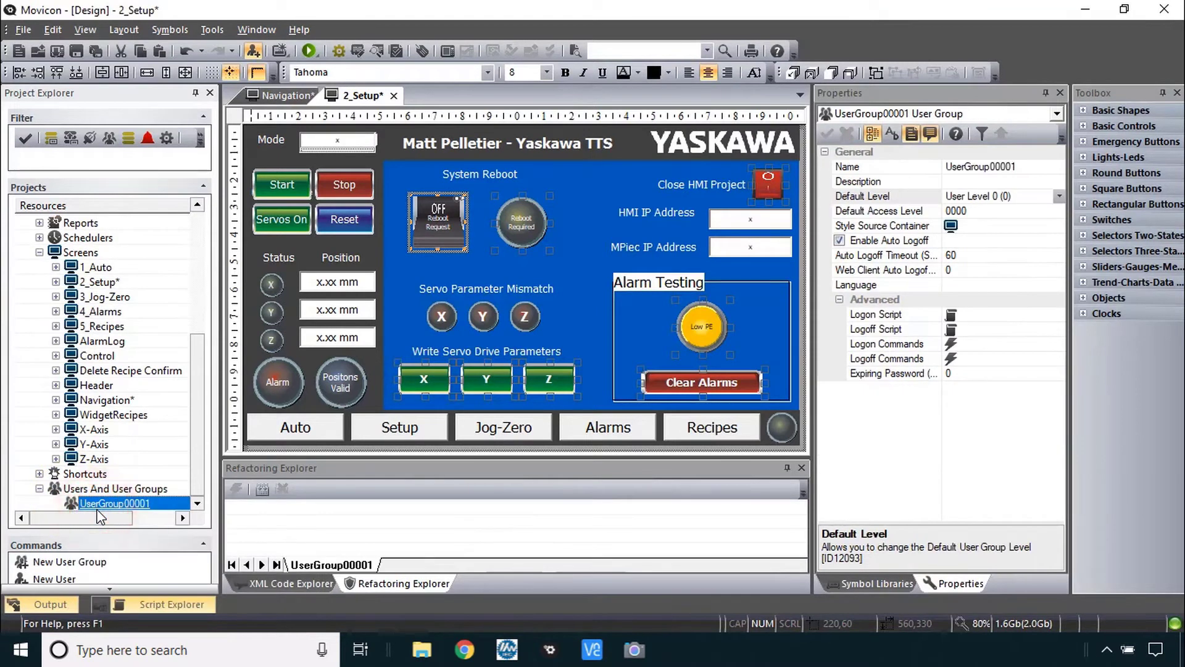
{"action": "left_click", "coordinate": [887, 167]}
{"action": "type", "text": "Engineer"}
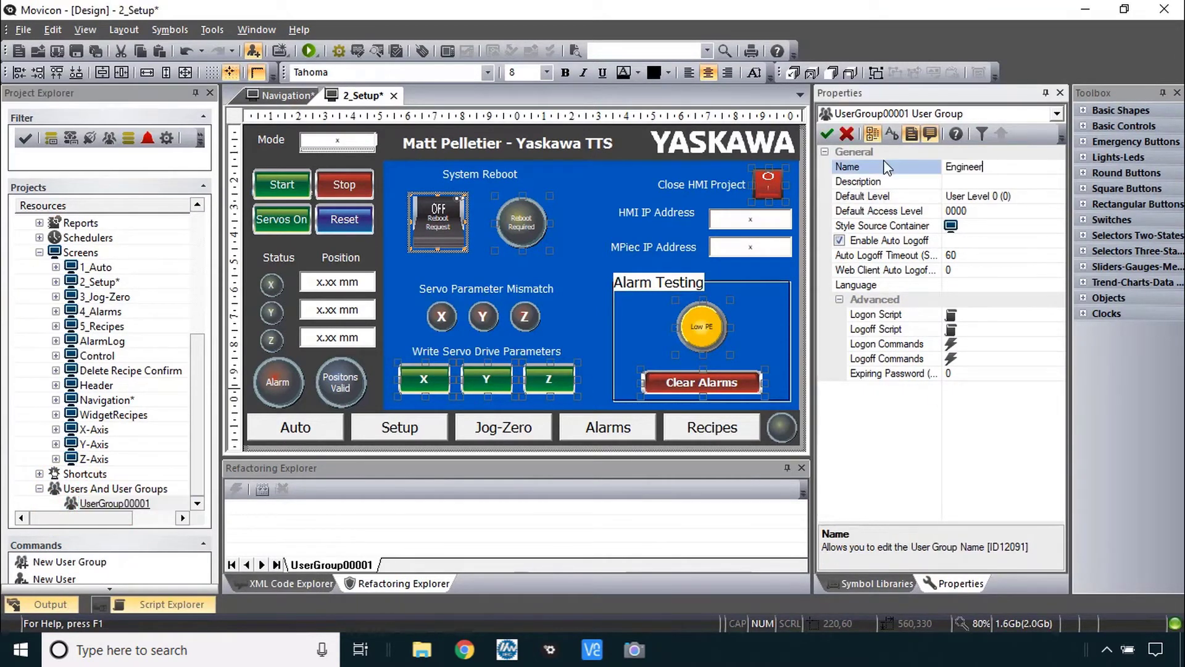
{"action": "left_click", "coordinate": [1054, 195]}
{"action": "left_click", "coordinate": [1059, 196]}
{"action": "left_click", "coordinate": [1037, 266]}
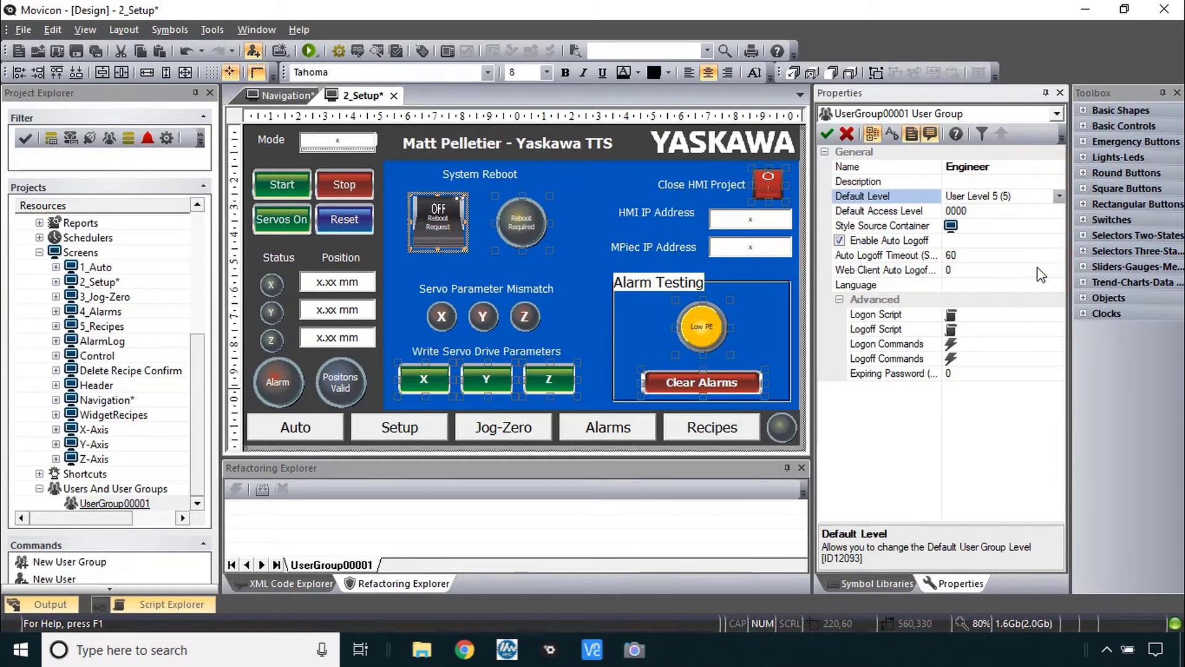
{"action": "left_click", "coordinate": [194, 428]}
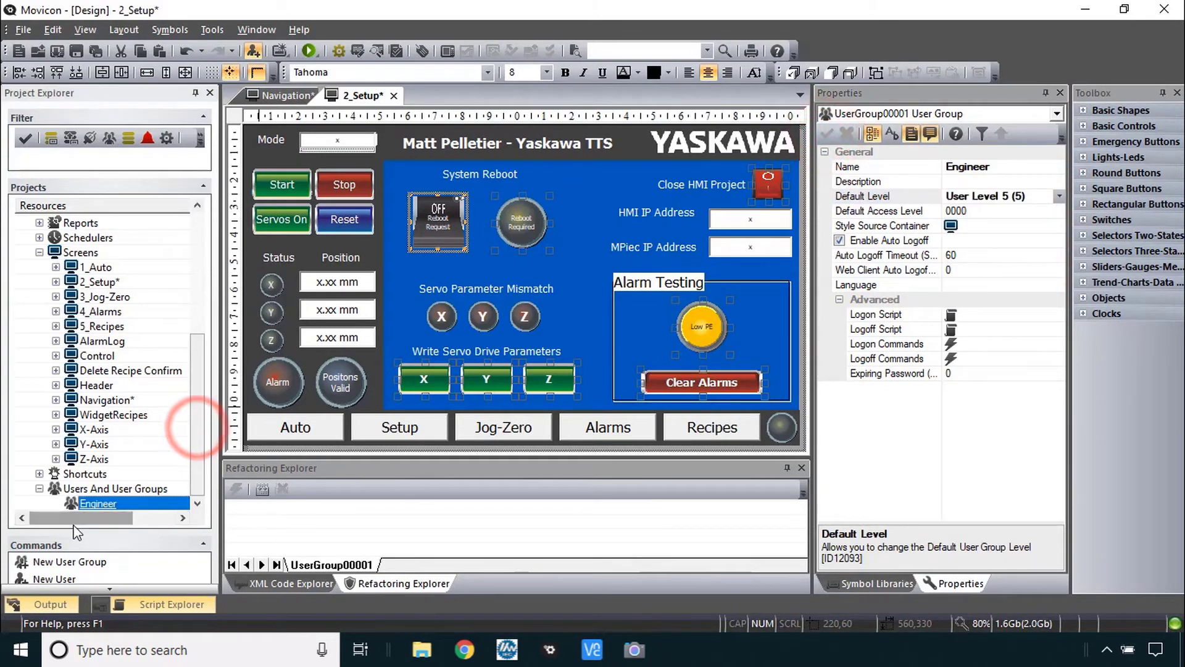
- Add a user 'en1' to the Engineer group and set its password
{"action": "right_click", "coordinate": [96, 508]}
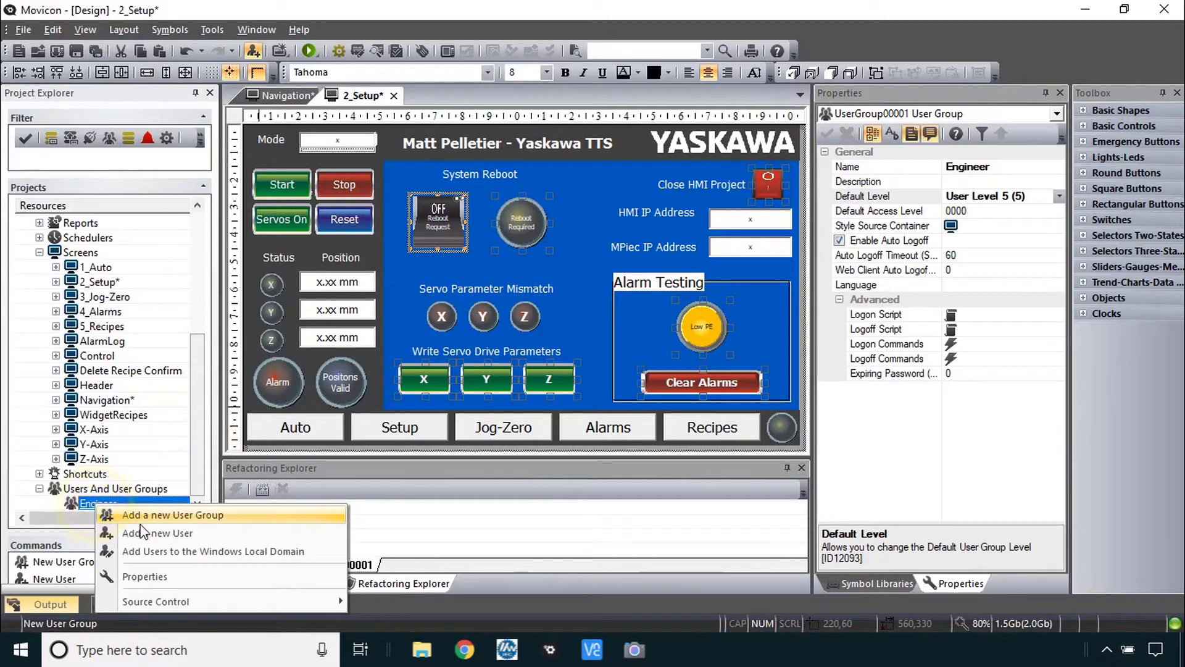
{"action": "left_click", "coordinate": [177, 536]}
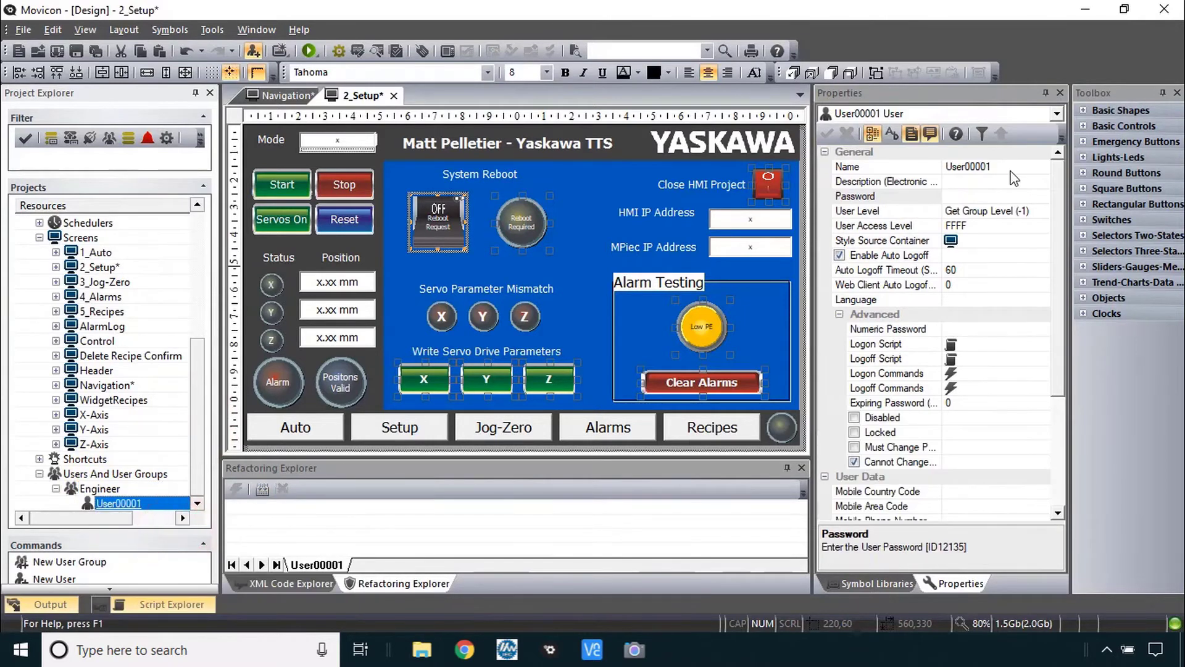
{"action": "left_click", "coordinate": [1011, 169]}
{"action": "type", "text": "e"}
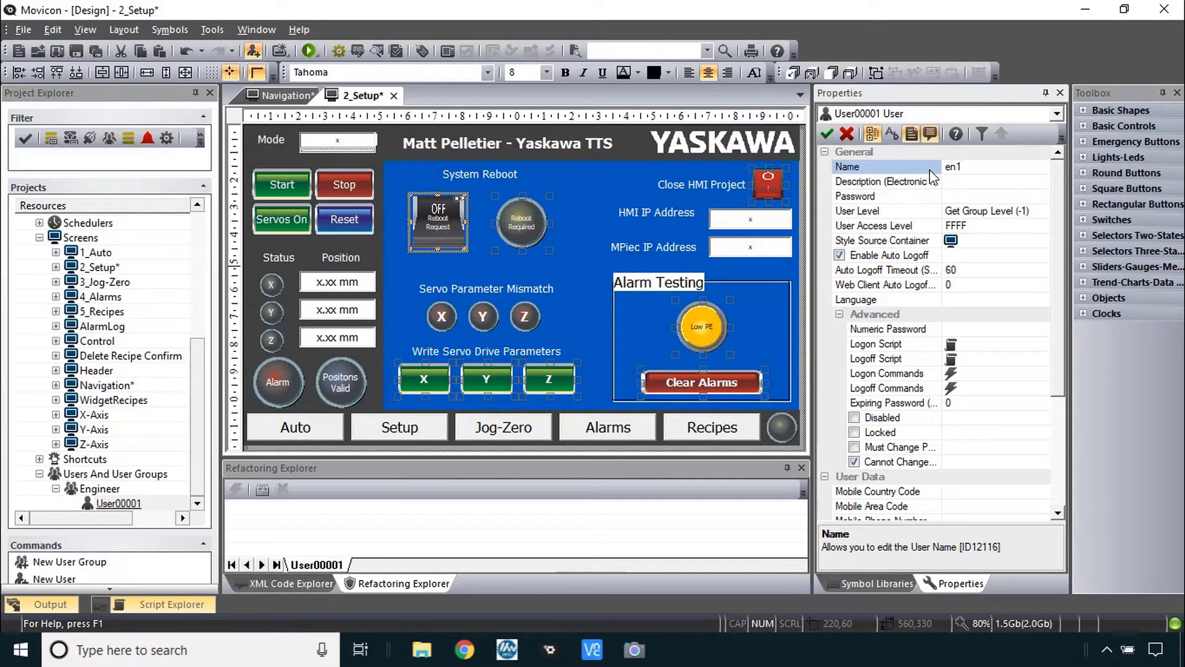
{"action": "type", "text": "n1"}
{"action": "left_click", "coordinate": [955, 197]}
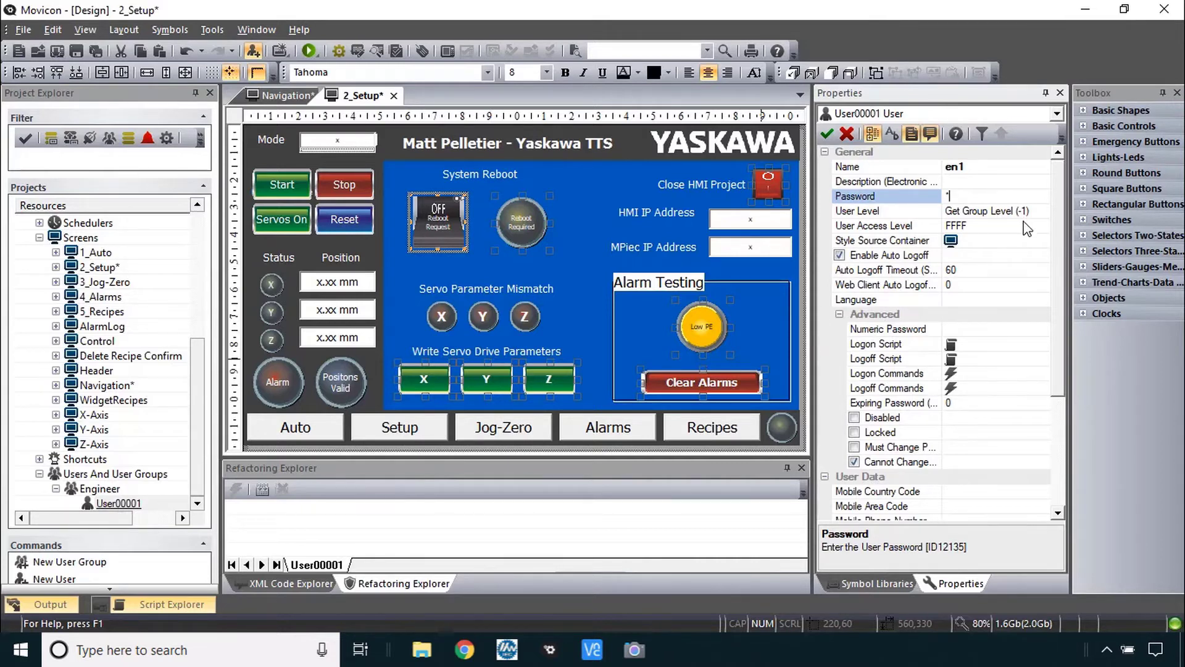
{"action": "key", "text": "alt+Tab"}
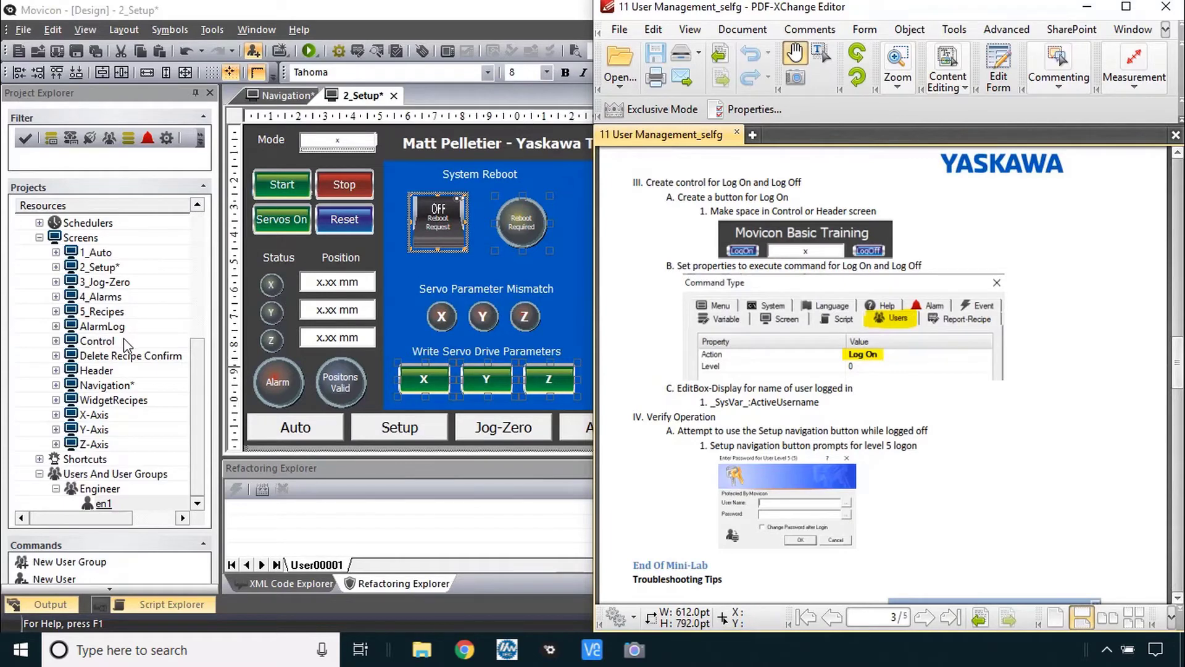
- On the Header screen, shrink the title rectangle's height to 20
{"action": "double_click", "coordinate": [114, 373]}
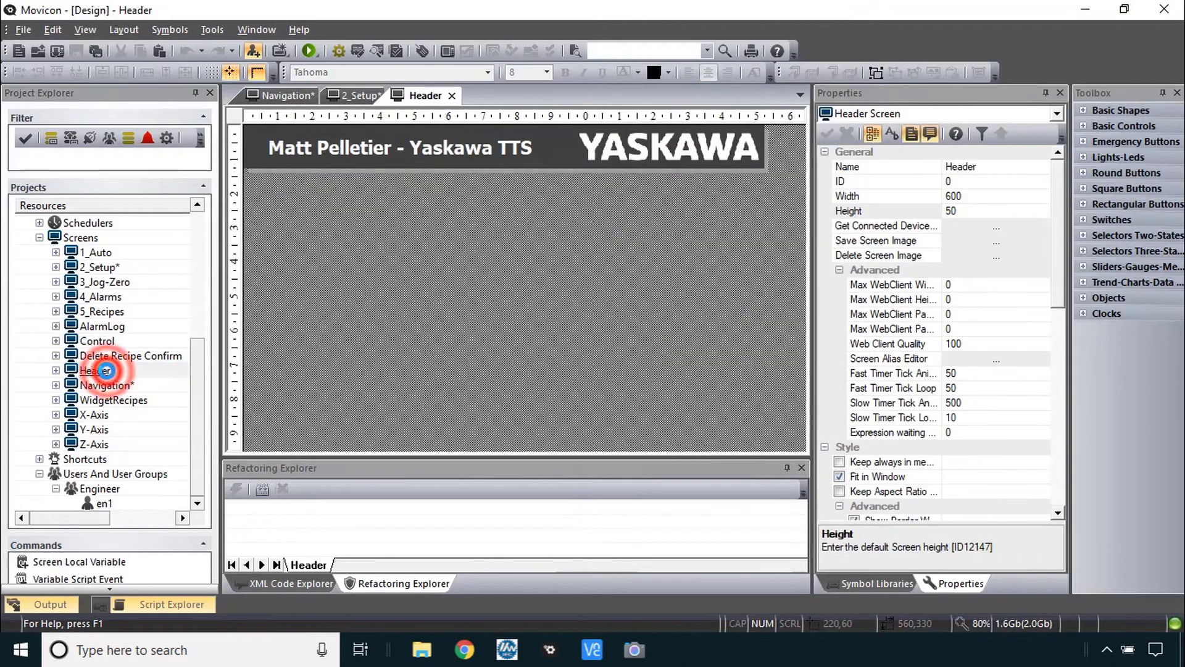
{"action": "left_click", "coordinate": [415, 152]}
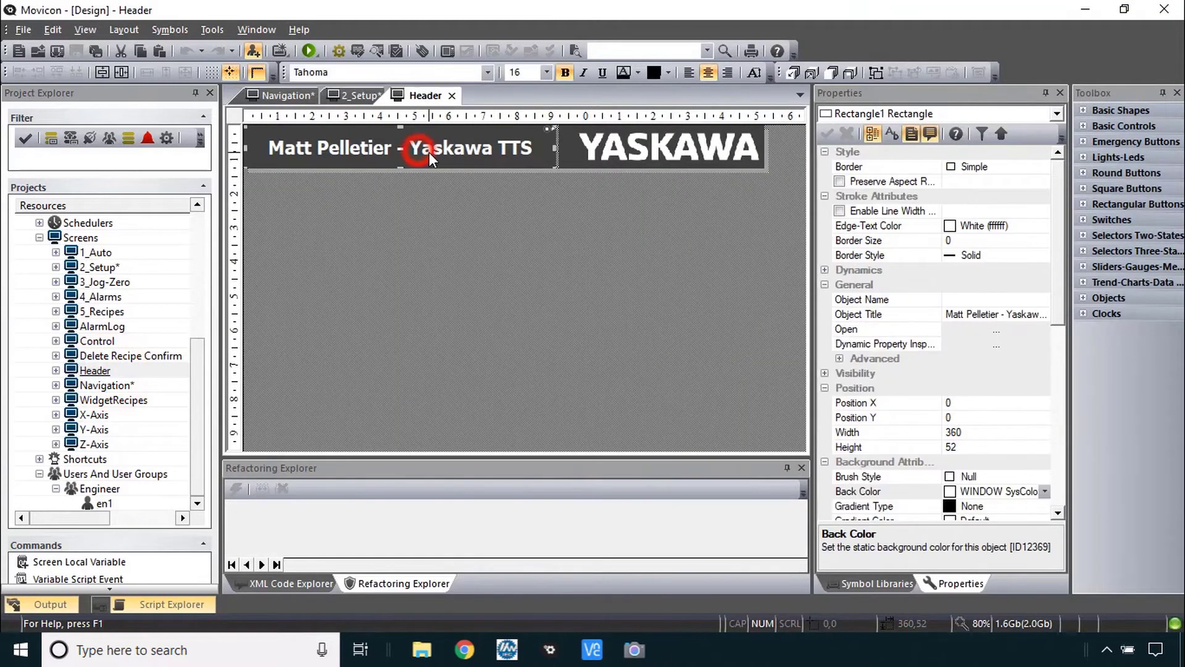
{"action": "left_click_drag", "start_coordinate": [402, 167], "coordinate": [405, 143]}
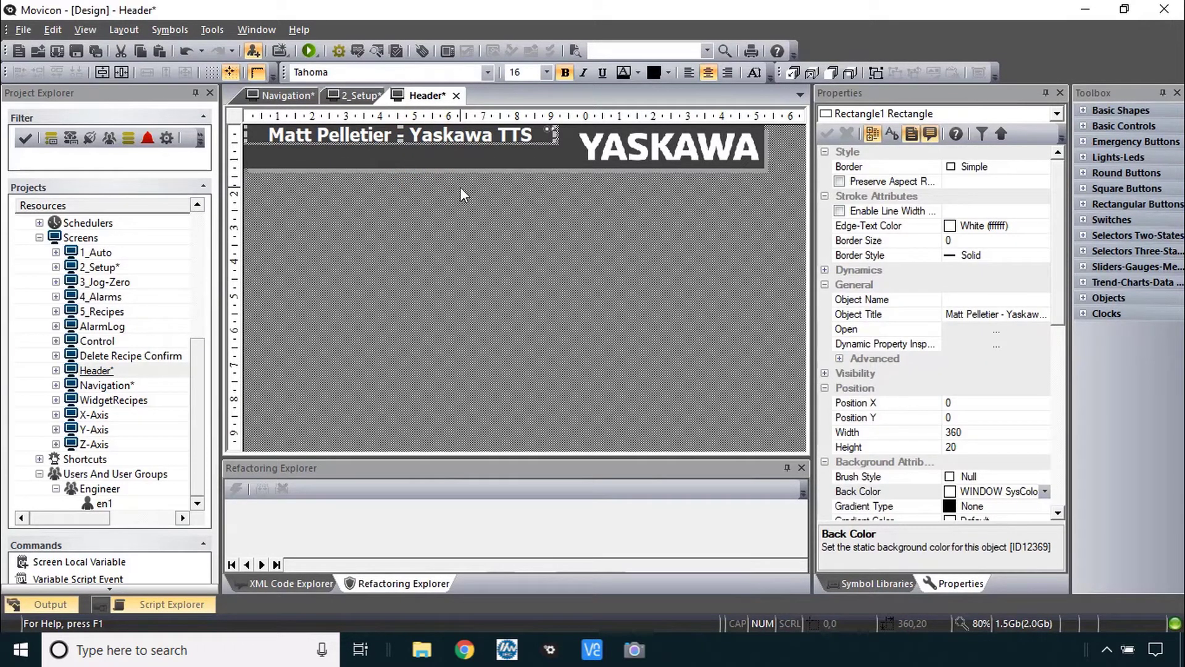
- Draw a blue rectangular button under the title, caption it 'Log On' and set its text colour
{"action": "left_click", "coordinate": [1121, 204]}
{"action": "left_click", "coordinate": [1132, 241]}
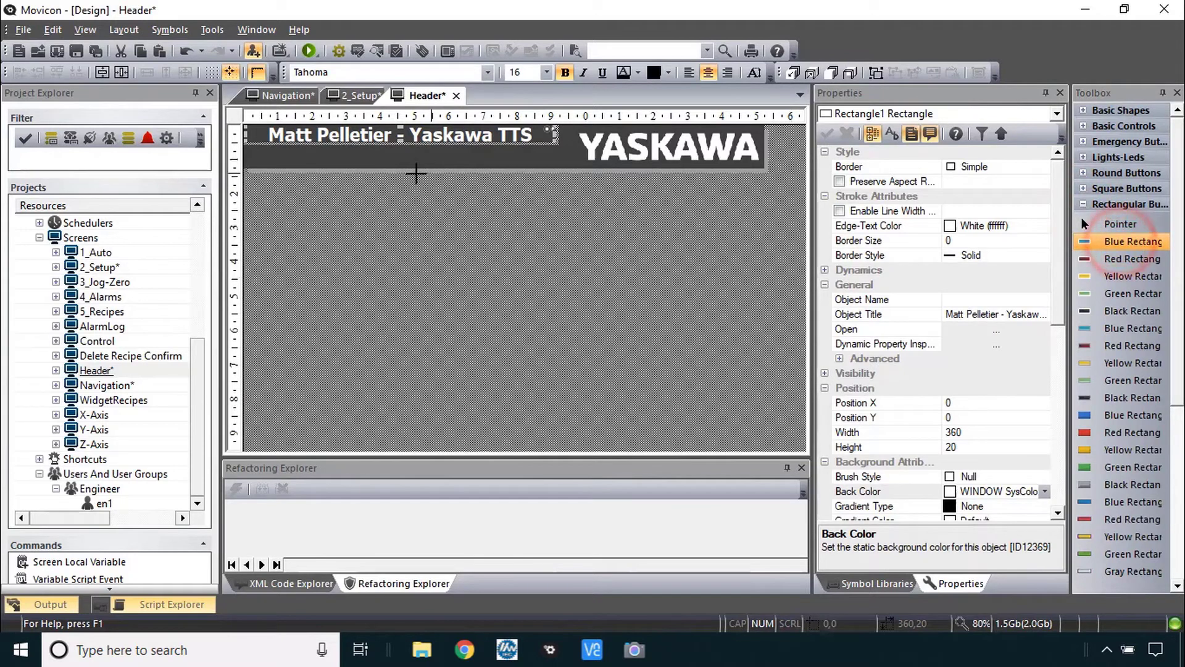
{"action": "left_click_drag", "start_coordinate": [247, 145], "coordinate": [352, 173]}
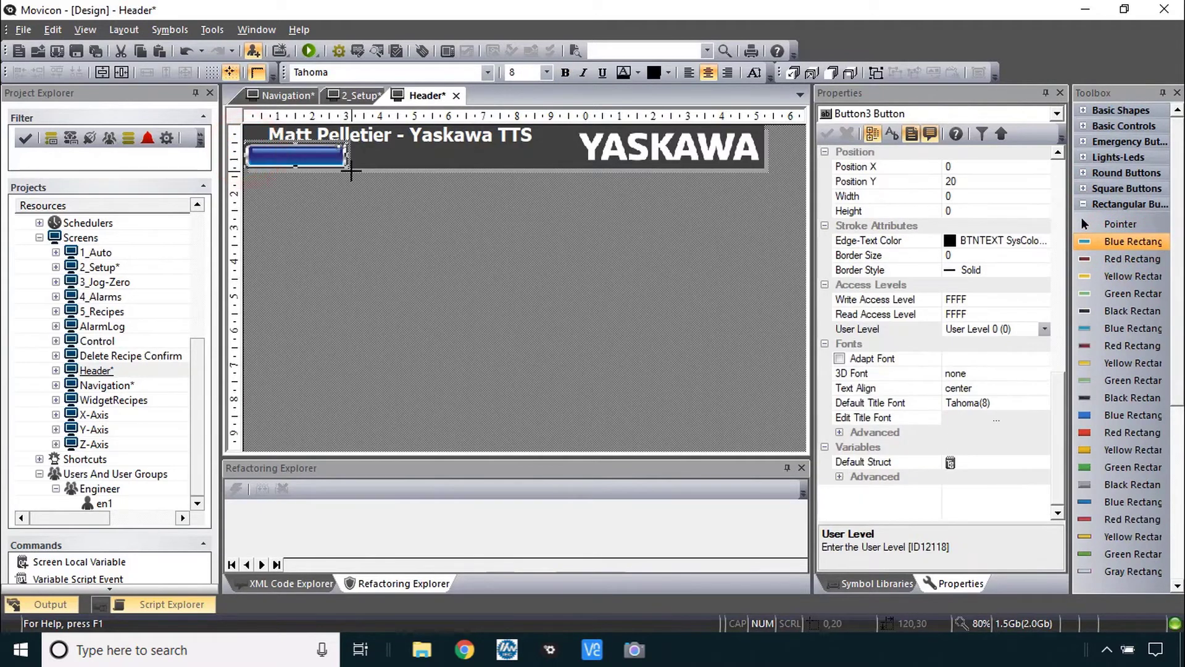
{"action": "type", "text": "Log On"}
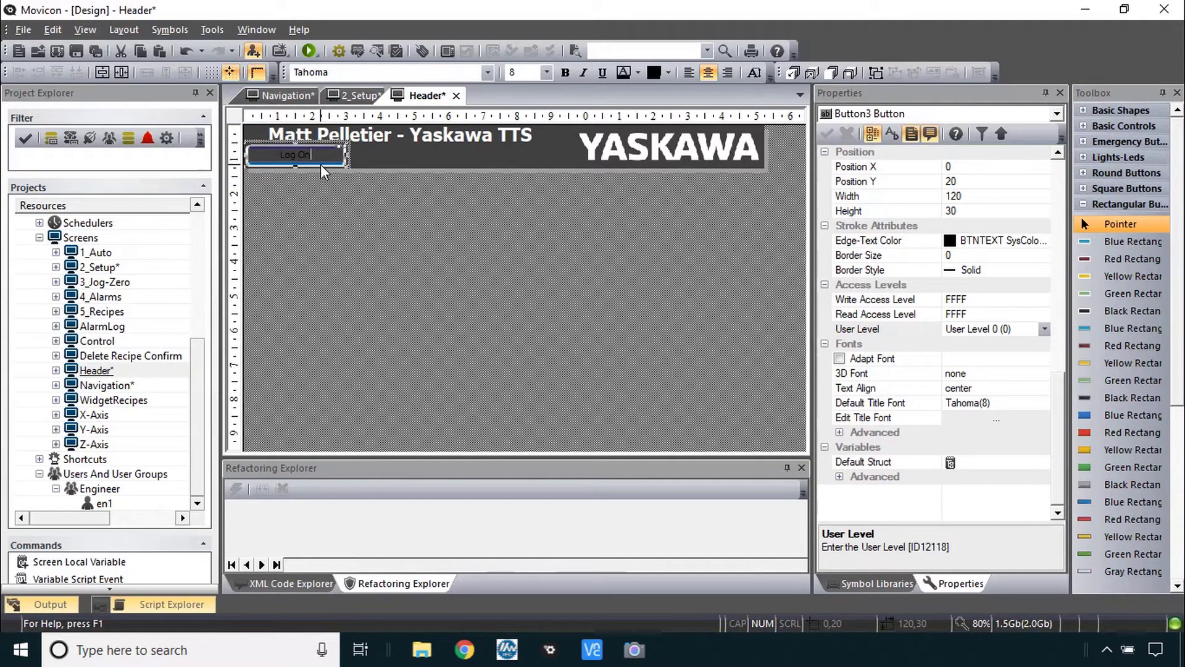
{"action": "left_click", "coordinate": [638, 72]}
{"action": "left_click", "coordinate": [905, 115]}
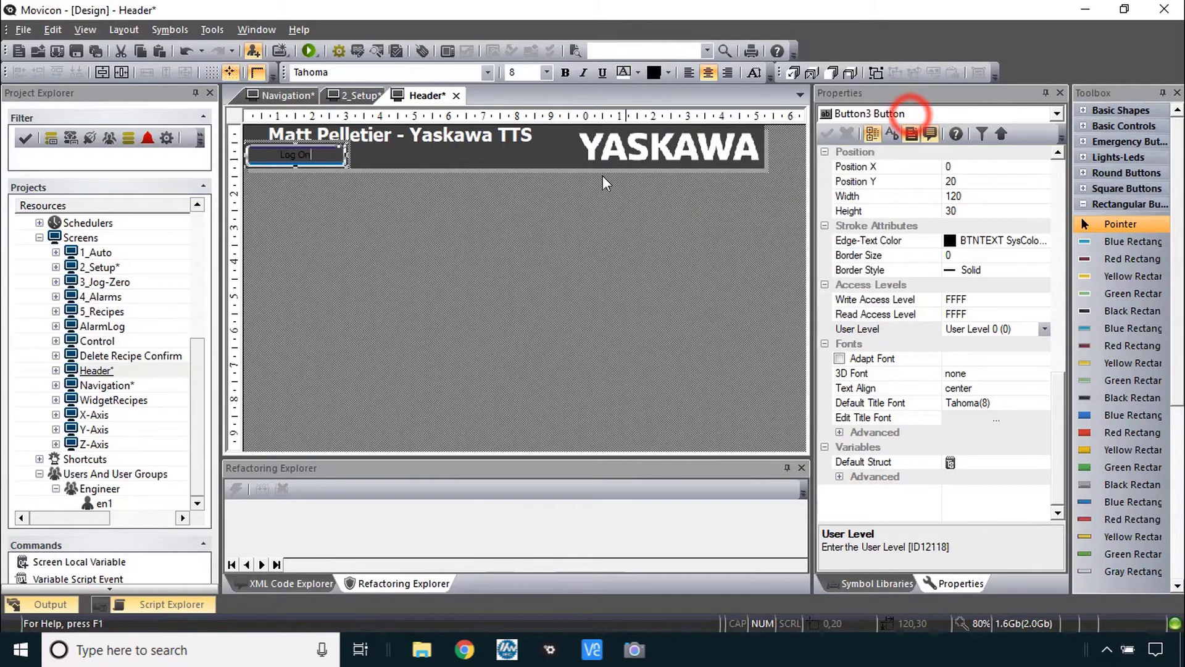
{"action": "left_click", "coordinate": [498, 240]}
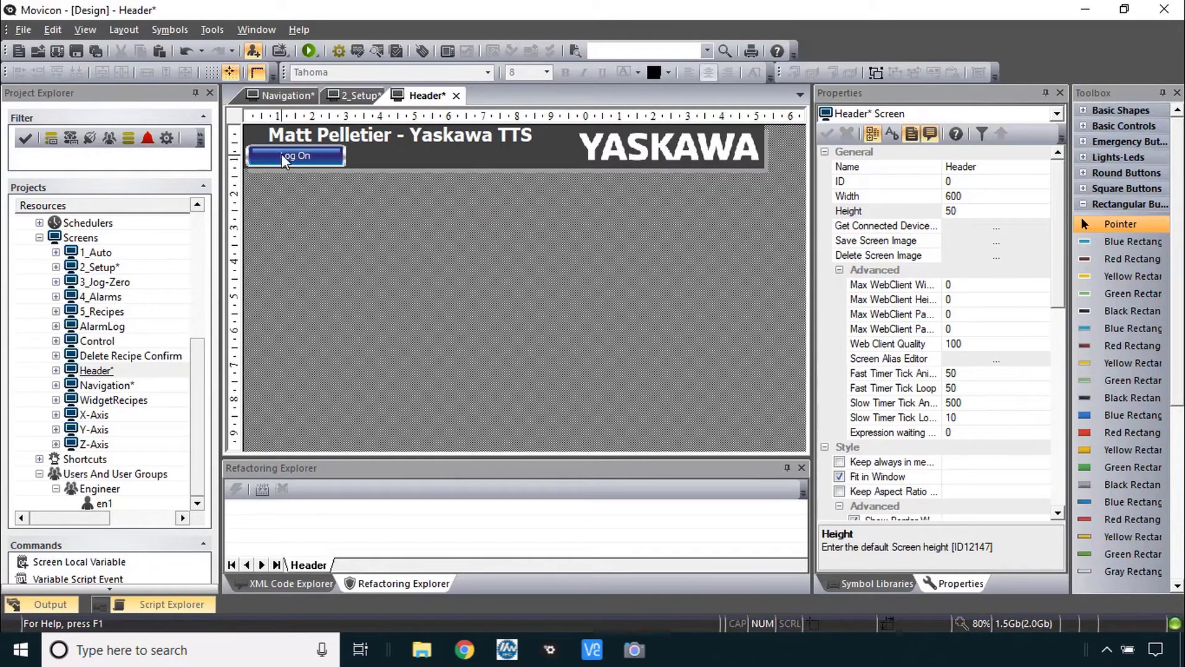
{"action": "left_click", "coordinate": [284, 158]}
- Duplicate the Log On button to its right and caption the copy 'Log Off'
{"action": "left_click_drag", "start_coordinate": [338, 159], "coordinate": [545, 161]}
{"action": "double_click", "coordinate": [544, 159]}
{"action": "type", "text": "Log Off"}
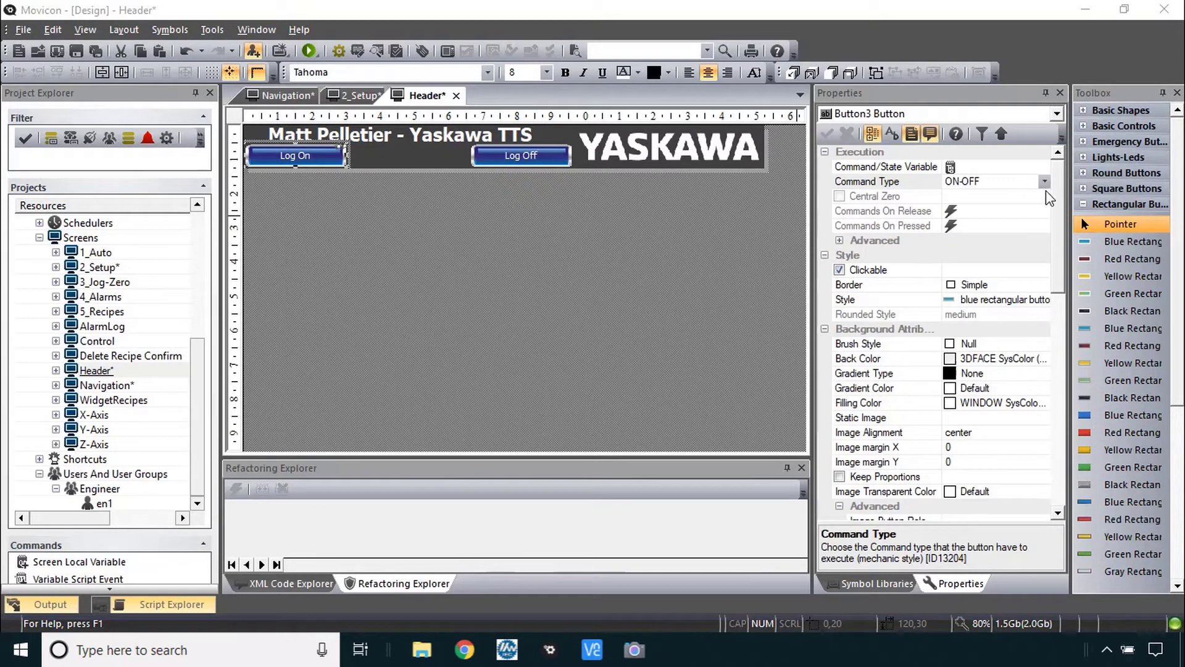
- Set the Log On button to Execute Commands with a Users - Log On release command
{"action": "left_click", "coordinate": [1044, 182]}
{"action": "left_click", "coordinate": [1040, 197]}
{"action": "double_click", "coordinate": [917, 212]}
{"action": "left_click", "coordinate": [1102, 86]}
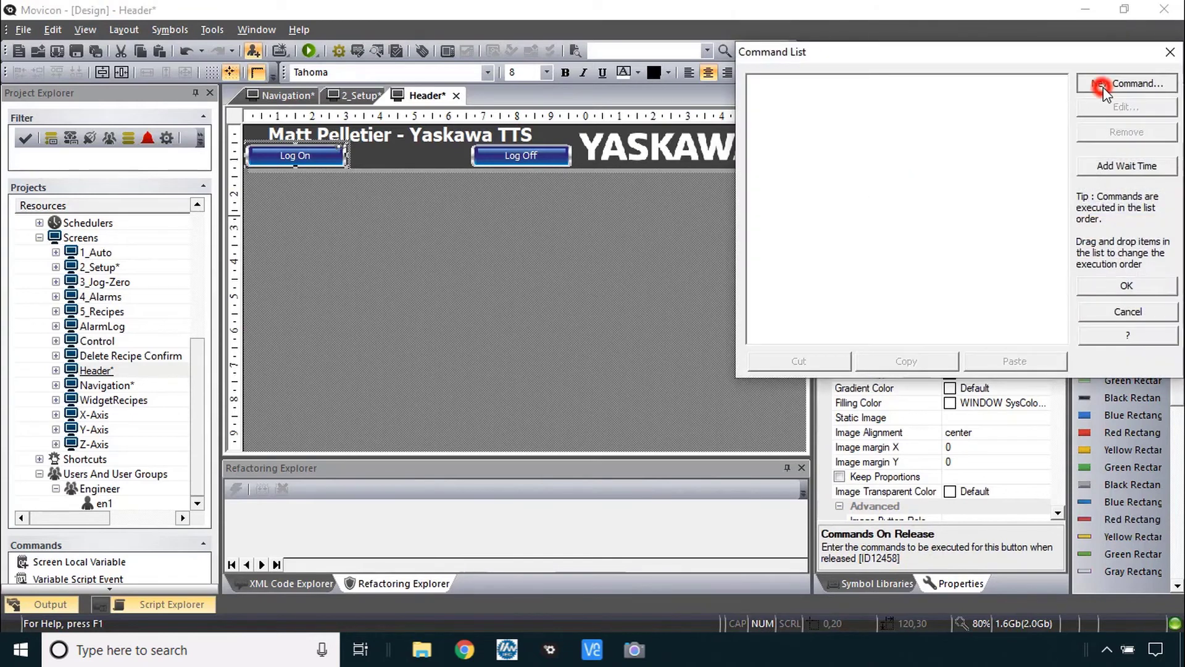
{"action": "left_click", "coordinate": [1012, 64]}
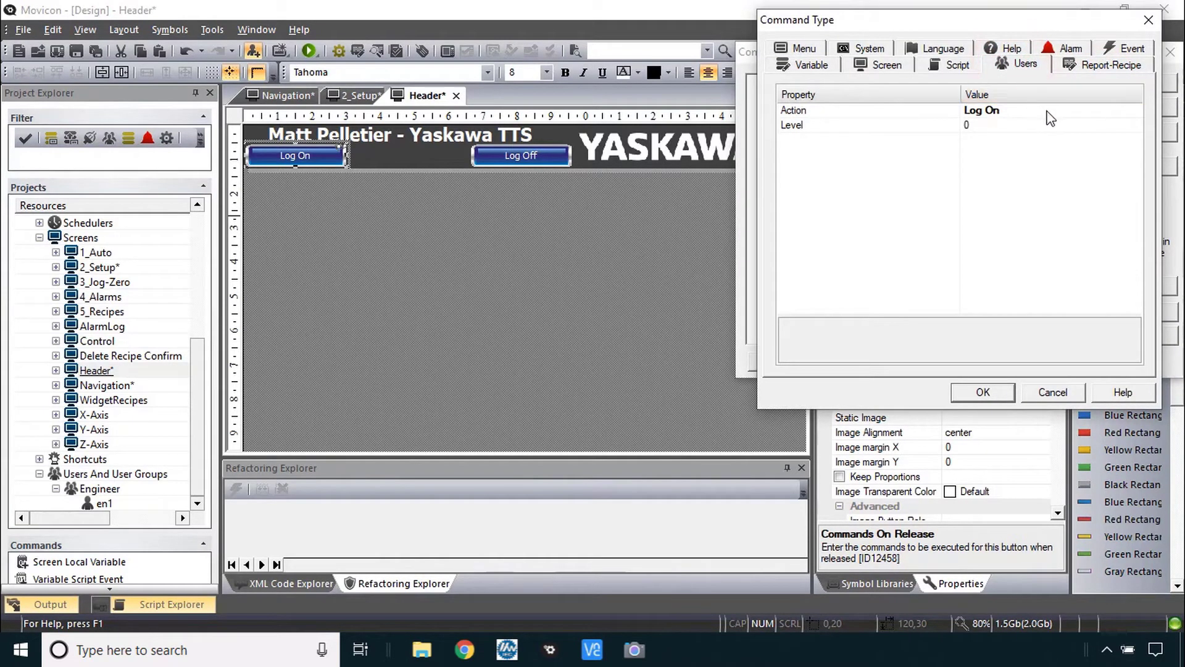
{"action": "left_click", "coordinate": [990, 392]}
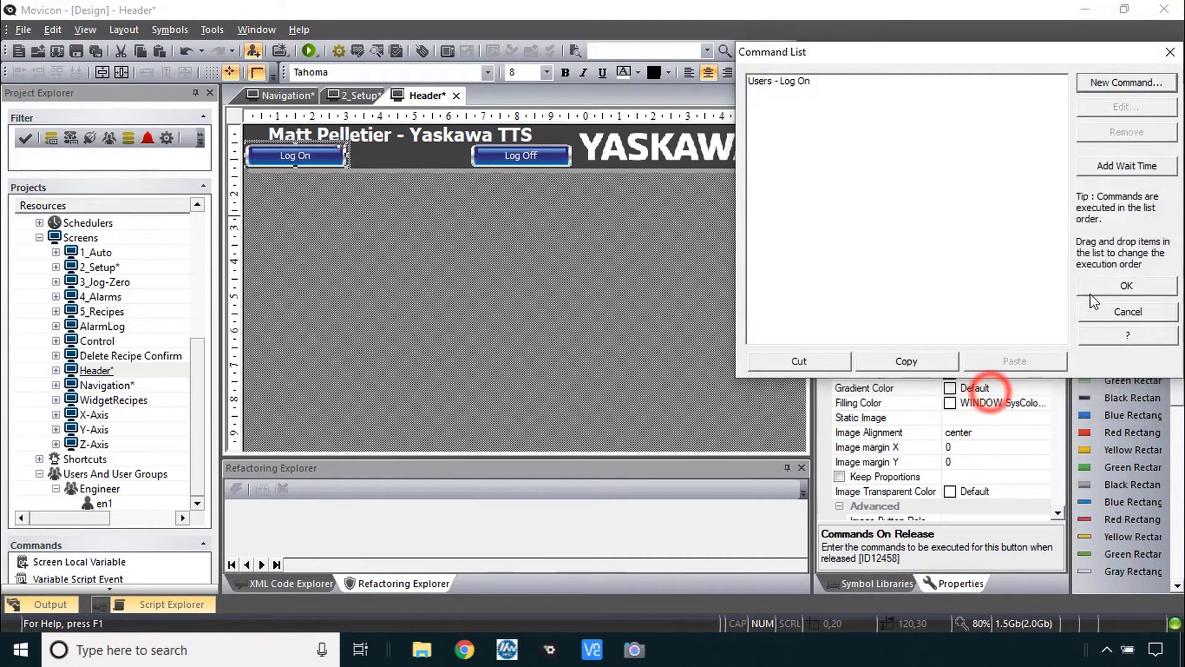
{"action": "left_click", "coordinate": [1101, 283]}
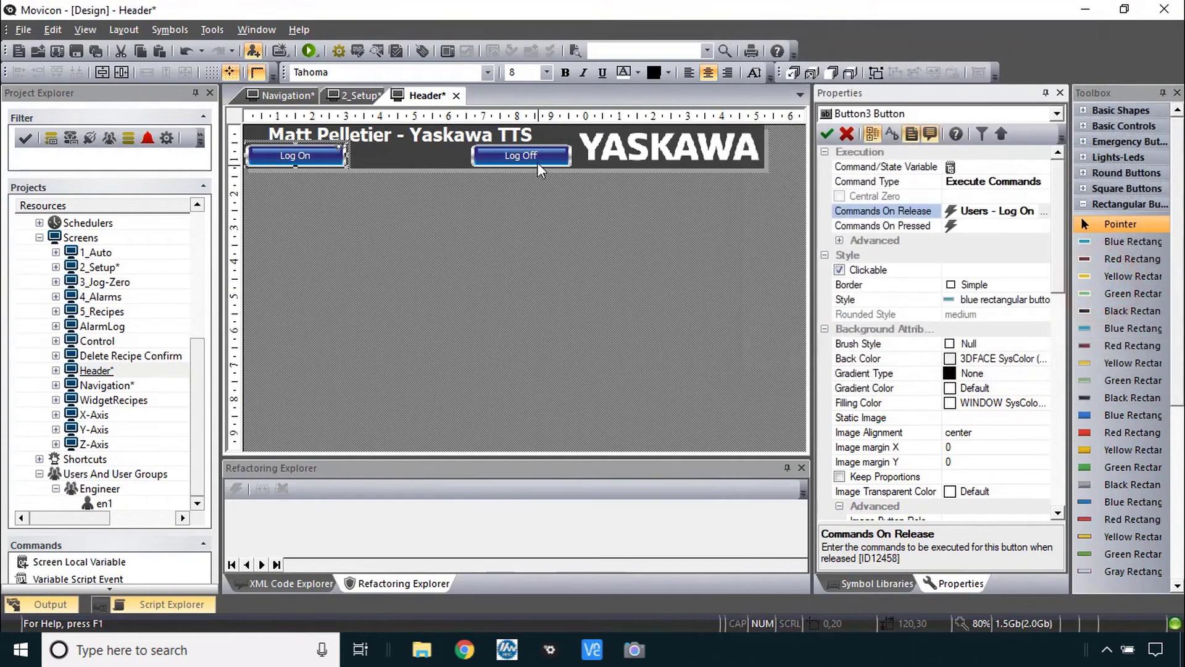
- Set the Log Off button to Execute Commands with a Users - Log Off release command
{"action": "left_click", "coordinate": [544, 154]}
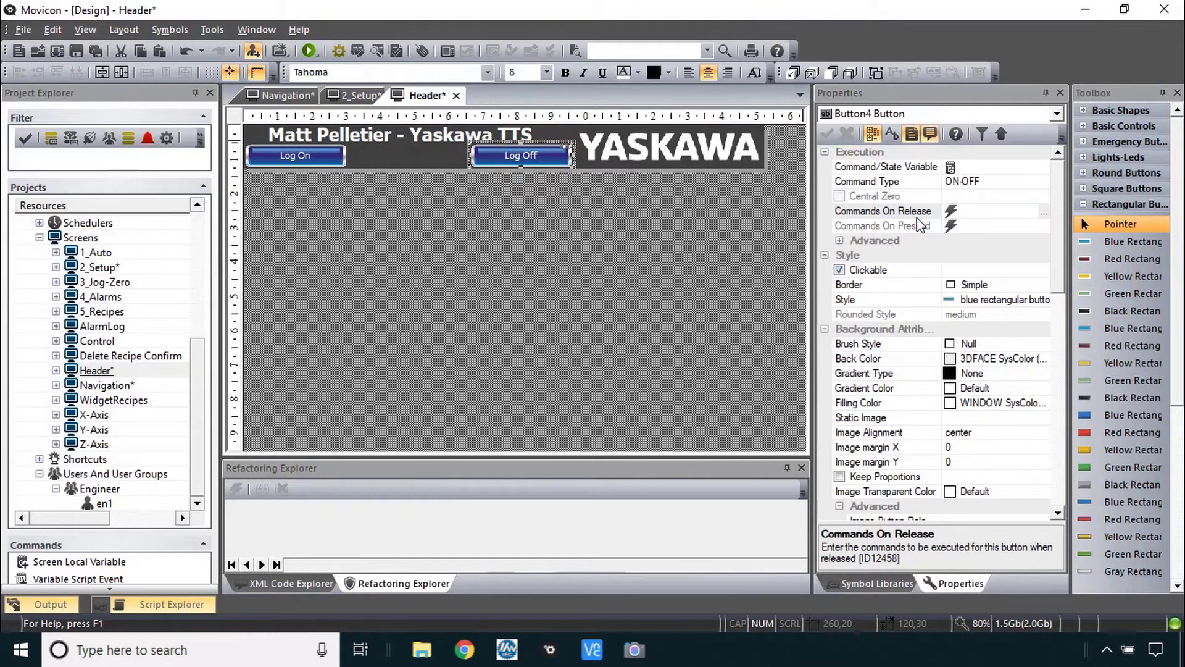
{"action": "left_click", "coordinate": [916, 213]}
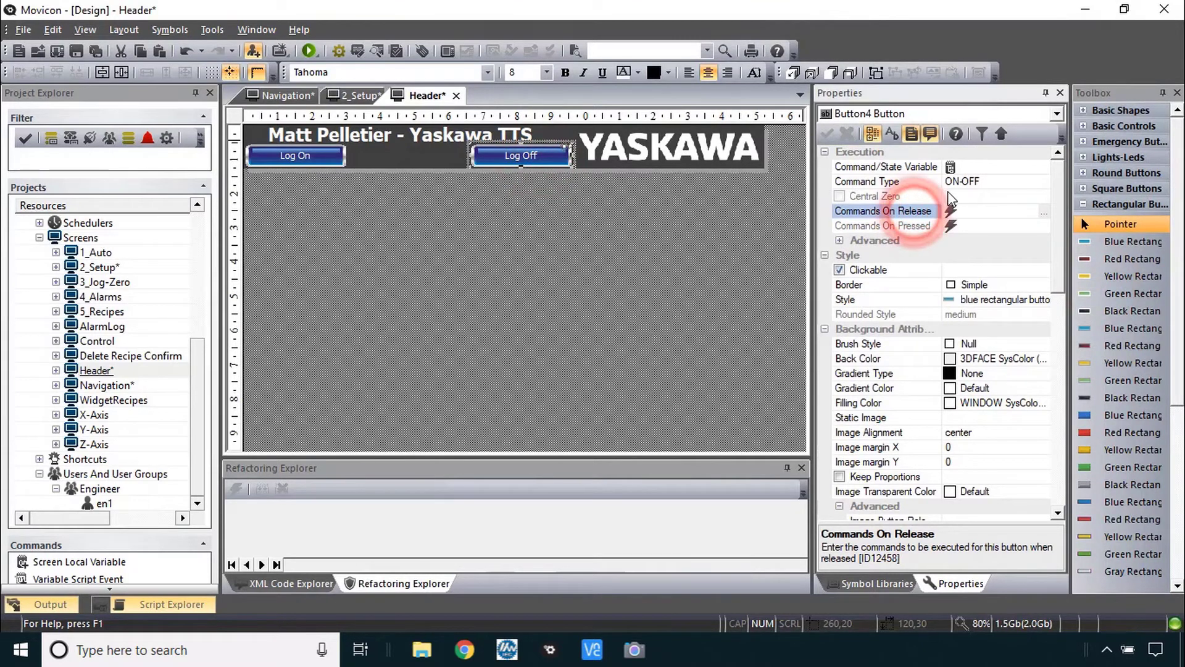
{"action": "left_click", "coordinate": [989, 182]}
{"action": "left_click", "coordinate": [1033, 193]}
{"action": "left_click", "coordinate": [904, 212]}
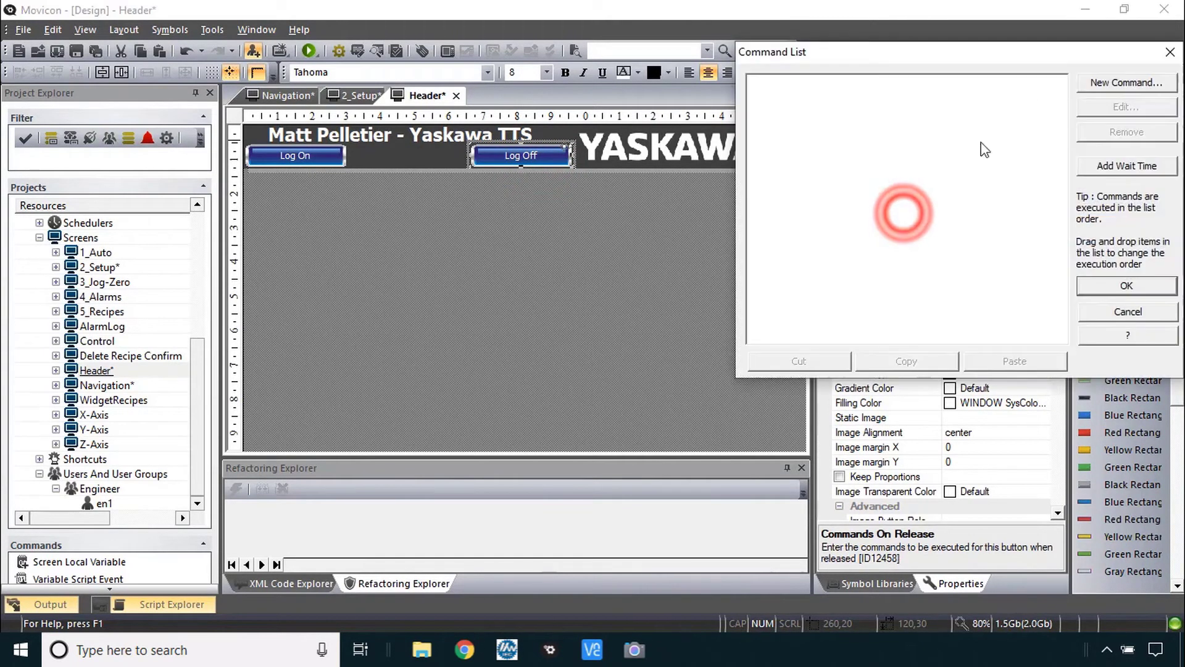
{"action": "left_click", "coordinate": [1099, 83]}
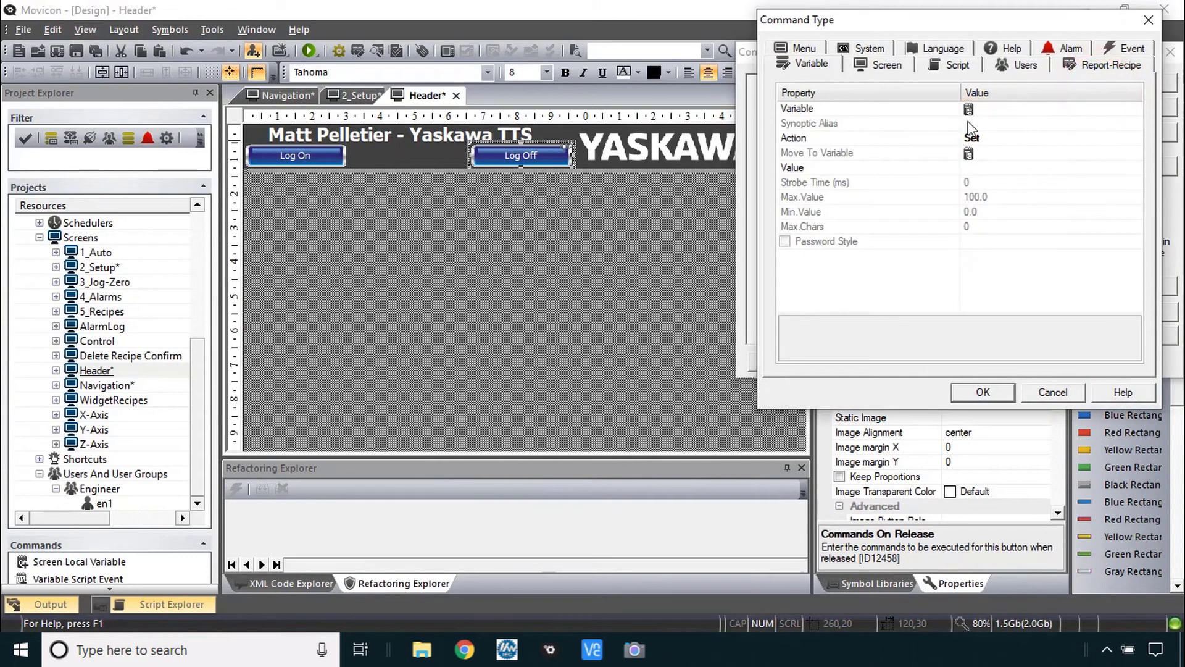
{"action": "left_click", "coordinate": [1025, 64]}
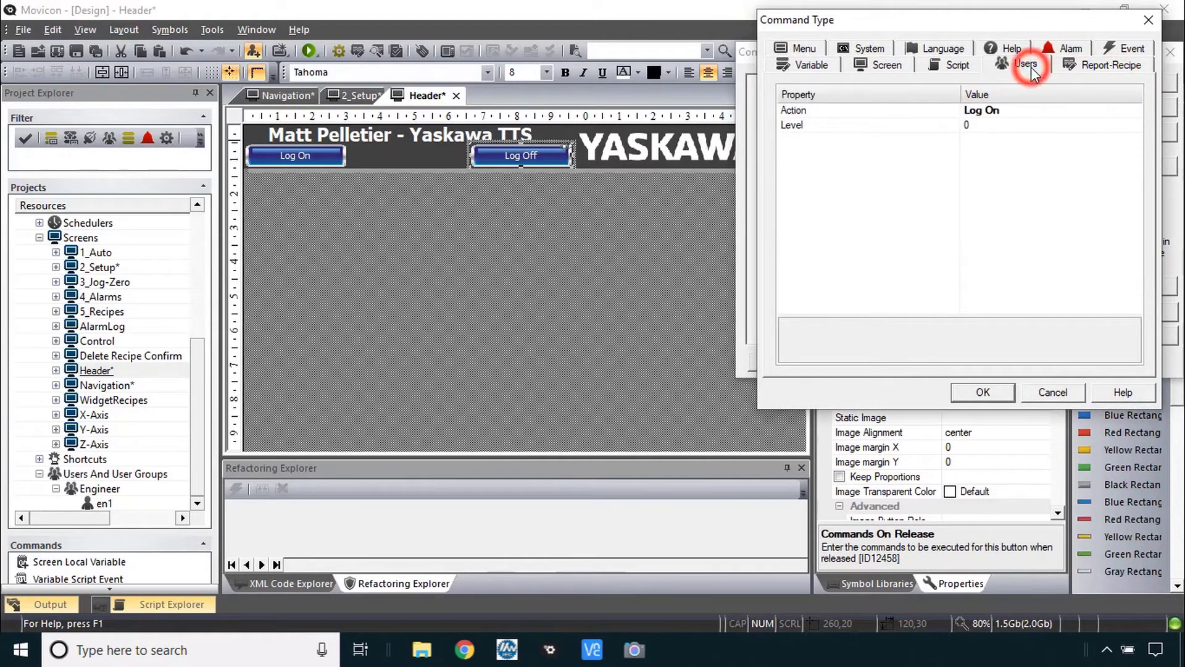
{"action": "left_click", "coordinate": [1124, 110]}
{"action": "left_click", "coordinate": [1133, 109]}
{"action": "left_click", "coordinate": [982, 132]}
{"action": "left_click", "coordinate": [985, 393]}
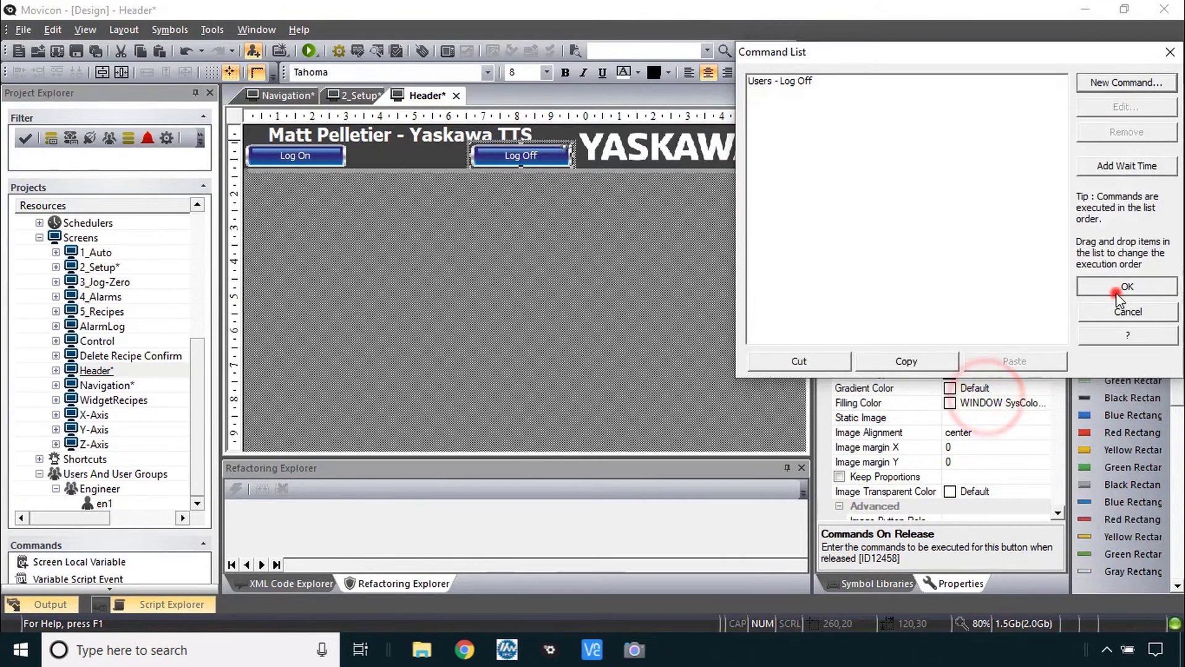
{"action": "left_click", "coordinate": [1116, 291]}
{"action": "key", "text": "alt+Tab"}
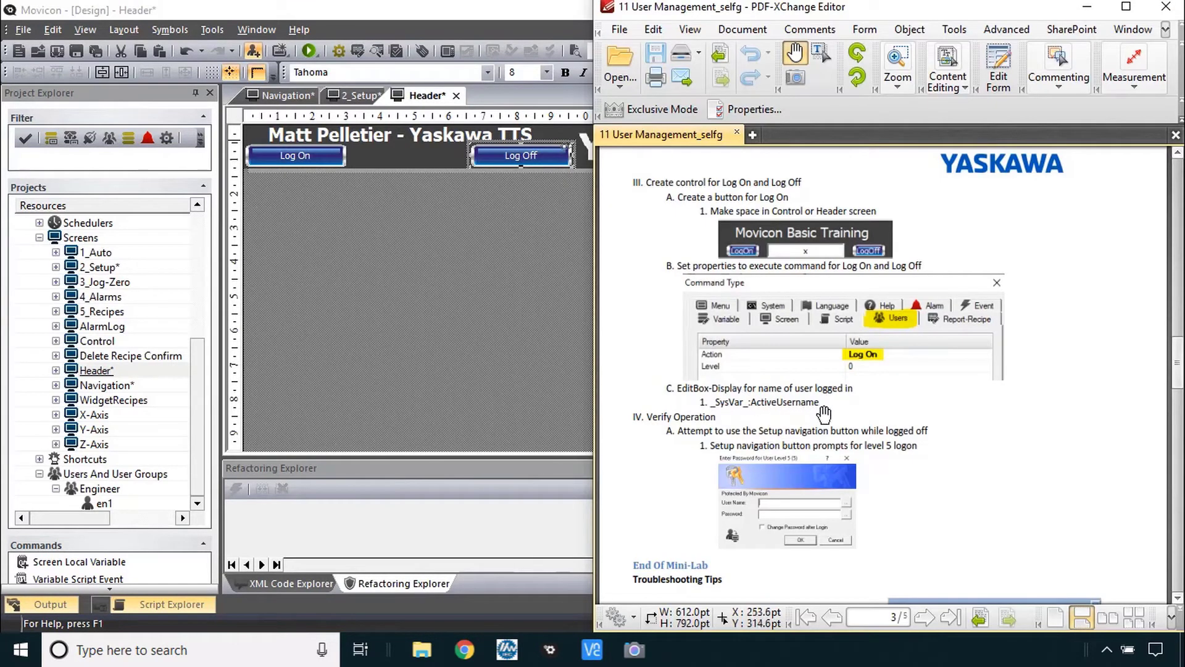
- Draw an EditBox-Display between the Log On and Log Off buttons on the Header
{"action": "left_click", "coordinate": [408, 158]}
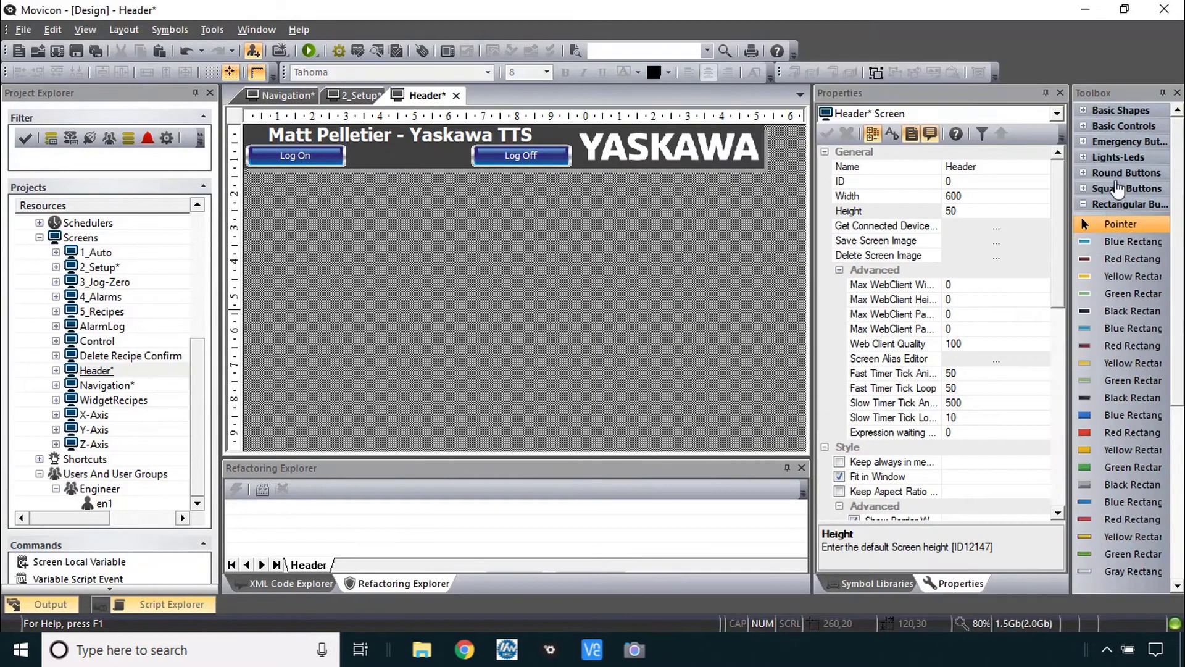
{"action": "left_click", "coordinate": [1084, 204]}
{"action": "left_click", "coordinate": [1084, 297]}
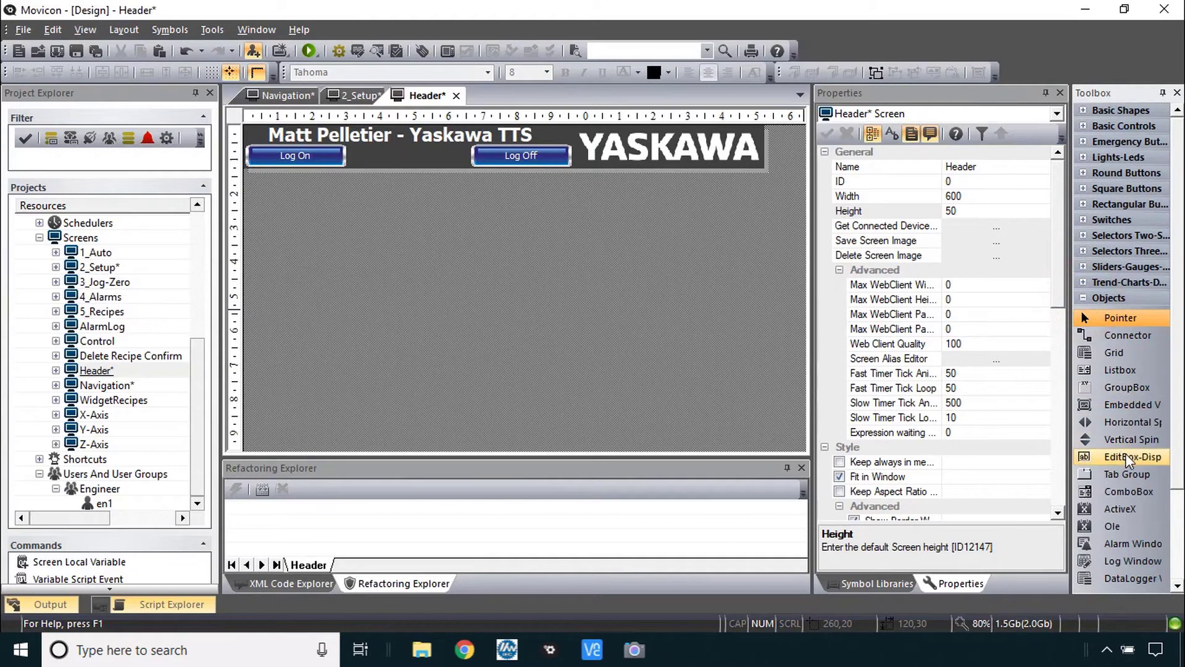
{"action": "left_click", "coordinate": [1128, 456]}
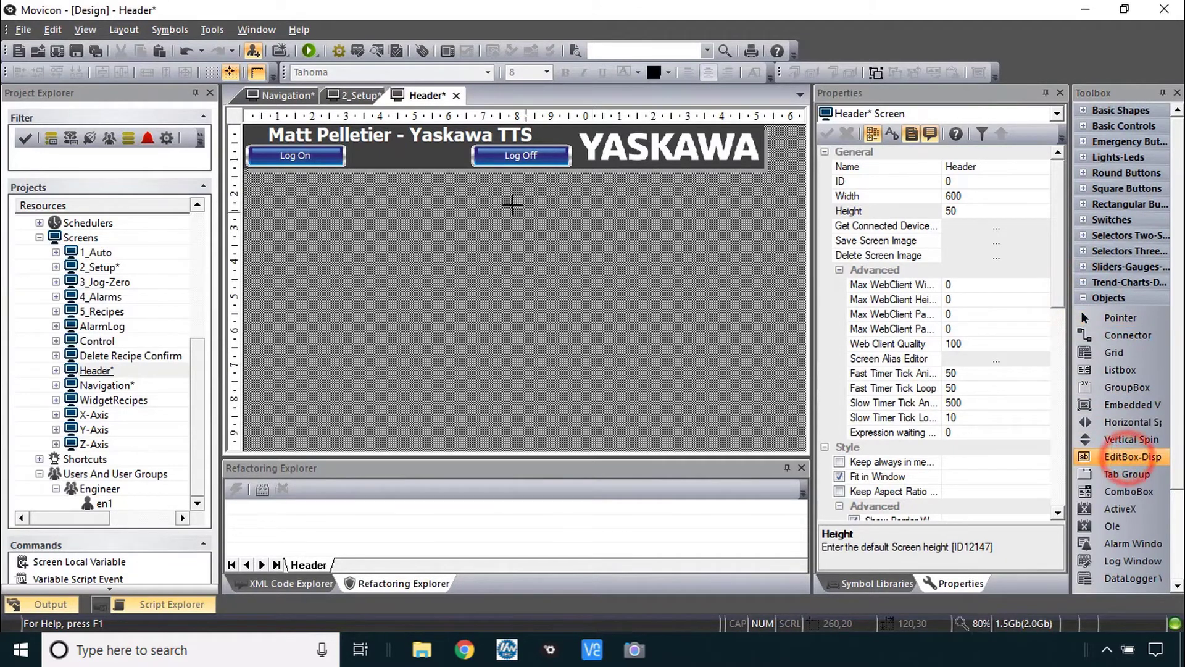
{"action": "left_click_drag", "start_coordinate": [350, 149], "coordinate": [468, 160]}
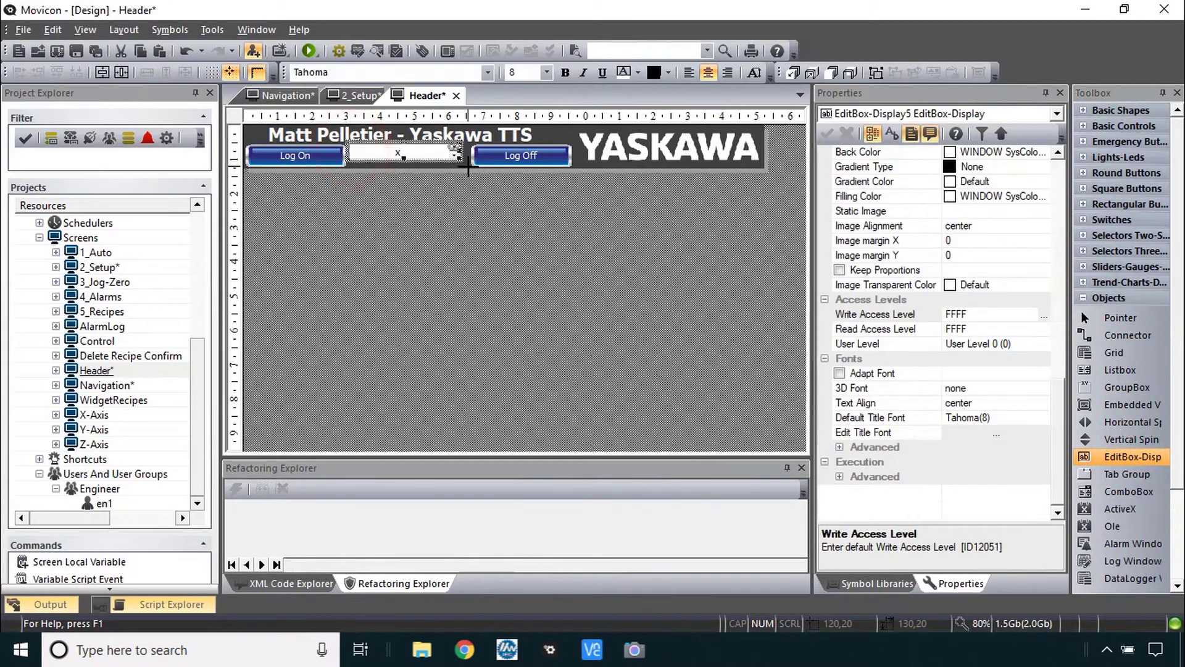
{"action": "left_click_drag", "start_coordinate": [415, 161], "coordinate": [414, 164]}
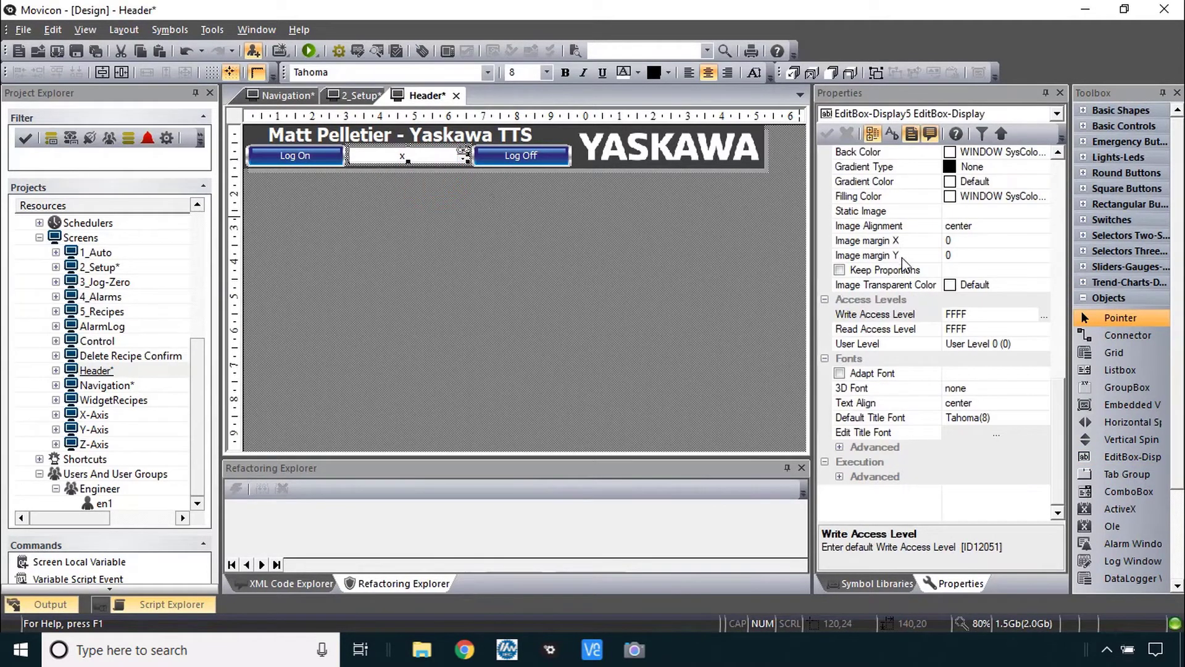
- Make the display box Read Only and bind it to _SysVar_:ActiveUserName
{"action": "left_click_drag", "start_coordinate": [1057, 407], "coordinate": [1058, 185]}
{"action": "left_click", "coordinate": [842, 271]}
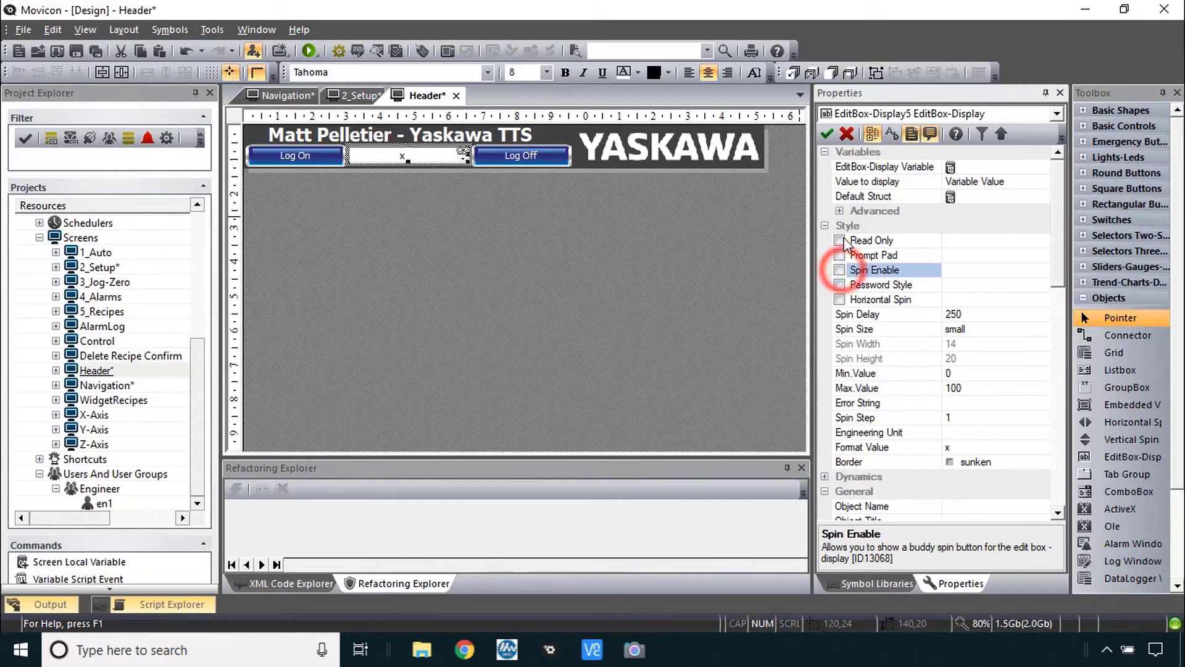
{"action": "left_click", "coordinate": [840, 241]}
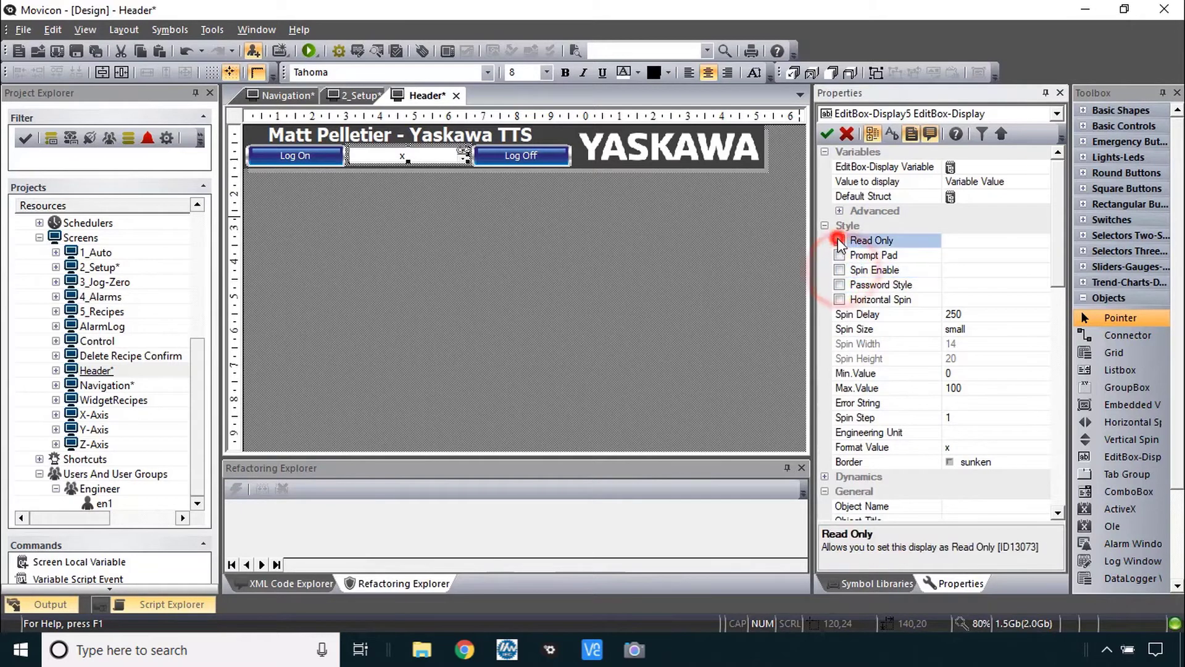
{"action": "left_click", "coordinate": [827, 133]}
{"action": "left_click", "coordinate": [951, 166]}
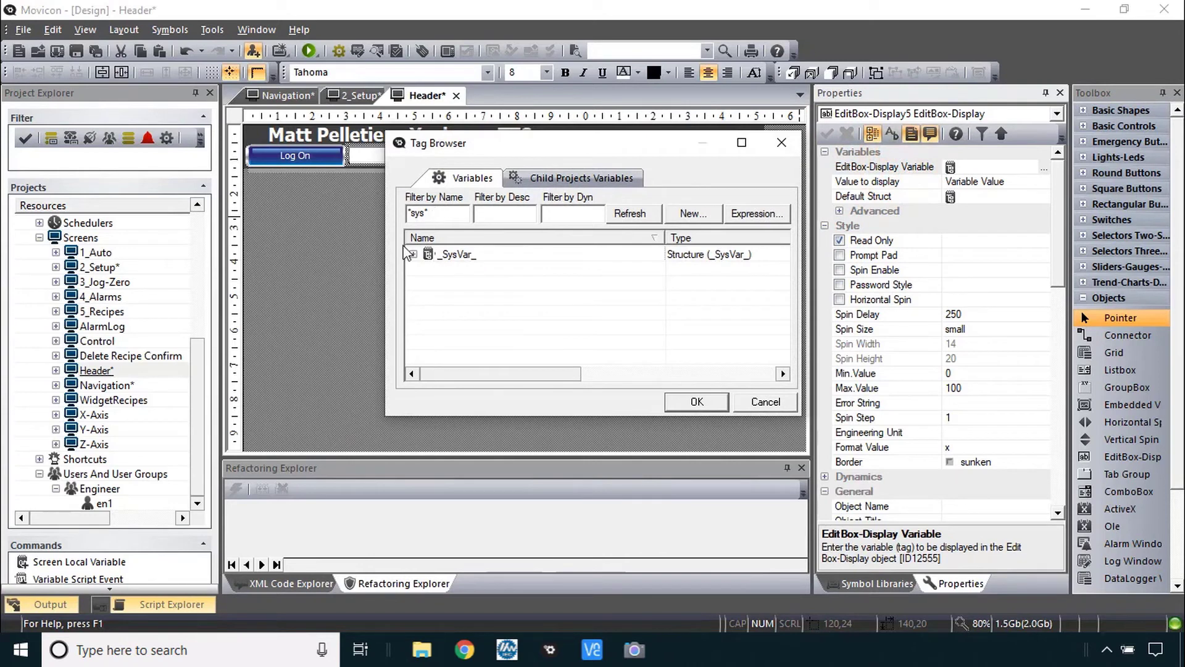
{"action": "left_click", "coordinate": [413, 254]}
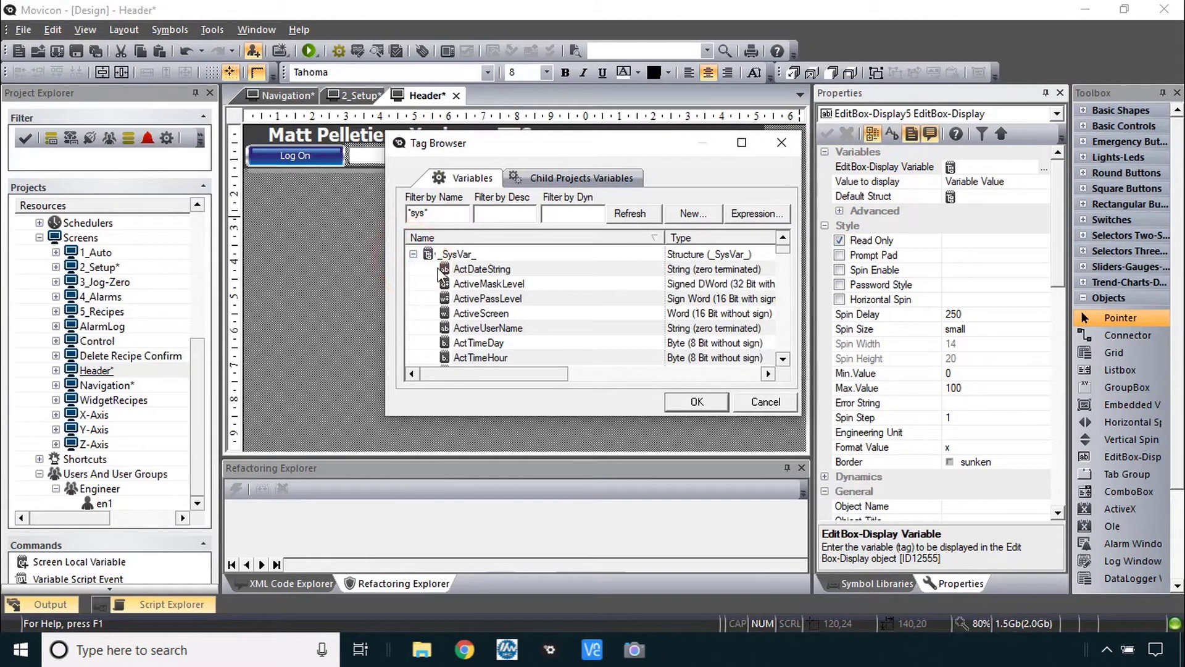
{"action": "left_click", "coordinate": [665, 328]}
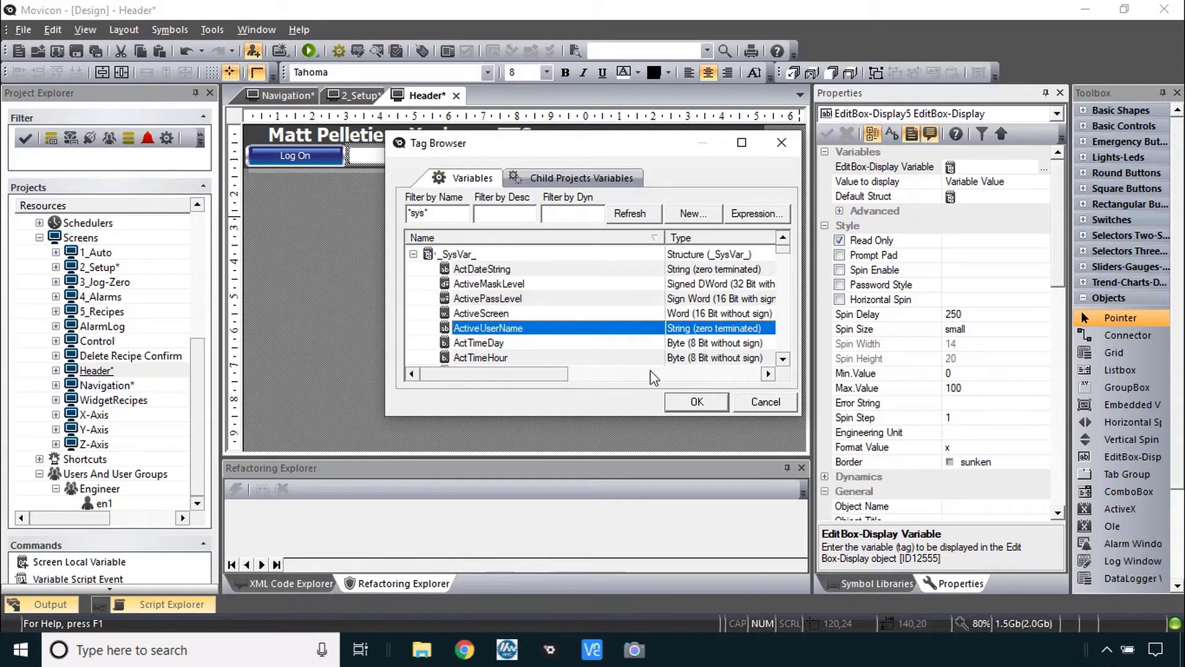
{"action": "left_click", "coordinate": [700, 402]}
- Run the project and confirm Setup is refused while logged off, then browse Jog-Zero, Alarms, Recipes and Auto
{"action": "left_click", "coordinate": [350, 97]}
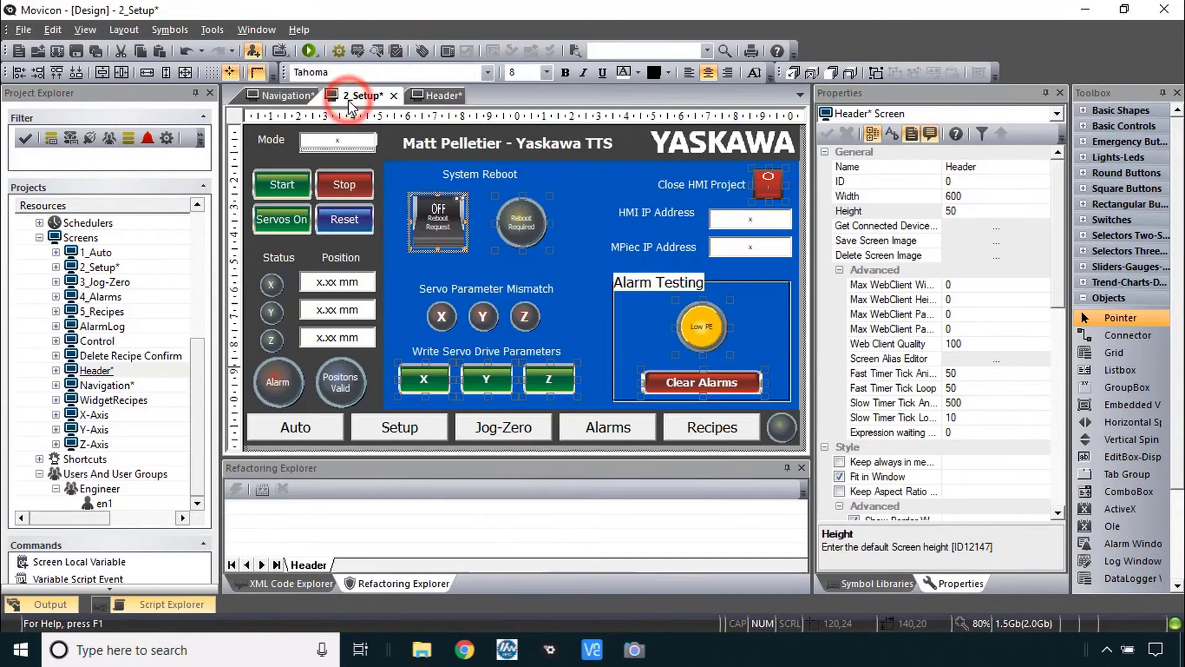
{"action": "left_click", "coordinate": [309, 52]}
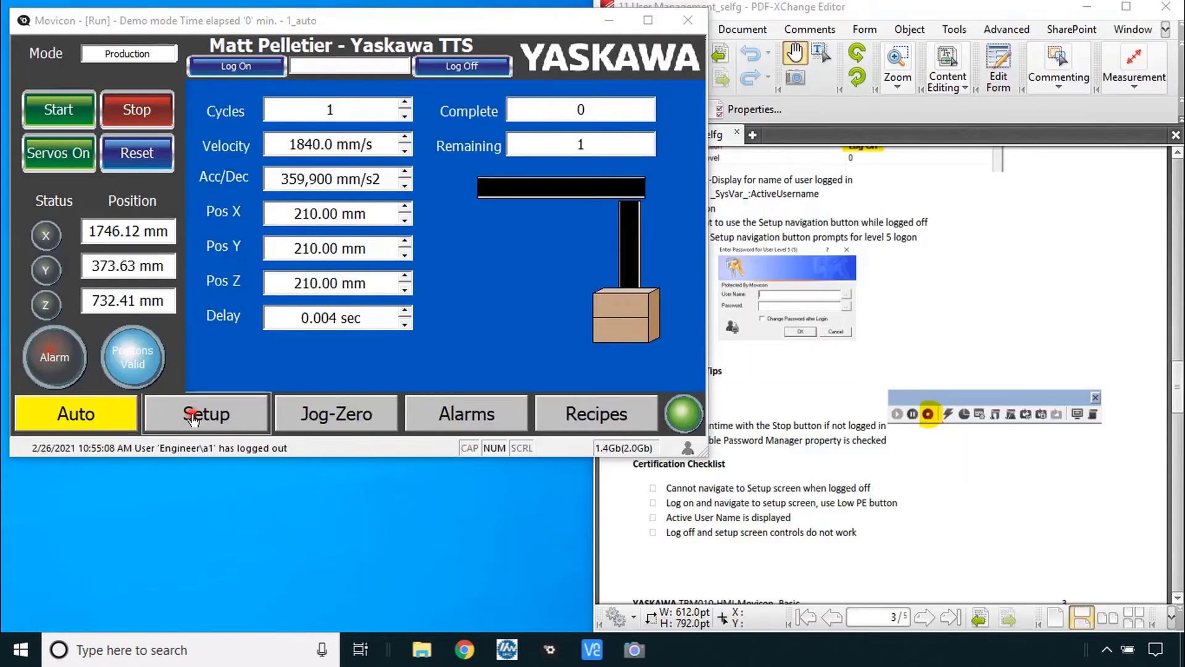
{"action": "left_click", "coordinate": [185, 412]}
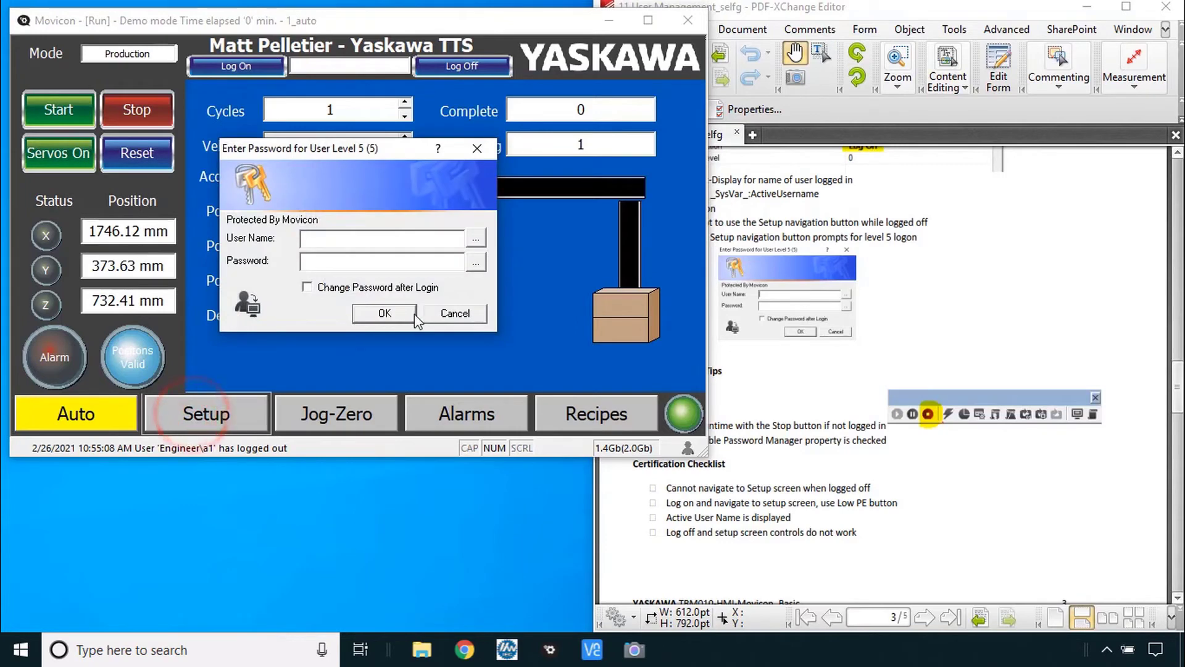
{"action": "left_click", "coordinate": [458, 313]}
{"action": "left_click", "coordinate": [375, 383]}
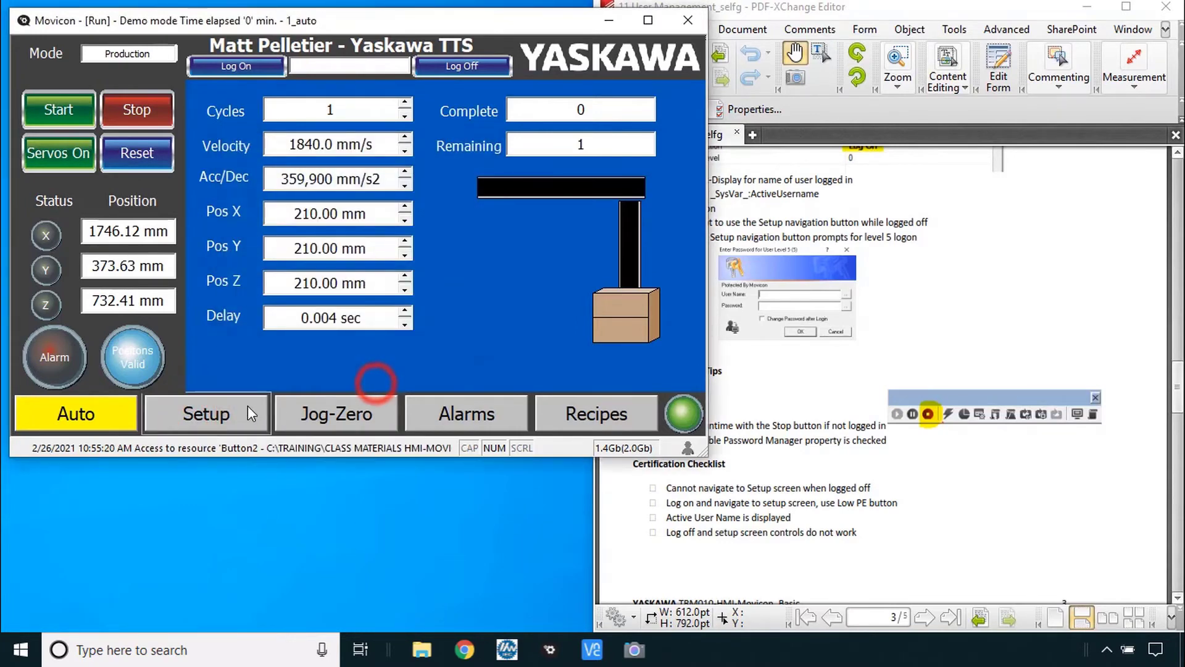
{"action": "left_click", "coordinate": [466, 416]}
{"action": "left_click", "coordinate": [600, 418]}
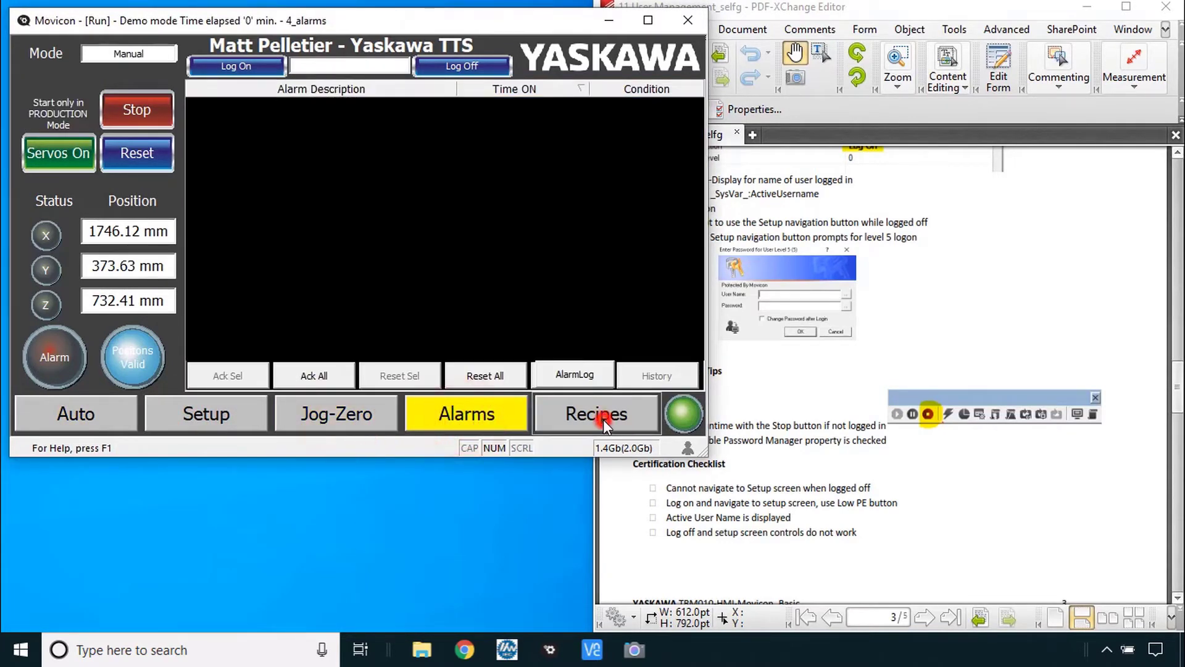
{"action": "left_click", "coordinate": [76, 413]}
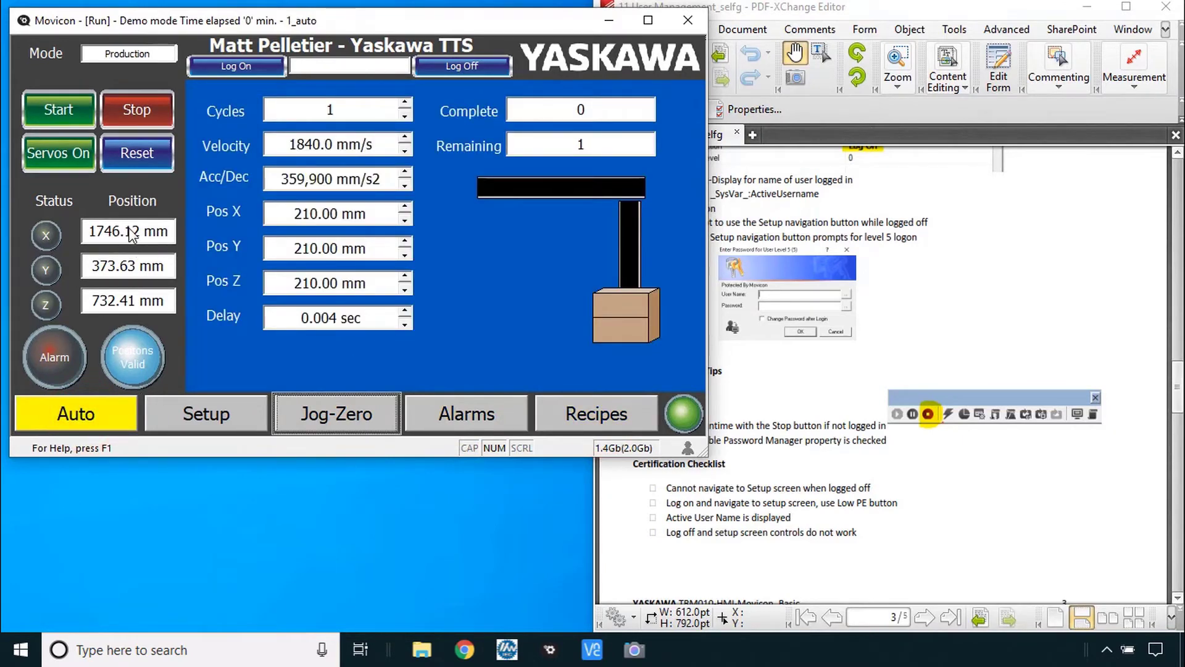
- Log in as en1 at the level-5 prompt, open Setup and test the Low PE control
{"action": "left_click", "coordinate": [215, 413]}
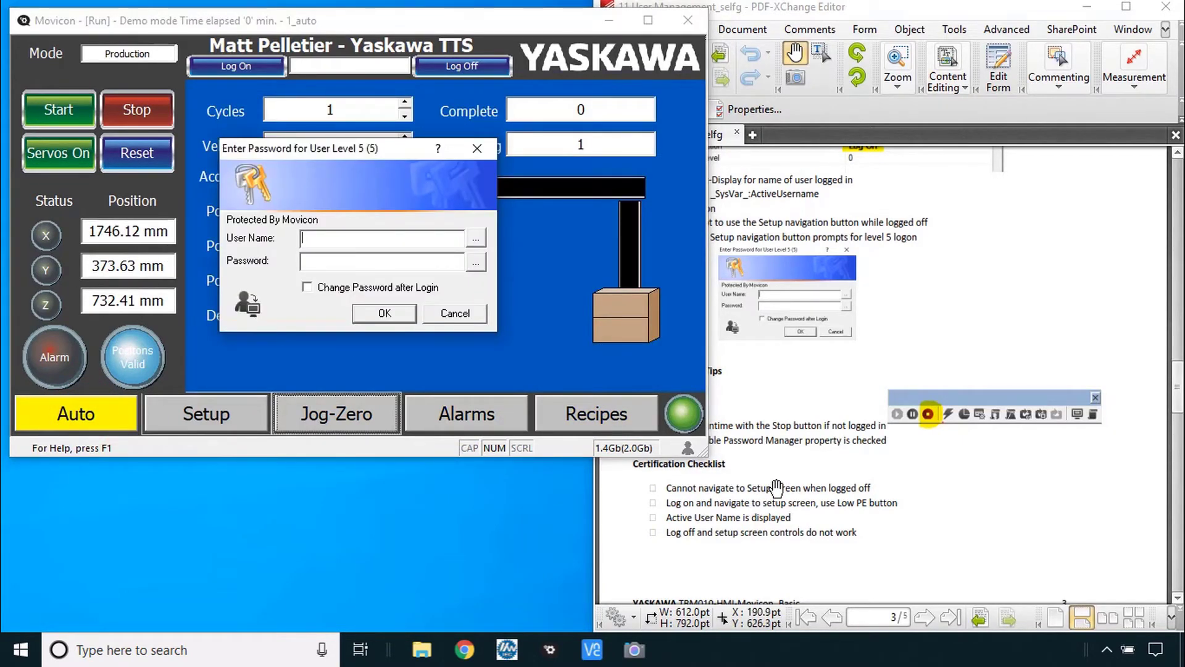
{"action": "left_click", "coordinate": [367, 245]}
{"action": "type", "text": "en1"}
{"action": "left_click", "coordinate": [383, 258]}
{"action": "type", "text": "1"}
{"action": "left_click", "coordinate": [384, 313]}
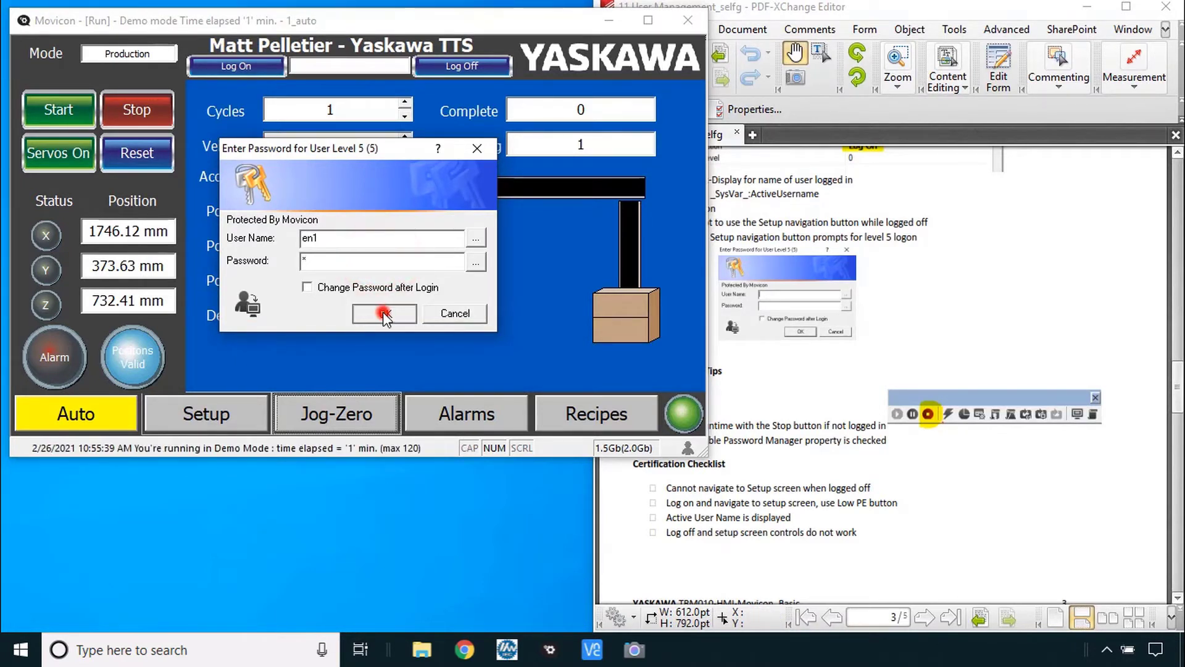
{"action": "left_click", "coordinate": [254, 415]}
{"action": "left_click", "coordinate": [581, 289]}
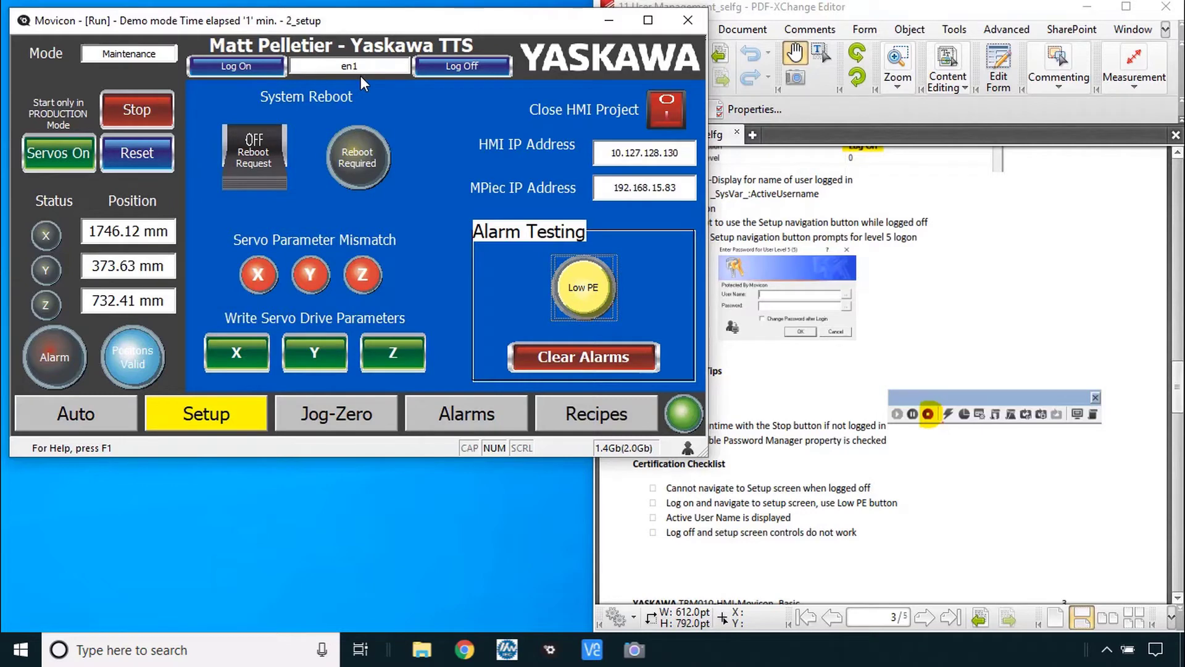
- Log off and confirm the servo write and Low PE controls now ask for a password
{"action": "left_click", "coordinate": [462, 65]}
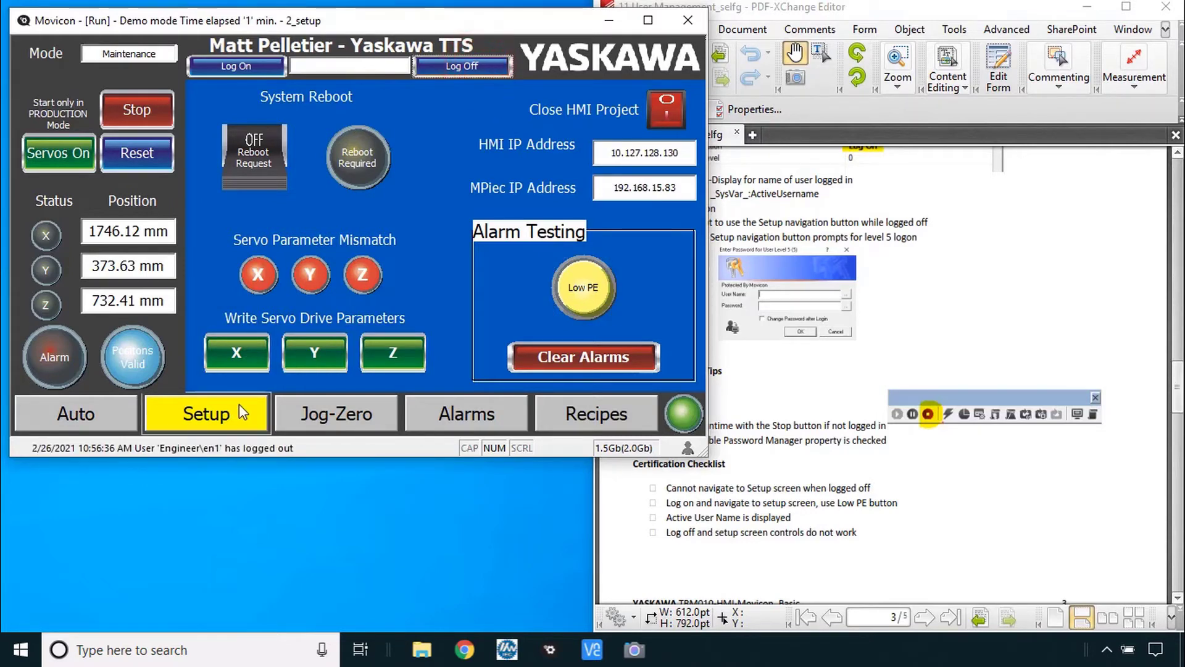
{"action": "left_click", "coordinate": [253, 354]}
{"action": "left_click", "coordinate": [453, 312]}
{"action": "left_click", "coordinate": [586, 293]}
{"action": "left_click", "coordinate": [452, 311]}
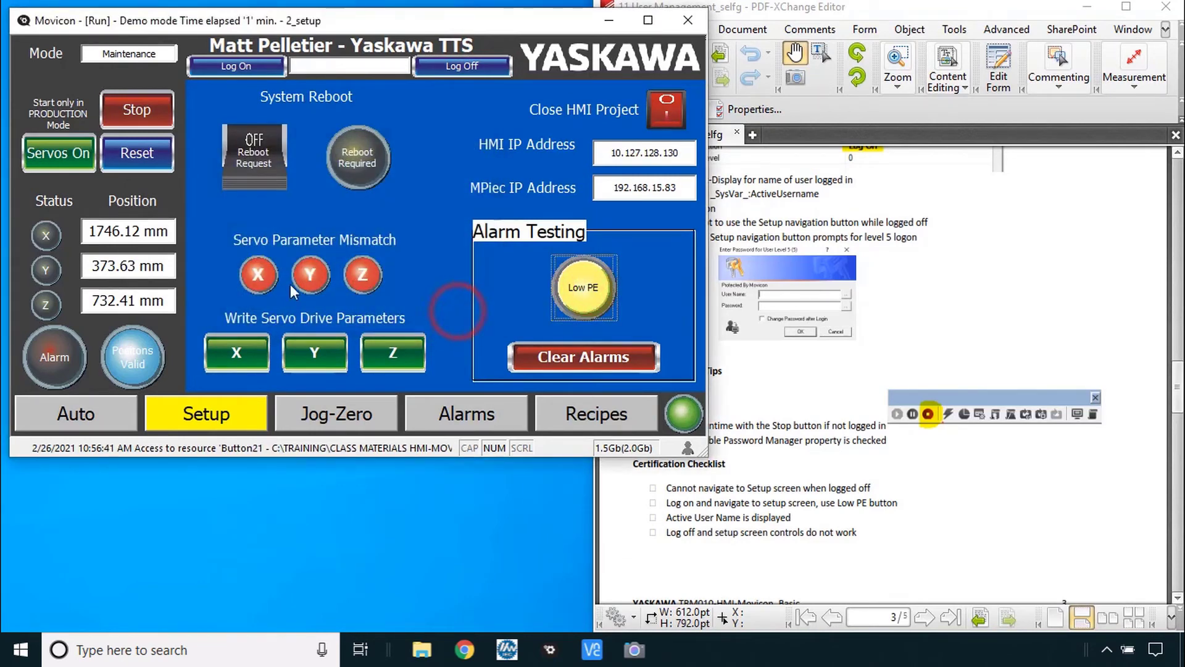
{"action": "left_click", "coordinate": [796, 460]}
{"action": "scroll", "coordinate": [796, 460], "scroll_direction": "down", "scroll_amount": 10}
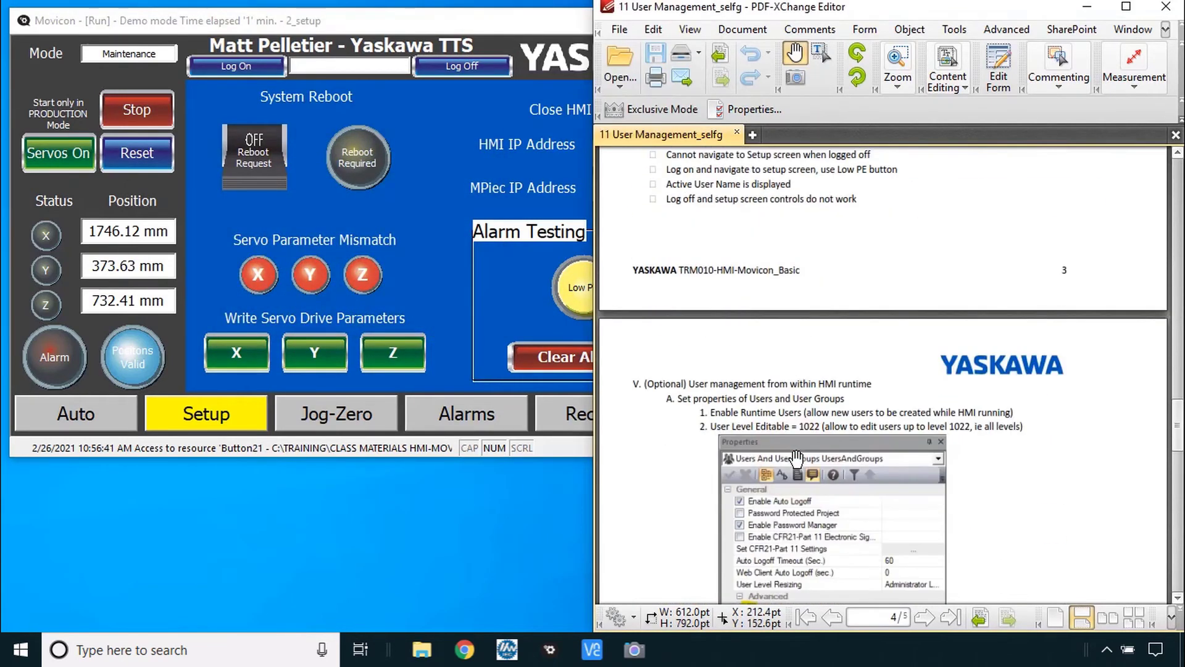
{"action": "scroll", "coordinate": [796, 460], "scroll_direction": "down", "scroll_amount": 5}
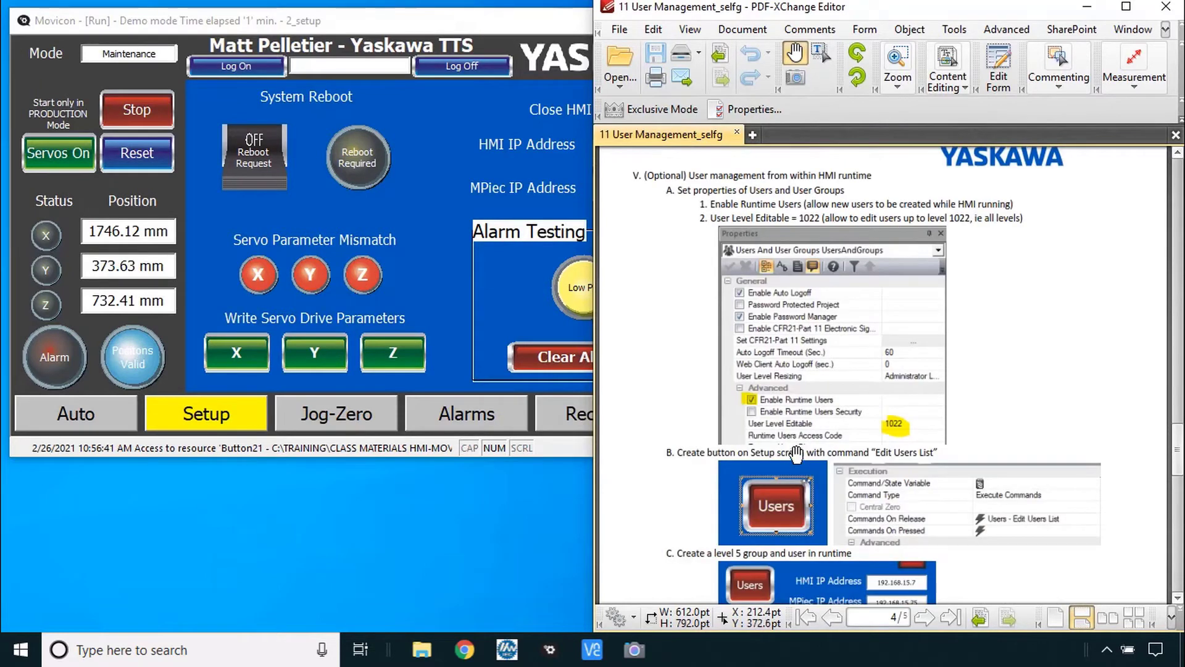
{"action": "key", "text": "alt+Tab"}
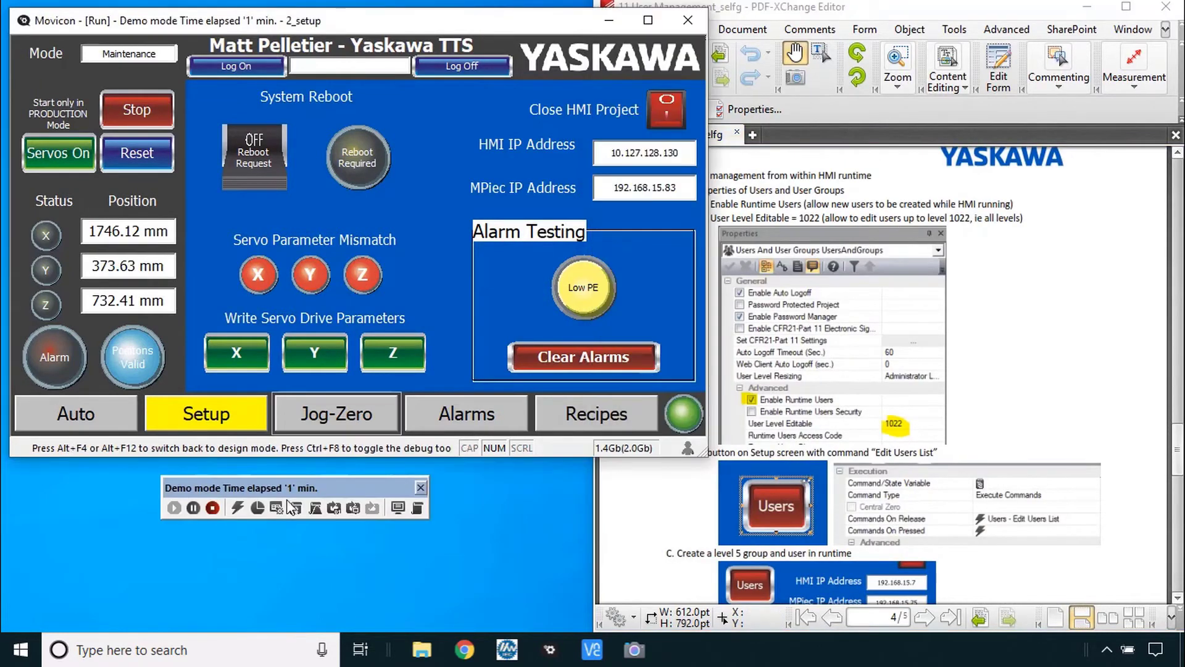
- Stop the runtime, then tick Enable Runtime Users and set User Level Editable to 1022
{"action": "left_click", "coordinate": [213, 508]}
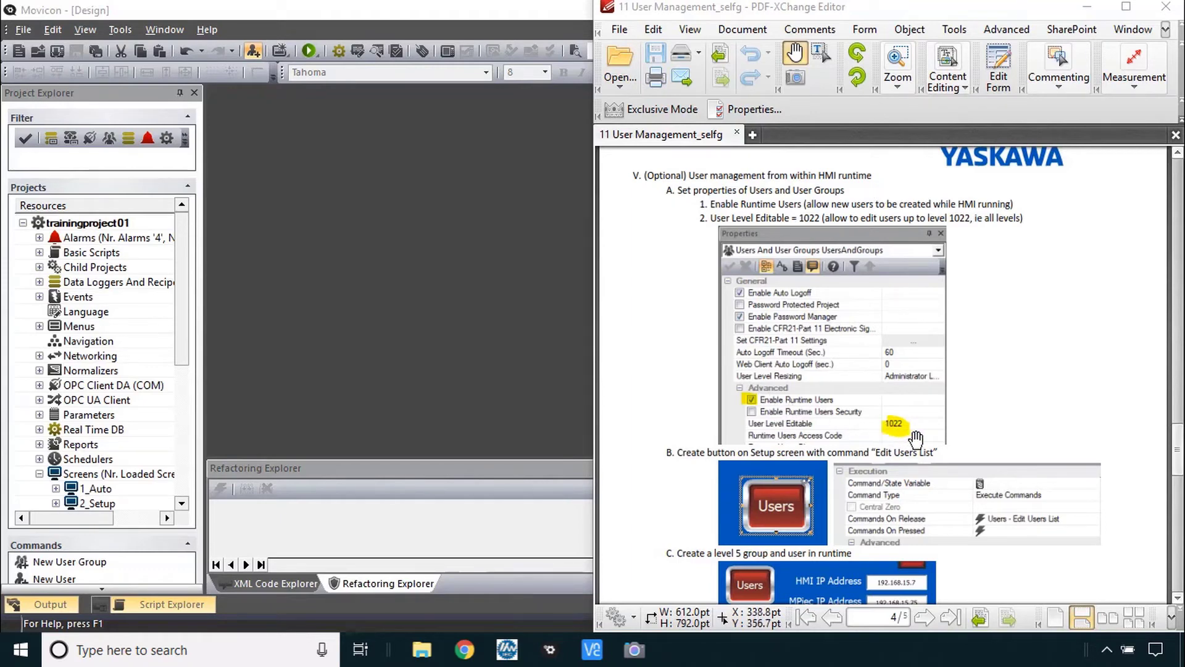
{"action": "left_click_drag", "start_coordinate": [185, 350], "coordinate": [187, 445]}
{"action": "left_click", "coordinate": [130, 459]}
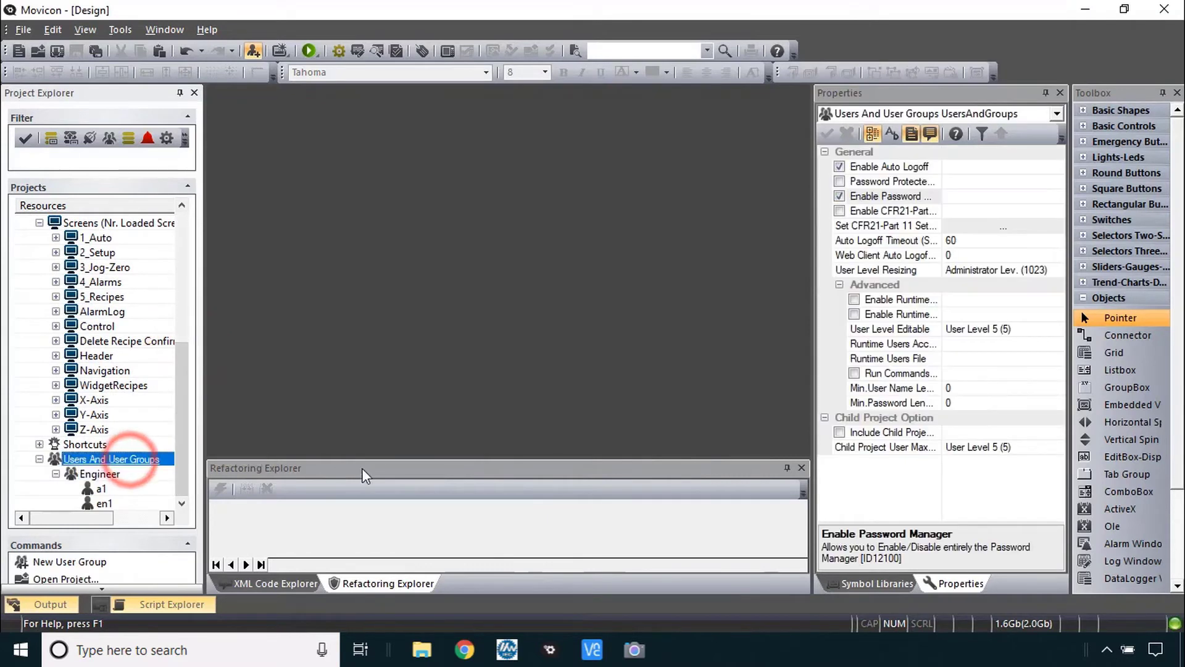
{"action": "left_click", "coordinate": [876, 300]}
{"action": "left_click", "coordinate": [855, 299]}
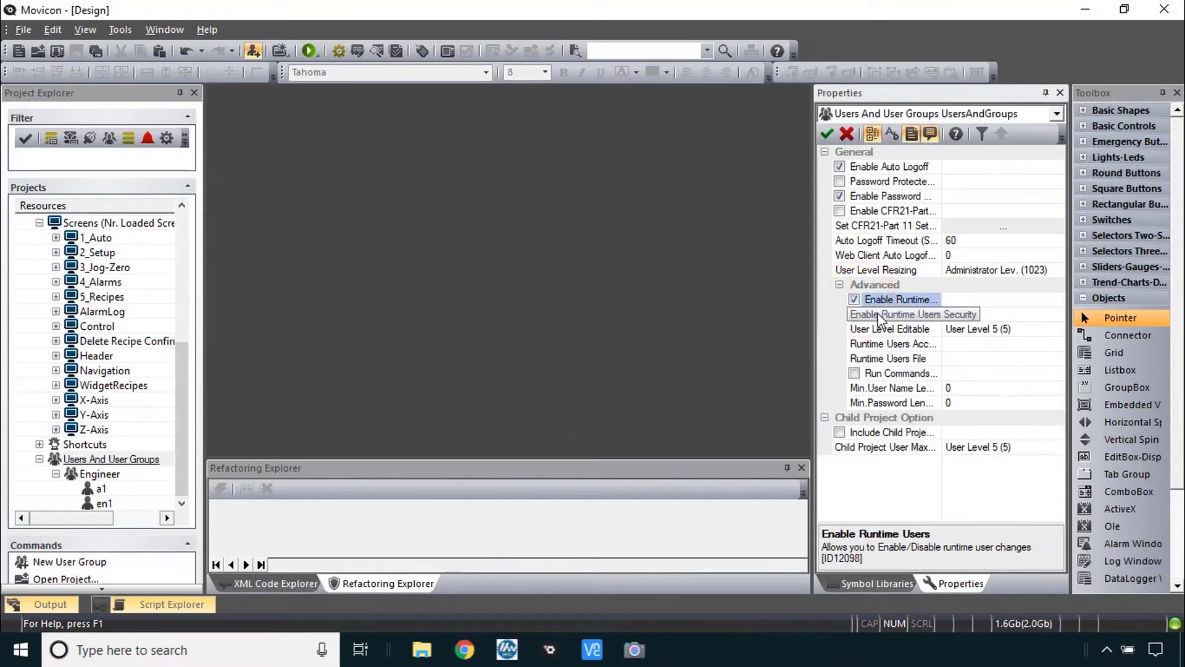
{"action": "left_click", "coordinate": [1058, 330]}
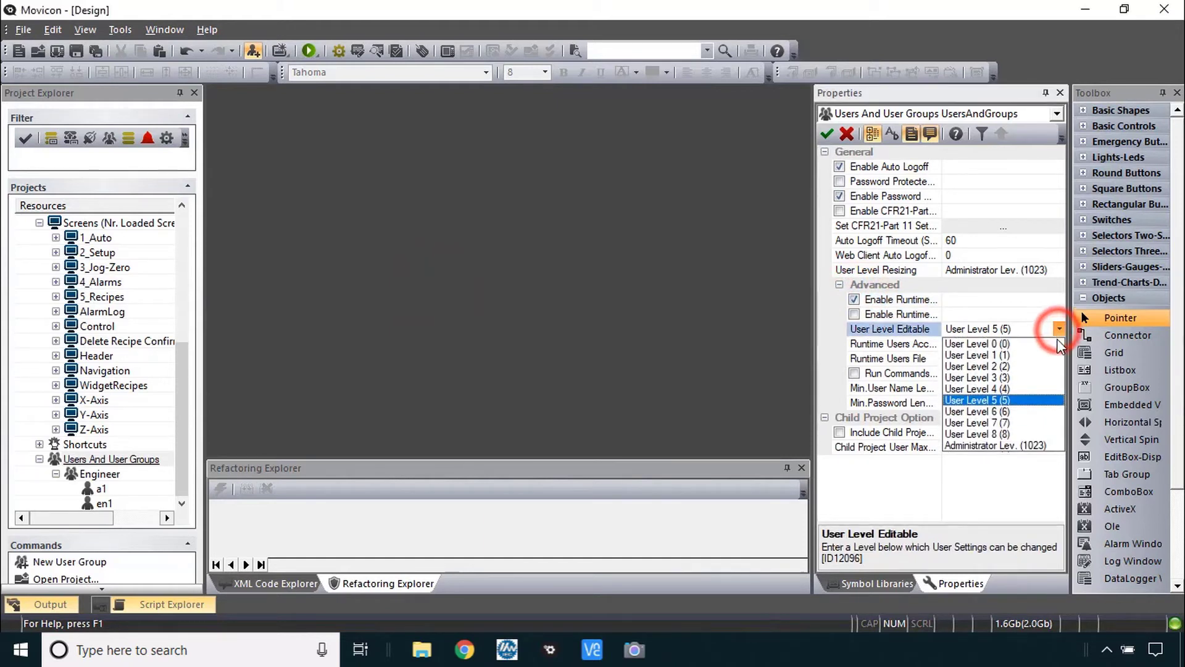
{"action": "left_click", "coordinate": [1007, 328]}
{"action": "left_click_drag", "start_coordinate": [1017, 330], "coordinate": [860, 335]}
{"action": "type", "text": "1022"}
{"action": "key", "text": "Return"}
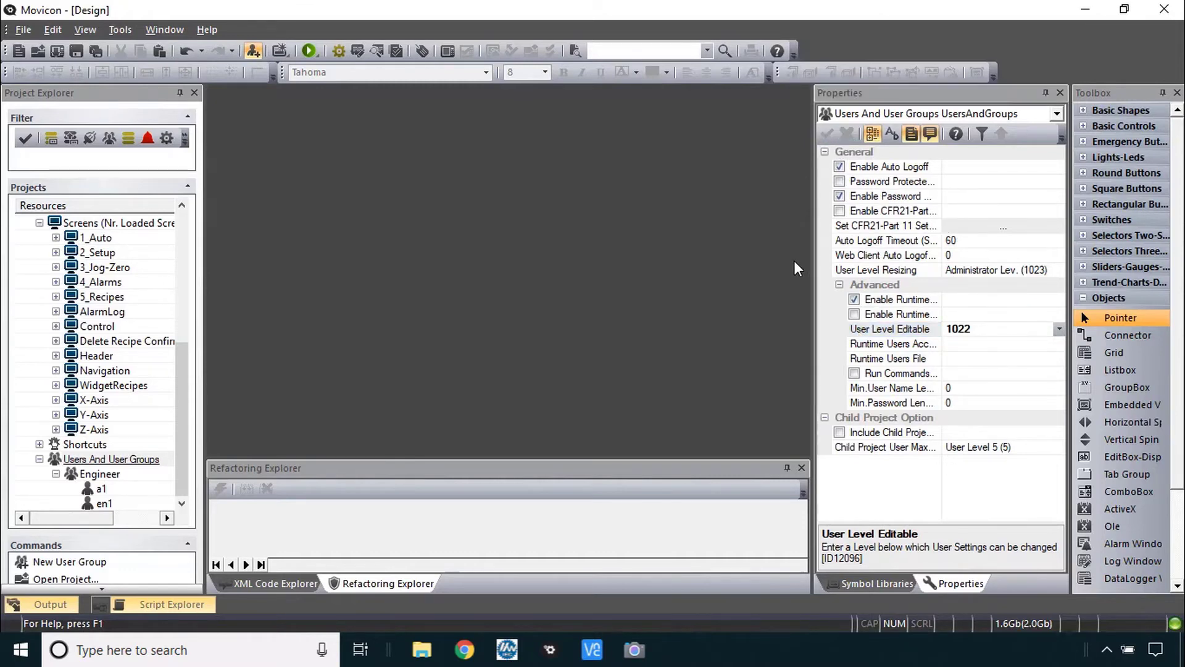
{"action": "key", "text": "alt+Tab"}
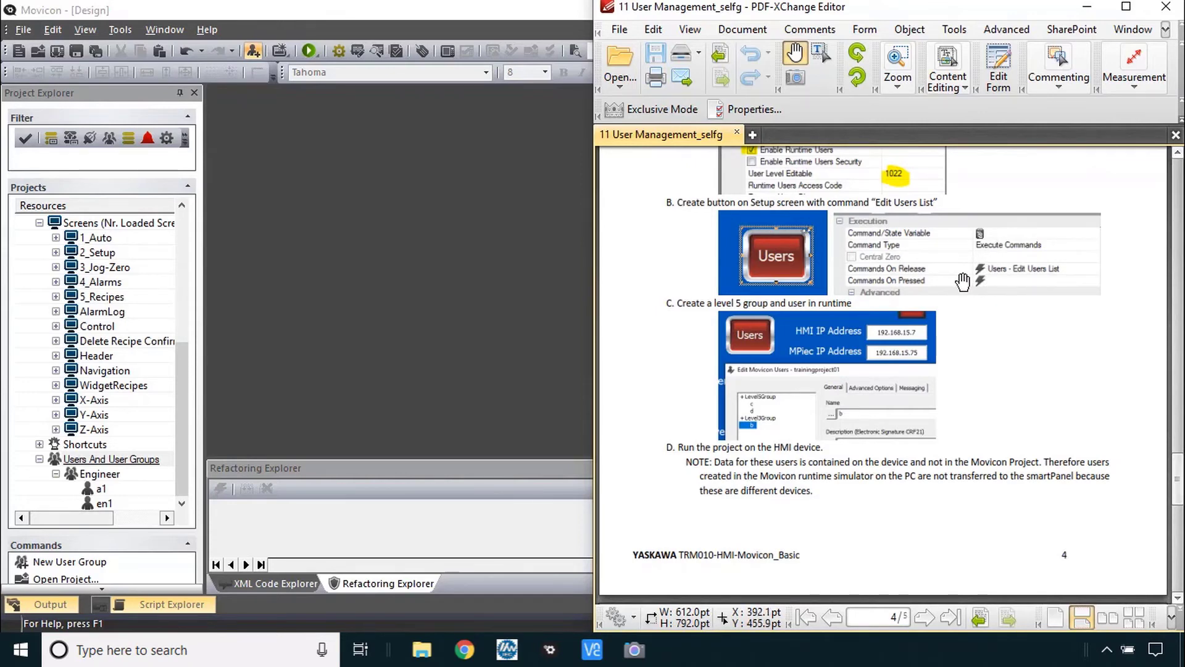
{"action": "key", "text": "alt+Tab"}
- Paste the Header's Log On button onto 2_Setup beside Close HMI Project and set it to User Level 5
{"action": "left_click", "coordinate": [305, 158]}
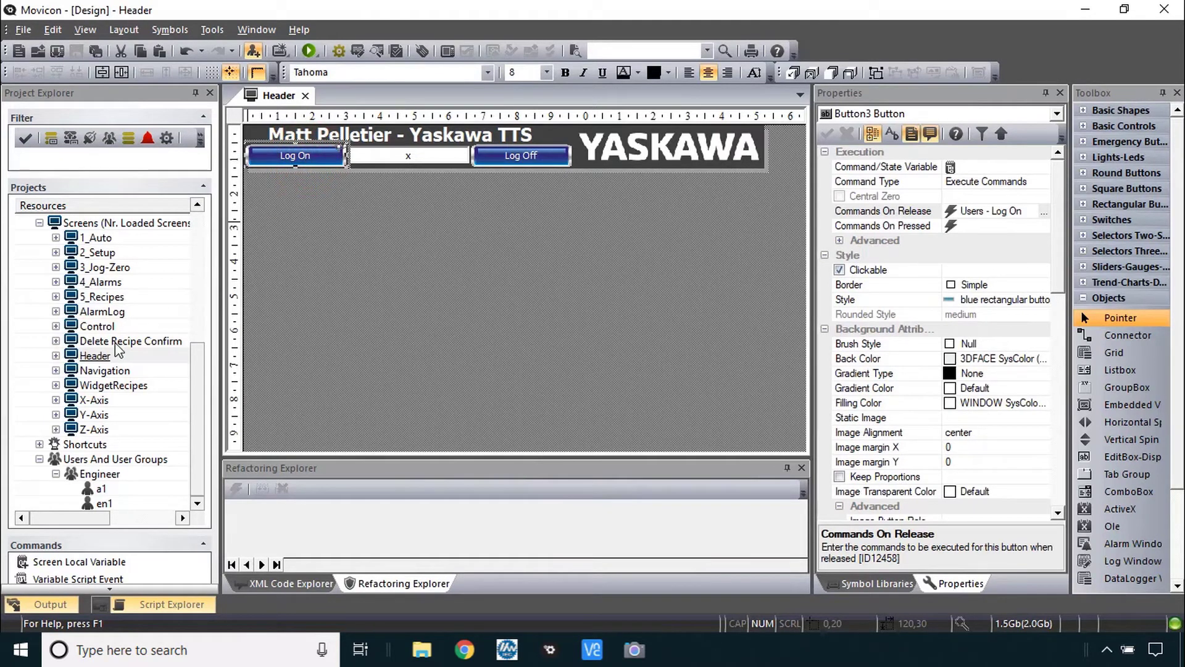
{"action": "double_click", "coordinate": [105, 253]}
{"action": "left_click", "coordinate": [671, 198]}
{"action": "key", "text": "ctrl+v"}
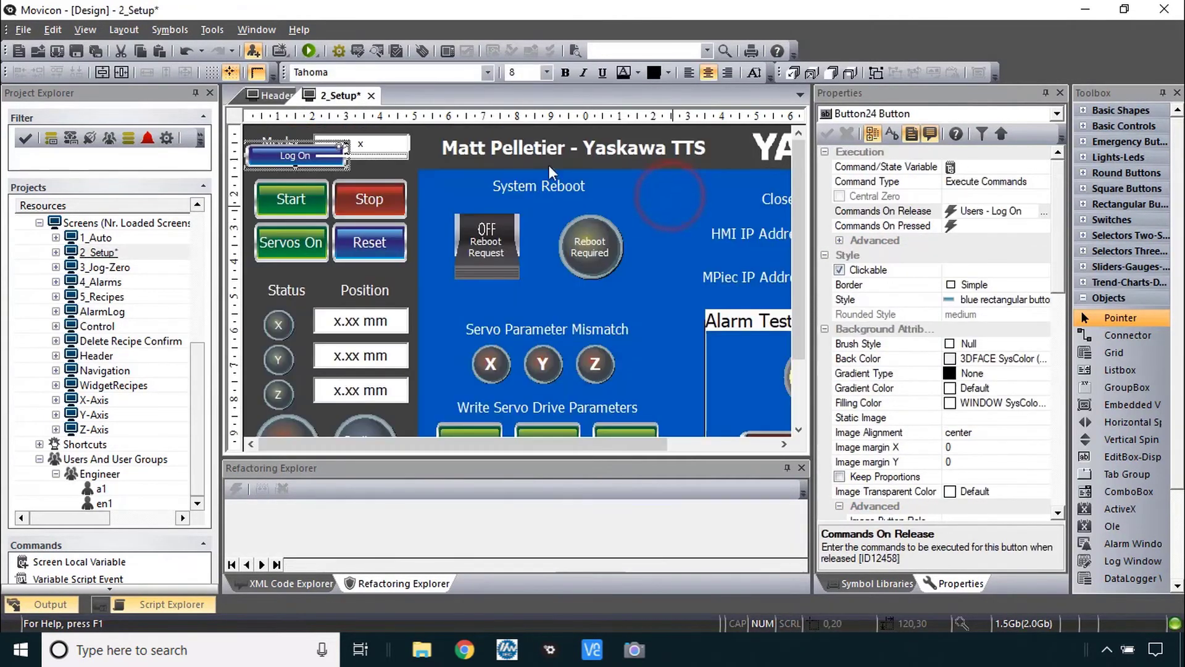
{"action": "left_click_drag", "start_coordinate": [297, 154], "coordinate": [682, 197]}
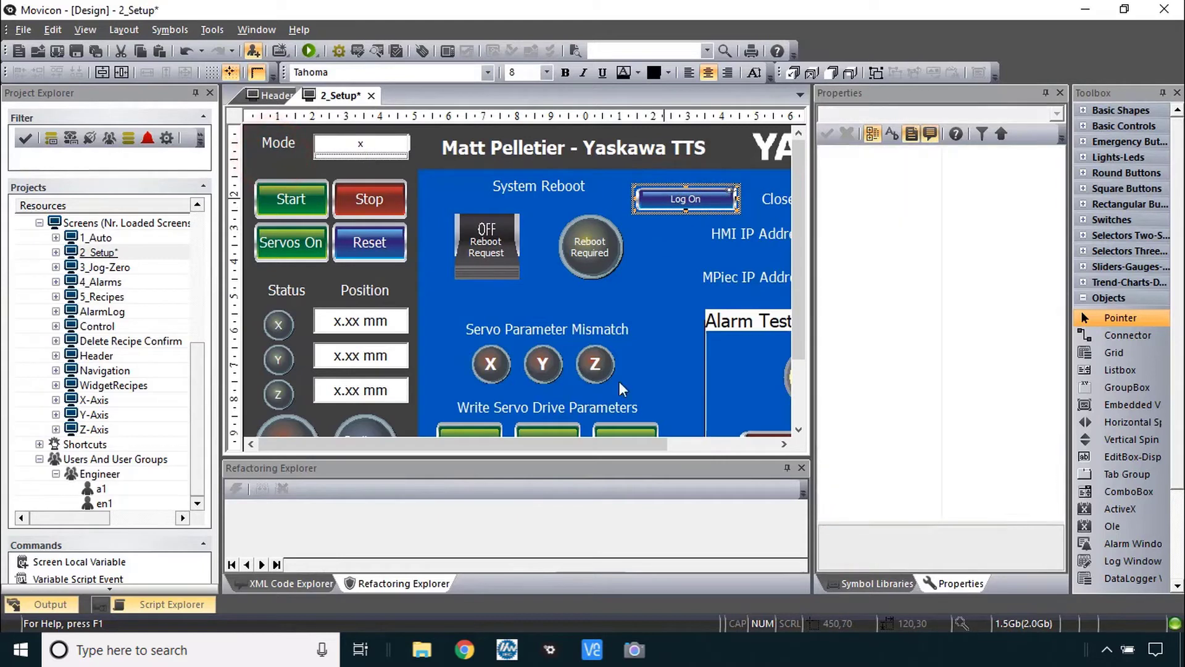
{"action": "left_click_drag", "start_coordinate": [622, 443], "coordinate": [721, 441]}
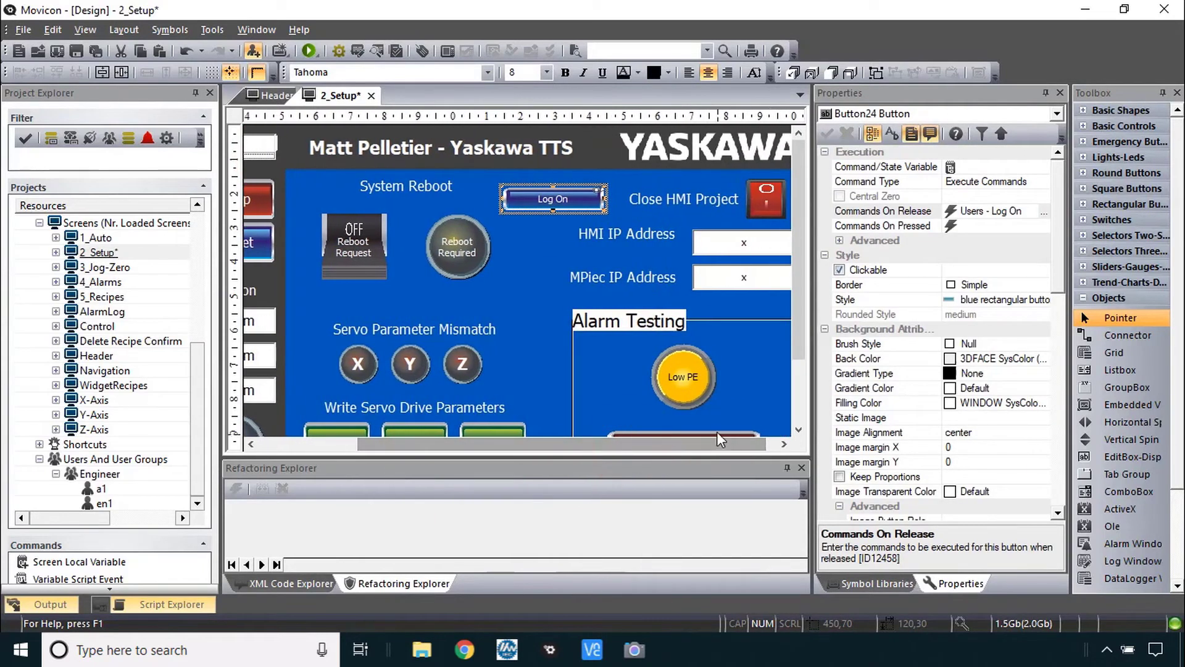
{"action": "scroll", "coordinate": [939, 308], "scroll_direction": "down", "scroll_amount": 5}
{"action": "left_click", "coordinate": [1044, 328]}
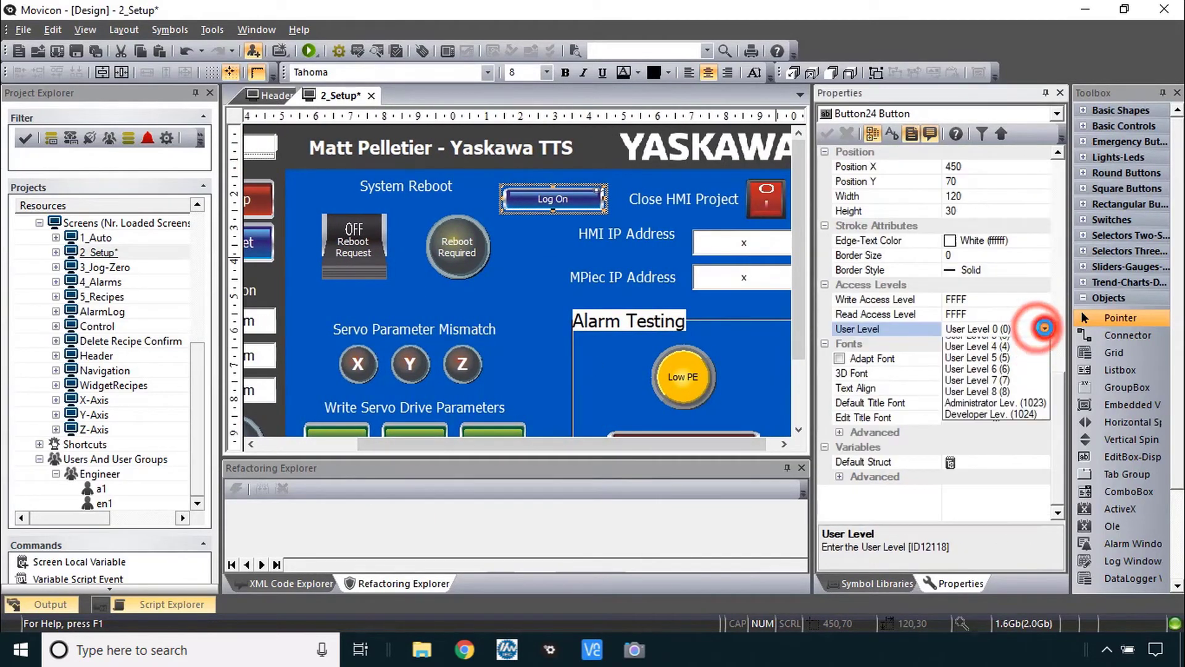
{"action": "left_click", "coordinate": [1007, 399]}
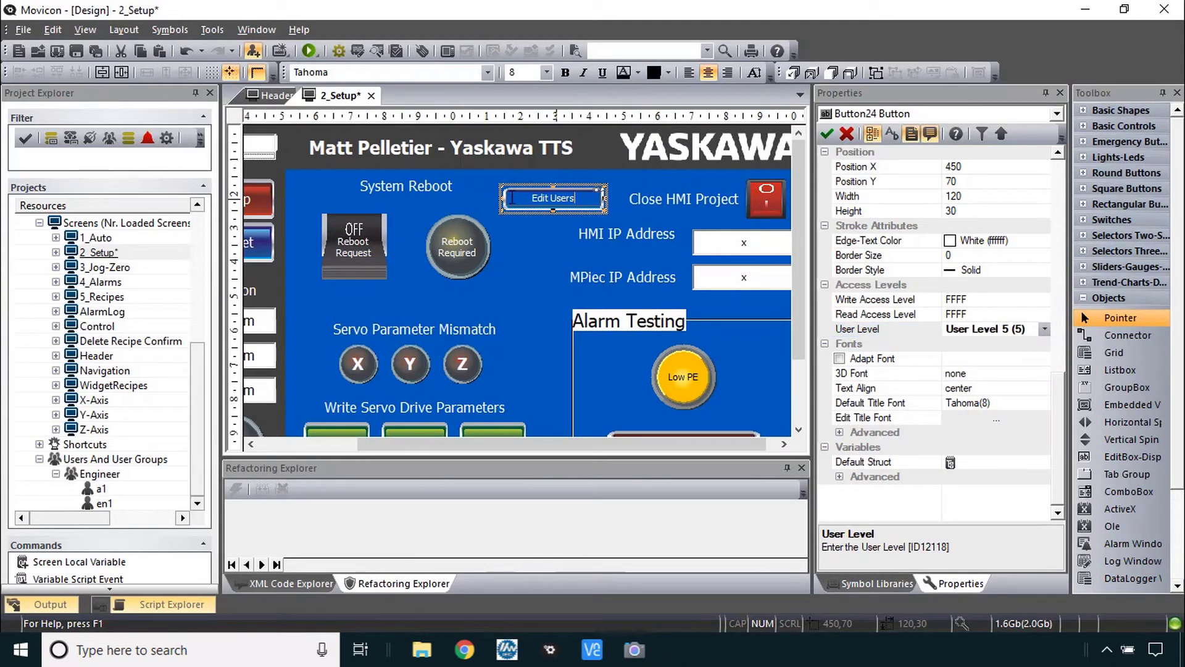
- Change the button's release command from Log On to Users – Edit Users List, then run the project
{"action": "left_click", "coordinate": [894, 212]}
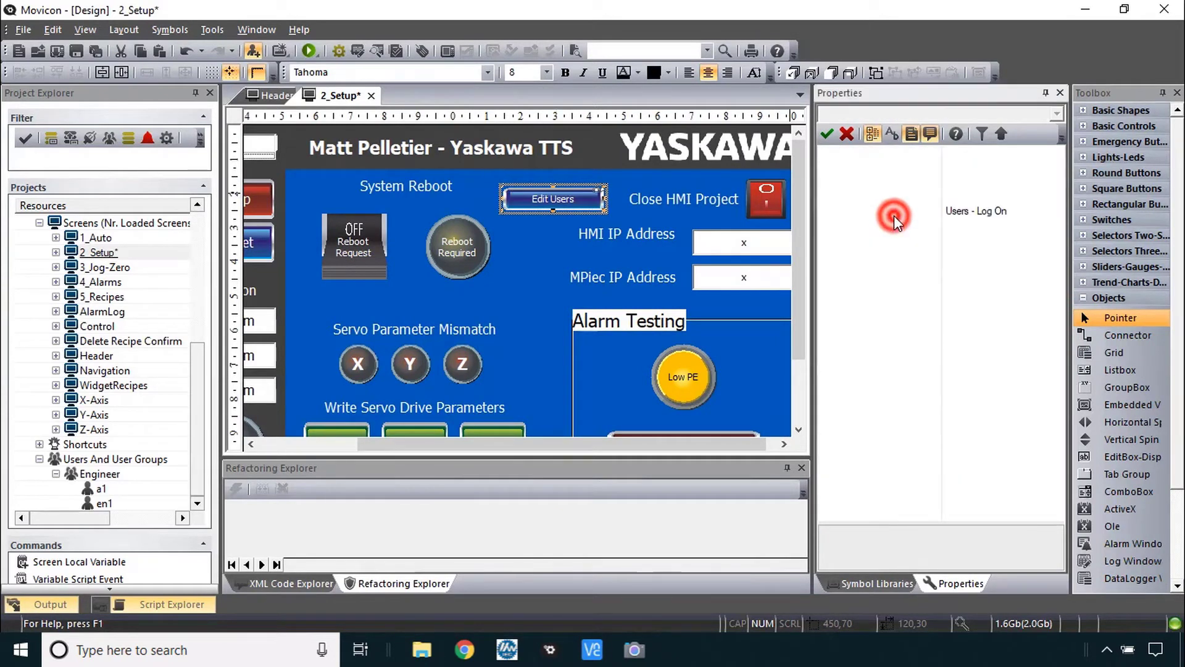
{"action": "left_click", "coordinate": [1121, 106]}
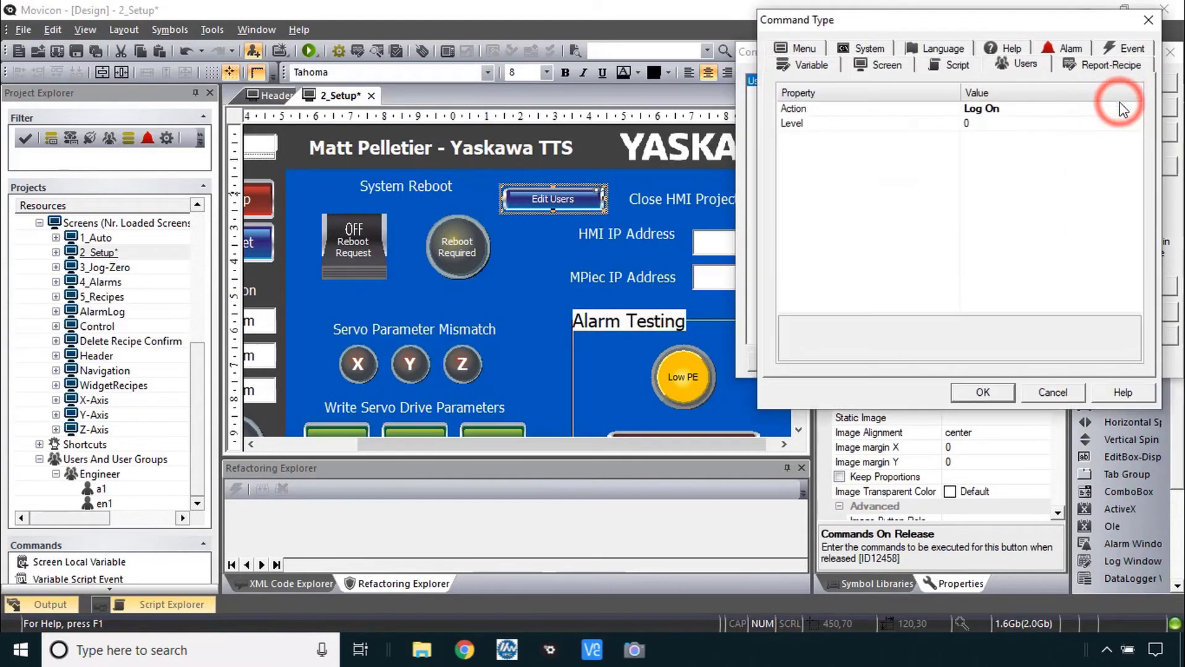
{"action": "left_click", "coordinate": [1066, 109]}
{"action": "left_click", "coordinate": [1136, 108]}
{"action": "left_click", "coordinate": [1097, 144]}
{"action": "left_click", "coordinate": [982, 392]}
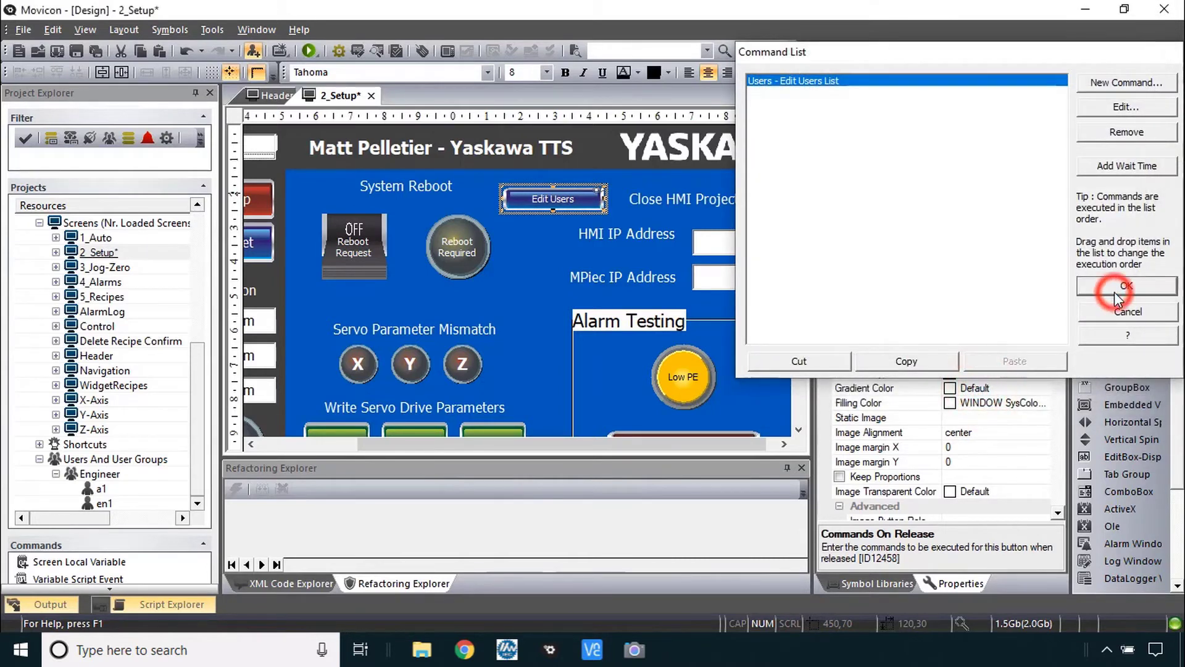
{"action": "left_click", "coordinate": [1124, 286]}
{"action": "left_click", "coordinate": [309, 51]}
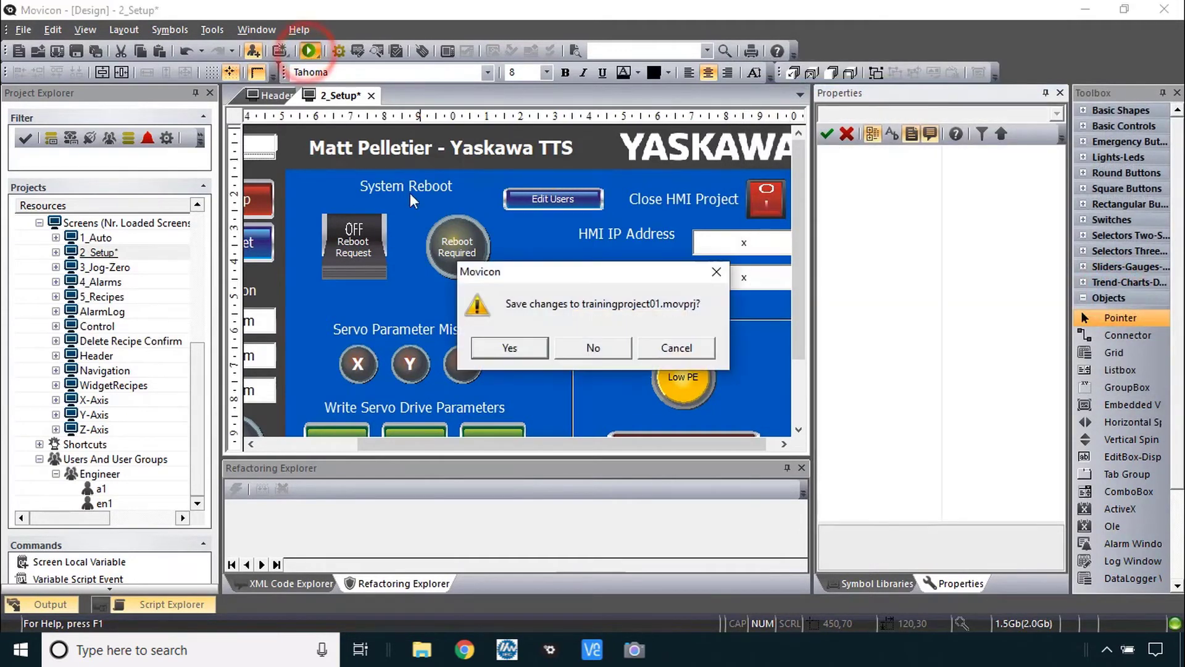
- Log in at runtime as en1 with its password, then open the Edit Movicon Users dialog
{"action": "left_click", "coordinate": [531, 339]}
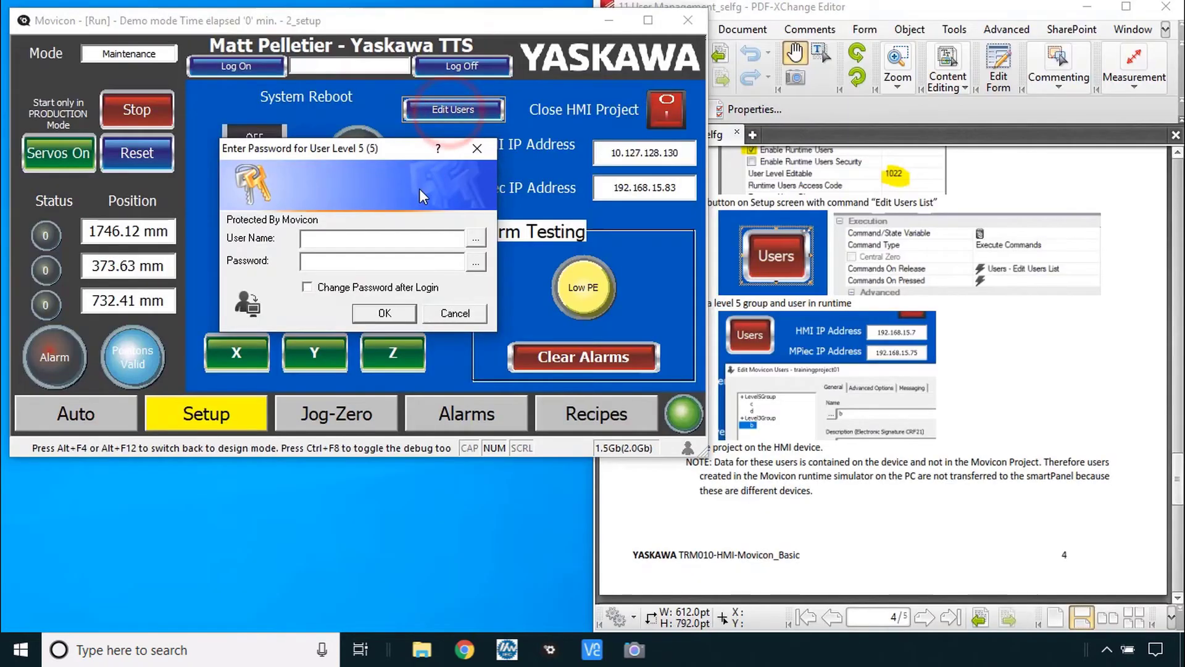
{"action": "type", "text": "en1"}
{"action": "key", "text": "Tab"}
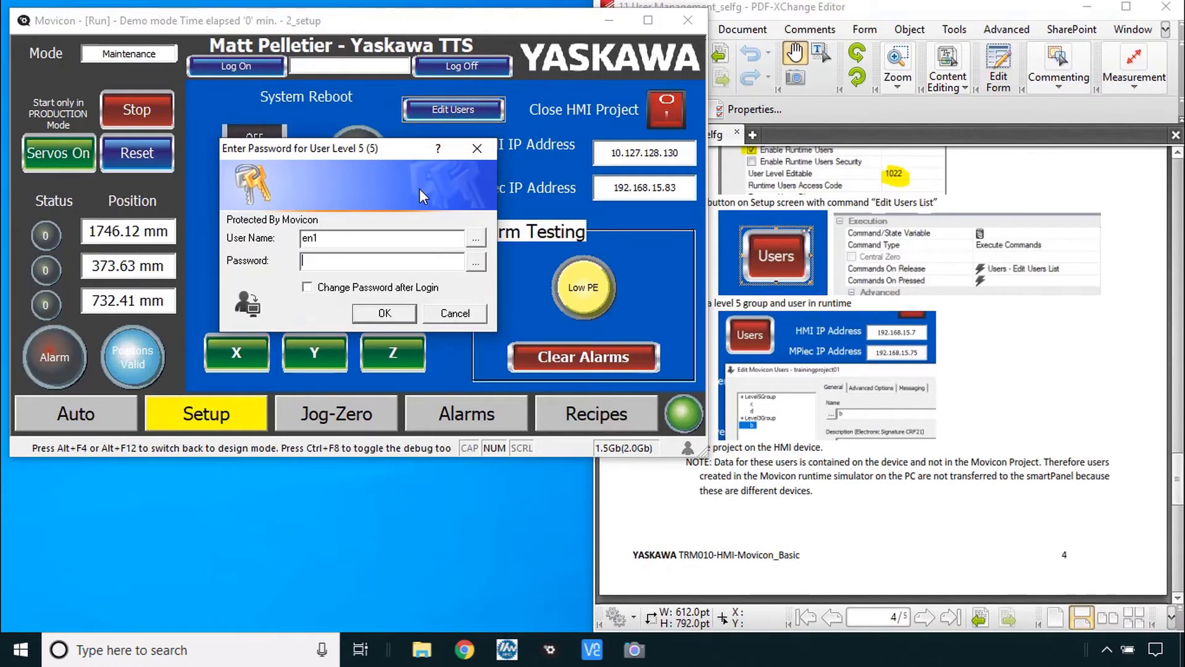
{"action": "type", "text": "1"}
{"action": "key", "text": "Return"}
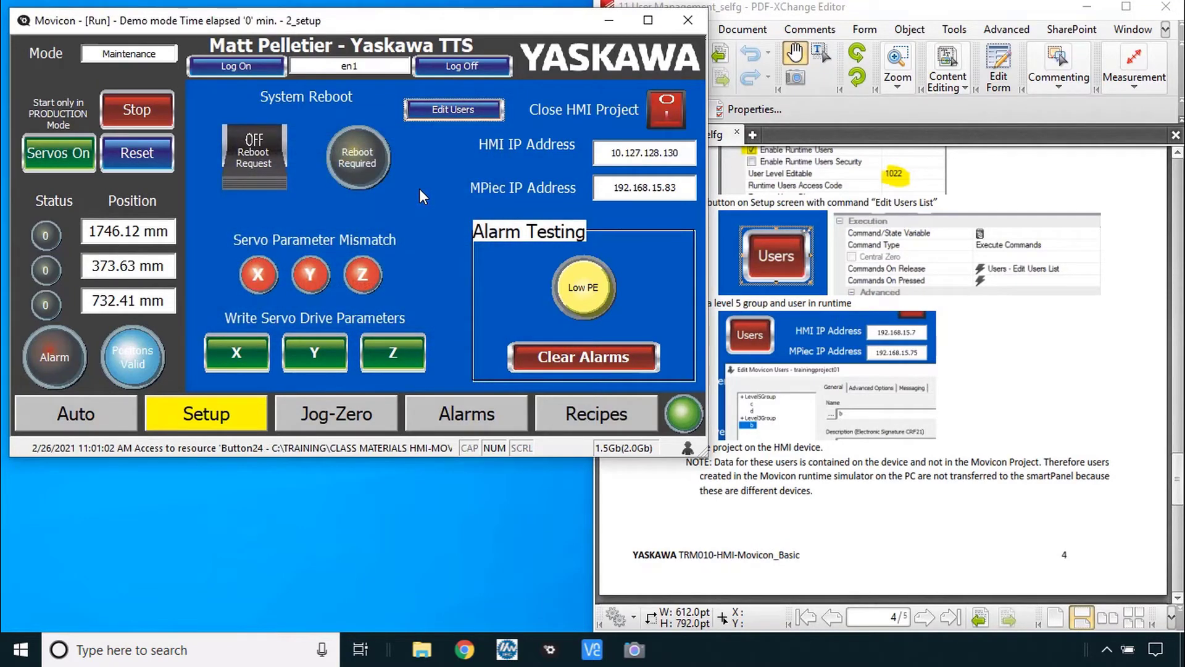
{"action": "left_click", "coordinate": [448, 111]}
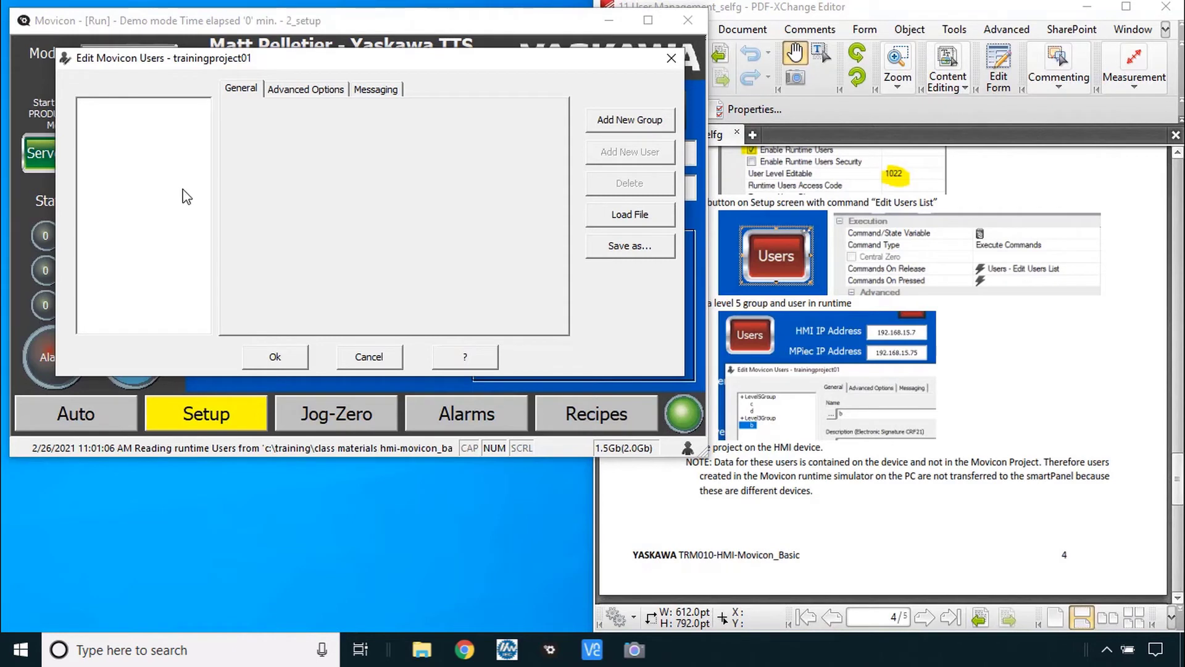
- Add a new user group named Group1 with the description 'test'
{"action": "left_click", "coordinate": [627, 121]}
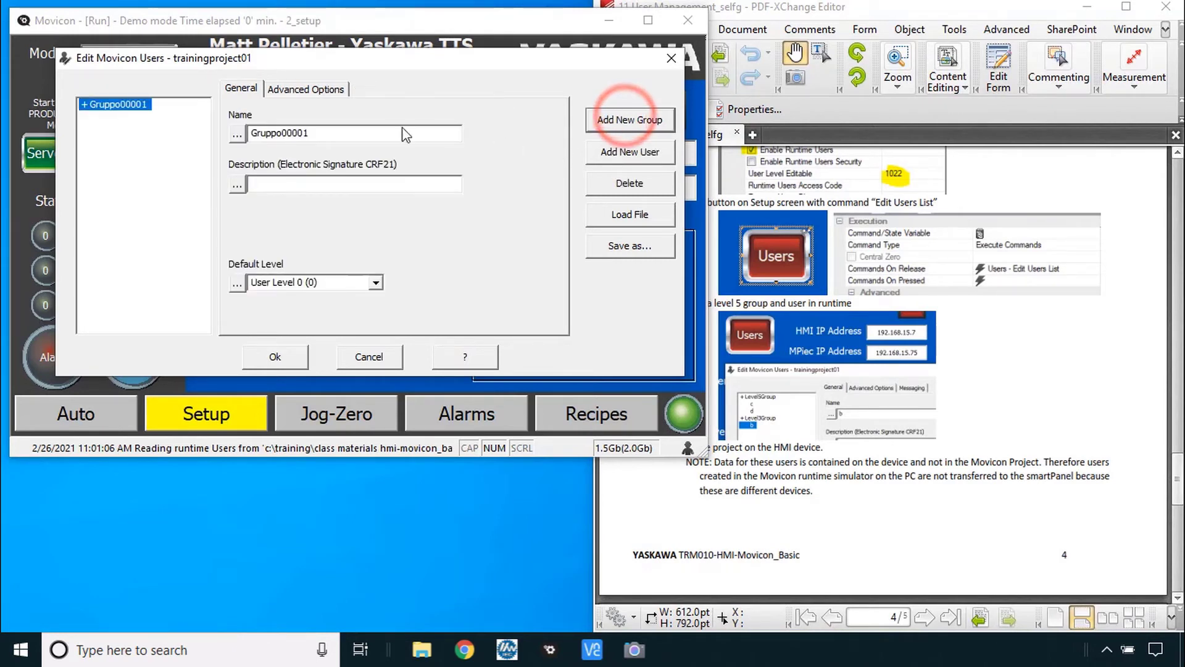
{"action": "double_click", "coordinate": [344, 133]}
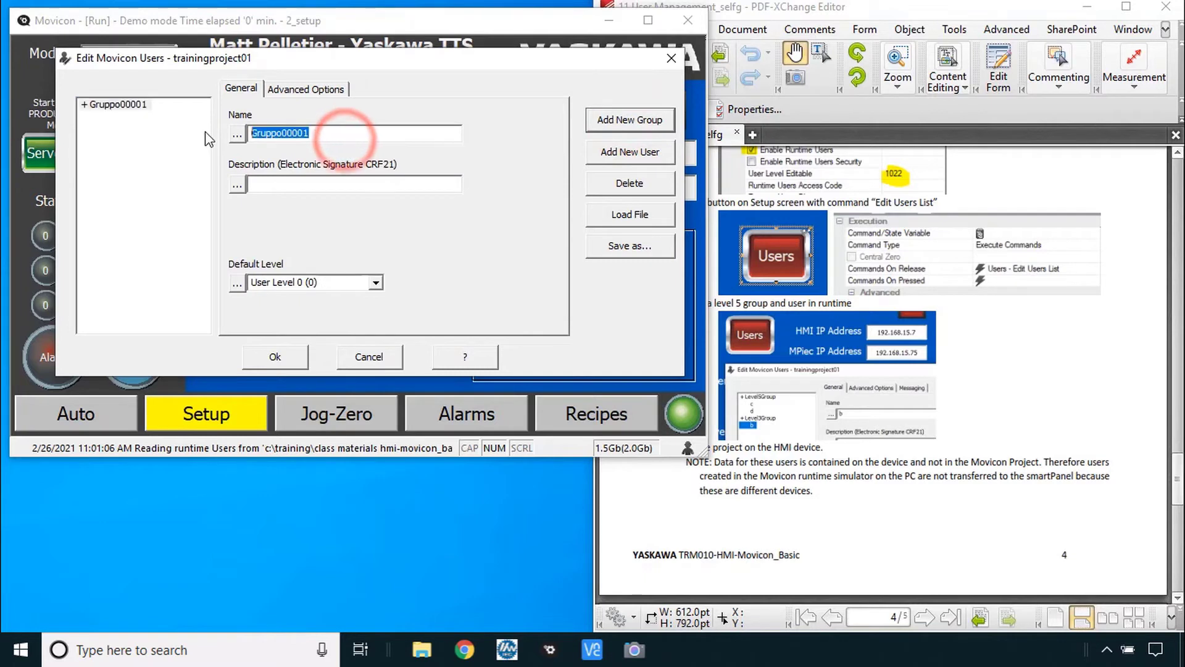
{"action": "type", "text": "Group1"}
{"action": "left_click", "coordinate": [265, 183]}
{"action": "type", "text": "test"}
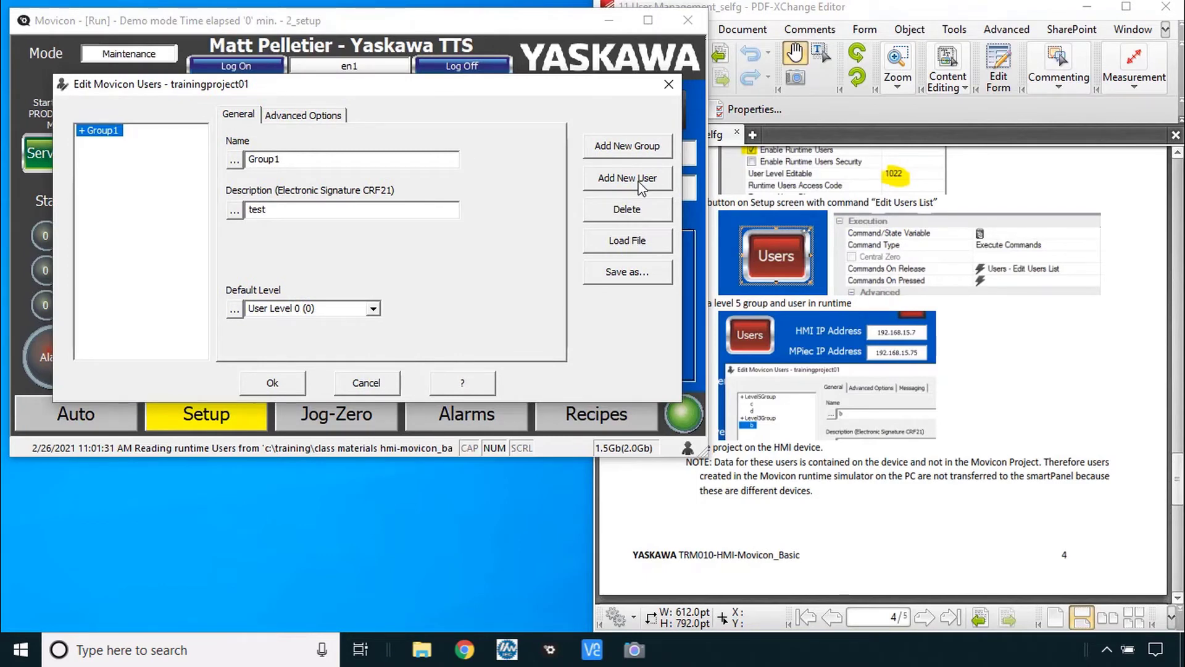
- Add a new user to Group1 and set the user's password
{"action": "left_click", "coordinate": [640, 180]}
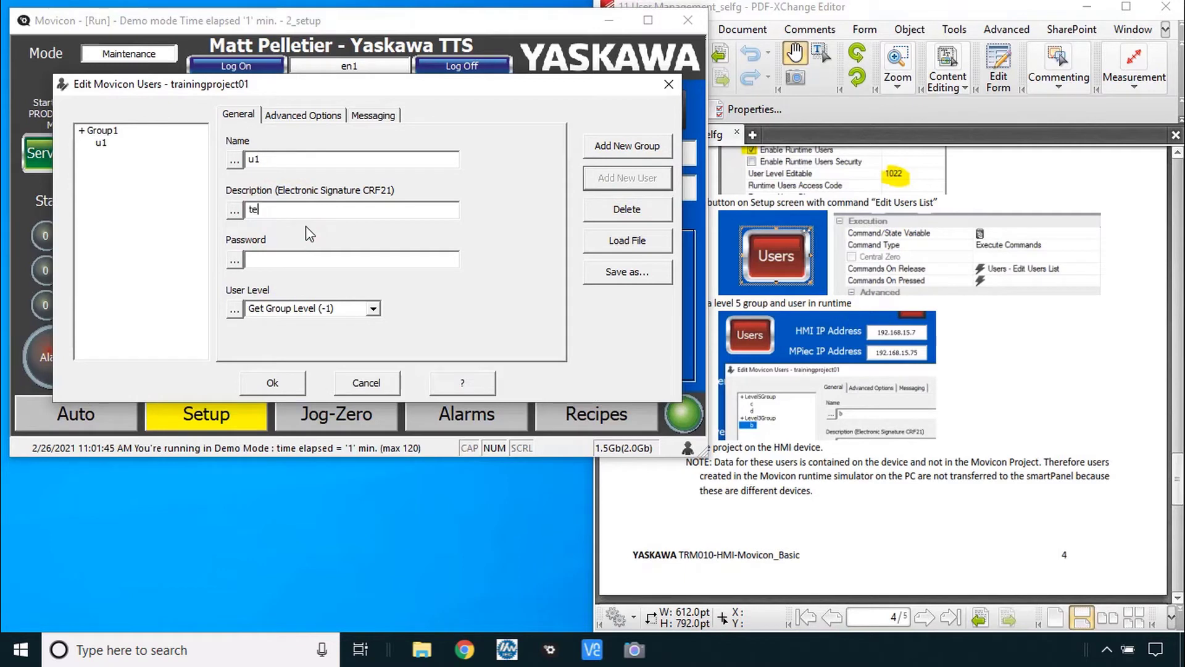
{"action": "type", "text": "st"}
{"action": "left_click", "coordinate": [294, 260]}
{"action": "type", "text": "1"}
- Rename the group to Engineers and set its default level to User Level 5
{"action": "left_click", "coordinate": [102, 131]}
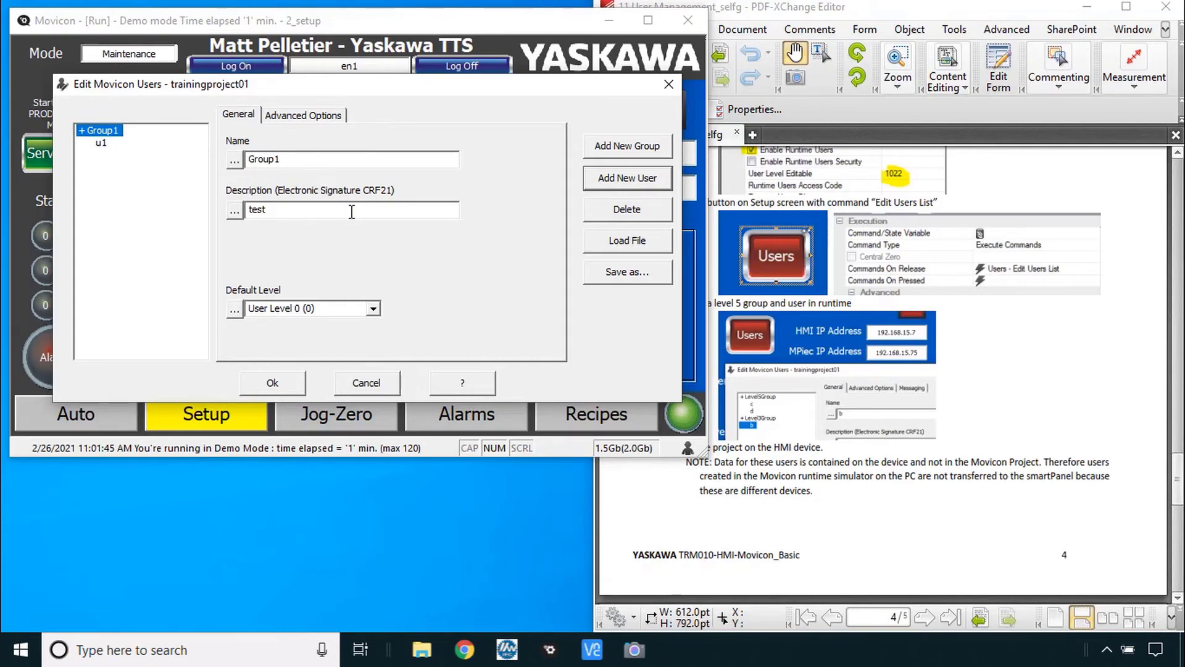
{"action": "double_click", "coordinate": [307, 160]}
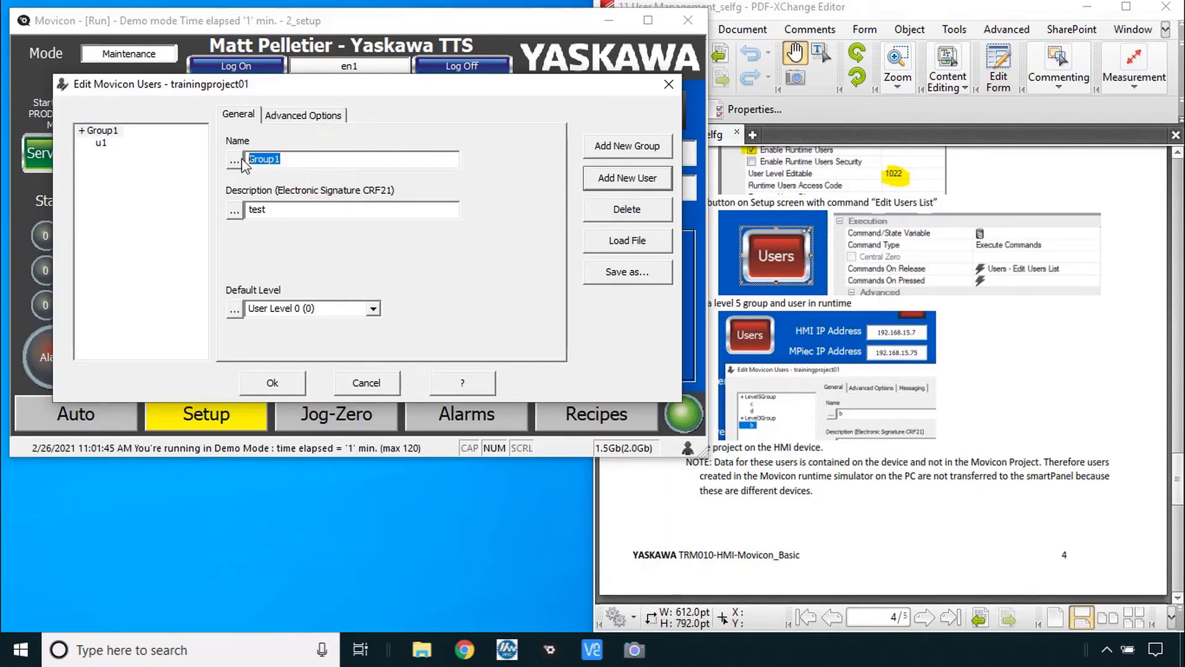
{"action": "type", "text": "Eni"}
{"action": "left_click", "coordinate": [372, 308]}
{"action": "left_click", "coordinate": [335, 380]}
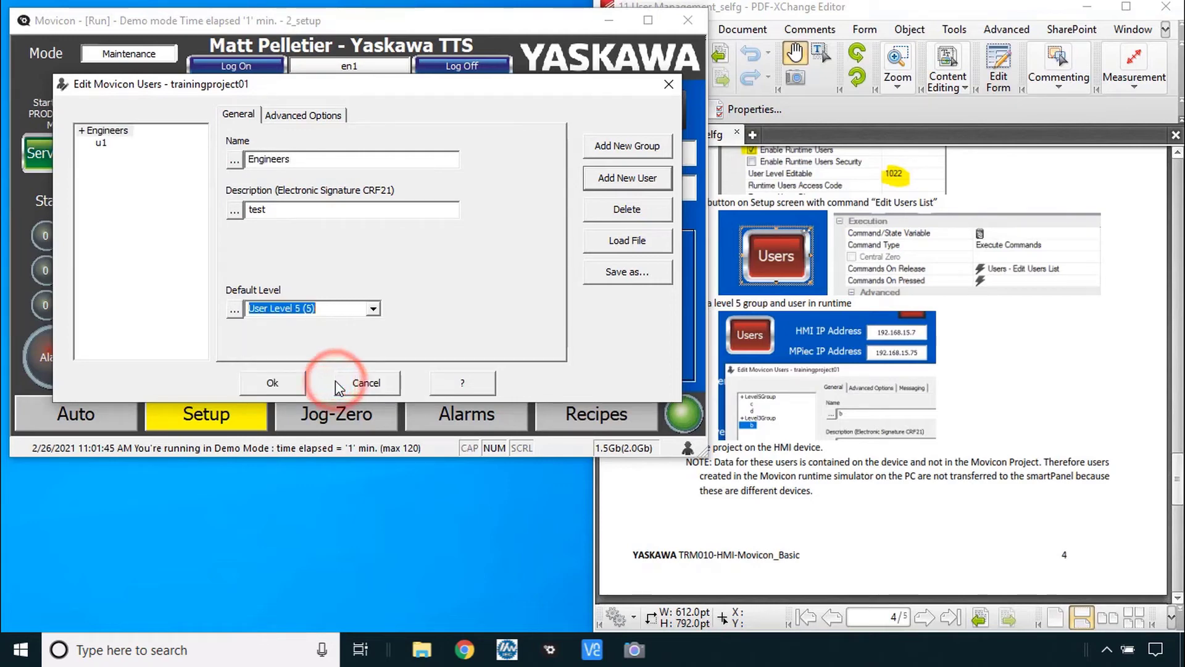
{"action": "left_click", "coordinate": [101, 142]}
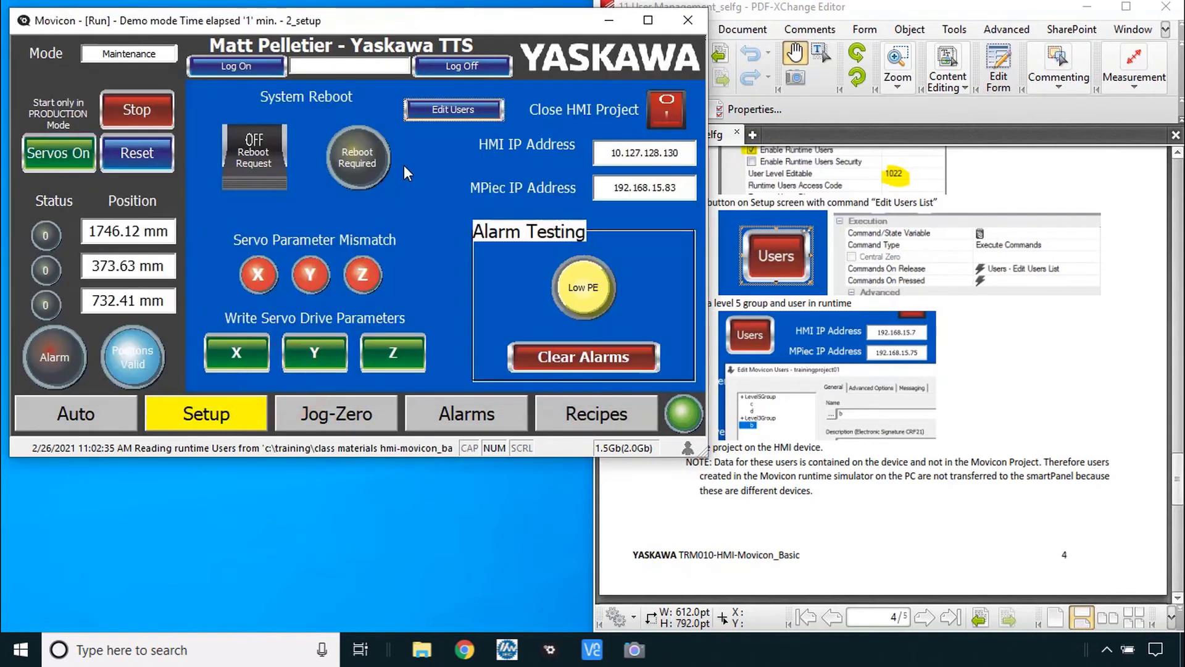
- Log on to the running HMI as en2 with its password
{"action": "left_click", "coordinate": [258, 67]}
{"action": "type", "text": "en2"}
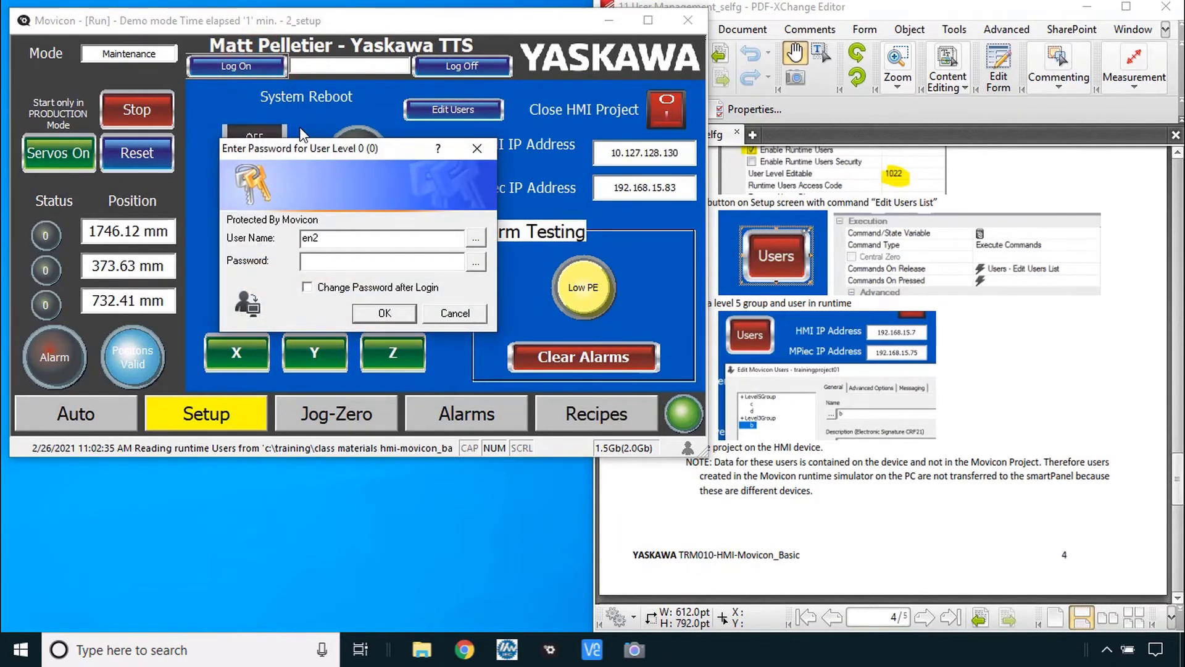
{"action": "key", "text": "Tab"}
{"action": "type", "text": "*"}
{"action": "left_click", "coordinate": [378, 311]}
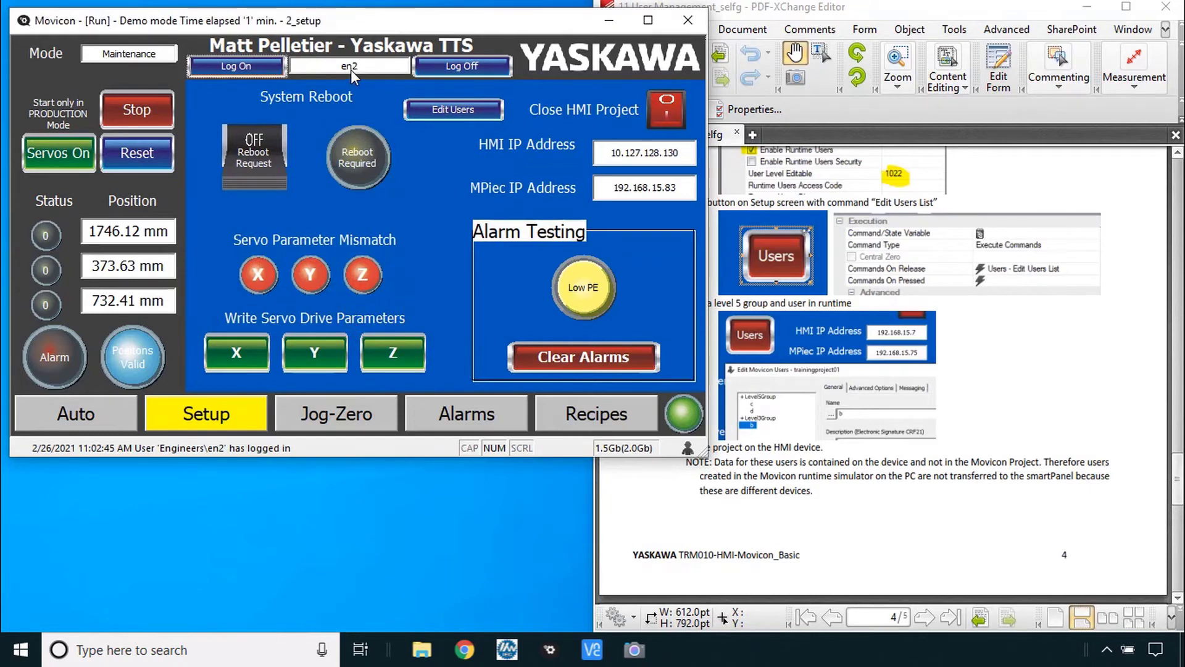
- Trigger the Low PE alarm test, log off, then log back in as en2 at the level-5 prompt
{"action": "left_click", "coordinate": [590, 288]}
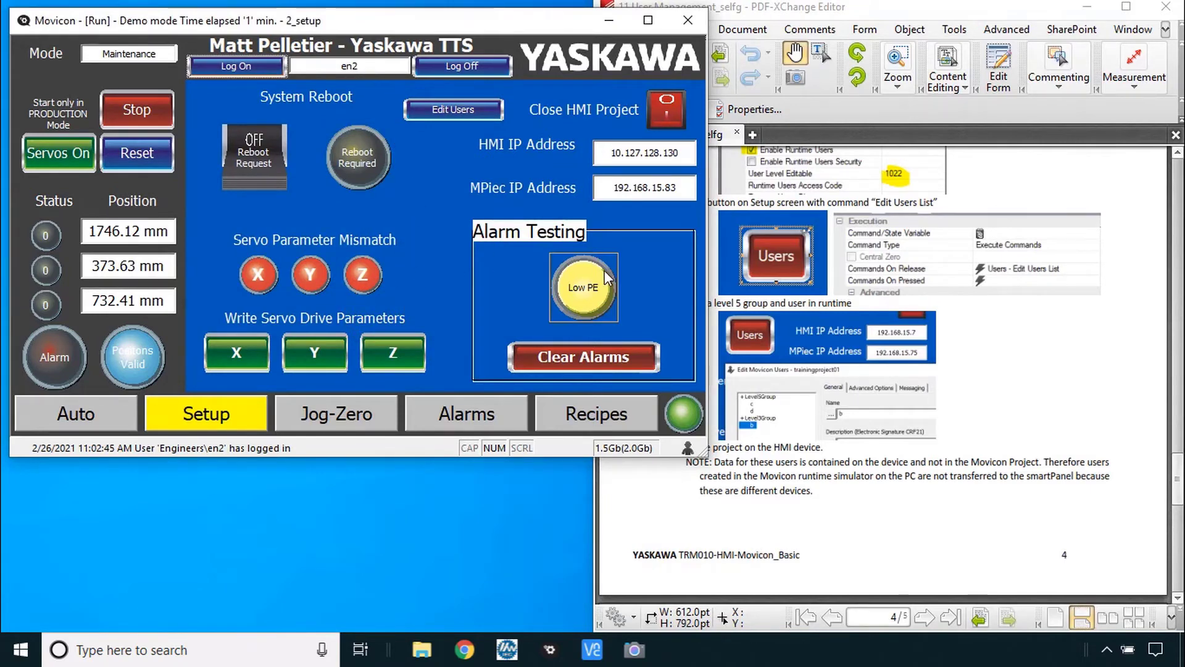
{"action": "left_click", "coordinate": [467, 65]}
{"action": "left_click", "coordinate": [475, 109]}
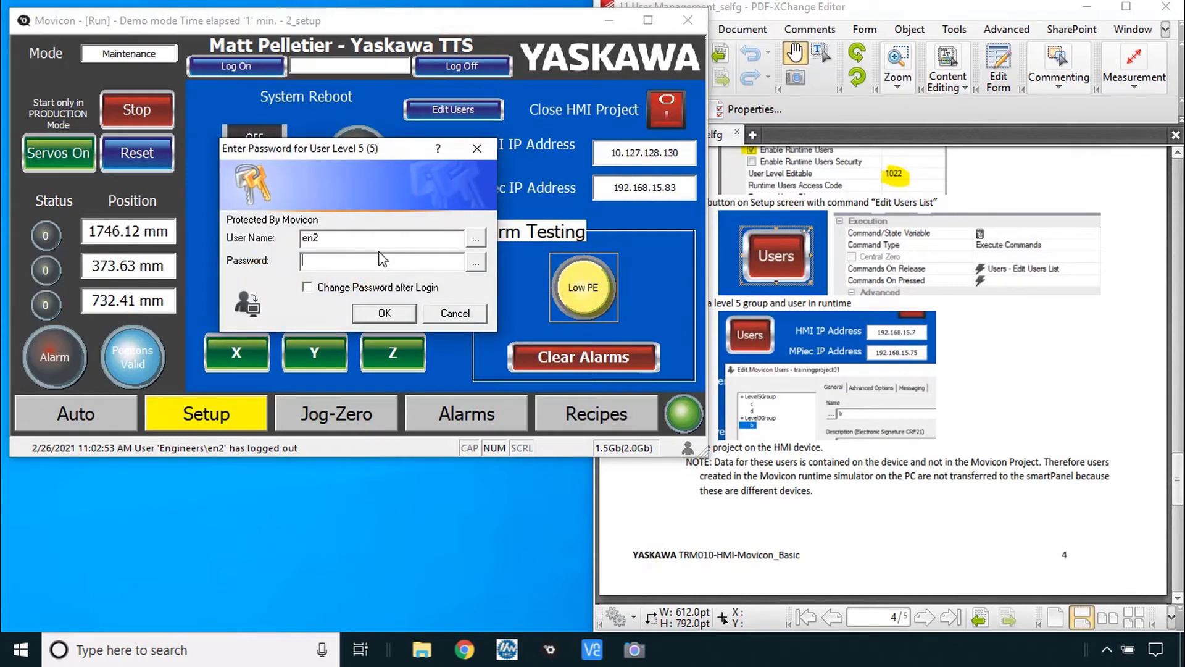
{"action": "key", "text": "Return"}
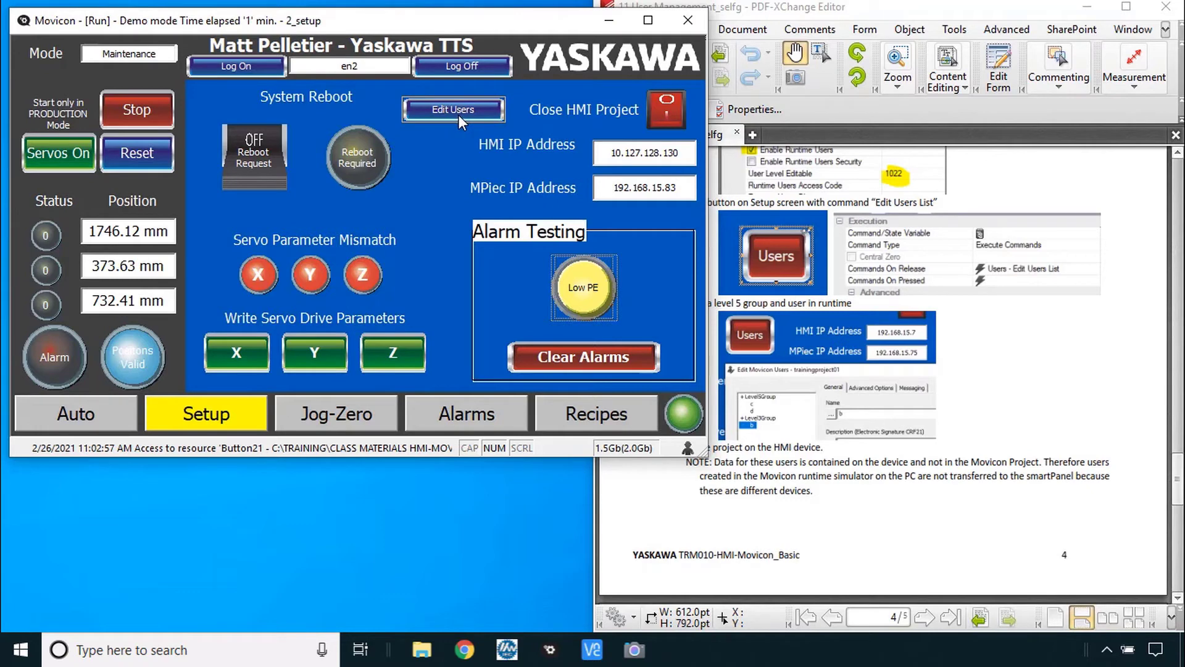
- Stop the runtime and pan the PDF guide to page 5's Operators group and access-level steps
{"action": "key", "text": "alt+F12"}
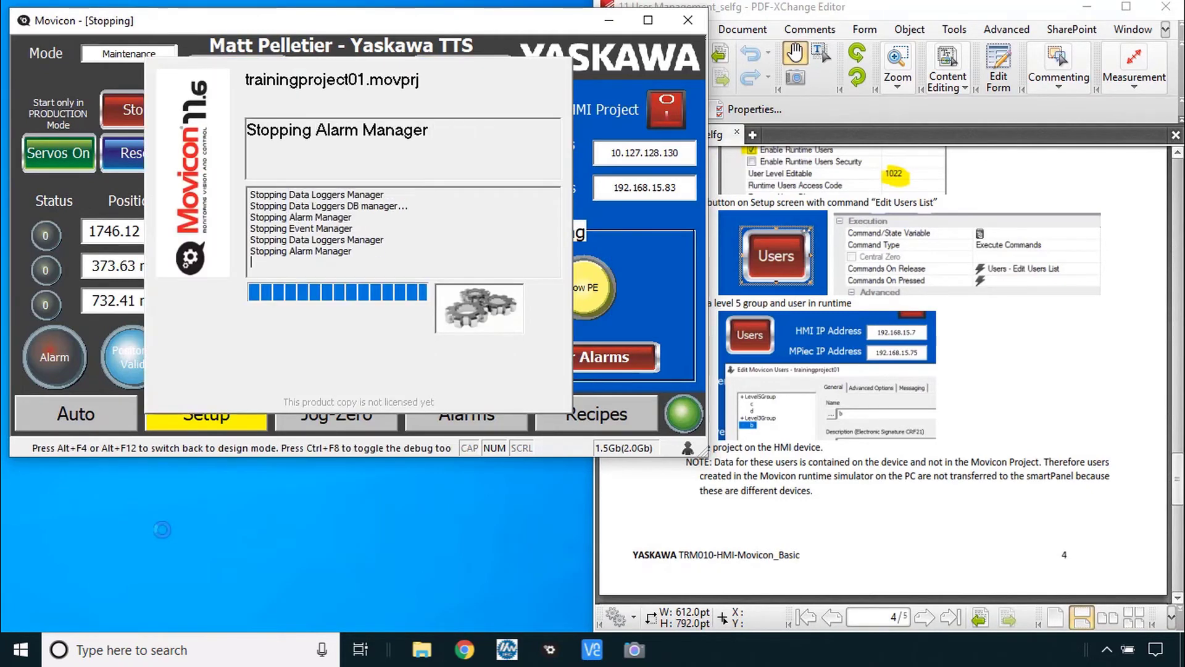
{"action": "scroll", "coordinate": [670, 185], "scroll_direction": "down", "scroll_amount": 5}
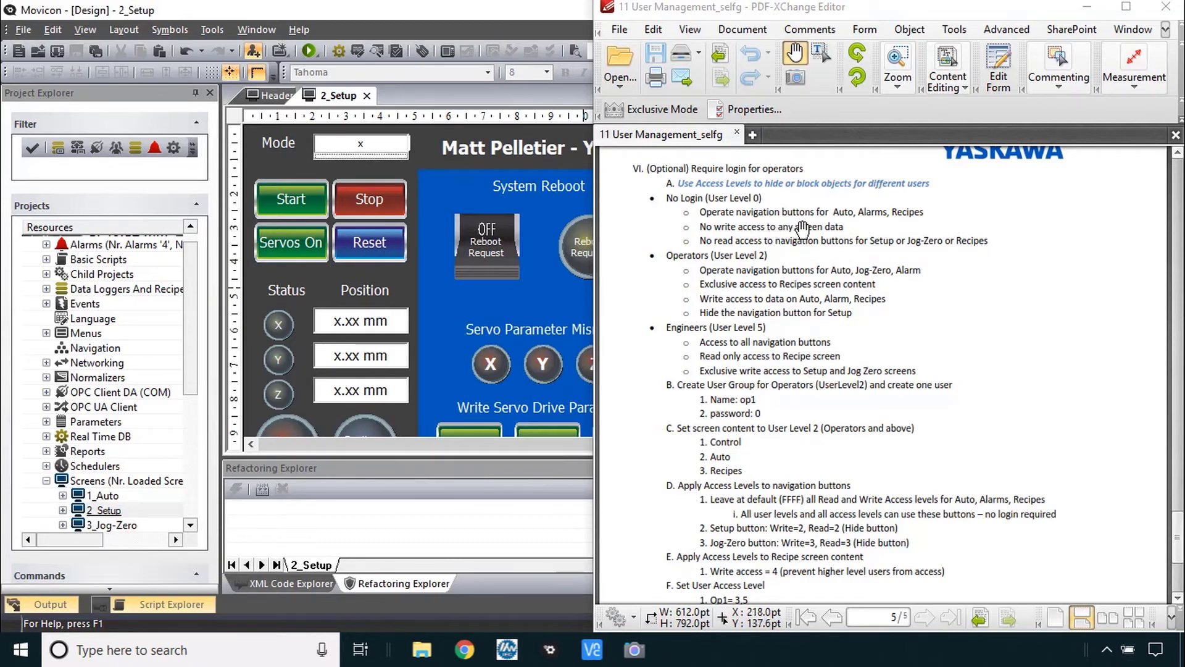
{"action": "left_click", "coordinate": [868, 225]}
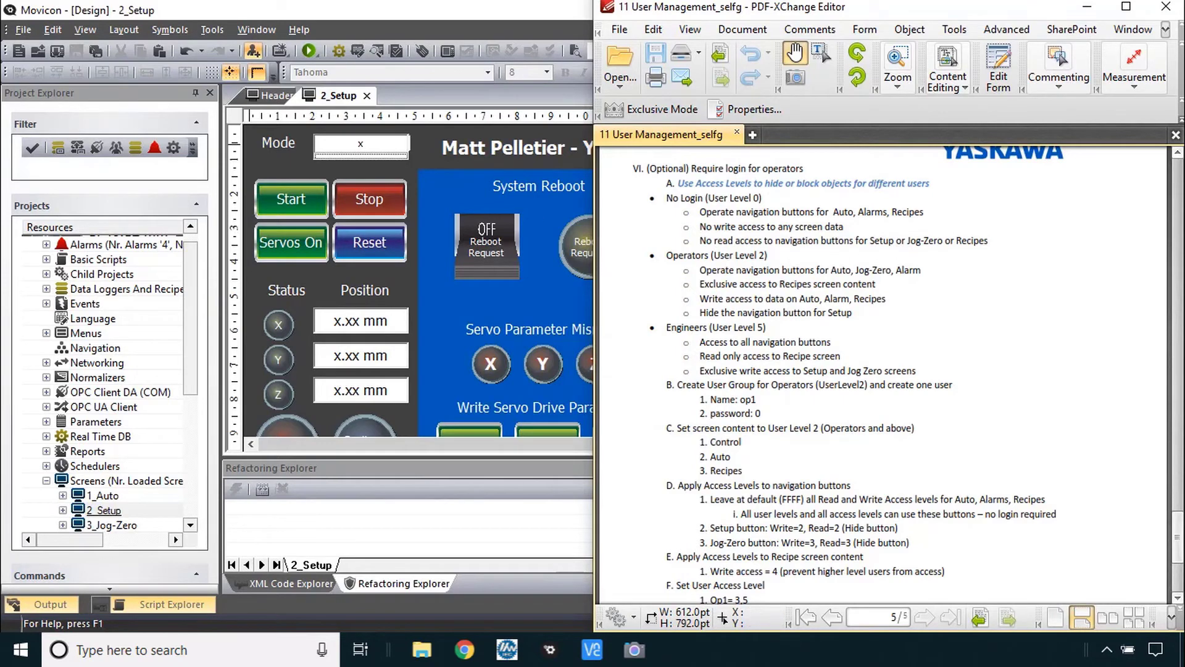
{"action": "left_click", "coordinate": [161, 122]}
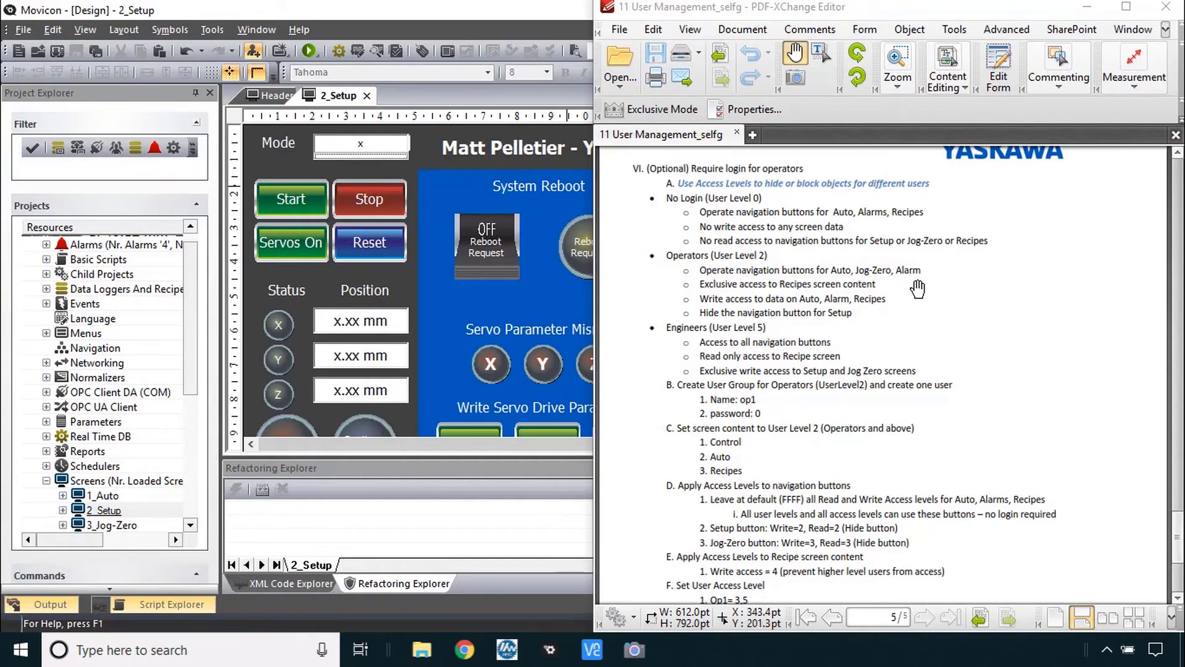
{"action": "left_click", "coordinate": [858, 322]}
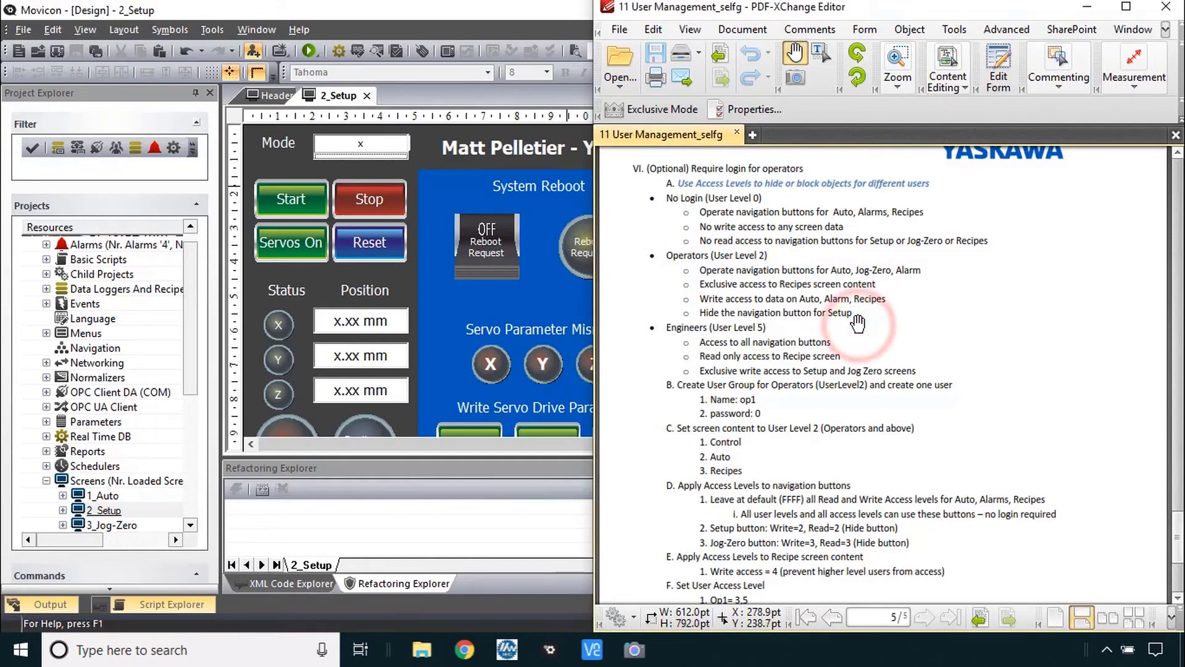
{"action": "left_click_drag", "start_coordinate": [858, 325], "coordinate": [863, 170]}
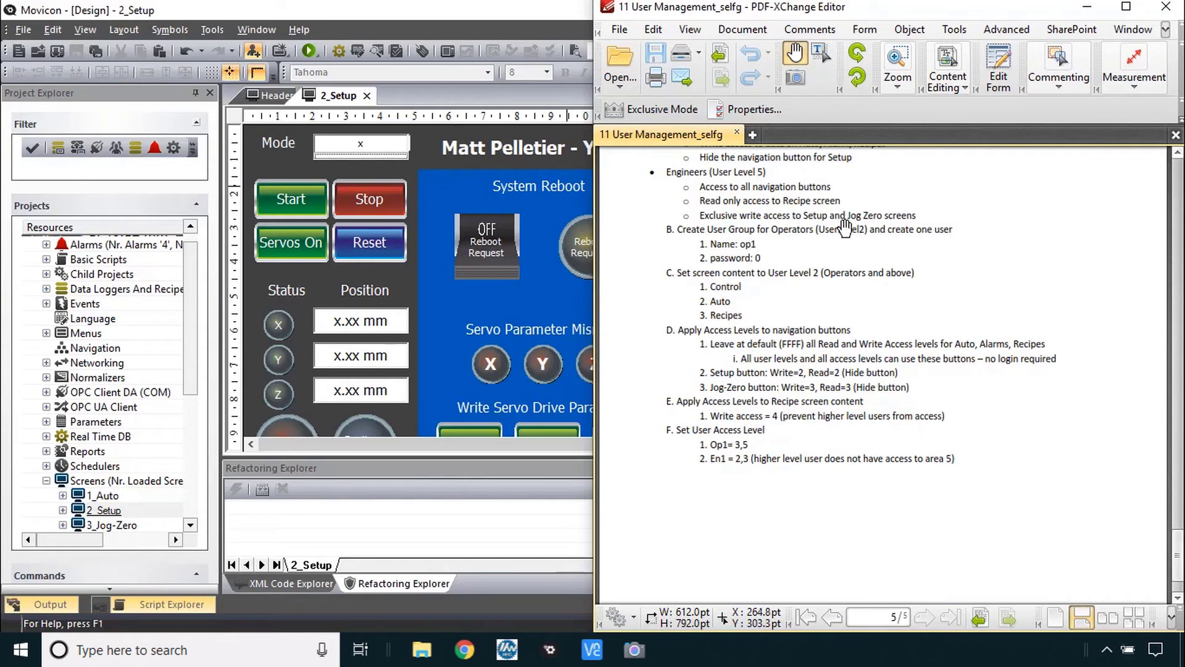
{"action": "left_click", "coordinate": [838, 321]}
{"action": "left_click_drag", "start_coordinate": [837, 320], "coordinate": [833, 260]}
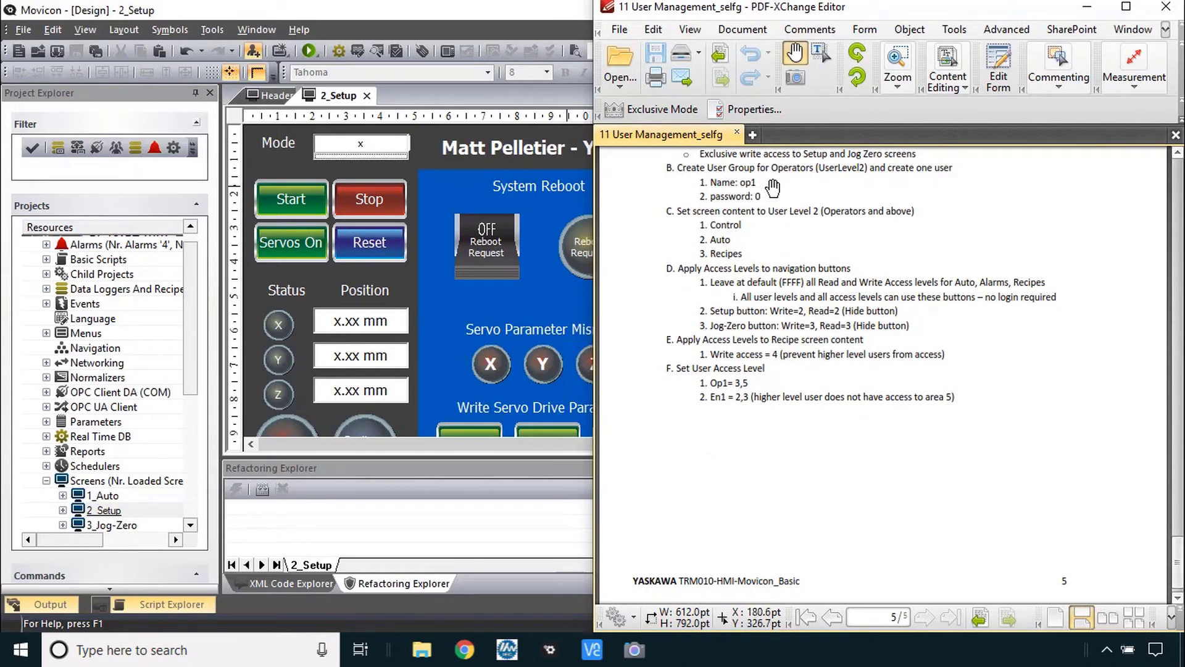
{"action": "left_click", "coordinate": [193, 366]}
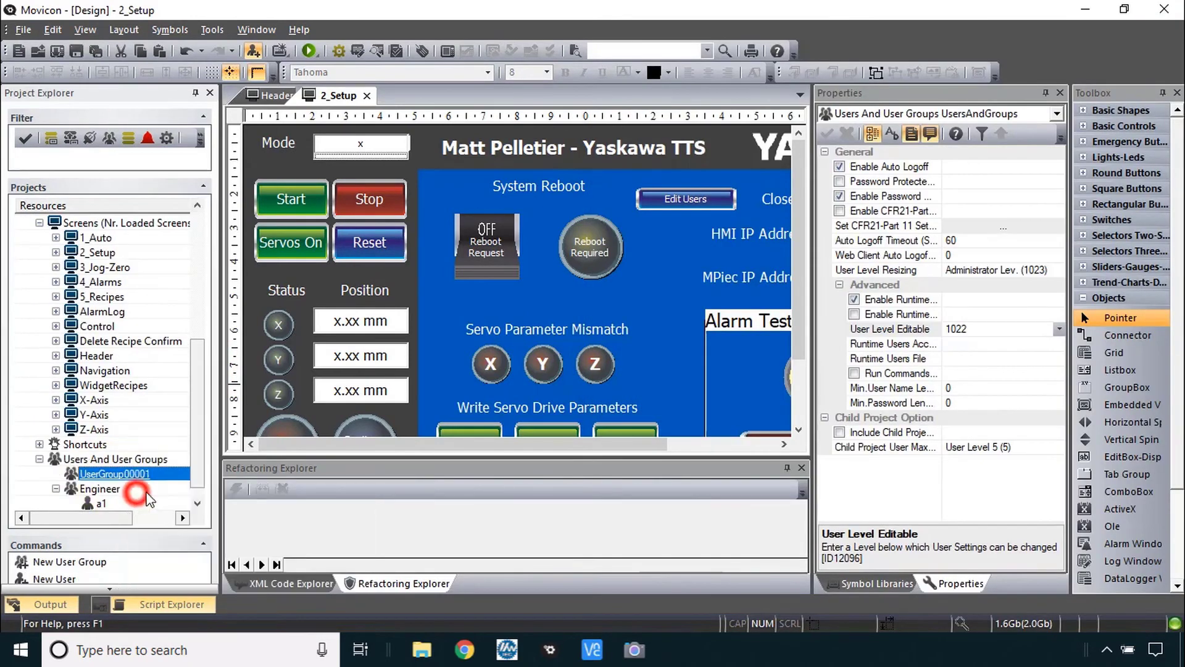
- Add a user group named Operators with default level User Level 2
{"action": "left_click", "coordinate": [132, 473]}
{"action": "left_click_drag", "start_coordinate": [1025, 167], "coordinate": [889, 167]}
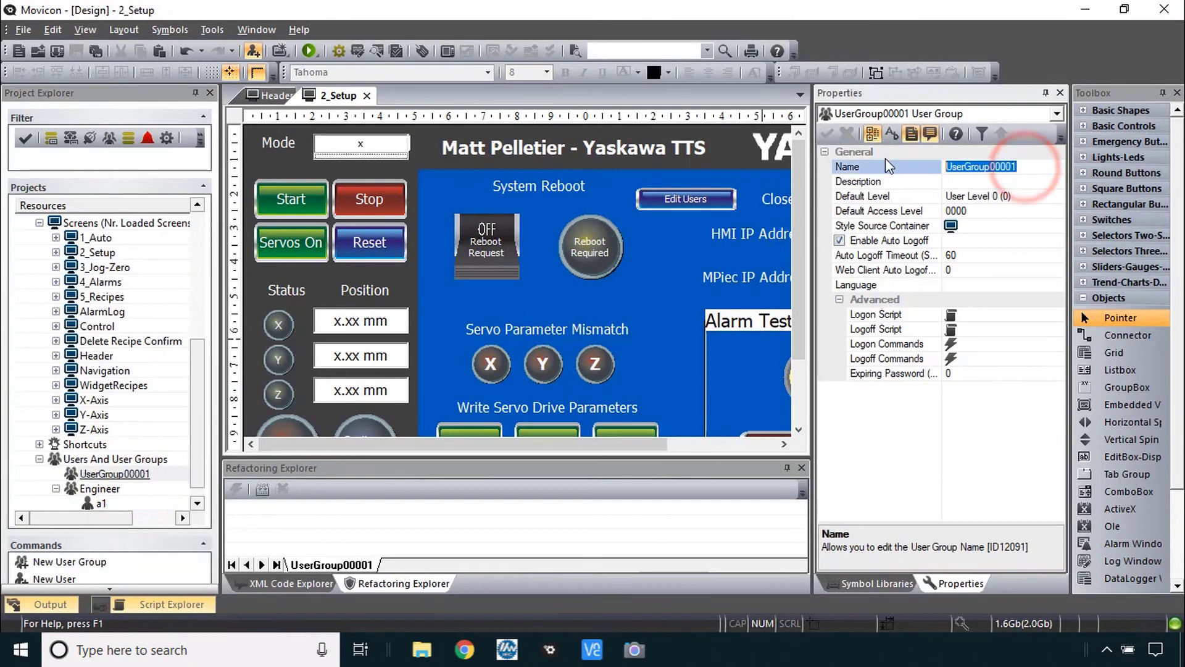
{"action": "type", "text": "Operators"}
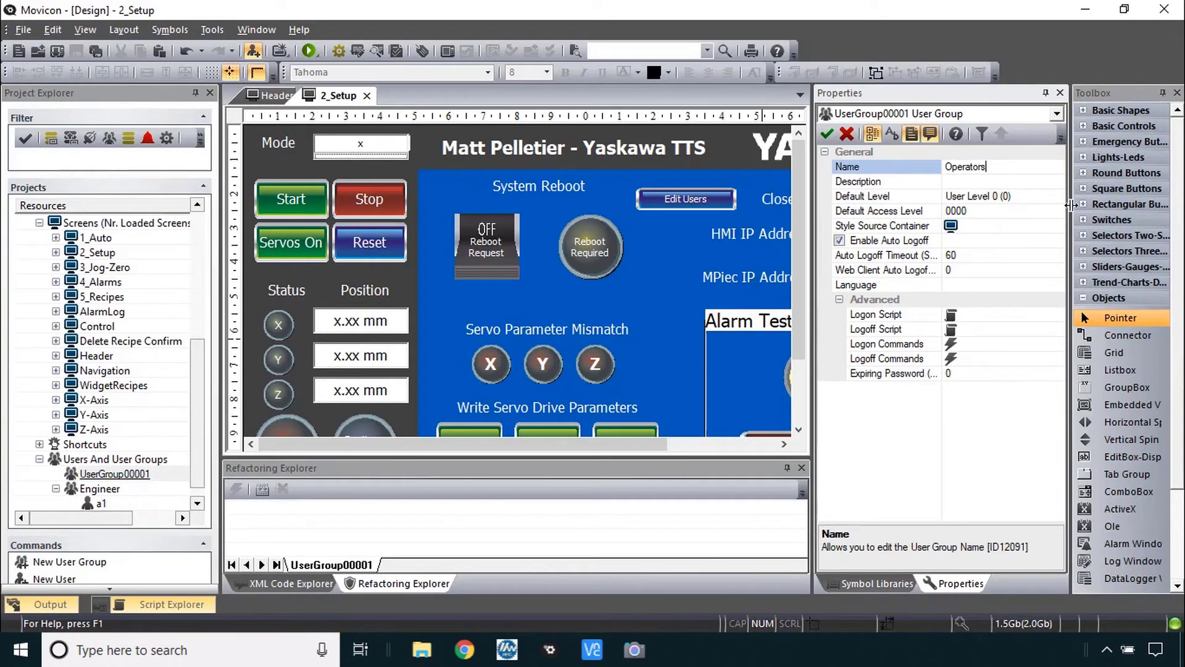
{"action": "left_click", "coordinate": [1059, 195]}
{"action": "left_click", "coordinate": [1048, 233]}
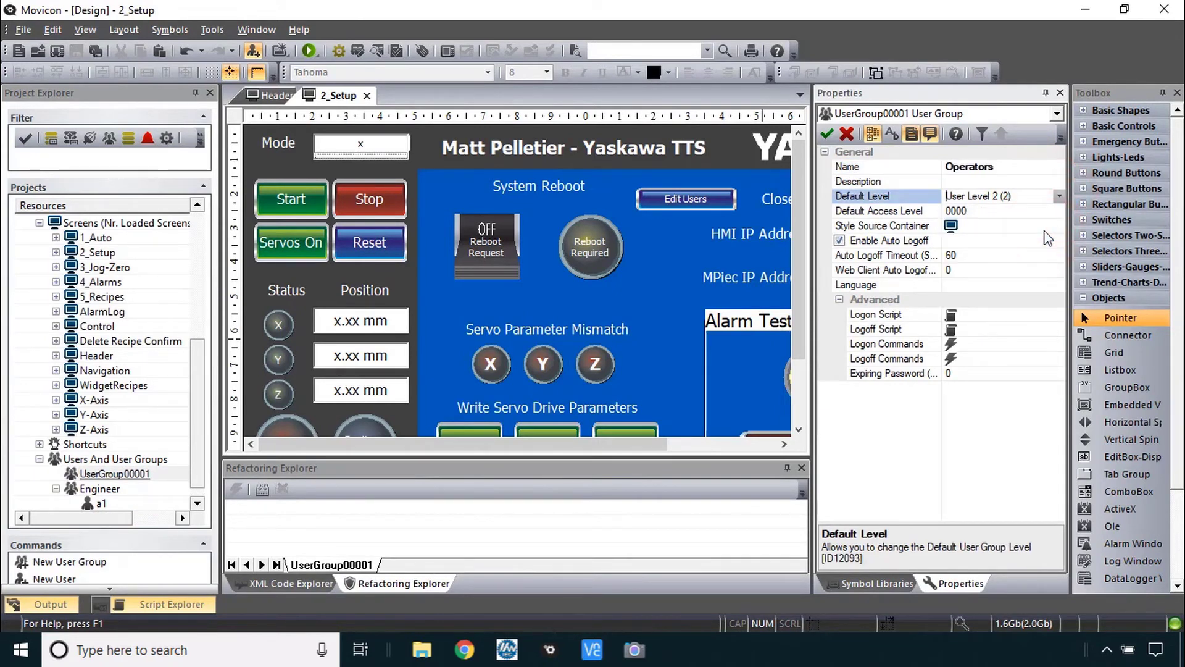
{"action": "key", "text": "Return"}
- Add a user named op1 under Operators, then check the user management notes
{"action": "left_click", "coordinate": [96, 474]}
{"action": "right_click", "coordinate": [94, 476]}
{"action": "left_click", "coordinate": [173, 503]}
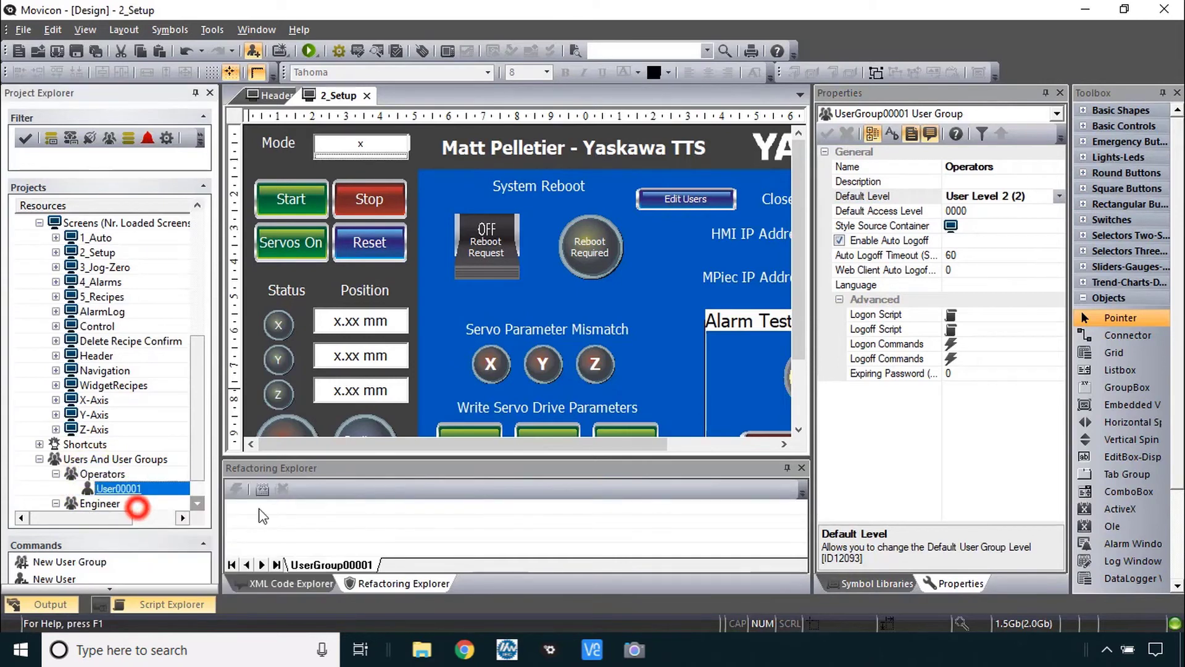
{"action": "left_click", "coordinate": [1003, 168]}
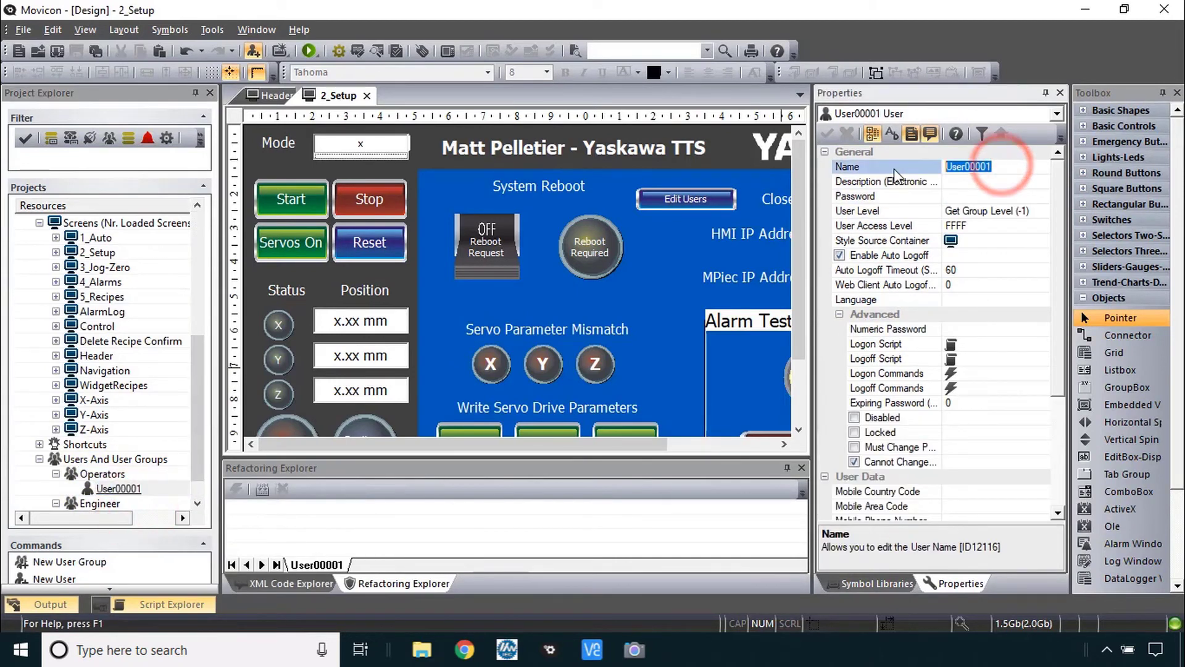
{"action": "type", "text": "op1"}
{"action": "left_click", "coordinate": [979, 196]}
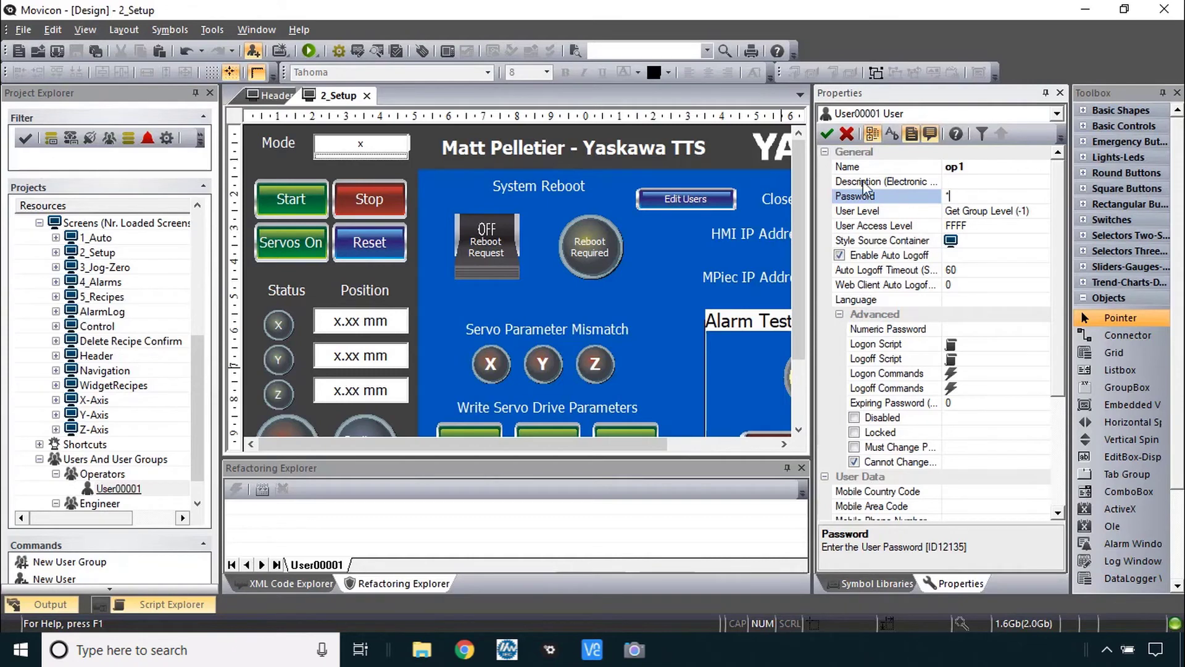
{"action": "key", "text": "alt+Tab"}
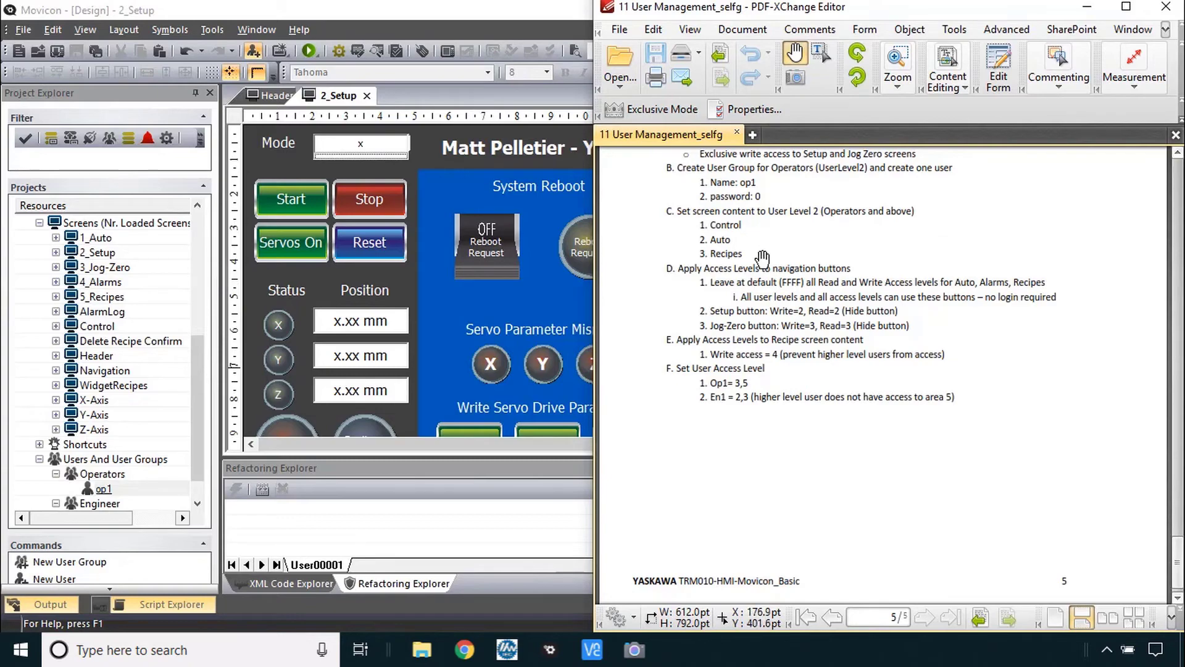
- Require User Level 2 for the Control screen's Start, Stop, Reset and Alarm buttons
{"action": "left_click", "coordinate": [457, 309]}
{"action": "left_click", "coordinate": [295, 200]}
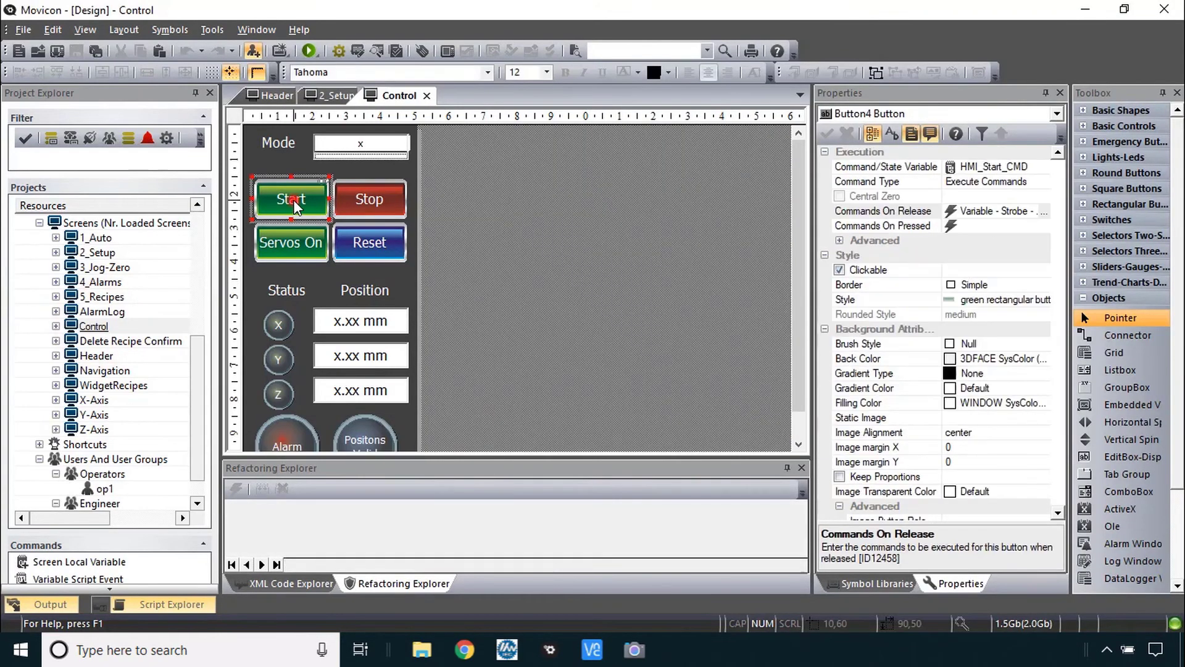
{"action": "left_click", "coordinate": [367, 199], "text": "shift"}
{"action": "left_click", "coordinate": [363, 237], "text": "shift"}
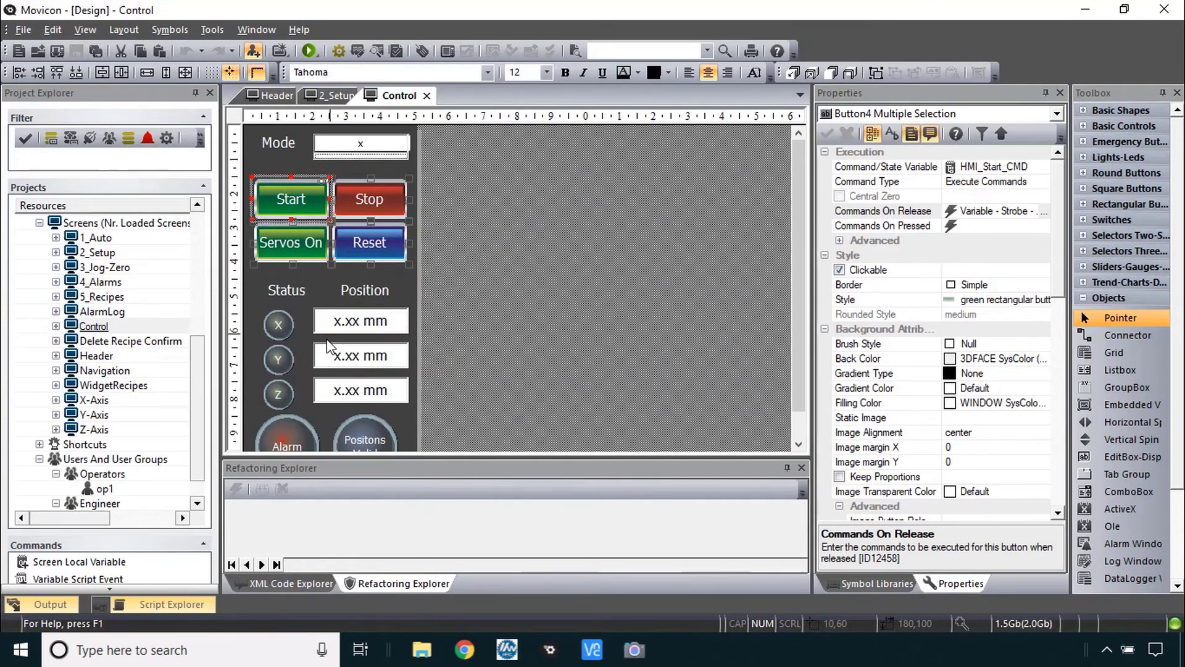
{"action": "left_click", "coordinate": [285, 440], "text": "shift"}
{"action": "left_click_drag", "start_coordinate": [1059, 281], "coordinate": [1057, 370]}
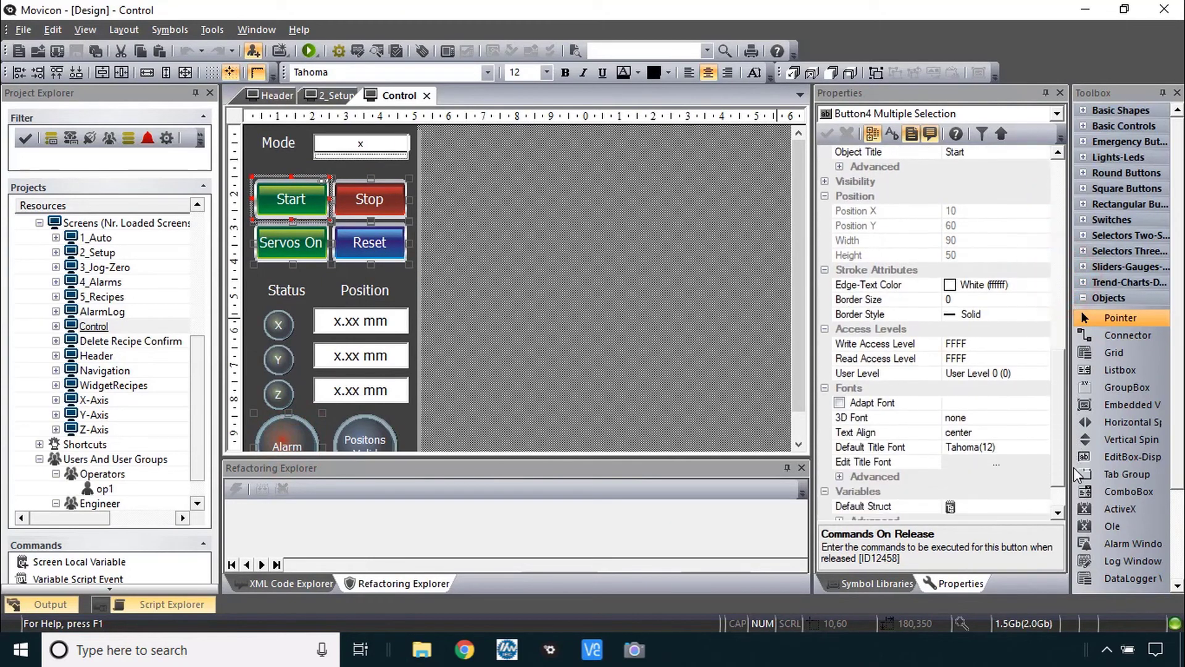
{"action": "left_click", "coordinate": [1045, 373]}
{"action": "left_click", "coordinate": [1032, 412]}
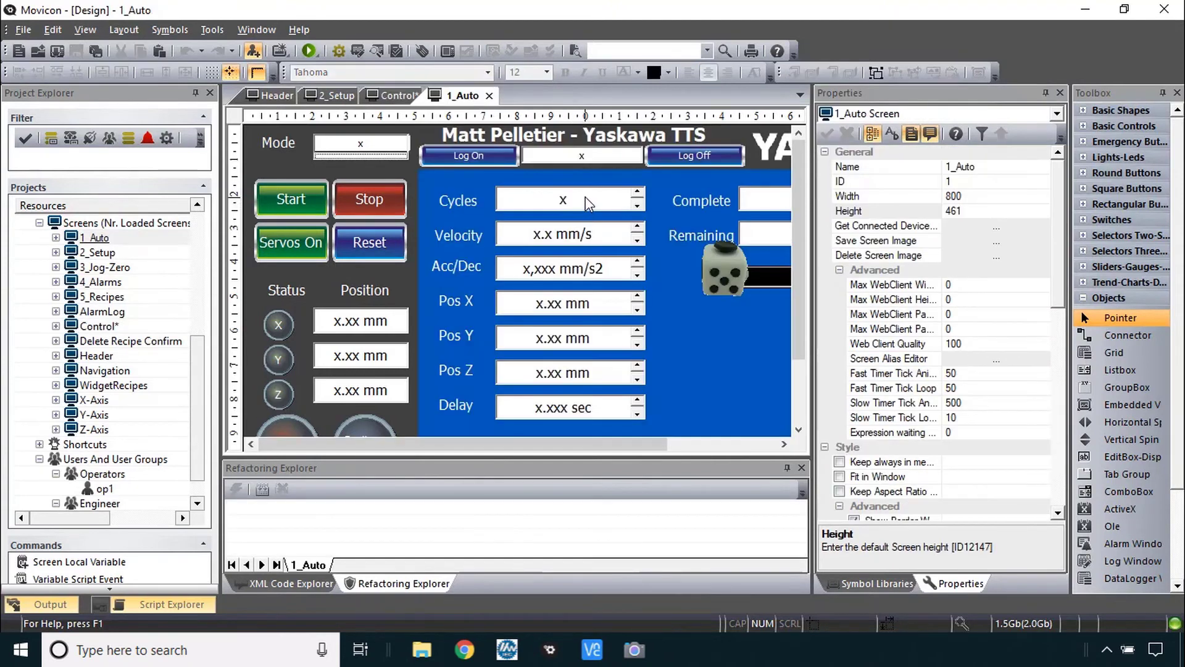
- Require User Level 2 for the 1_Auto edit boxes, Cycles through Delay, and apply
{"action": "left_click", "coordinate": [587, 203]}
{"action": "left_click", "coordinate": [571, 235], "text": "shift"}
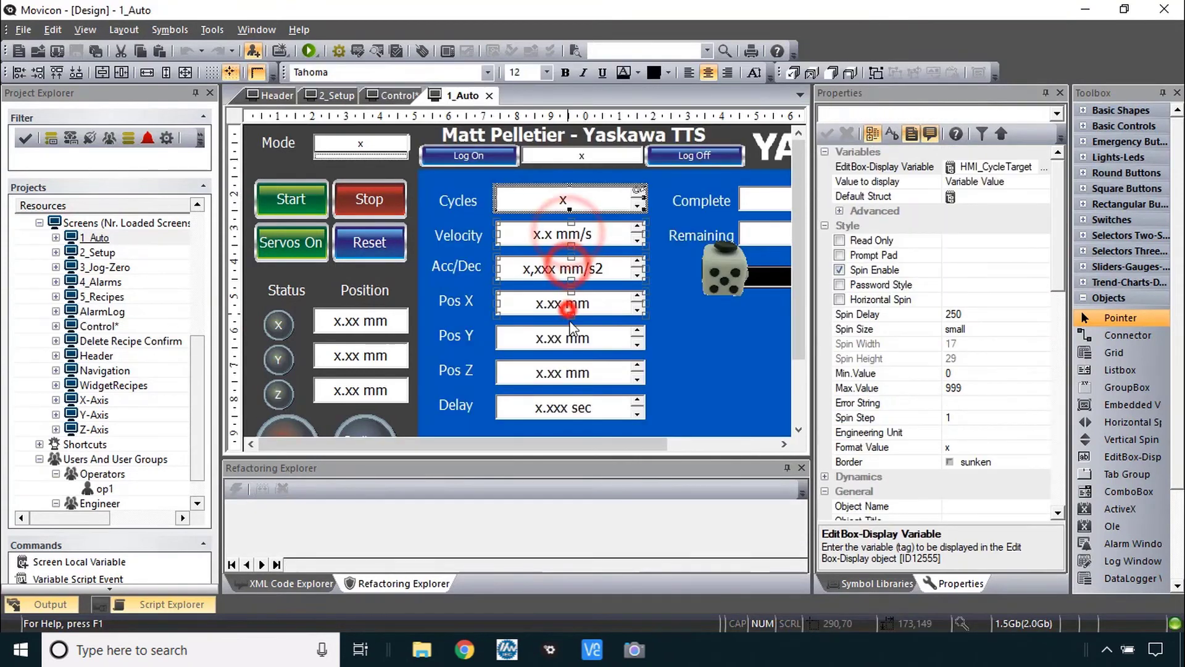
{"action": "left_click", "coordinate": [568, 269], "text": "shift"}
{"action": "left_click", "coordinate": [568, 302], "text": "shift"}
{"action": "left_click", "coordinate": [568, 337], "text": "shift"}
{"action": "left_click", "coordinate": [573, 372], "text": "shift"}
{"action": "left_click", "coordinate": [569, 409], "text": "shift"}
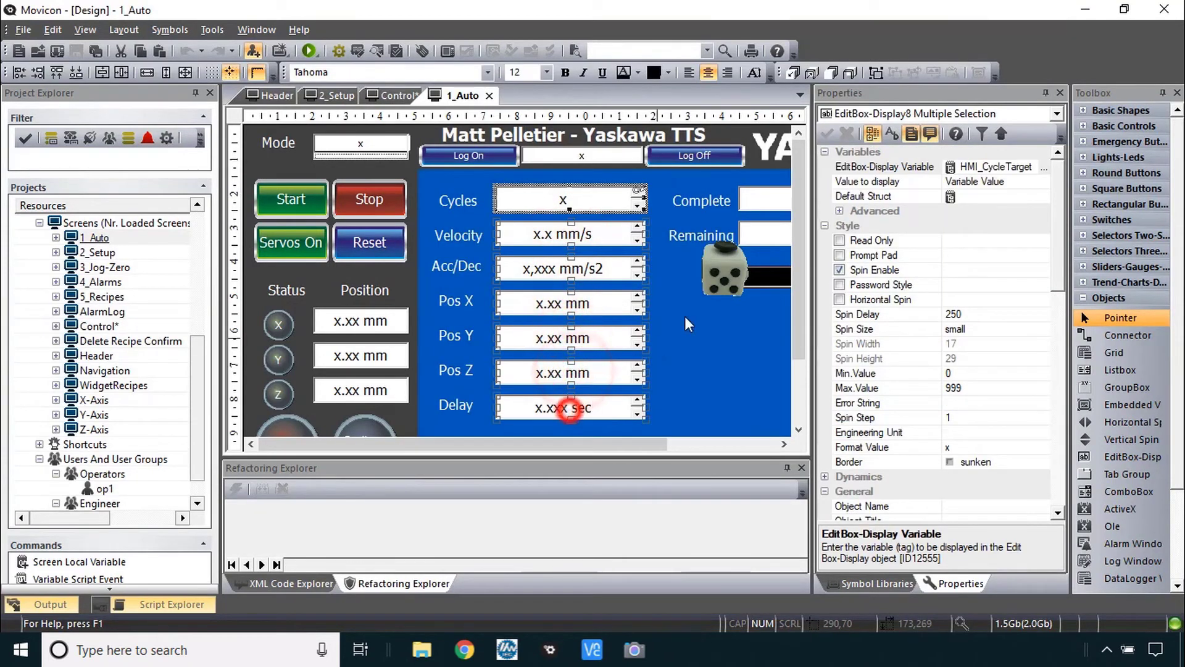
{"action": "scroll", "coordinate": [935, 309], "scroll_direction": "down", "scroll_amount": 5}
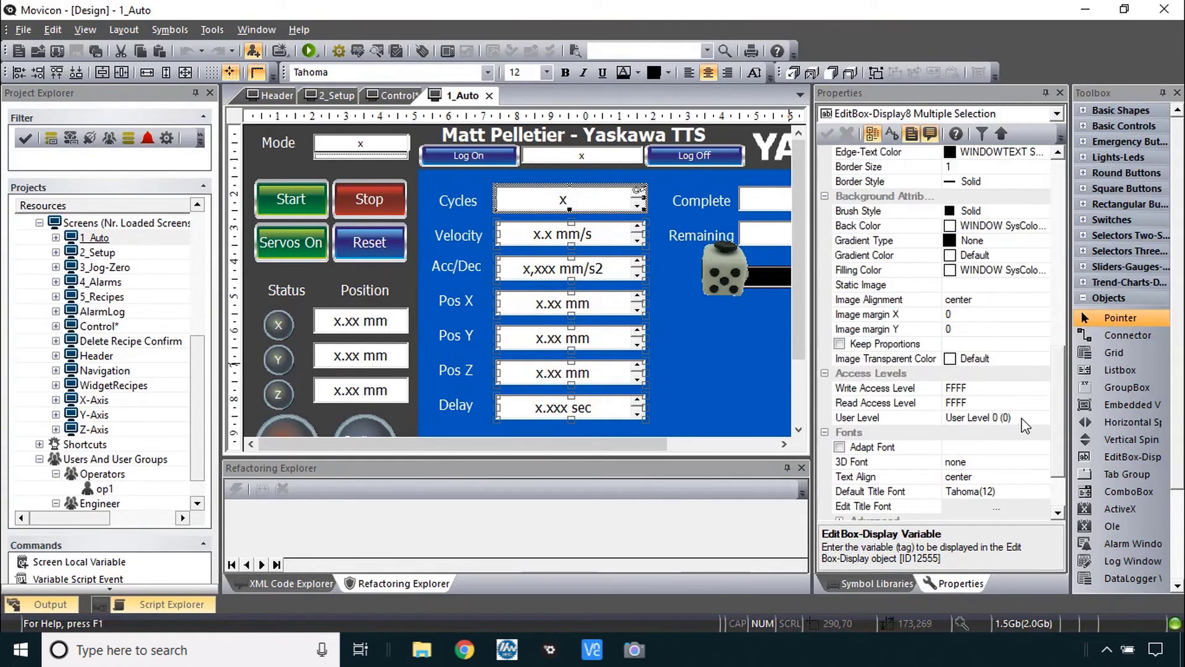
{"action": "left_click", "coordinate": [1028, 418]}
{"action": "left_click", "coordinate": [1043, 417]}
{"action": "left_click", "coordinate": [1029, 455]}
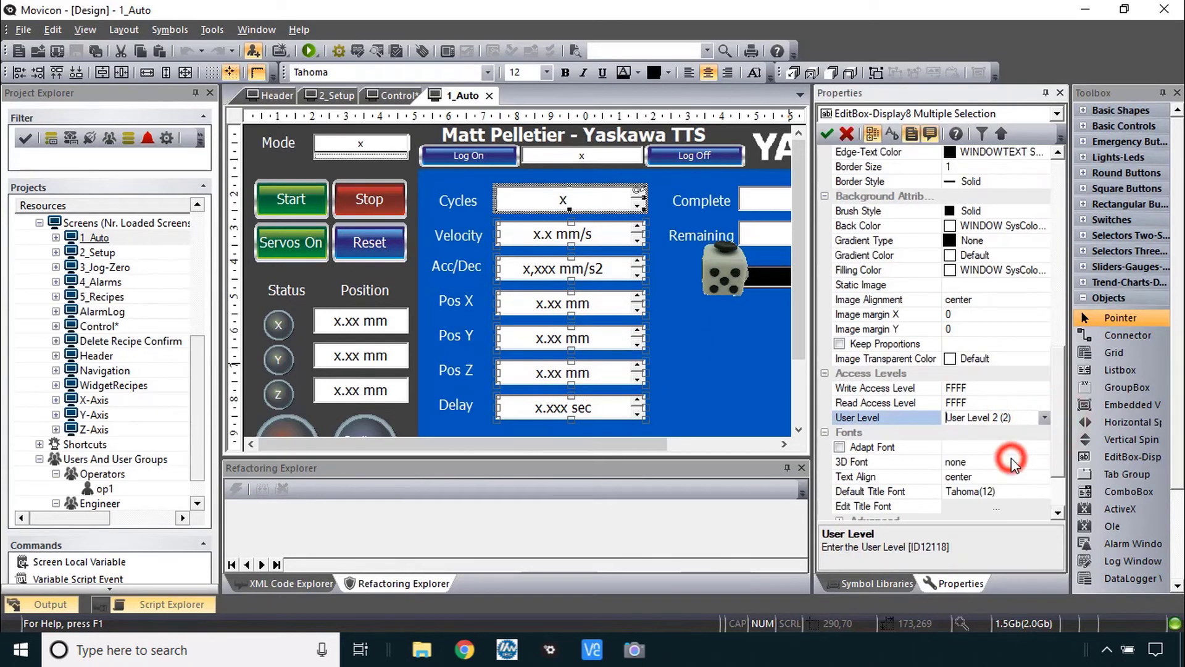
{"action": "left_click", "coordinate": [827, 135]}
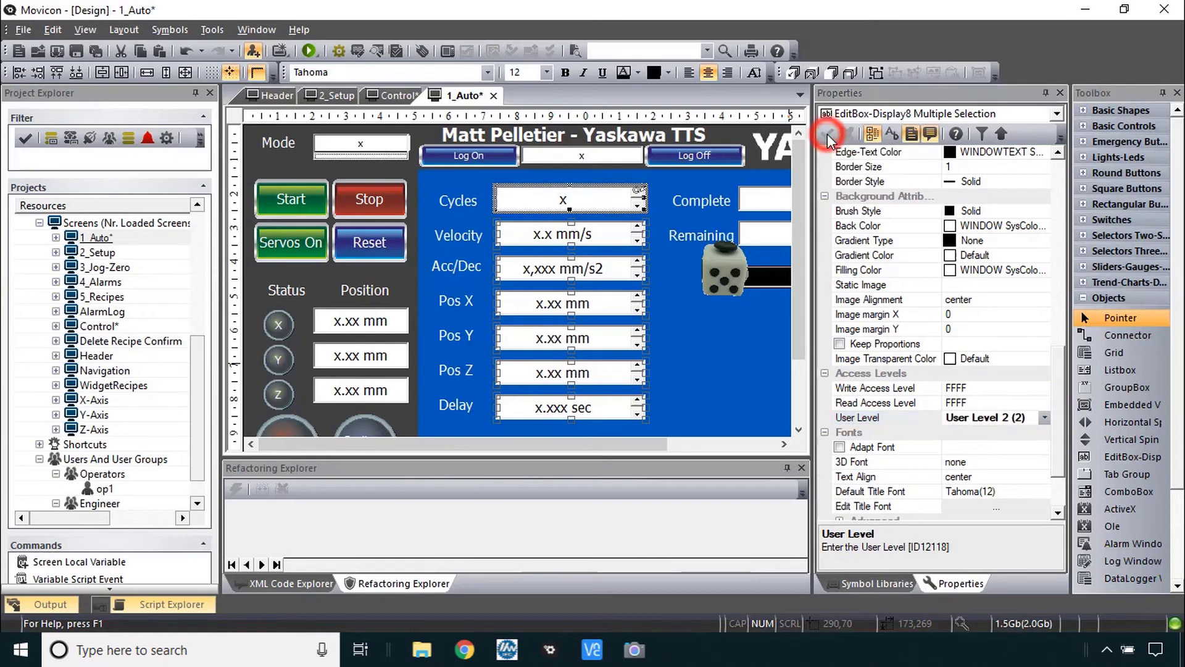
{"action": "double_click", "coordinate": [100, 297]}
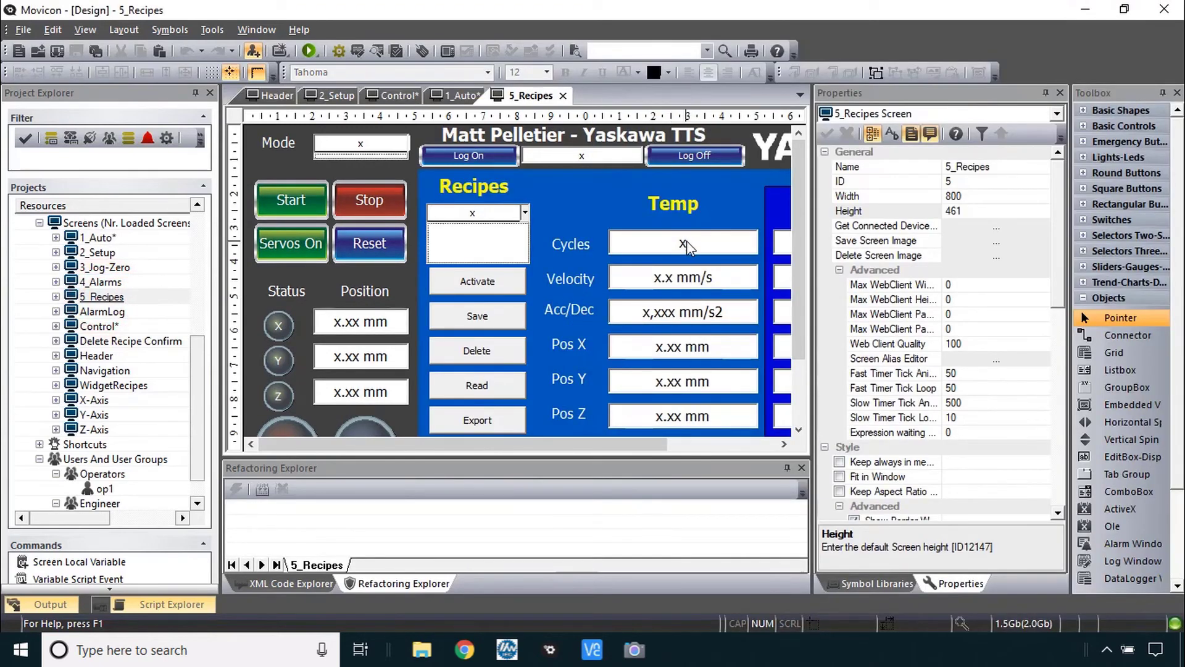
- Require User Level 2 for the Read, Export, Import buttons and Active column fields Cycles through Delay
{"action": "left_click", "coordinate": [433, 333], "text": "ctrl"}
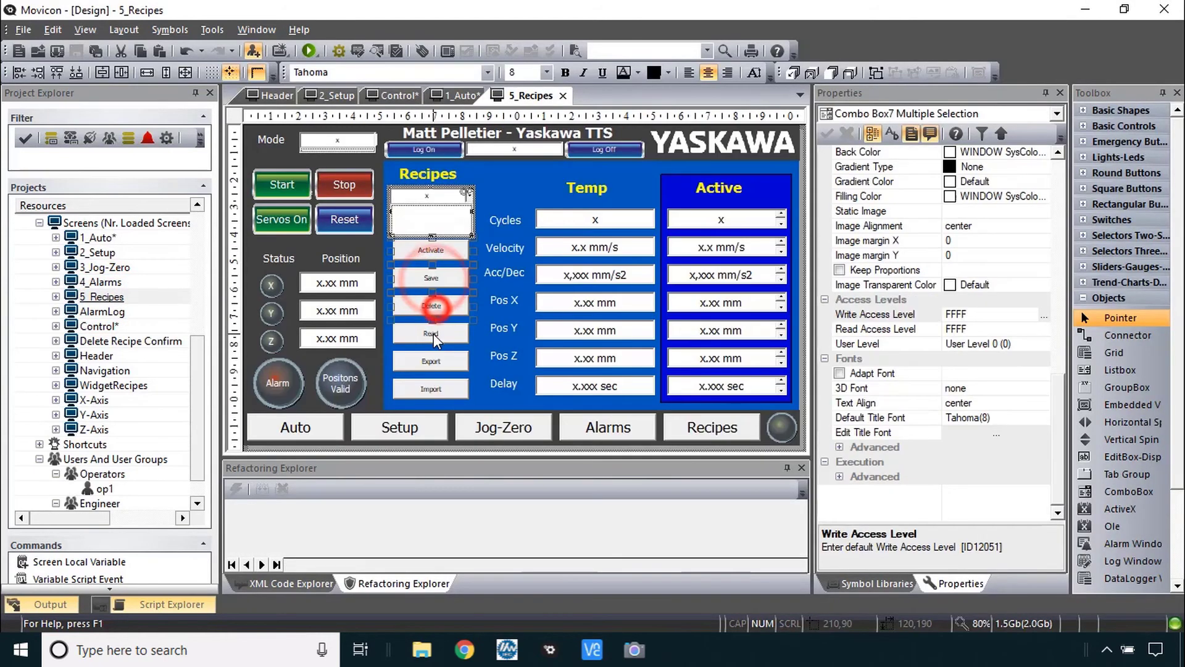
{"action": "left_click", "coordinate": [432, 362], "text": "ctrl"}
{"action": "left_click", "coordinate": [431, 388], "text": "ctrl"}
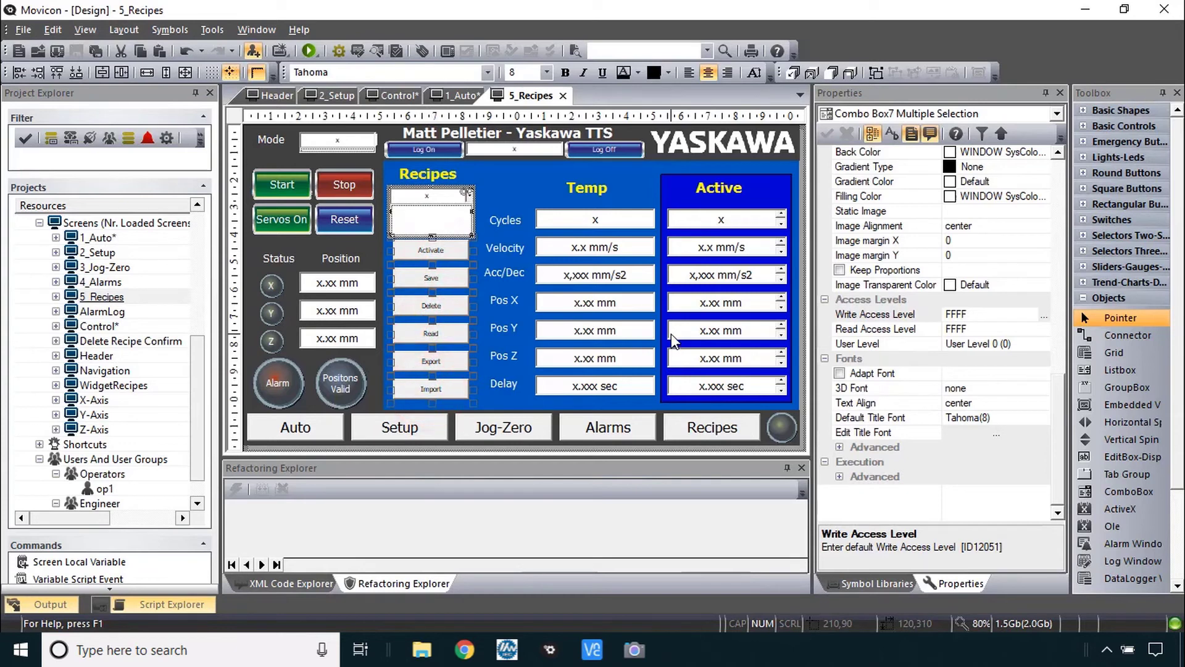
{"action": "left_click", "coordinate": [728, 275], "text": "ctrl"}
{"action": "left_click", "coordinate": [728, 301], "text": "ctrl"}
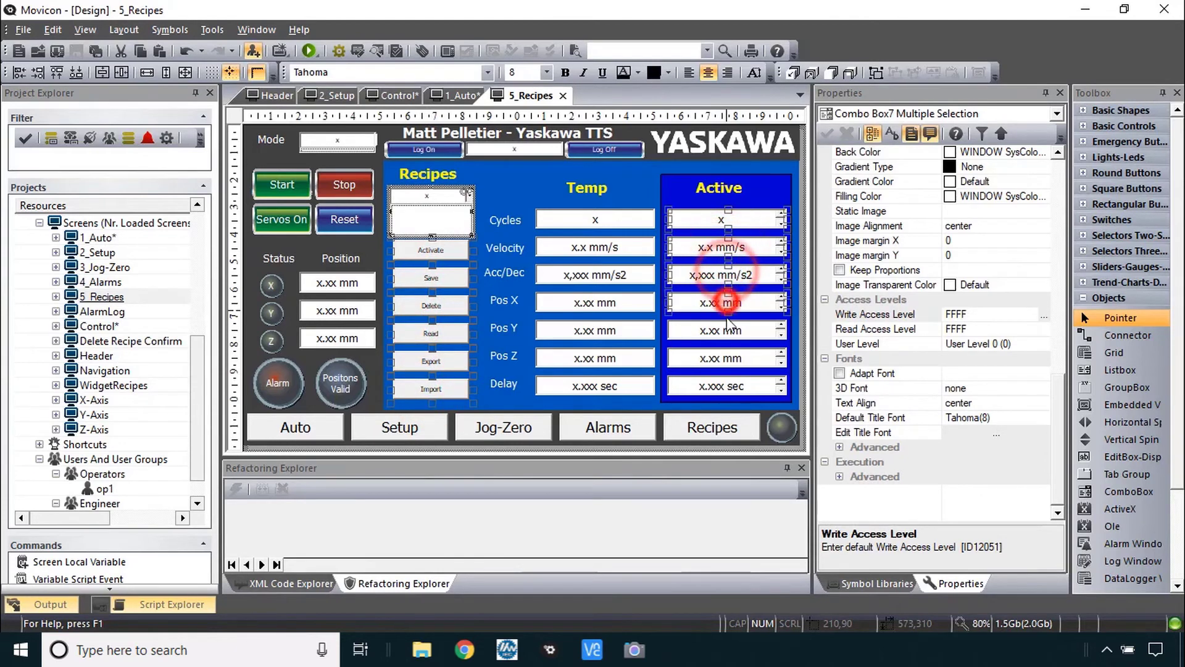
{"action": "left_click", "coordinate": [729, 331], "text": "ctrl"}
{"action": "left_click", "coordinate": [729, 358], "text": "ctrl"}
{"action": "left_click", "coordinate": [728, 388], "text": "ctrl"}
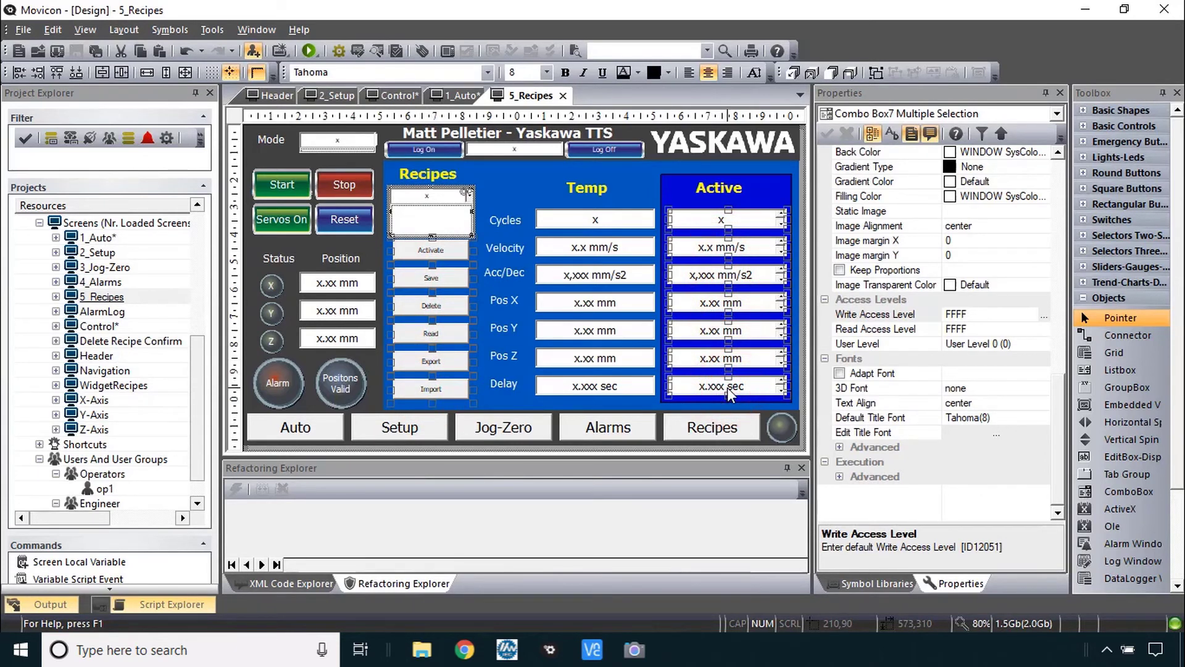
{"action": "left_click", "coordinate": [994, 343]}
{"action": "left_click", "coordinate": [1010, 374]}
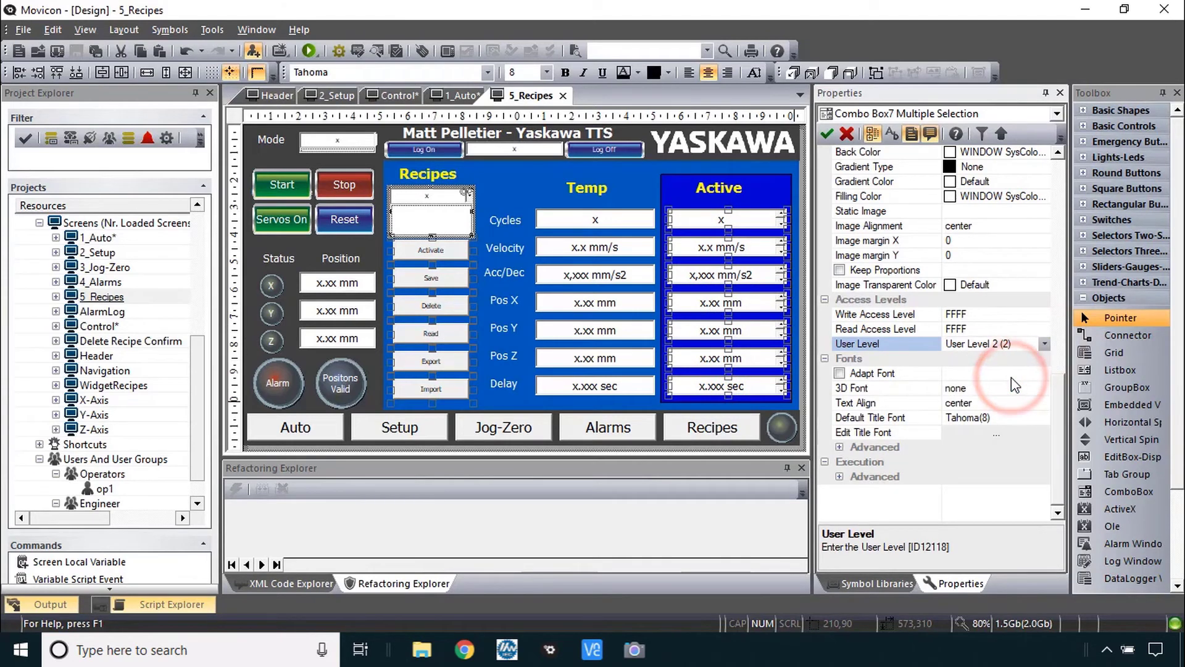
- Inspect the Temp column's Cycles box and check the user management notes
{"action": "left_click", "coordinate": [647, 215]}
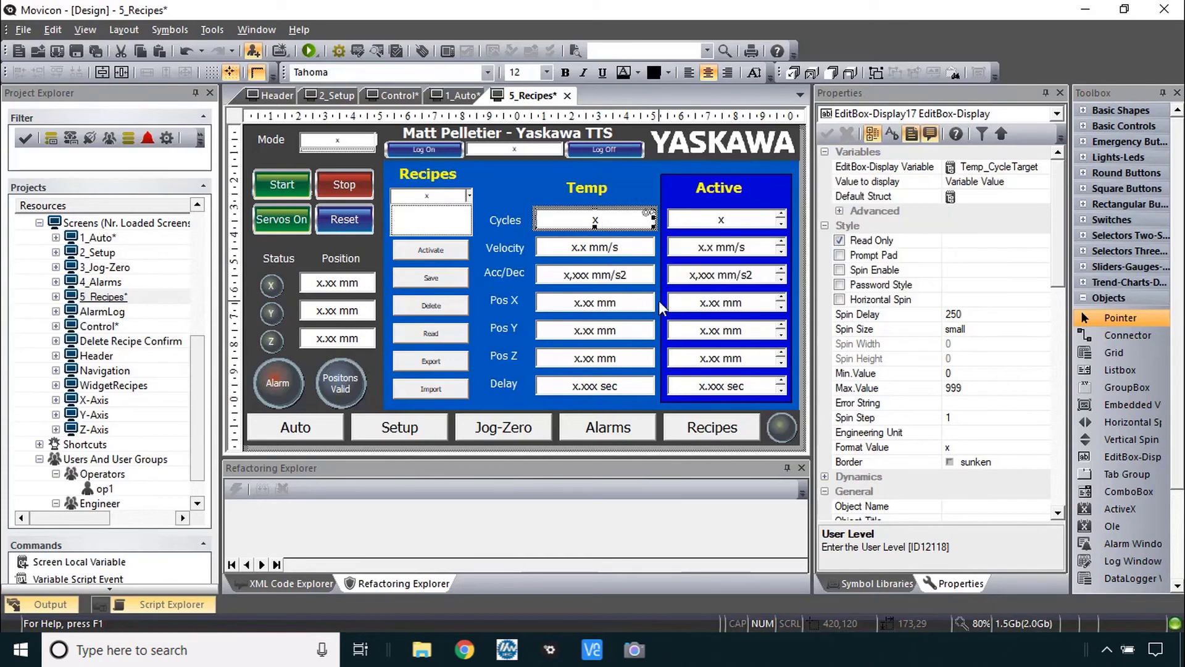
{"action": "key", "text": "alt+Tab"}
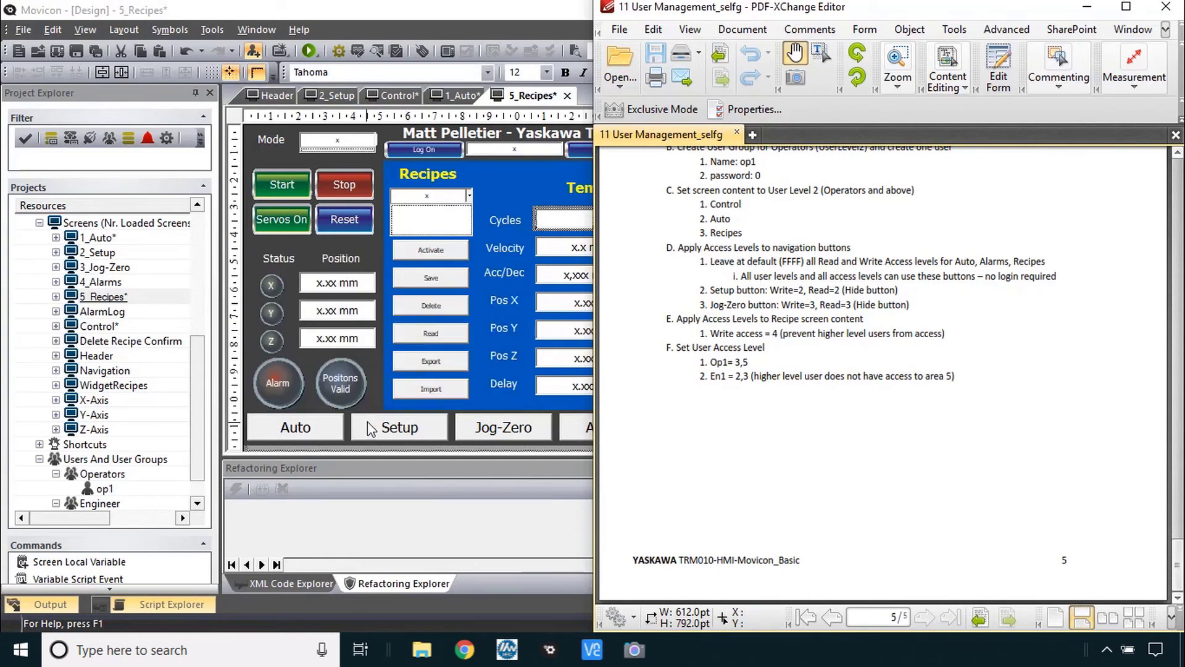
{"action": "left_click", "coordinate": [316, 424]}
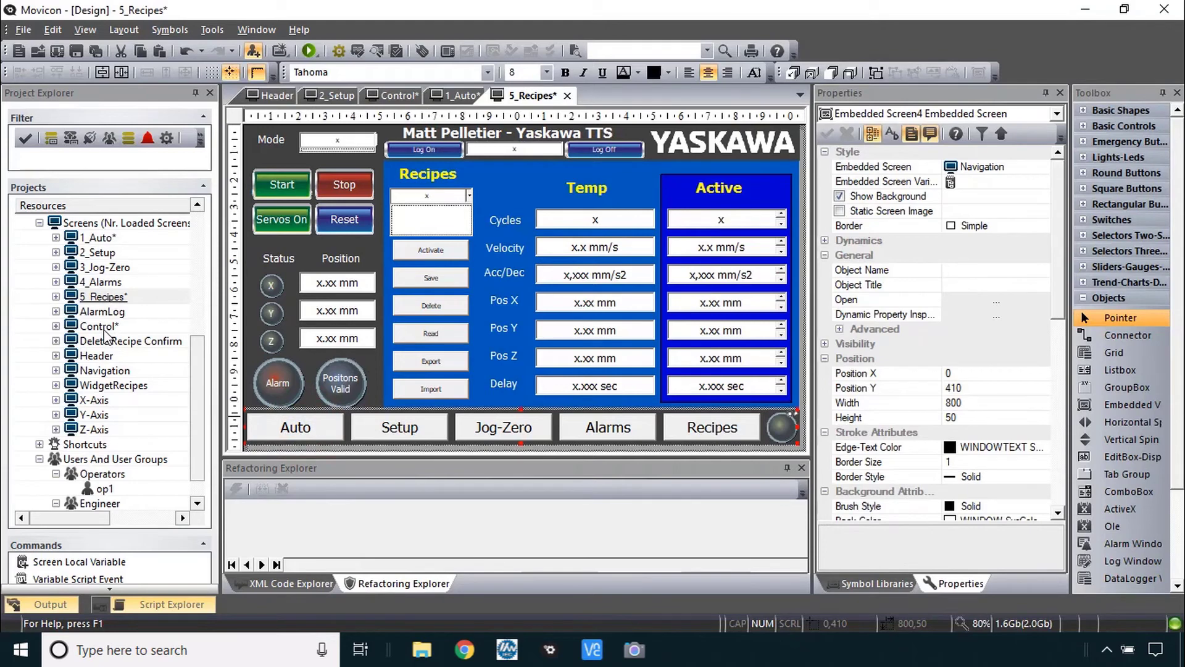
- Open the Navigation screen and review the Auto button's write access, keeping all levels
{"action": "double_click", "coordinate": [102, 370]}
{"action": "left_click", "coordinate": [309, 148]}
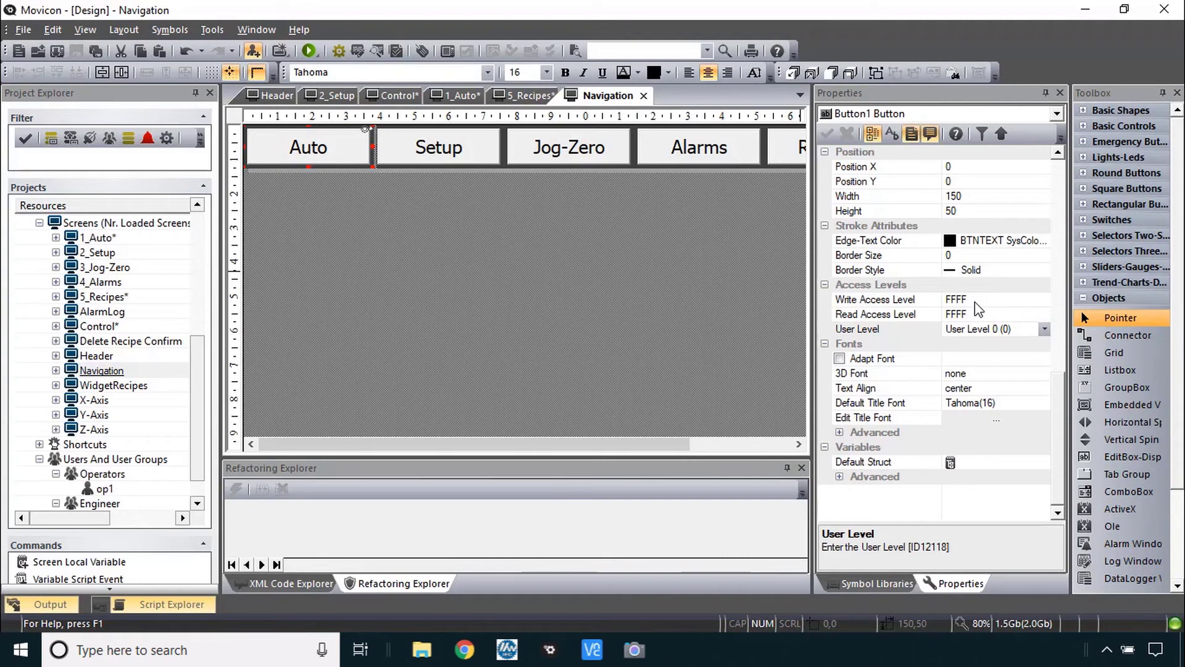
{"action": "double_click", "coordinate": [858, 300]}
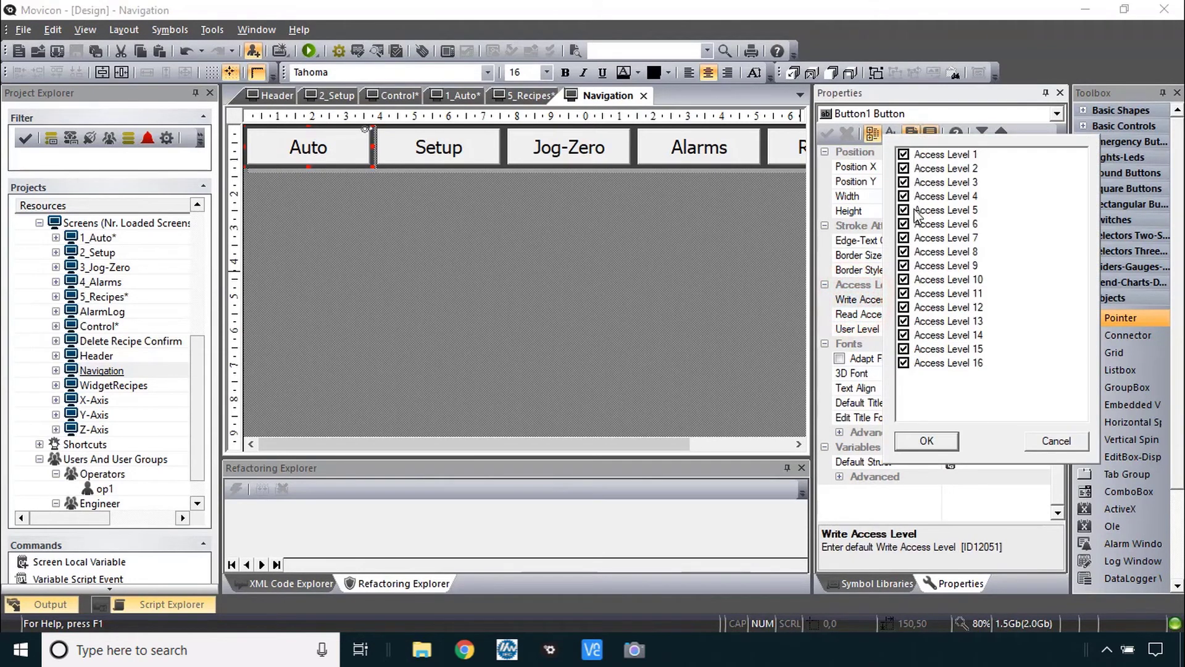
{"action": "left_click", "coordinate": [928, 440]}
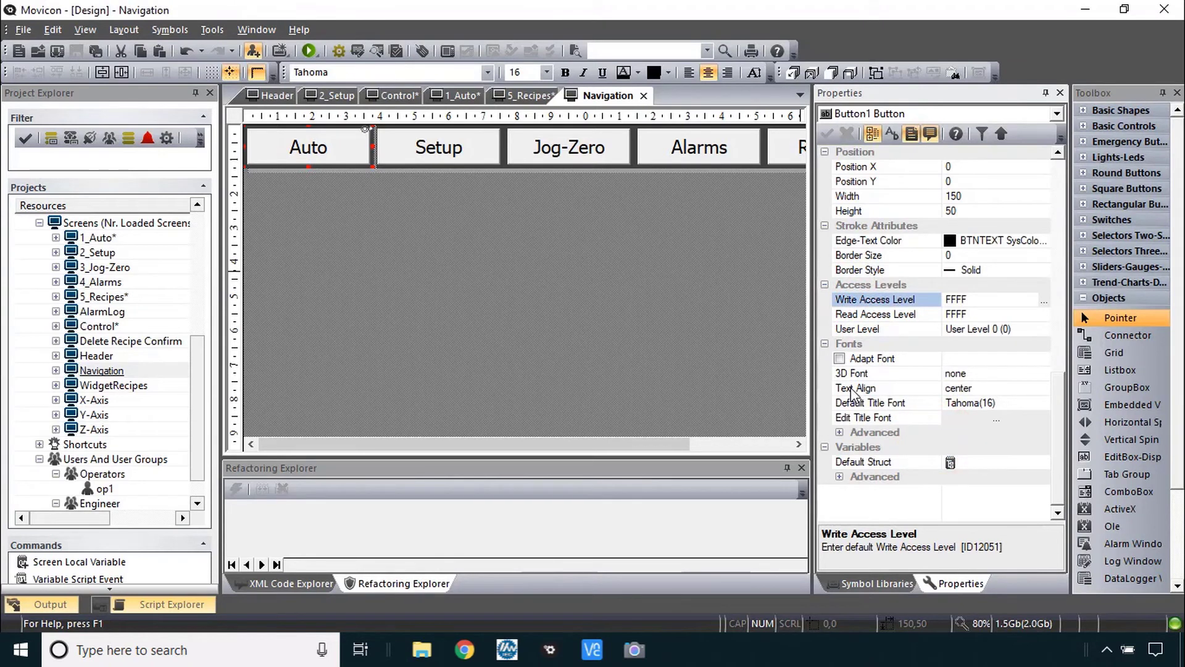
- Limit the Setup button's write access to Access Level 2 only (0002)
{"action": "left_click", "coordinate": [455, 159]}
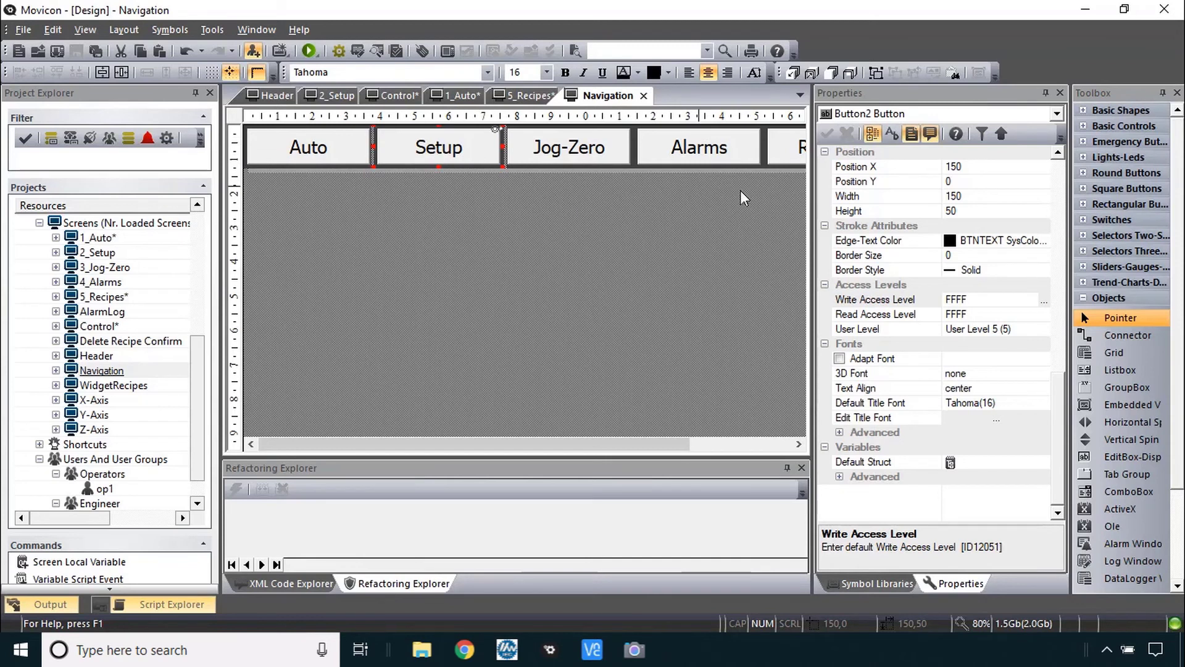
{"action": "double_click", "coordinate": [892, 301]}
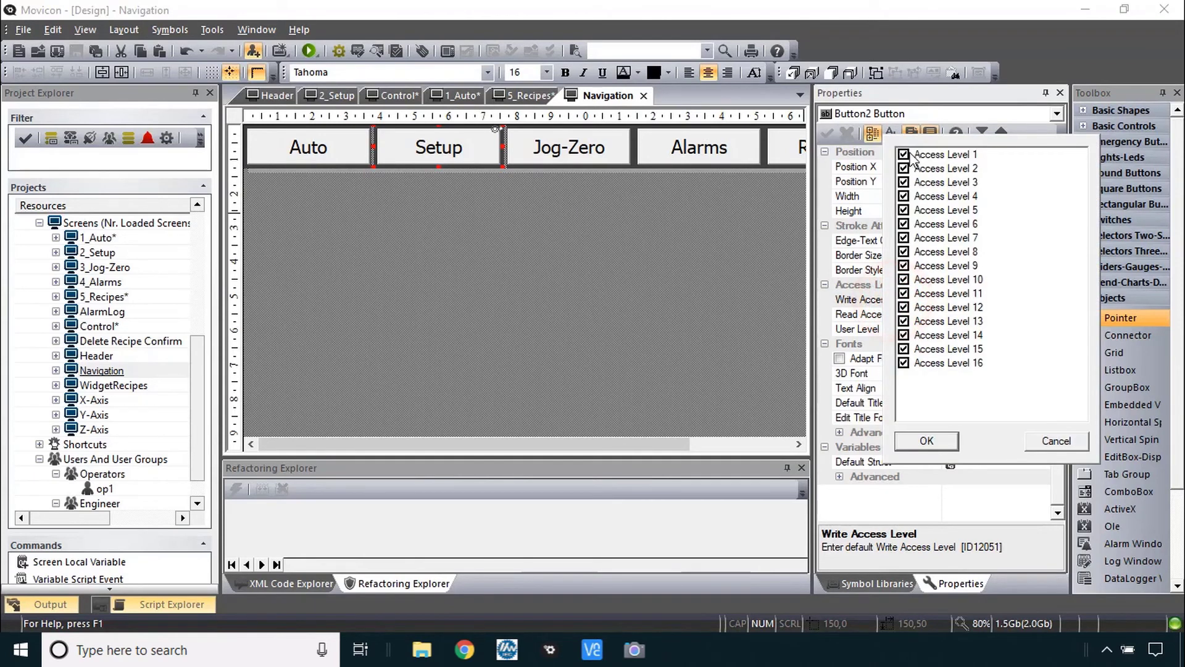
{"action": "left_click", "coordinate": [905, 155]}
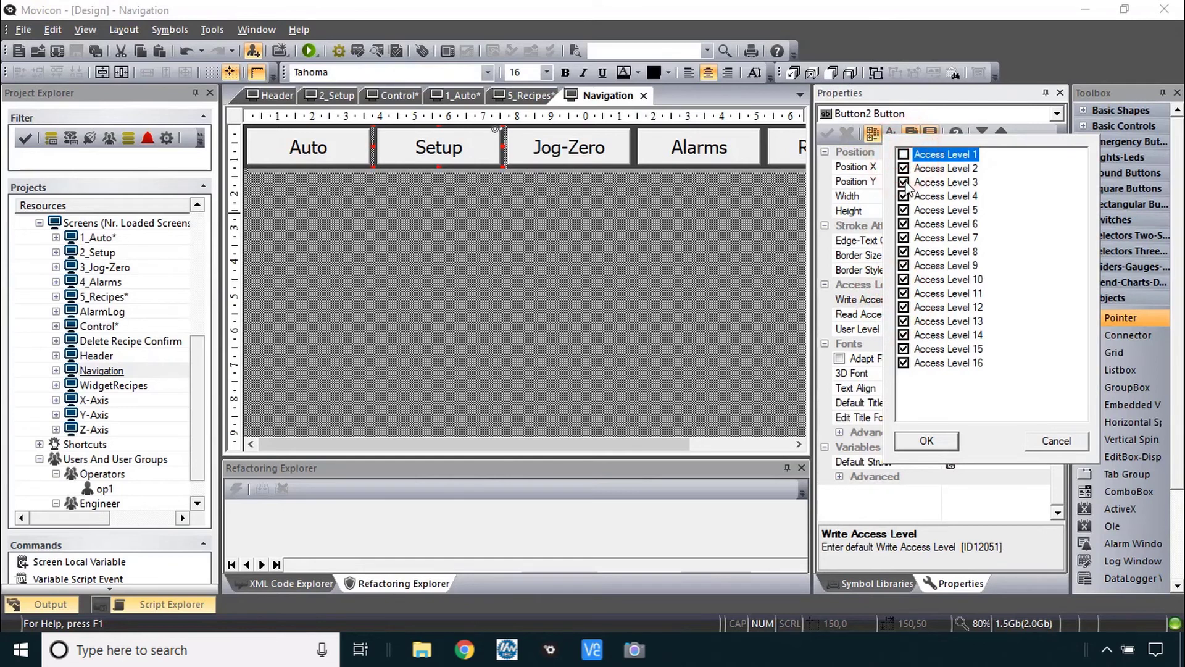
{"action": "left_click", "coordinate": [905, 183]}
{"action": "left_click", "coordinate": [905, 196]}
{"action": "left_click", "coordinate": [904, 211]}
{"action": "left_click", "coordinate": [904, 225]}
{"action": "left_click", "coordinate": [904, 238]}
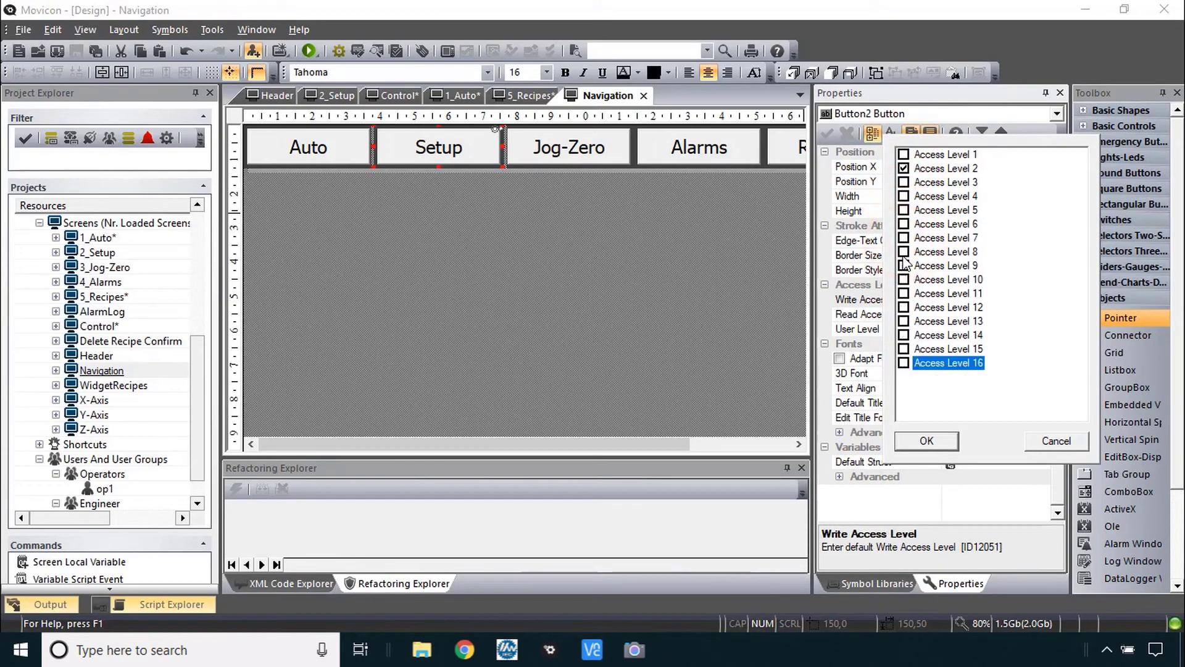
{"action": "left_click", "coordinate": [941, 448]}
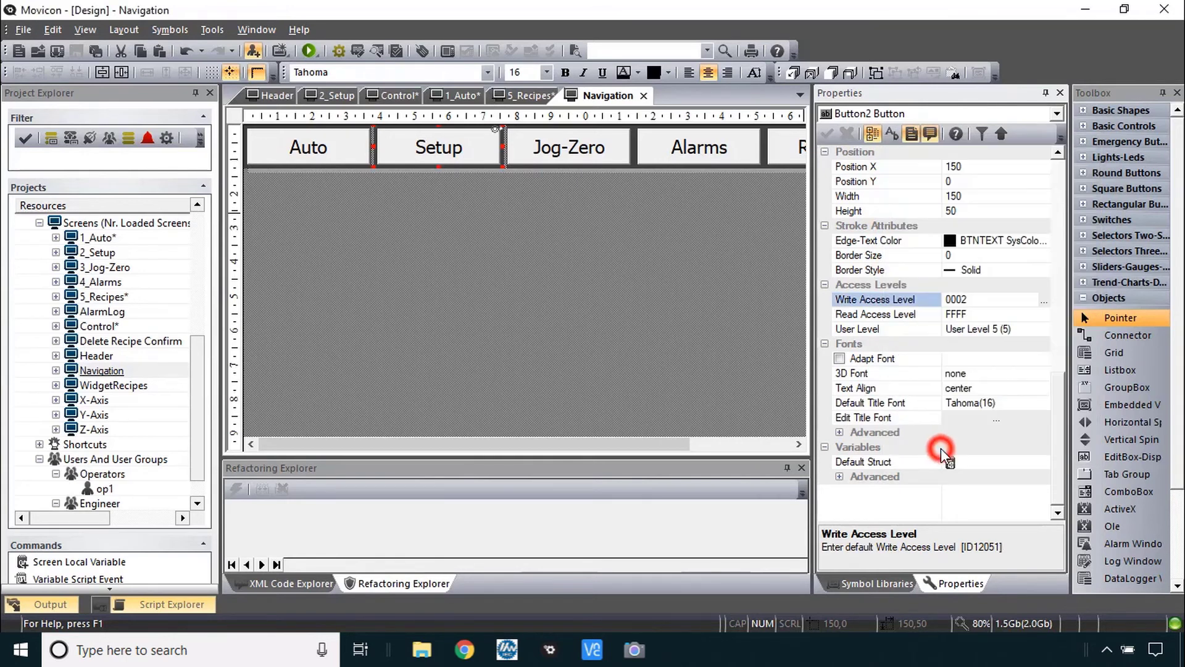
- Limit the Setup button's read access to Access Level 2 only (0002)
{"action": "left_click", "coordinate": [902, 315]}
{"action": "left_click", "coordinate": [902, 316]}
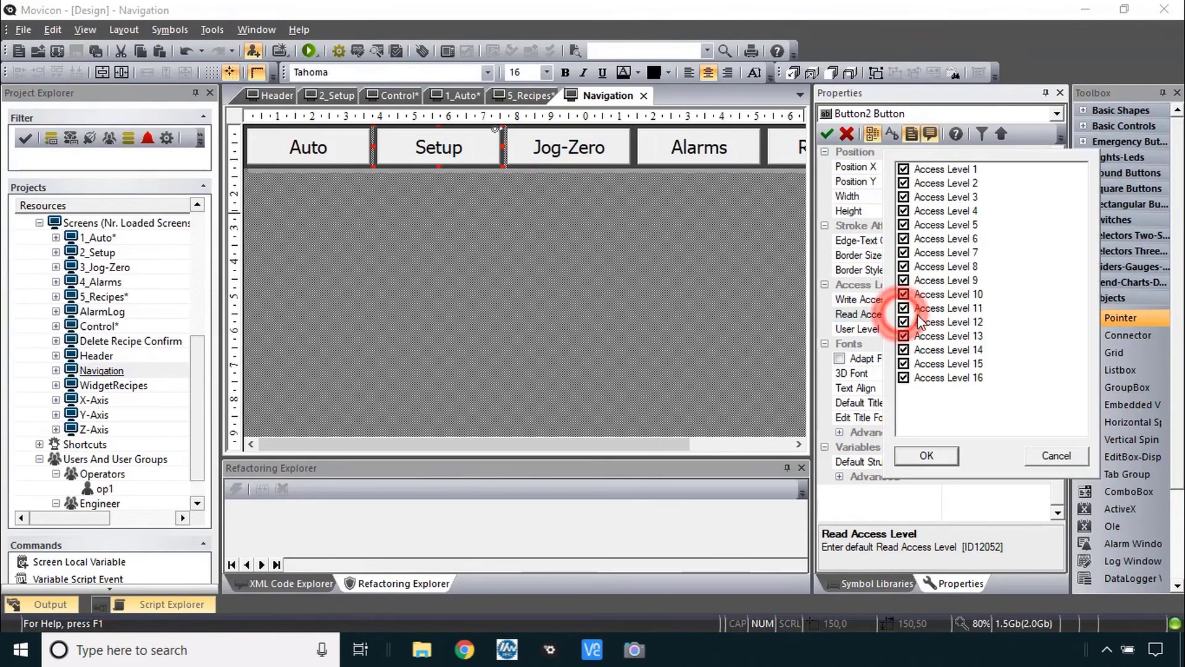
{"action": "left_click", "coordinate": [904, 378]}
{"action": "key", "text": "Up"}
{"action": "key", "text": "space"}
{"action": "key", "text": "Up"}
{"action": "key", "text": "space"}
{"action": "key", "text": "Up"}
{"action": "key", "text": "space"}
{"action": "key", "text": "Up"}
{"action": "key", "text": "space"}
{"action": "key", "text": "Up"}
{"action": "key", "text": "space"}
{"action": "key", "text": "Up"}
{"action": "key", "text": "space"}
{"action": "key", "text": "Up"}
{"action": "key", "text": "space"}
{"action": "key", "text": "Up"}
{"action": "key", "text": "space"}
{"action": "key", "text": "Up"}
{"action": "key", "text": "space"}
{"action": "key", "text": "Up"}
{"action": "key", "text": "space"}
{"action": "key", "text": "Up"}
{"action": "key", "text": "space"}
{"action": "key", "text": "Up"}
{"action": "key", "text": "space"}
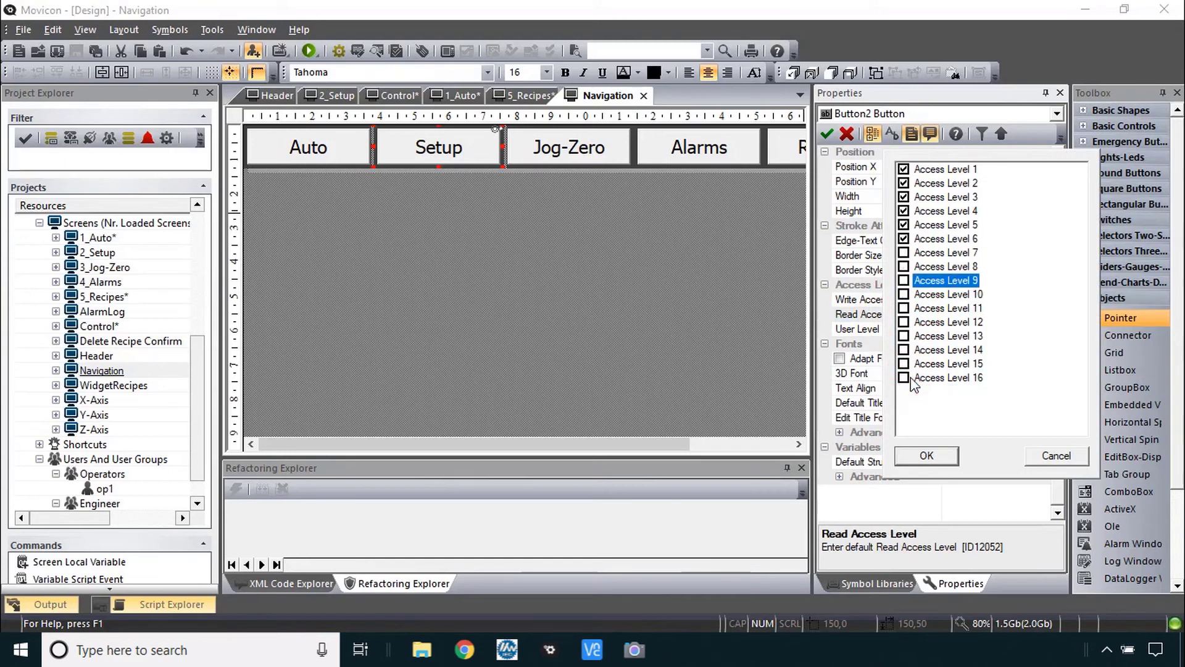
{"action": "key", "text": "Up"}
{"action": "key", "text": "space"}
{"action": "key", "text": "Up"}
{"action": "key", "text": "Up"}
{"action": "key", "text": "space"}
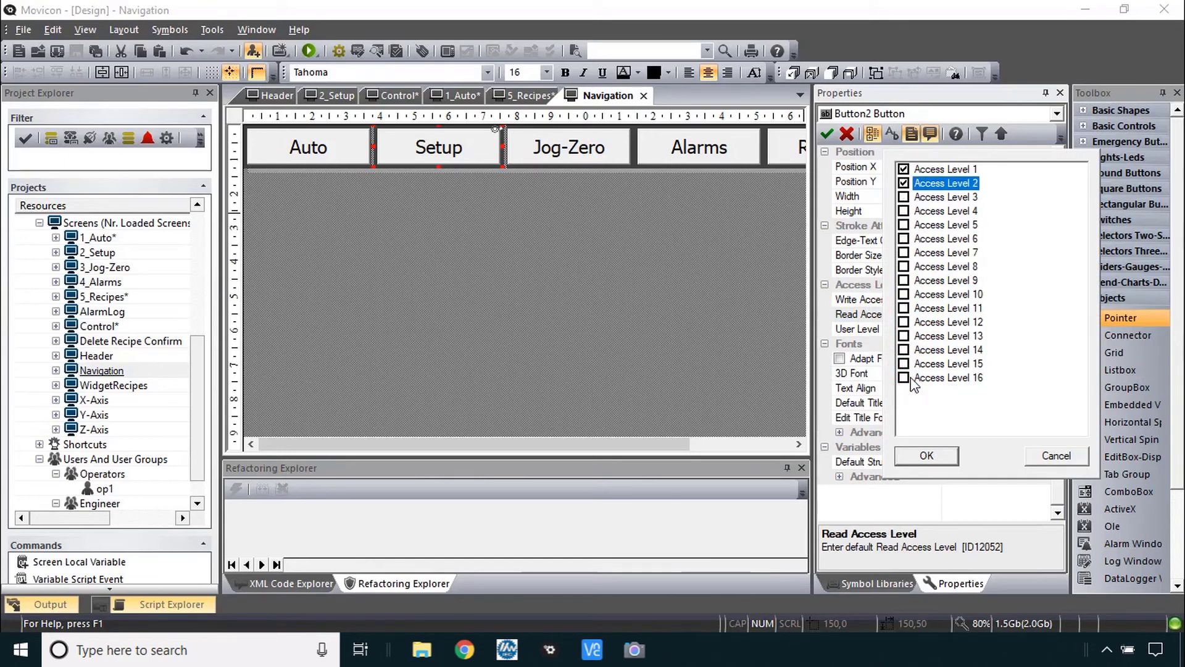
{"action": "left_click", "coordinate": [929, 457]}
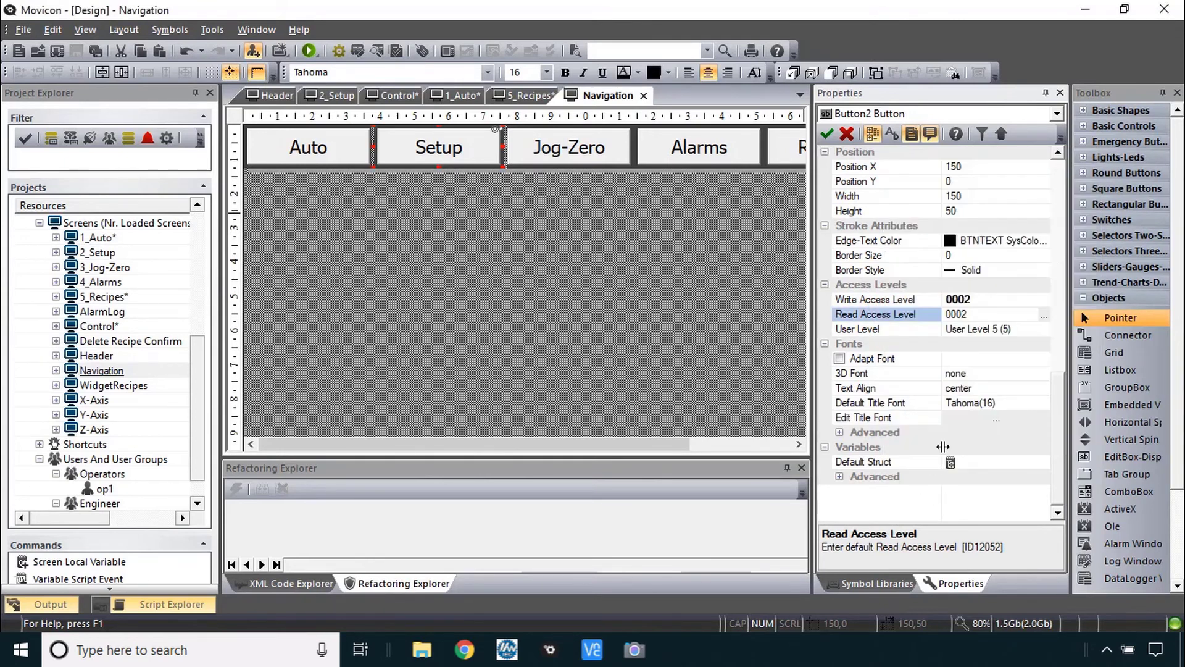
{"action": "left_click", "coordinate": [568, 148]}
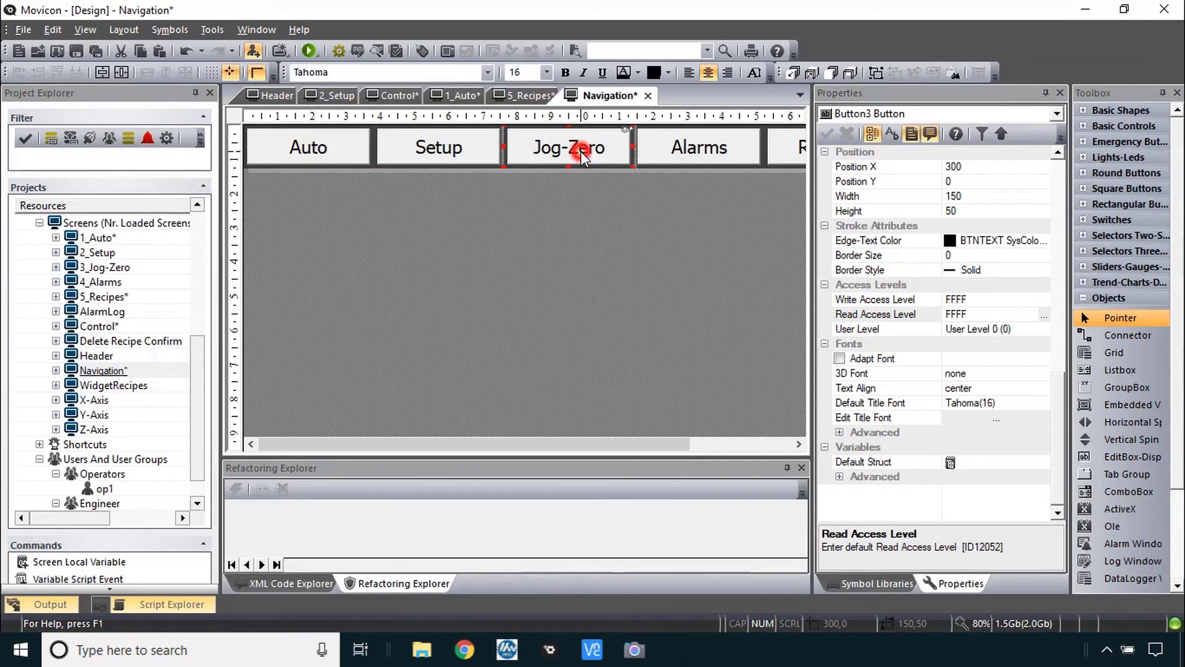
- Limit the Jog-Zero button's write access to Access Level 3 only (0004)
{"action": "left_click", "coordinate": [896, 301]}
{"action": "double_click", "coordinate": [896, 303]}
{"action": "left_click", "coordinate": [903, 154]}
{"action": "left_click", "coordinate": [903, 182]}
{"action": "left_click", "coordinate": [943, 406]}
{"action": "left_click", "coordinate": [935, 441]}
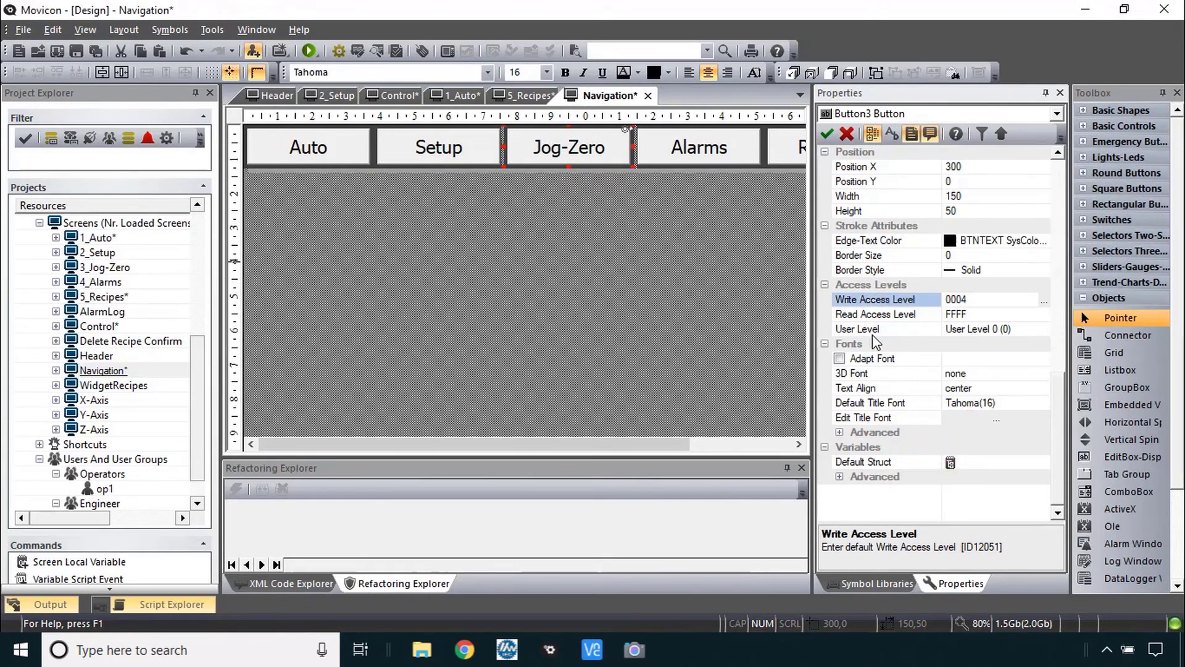
- Limit Jog-Zero's read access to Access Level 3 only (0004) and reopen the 5_Recipes screen
{"action": "double_click", "coordinate": [884, 319]}
{"action": "left_click", "coordinate": [903, 169]}
{"action": "left_click", "coordinate": [903, 182]}
{"action": "left_click", "coordinate": [927, 456]}
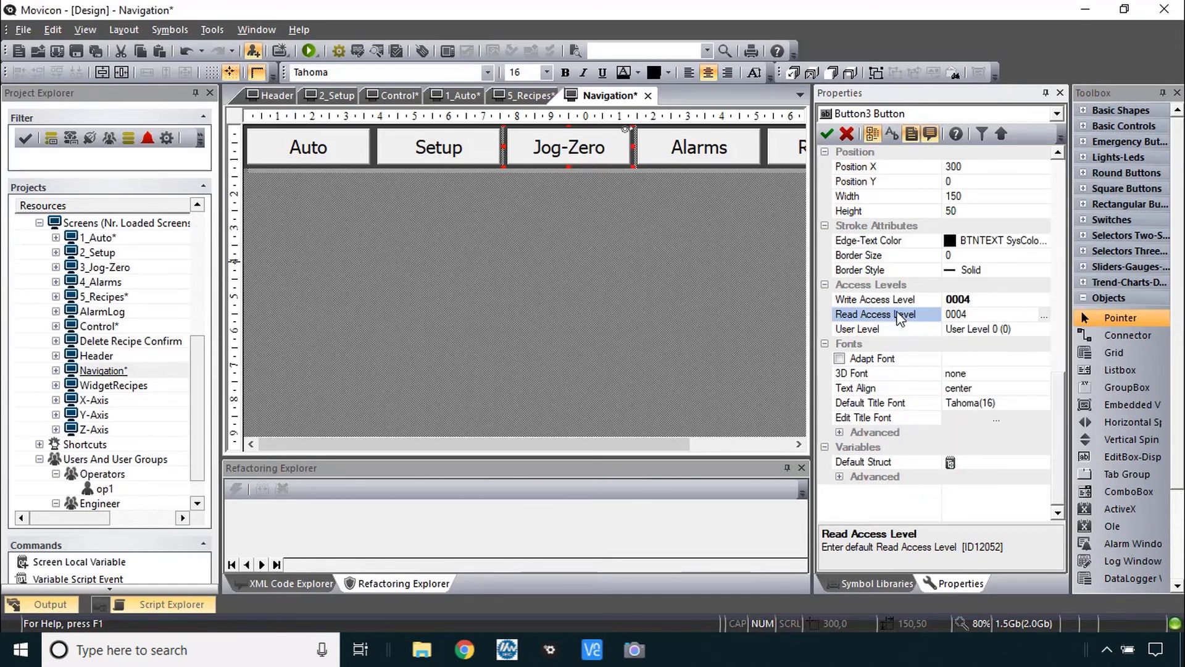
{"action": "left_click", "coordinate": [185, 371]}
{"action": "double_click", "coordinate": [105, 298]}
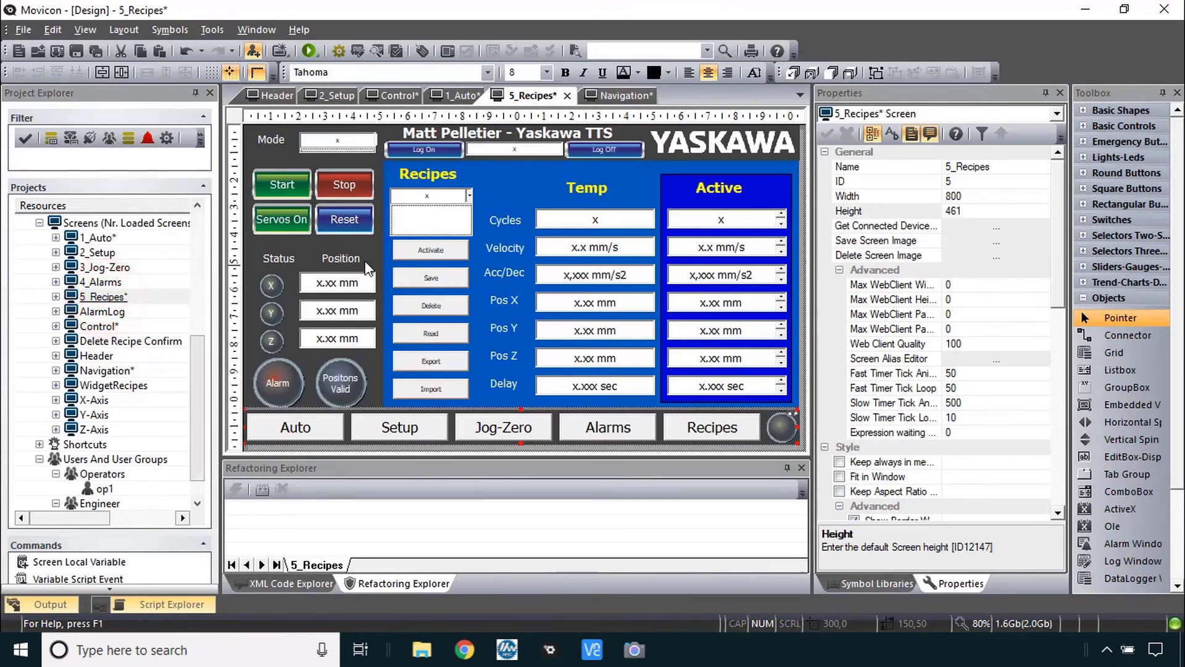
- Select the recipe combo box, its six recipe buttons and the seven Active column fields together
{"action": "left_click", "coordinate": [431, 220]}
{"action": "left_click", "coordinate": [431, 250], "text": "shift"}
{"action": "left_click", "coordinate": [445, 276], "text": "shift"}
{"action": "left_click", "coordinate": [441, 306], "text": "shift"}
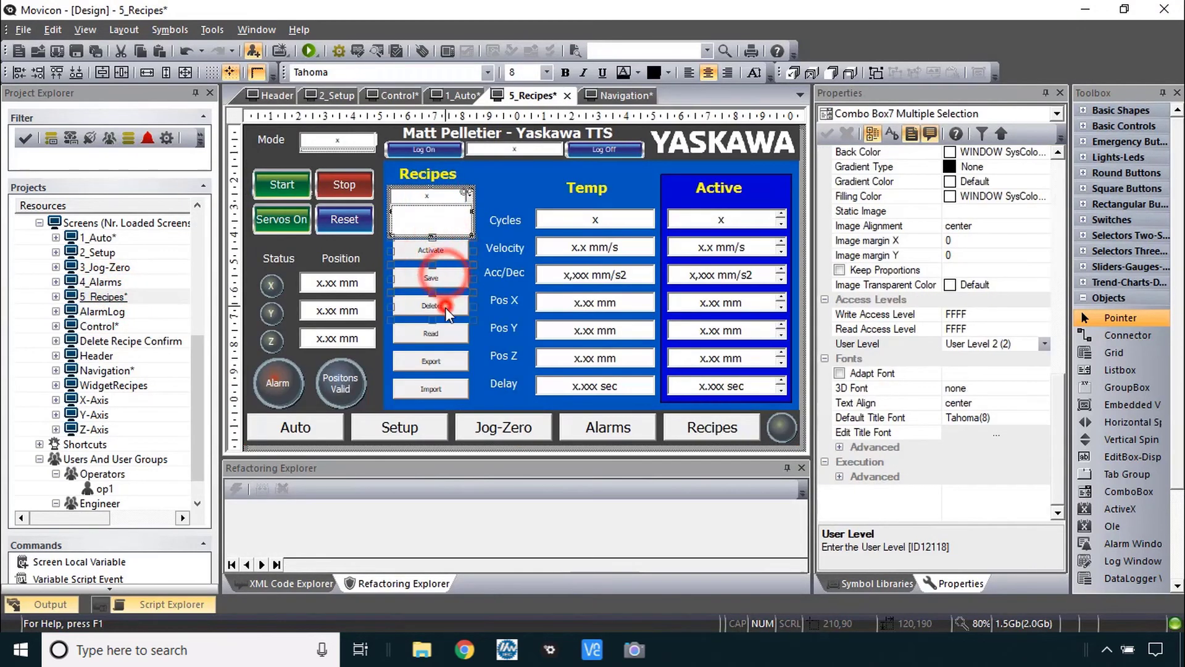
{"action": "left_click", "coordinate": [442, 333], "text": "shift"}
{"action": "left_click", "coordinate": [441, 361], "text": "shift"}
{"action": "left_click", "coordinate": [441, 390], "text": "shift"}
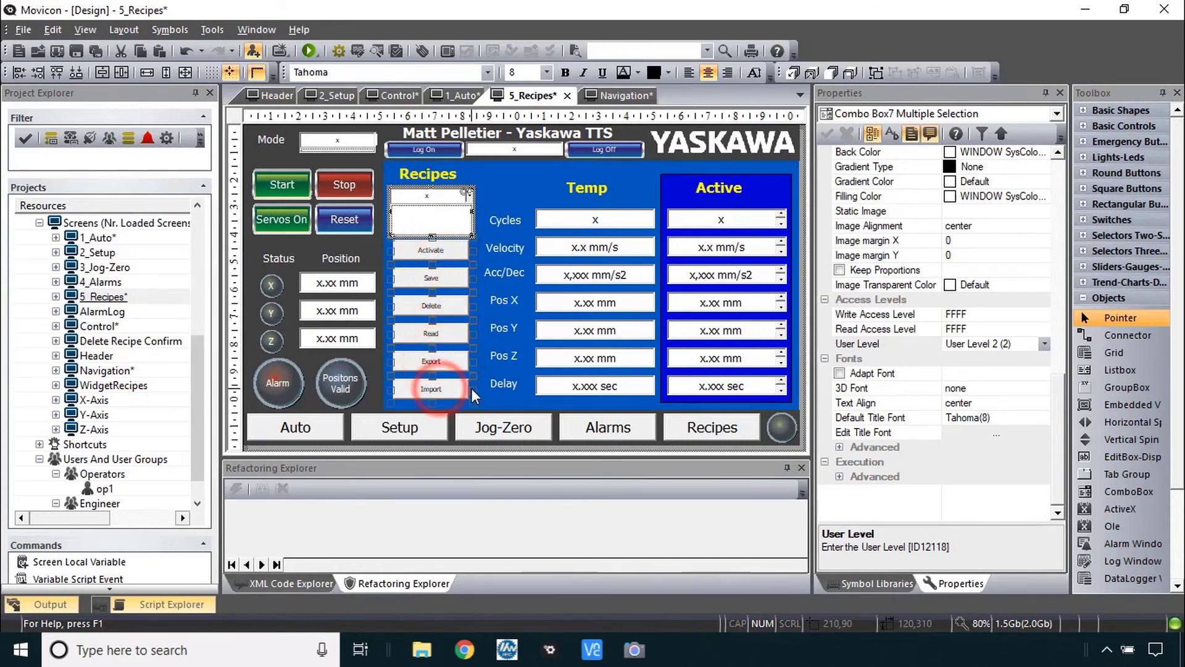
{"action": "left_click", "coordinate": [697, 387], "text": "shift"}
{"action": "left_click", "coordinate": [706, 358], "text": "shift"}
{"action": "left_click", "coordinate": [704, 330], "text": "shift"}
{"action": "left_click", "coordinate": [701, 303], "text": "shift"}
{"action": "left_click", "coordinate": [698, 275], "text": "shift"}
{"action": "left_click", "coordinate": [711, 247], "text": "shift"}
{"action": "left_click", "coordinate": [721, 221], "text": "shift"}
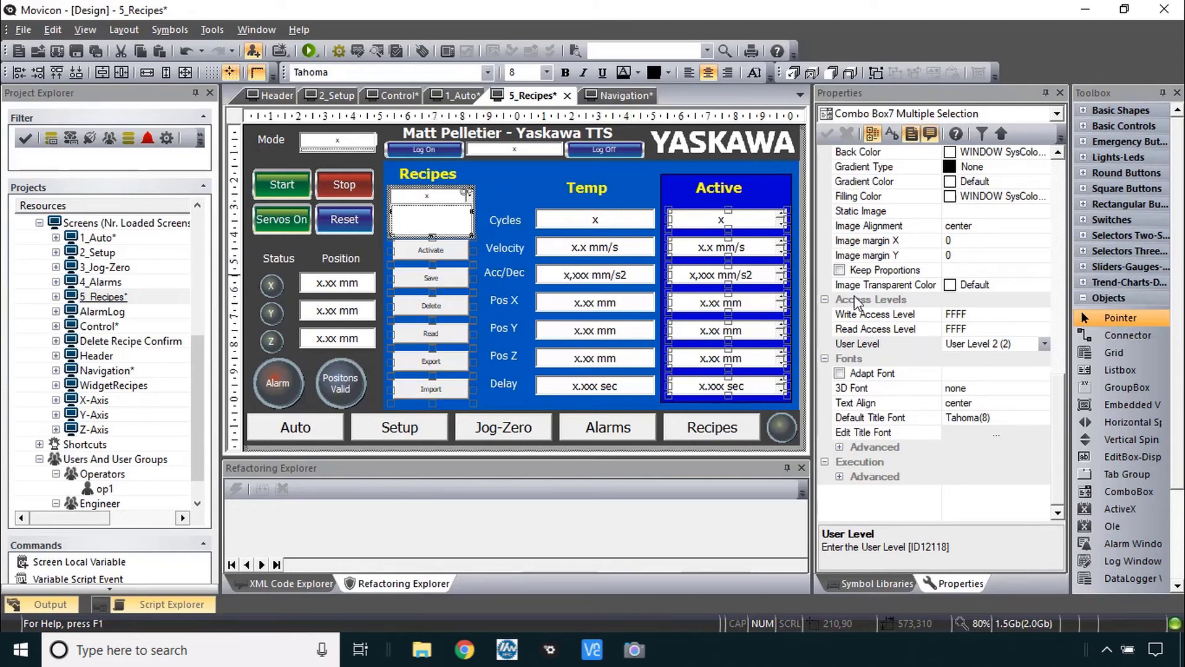
- Restrict the selected controls' Write Access Level to Level 5 only (0010)
{"action": "double_click", "coordinate": [886, 316]}
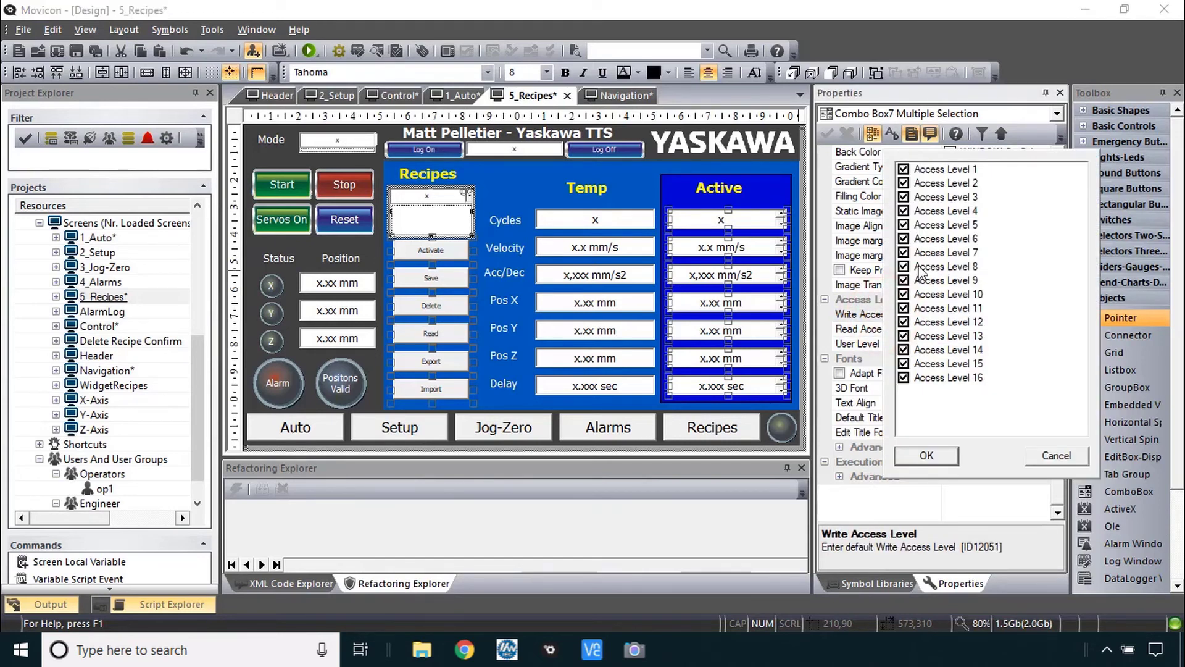
{"action": "left_click", "coordinate": [903, 211]}
{"action": "left_click", "coordinate": [903, 196]}
{"action": "left_click", "coordinate": [903, 183]}
{"action": "left_click", "coordinate": [903, 169]}
{"action": "left_click", "coordinate": [903, 238]}
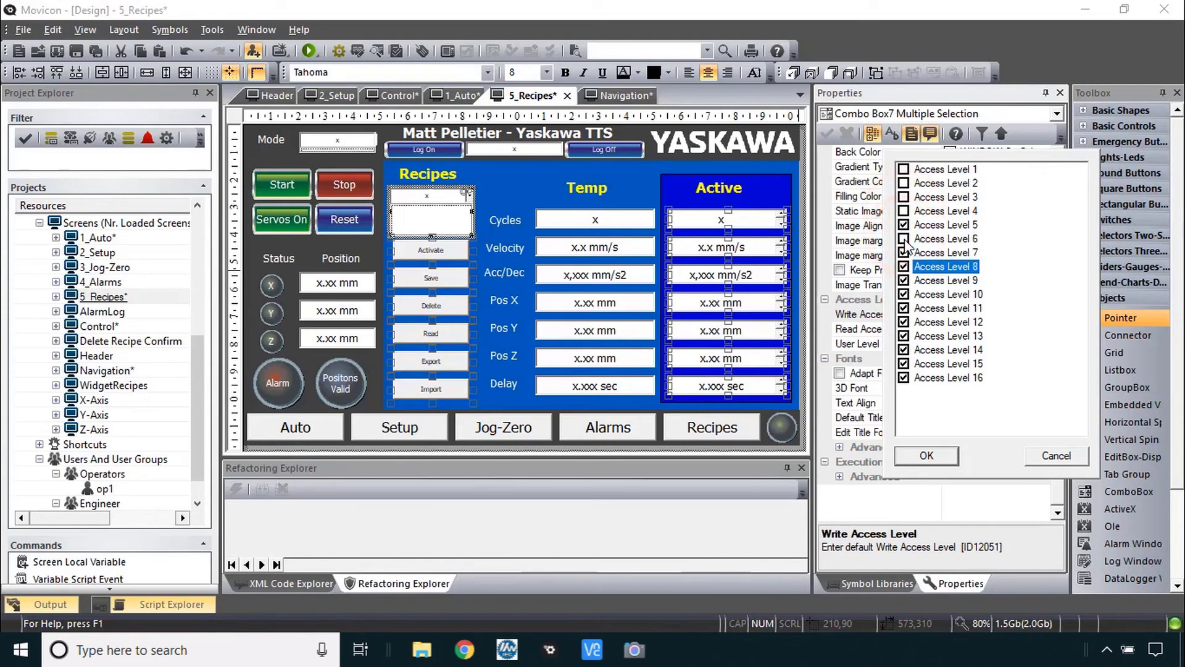
{"action": "left_click", "coordinate": [926, 454]}
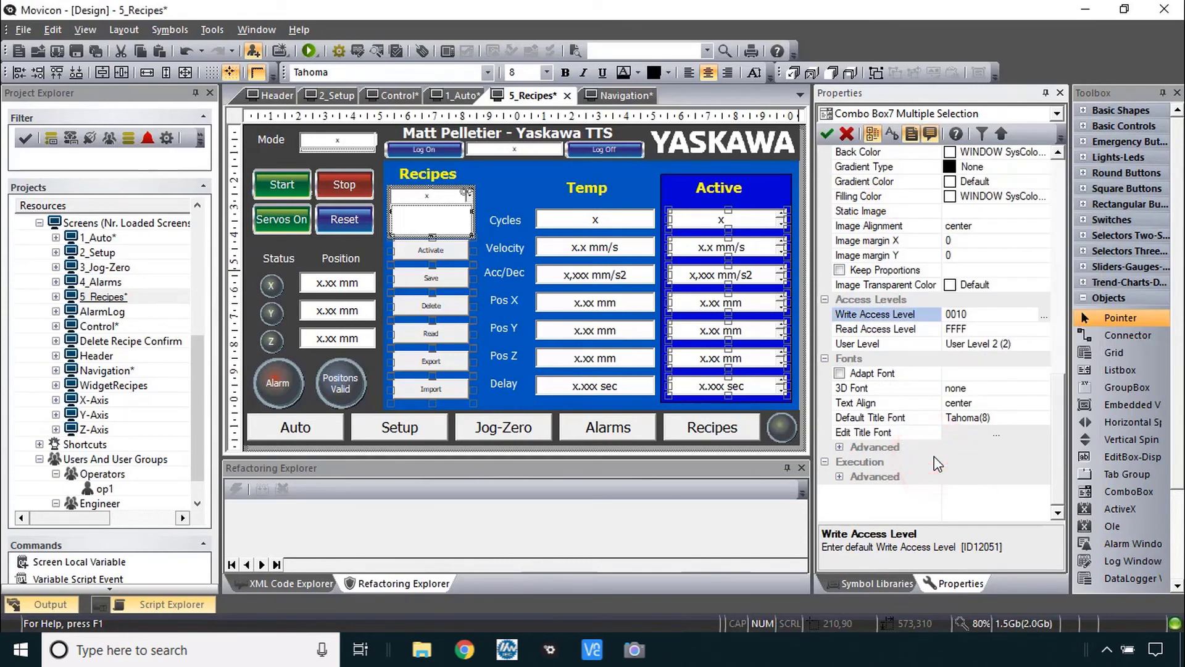
{"action": "left_click", "coordinate": [102, 489]}
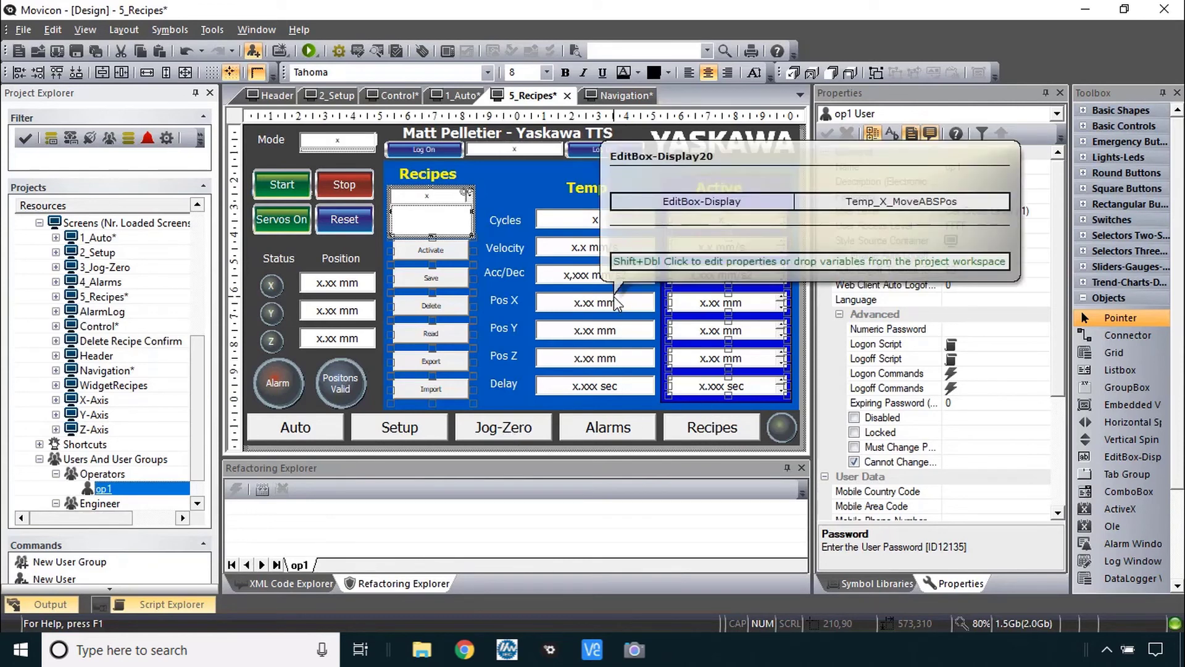
- Limit op1's User Access Level to levels 3 and 5 only (0014)
{"action": "double_click", "coordinate": [881, 226]}
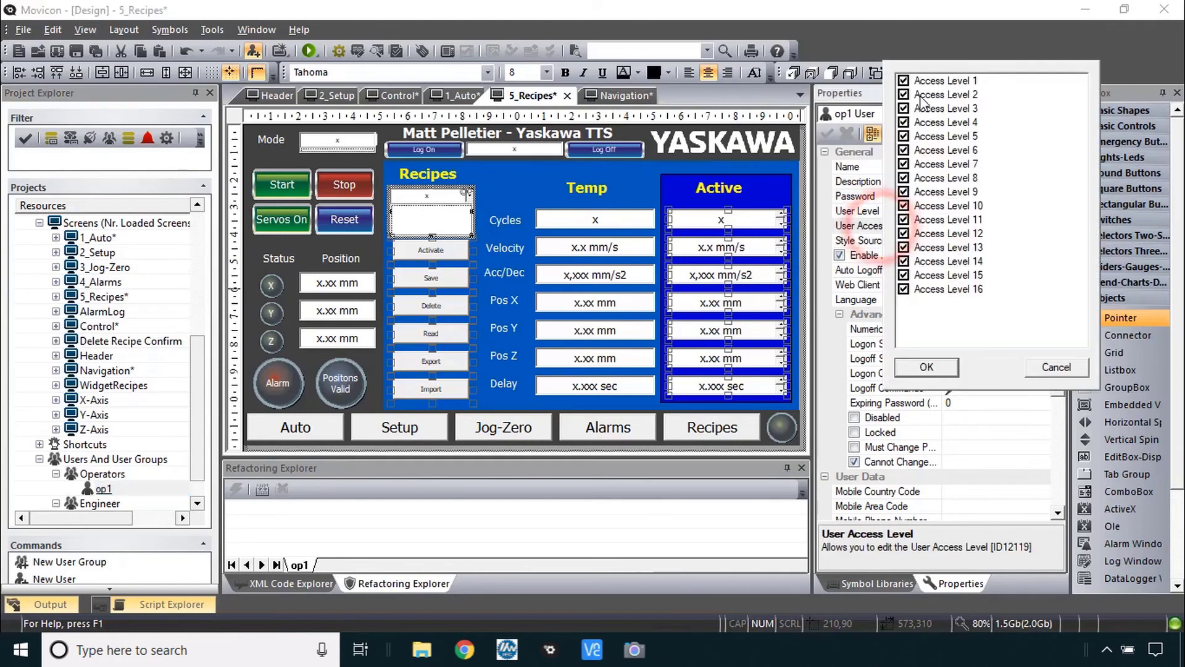
{"action": "left_click", "coordinate": [902, 80]}
{"action": "left_click", "coordinate": [903, 94]}
{"action": "left_click", "coordinate": [903, 121]}
{"action": "left_click", "coordinate": [903, 150]}
{"action": "left_click", "coordinate": [903, 164]}
{"action": "key", "text": "Down"}
{"action": "key", "text": "space"}
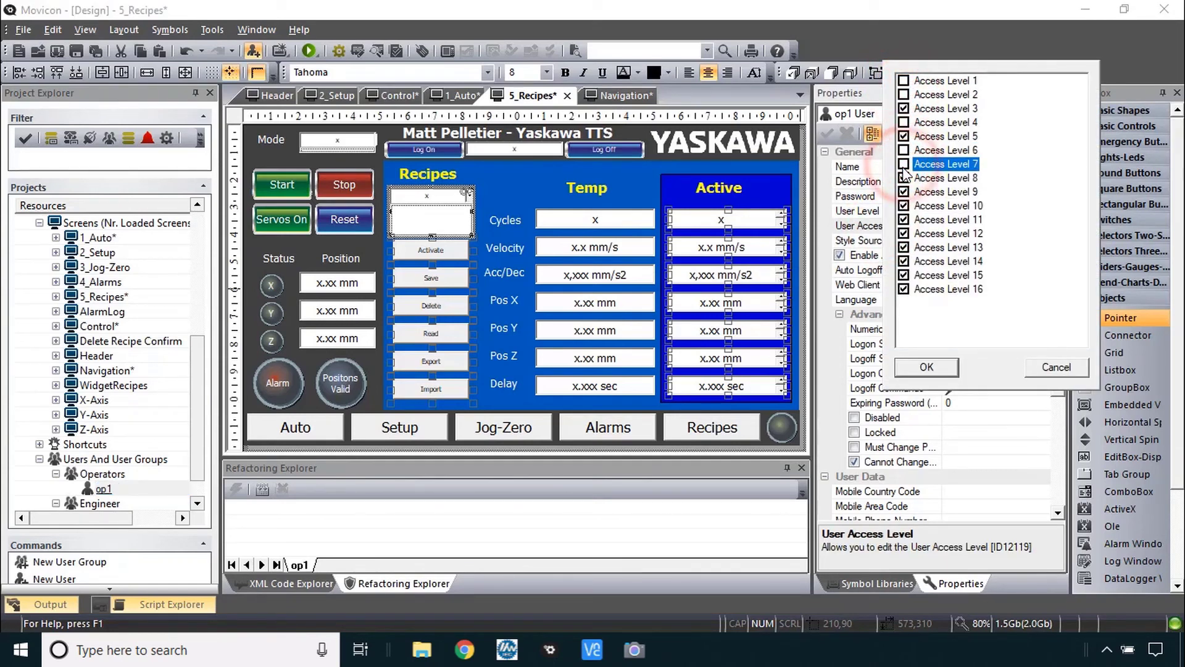
{"action": "key", "text": "Down"}
{"action": "key", "text": "space"}
{"action": "key", "text": "Down"}
{"action": "key", "text": "space"}
{"action": "key", "text": "Down"}
{"action": "key", "text": "space"}
{"action": "key", "text": "Down"}
{"action": "key", "text": "space"}
{"action": "key", "text": "Down"}
{"action": "key", "text": "space"}
{"action": "key", "text": "Down"}
{"action": "key", "text": "space"}
{"action": "key", "text": "Down"}
{"action": "key", "text": "space"}
{"action": "key", "text": "Down"}
{"action": "key", "text": "space"}
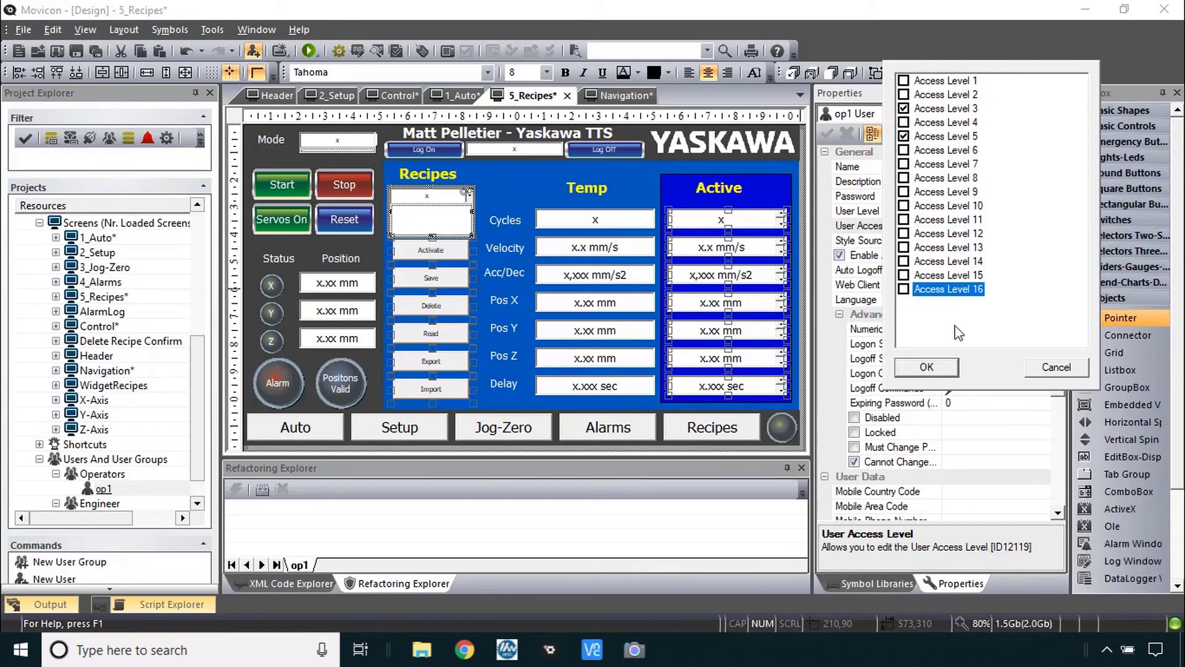
{"action": "left_click", "coordinate": [927, 367]}
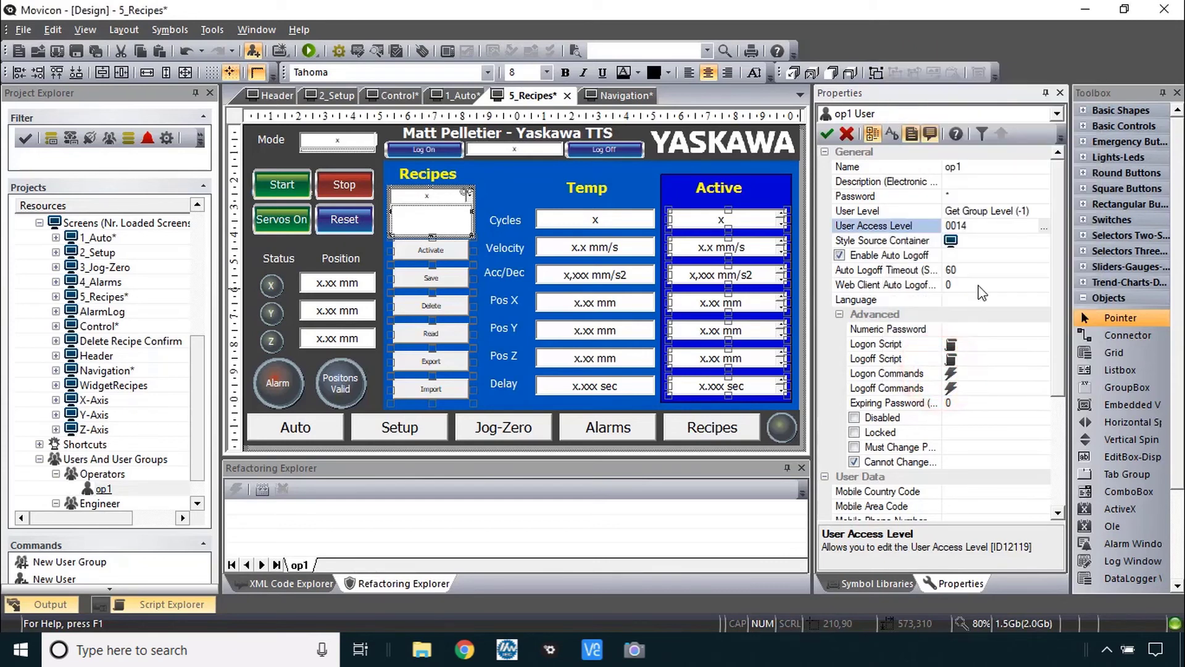
{"action": "scroll", "coordinate": [111, 509], "scroll_direction": "down", "scroll_amount": 1}
{"action": "left_click", "coordinate": [109, 507]}
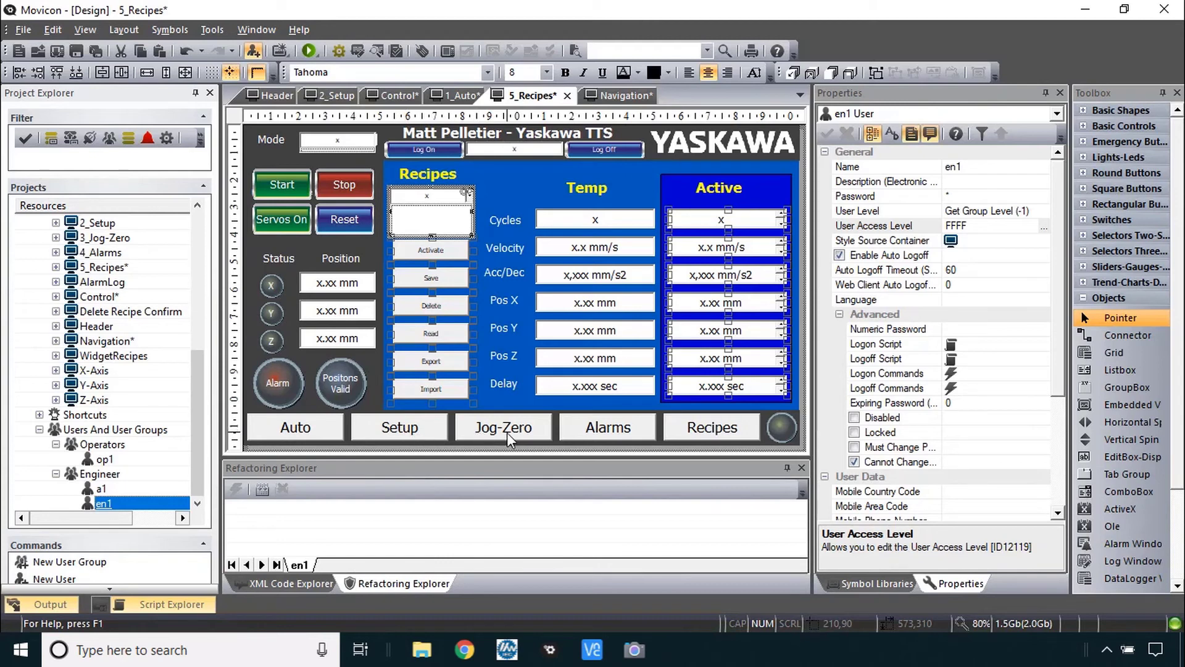
- Uncheck every level except 2 and 3 in en1's User Access Level, giving 0006
{"action": "mouse_move", "coordinate": [505, 432]}
{"action": "mouse_move", "coordinate": [724, 230]}
{"action": "left_click", "coordinate": [1043, 227]}
{"action": "left_click", "coordinate": [903, 81]}
{"action": "left_click", "coordinate": [903, 123]}
{"action": "left_click", "coordinate": [903, 136]}
{"action": "left_click", "coordinate": [903, 150]}
{"action": "key", "text": "Down"}
{"action": "key", "text": "space"}
{"action": "key", "text": "Down"}
{"action": "key", "text": "space"}
{"action": "key", "text": "Down"}
{"action": "key", "text": "space"}
{"action": "key", "text": "Down"}
{"action": "key", "text": "space"}
{"action": "key", "text": "Down"}
{"action": "key", "text": "space"}
{"action": "key", "text": "Down"}
{"action": "key", "text": "space"}
{"action": "key", "text": "Down"}
{"action": "key", "text": "space"}
{"action": "key", "text": "Down"}
{"action": "key", "text": "space"}
{"action": "key", "text": "Down"}
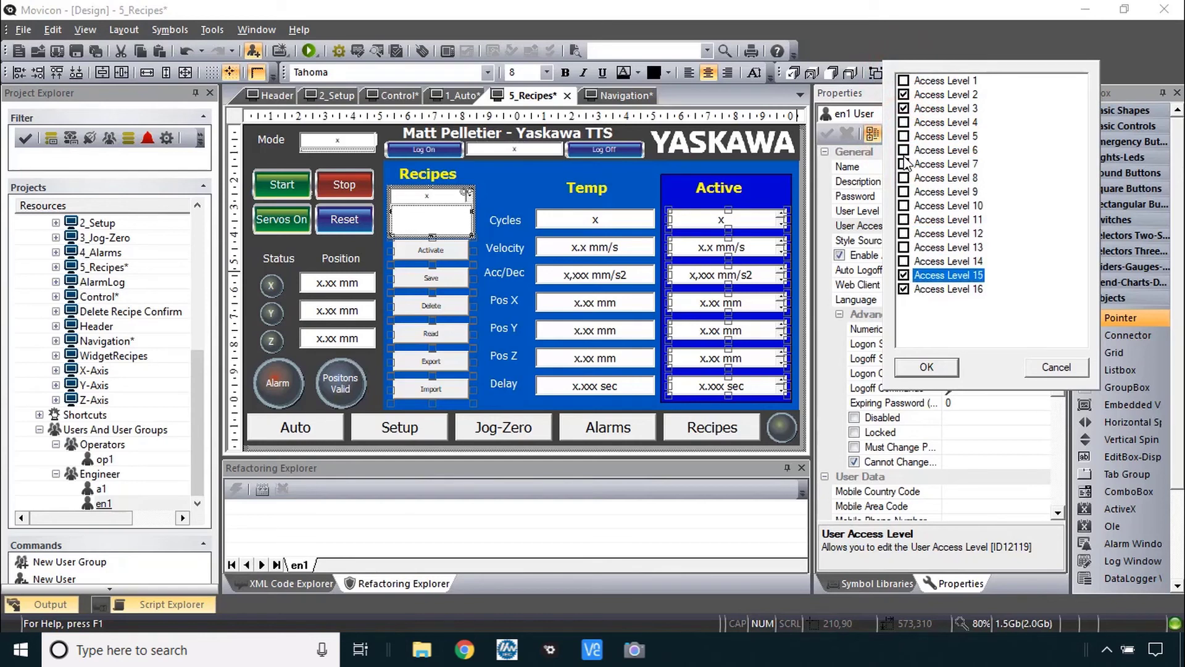
{"action": "left_click", "coordinate": [944, 369]}
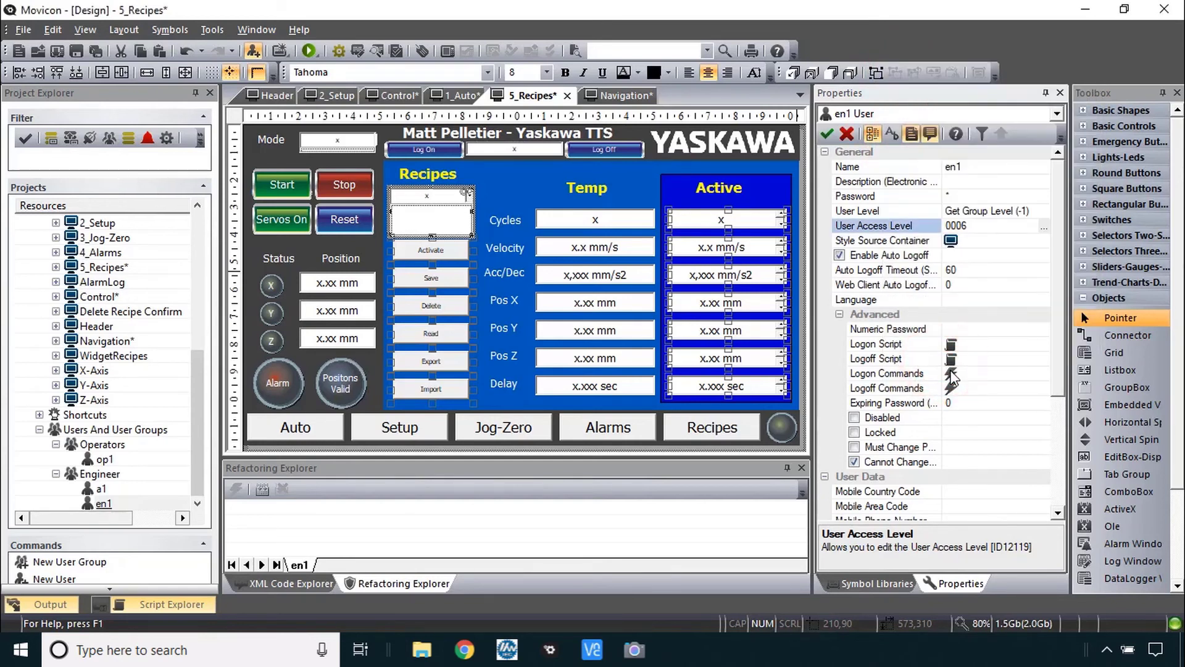
- Save and run the project, confirming Activate and Servos On each demand a login
{"action": "left_click", "coordinate": [309, 51]}
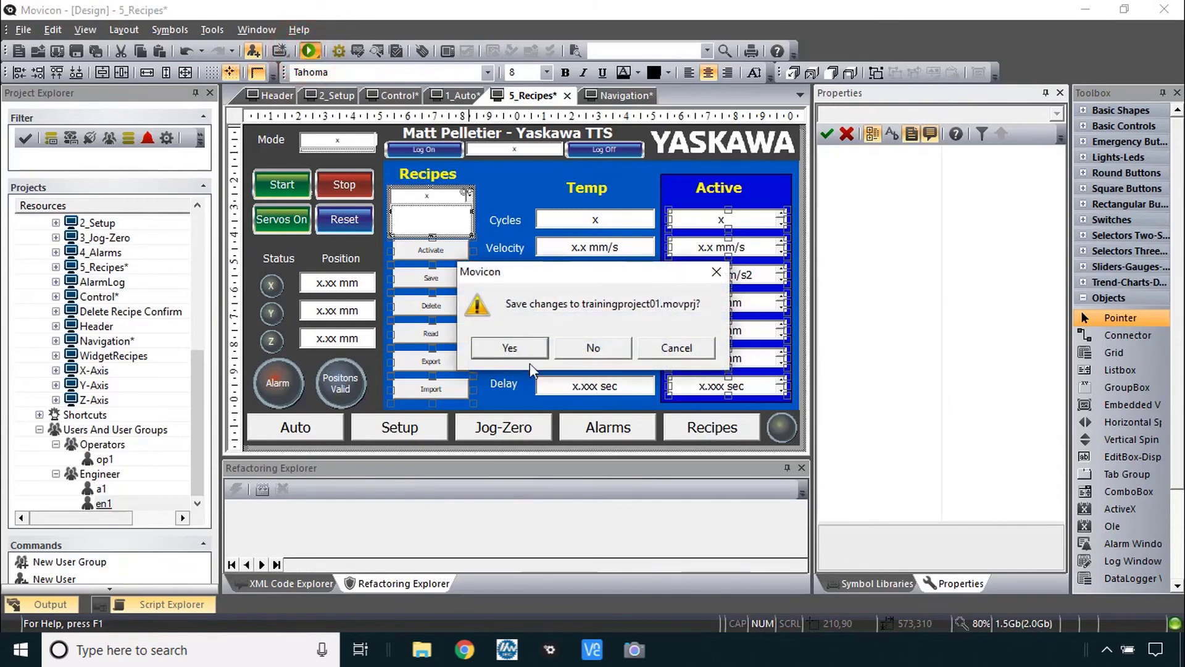
{"action": "left_click", "coordinate": [508, 348]}
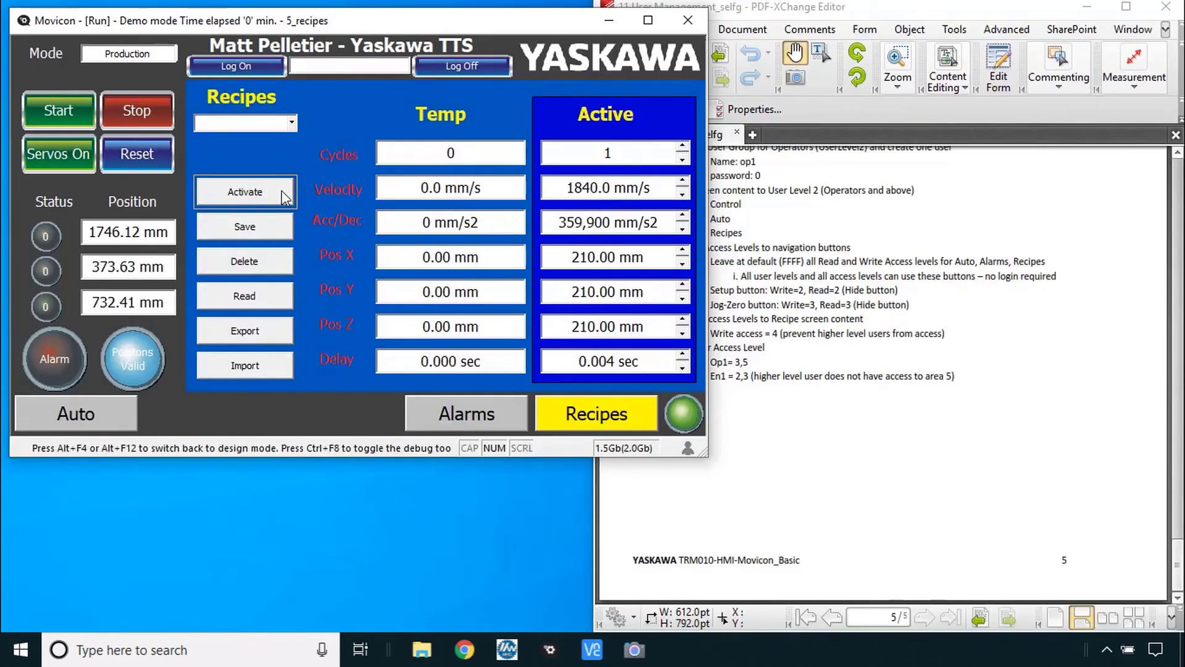
{"action": "left_click", "coordinate": [269, 191]}
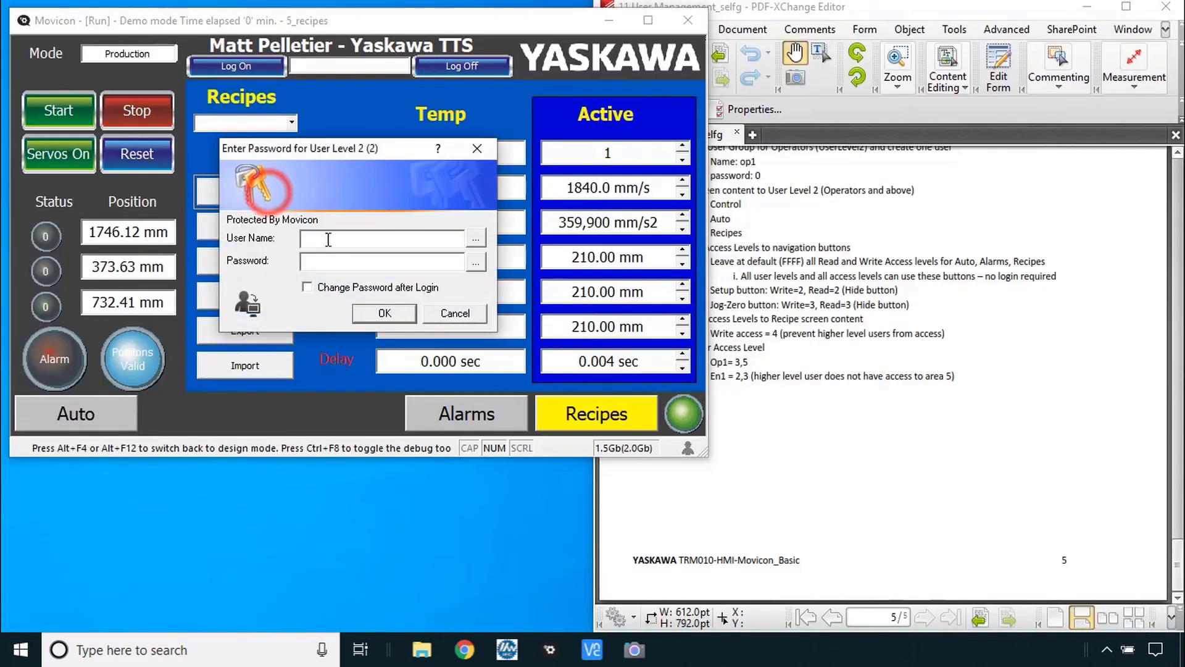
{"action": "left_click", "coordinate": [453, 314]}
{"action": "left_click", "coordinate": [59, 154]}
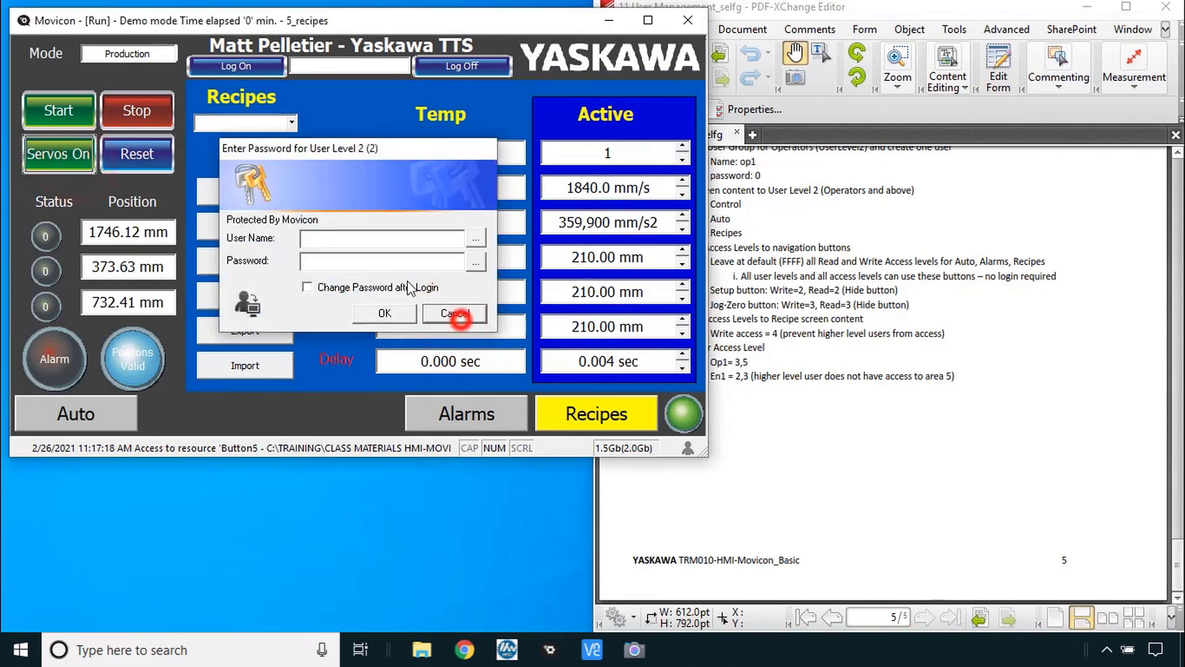
{"action": "left_click", "coordinate": [457, 315]}
- Visit the Alarms and Auto screens, then open and close the AlarmLog on Alarms
{"action": "left_click", "coordinate": [445, 416]}
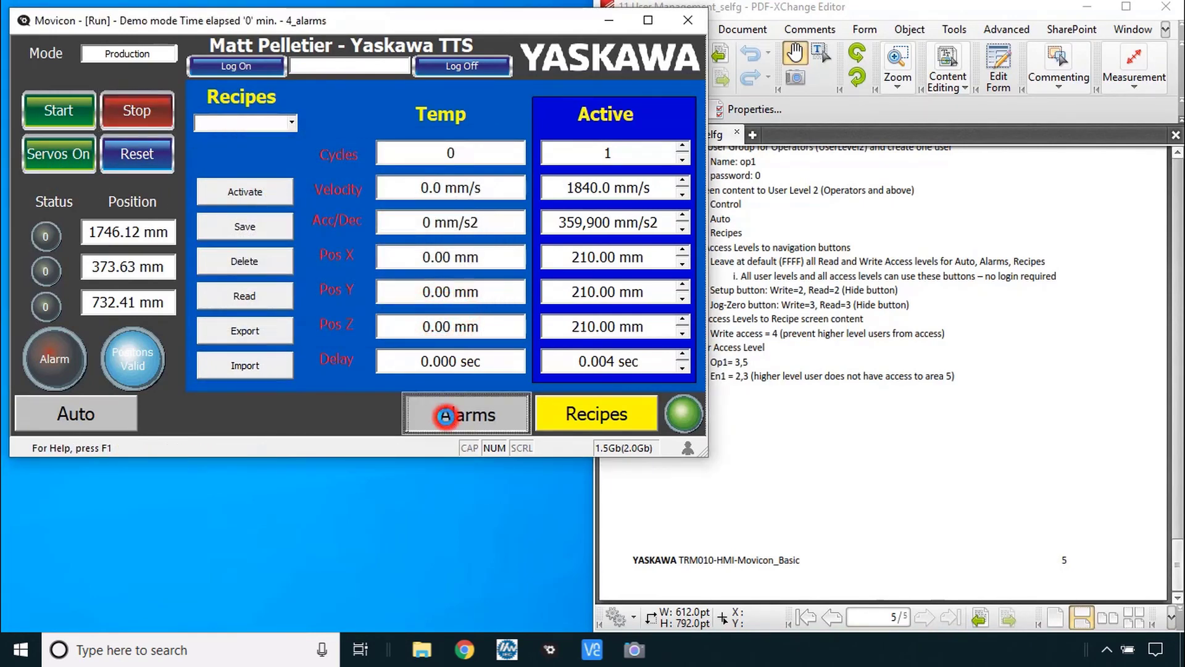
{"action": "left_click", "coordinate": [88, 422]}
{"action": "left_click", "coordinate": [323, 369]}
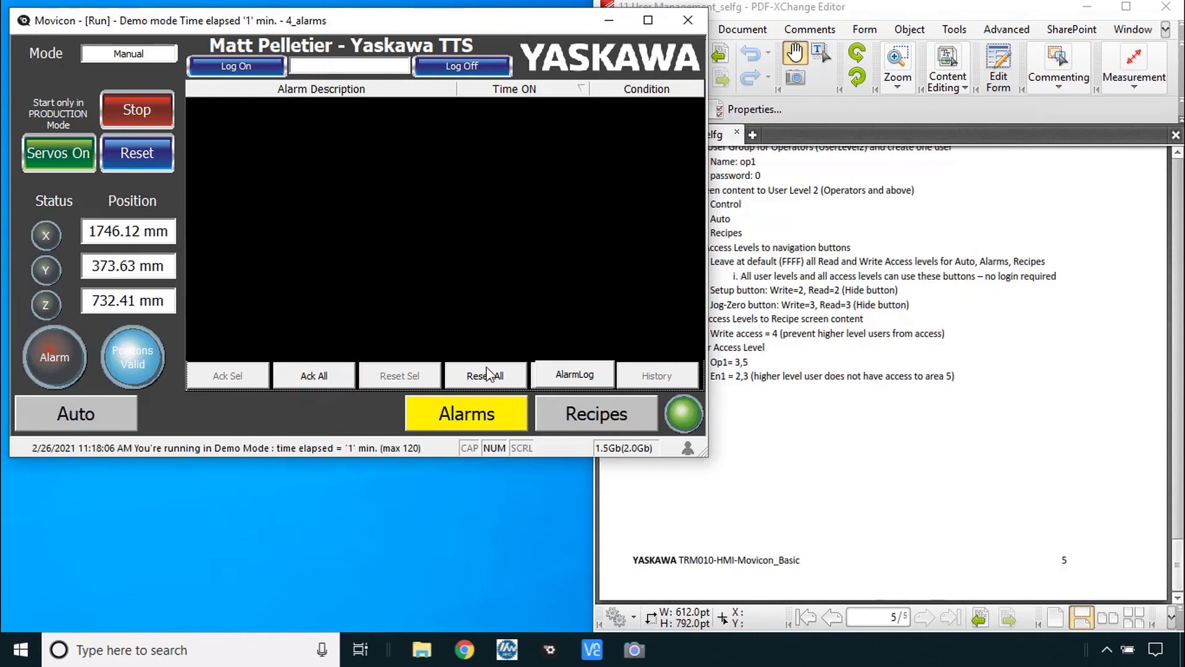
{"action": "left_click", "coordinate": [572, 373]}
{"action": "left_click", "coordinate": [602, 445]}
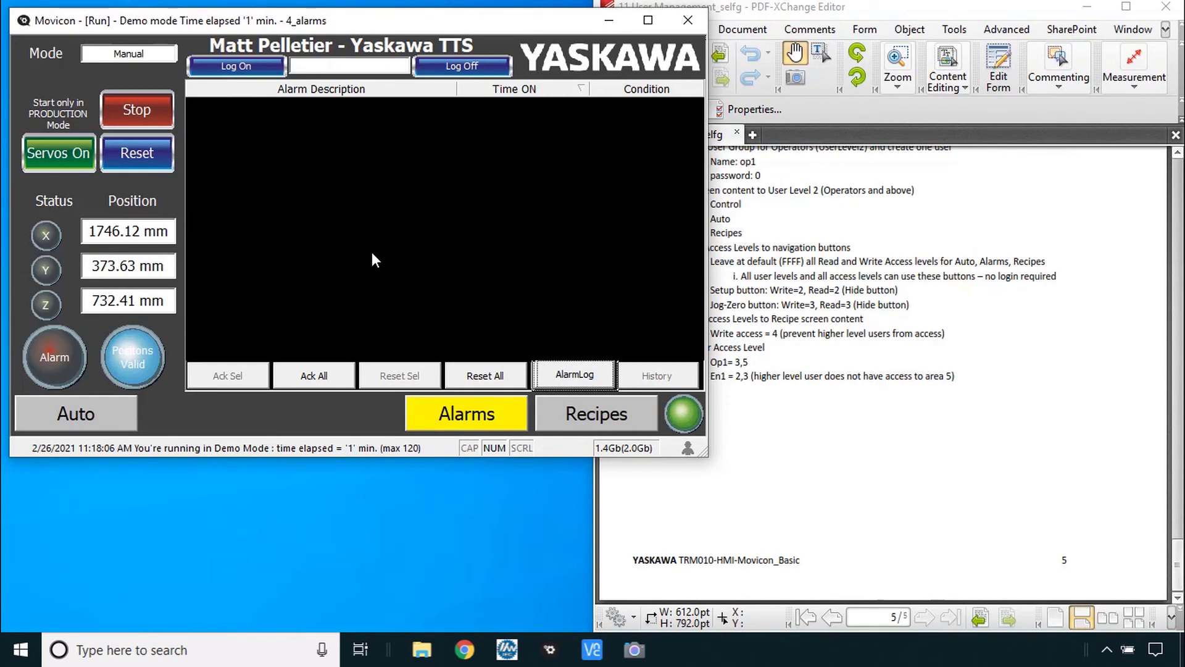
- Log in to the runtime as user op1 with its password
{"action": "left_click", "coordinate": [261, 64]}
{"action": "type", "text": "op1"}
{"action": "key", "text": "Tab"}
{"action": "type", "text": "0"}
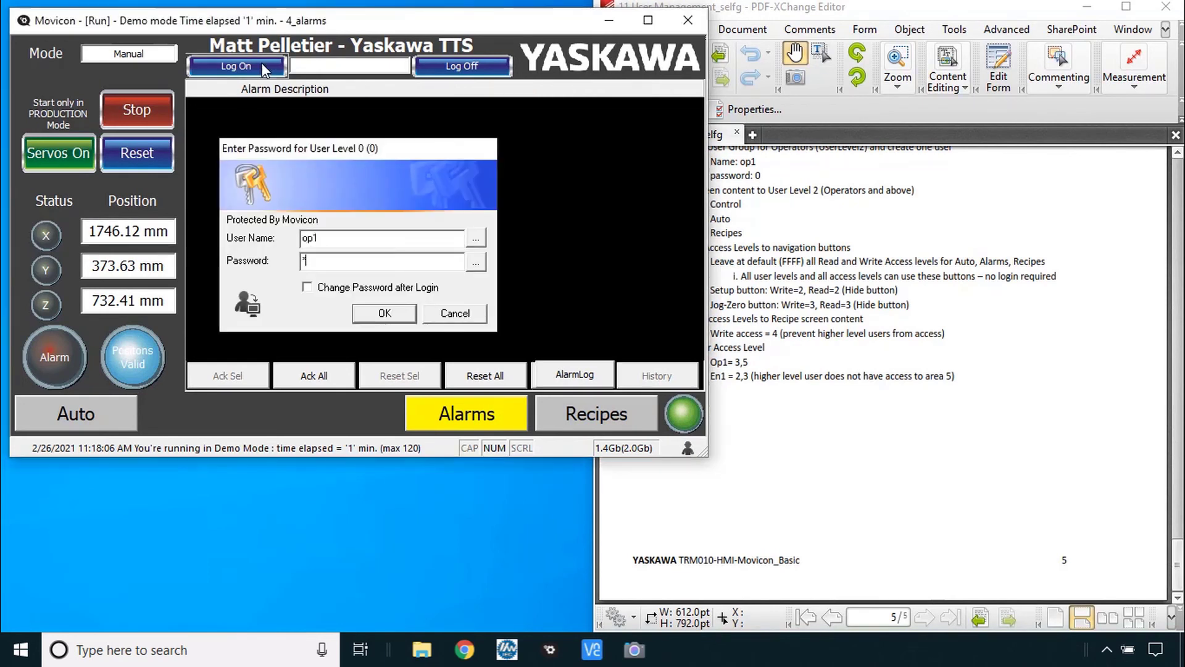
{"action": "key", "text": "Return"}
- On the Jog-Zero screen, jog the axis negative and positive, then view Y and Z axes
{"action": "left_click", "coordinate": [344, 417]}
{"action": "left_click", "coordinate": [261, 179]}
{"action": "left_click", "coordinate": [378, 145]}
{"action": "left_click", "coordinate": [343, 94]}
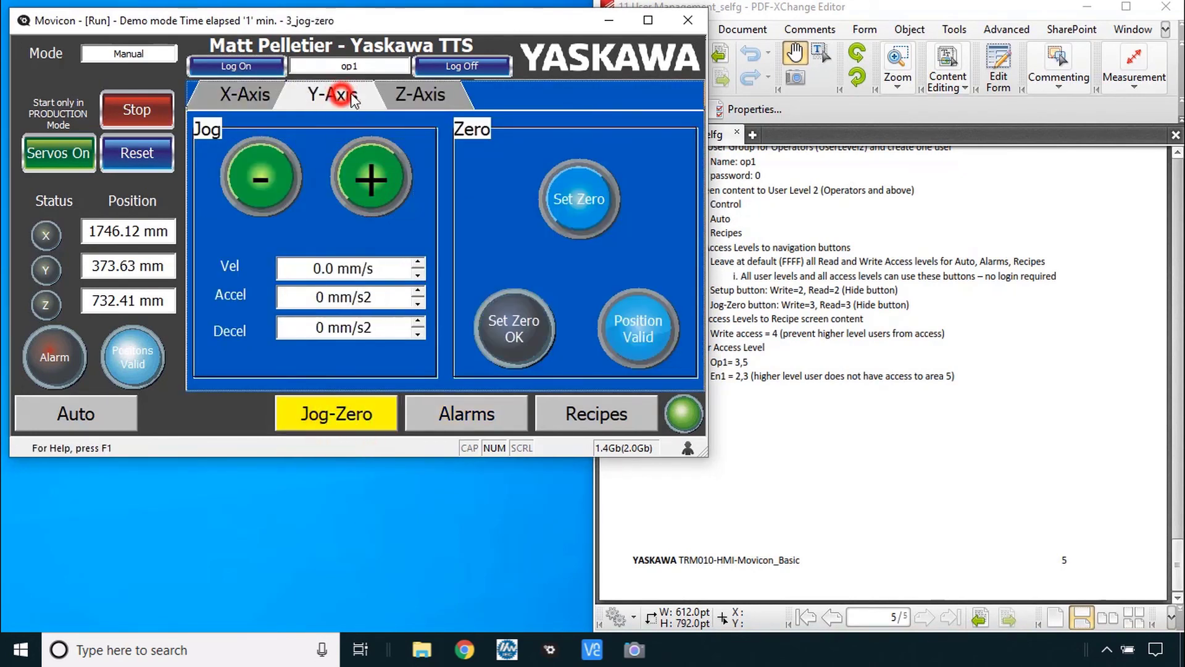
{"action": "left_click", "coordinate": [419, 96]}
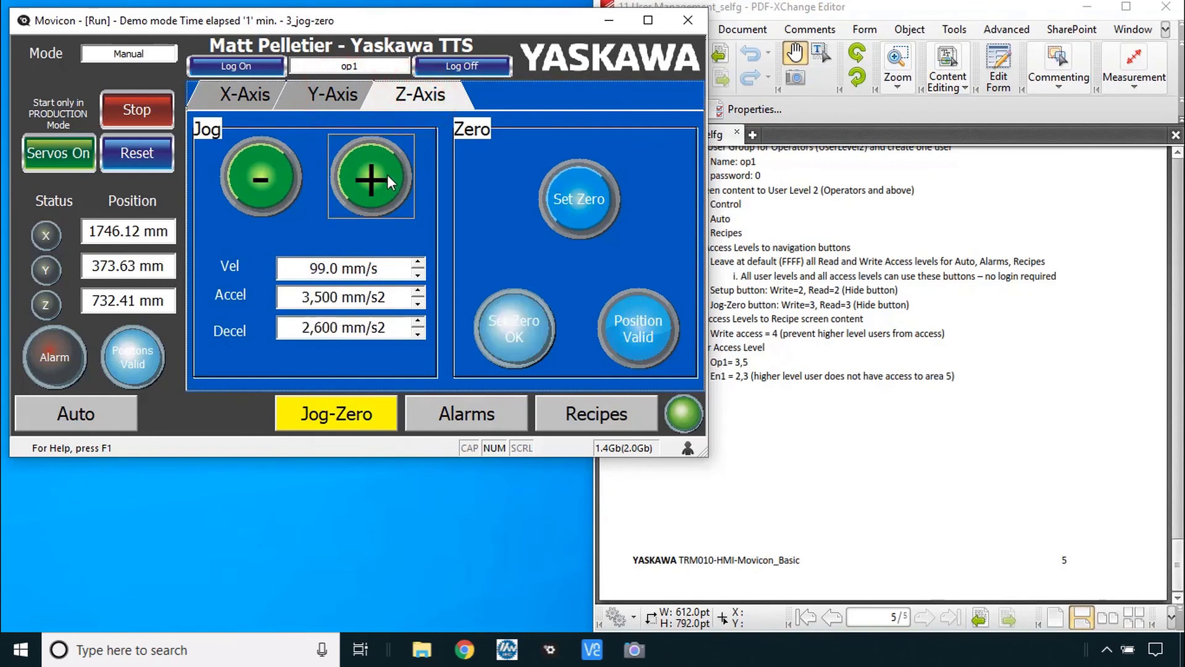
- Raise Auto's Cycles to 2 and velocity, then step Recipes' Active Cycles to 1 and back to 2
{"action": "left_click", "coordinate": [88, 413]}
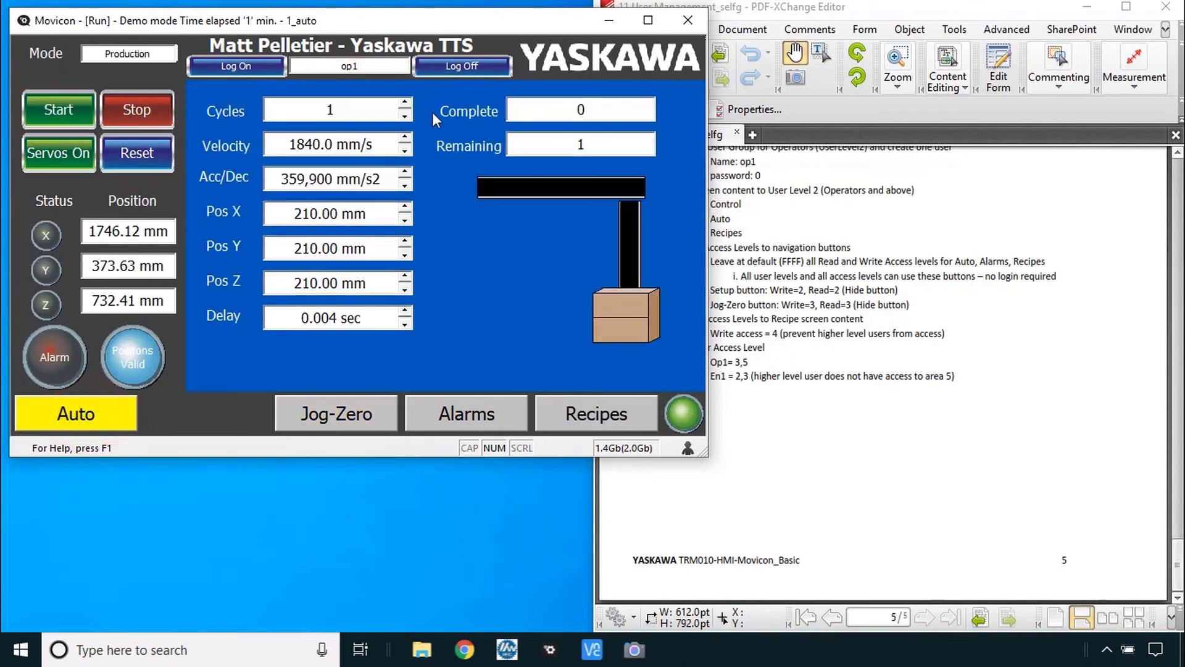
{"action": "left_click", "coordinate": [404, 105]}
{"action": "left_click", "coordinate": [404, 138]}
{"action": "left_click", "coordinate": [568, 414]}
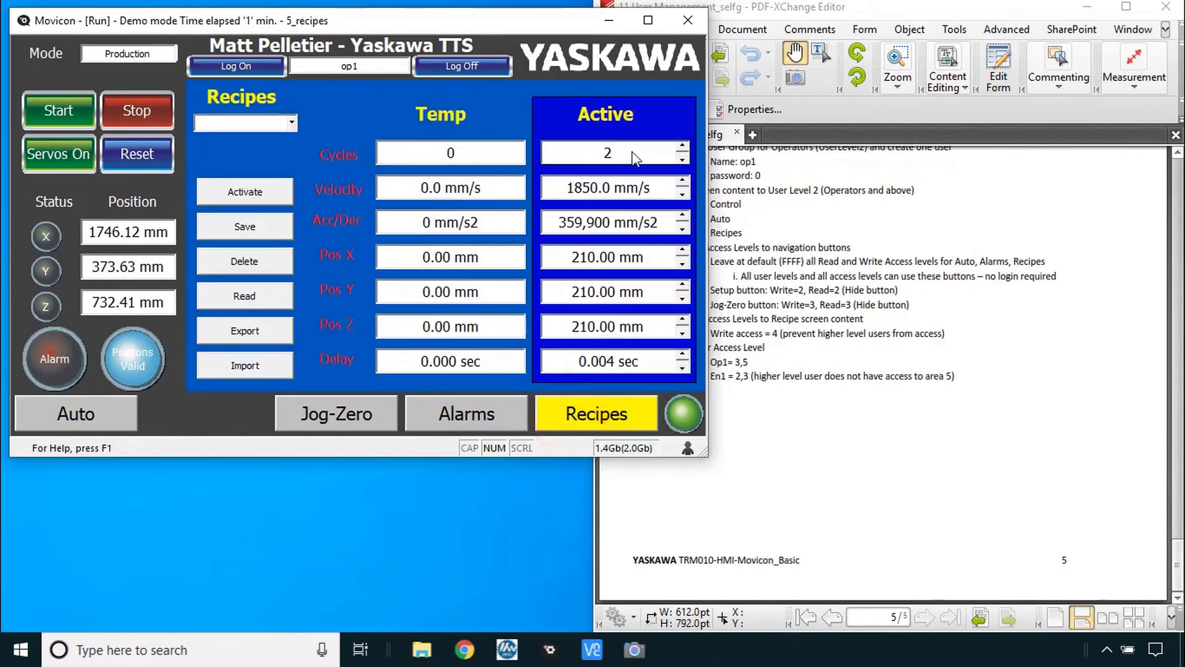
{"action": "left_click", "coordinate": [683, 156]}
{"action": "left_click", "coordinate": [683, 148]}
- Log op1 out and log in as engineer en1
{"action": "left_click", "coordinate": [462, 66]}
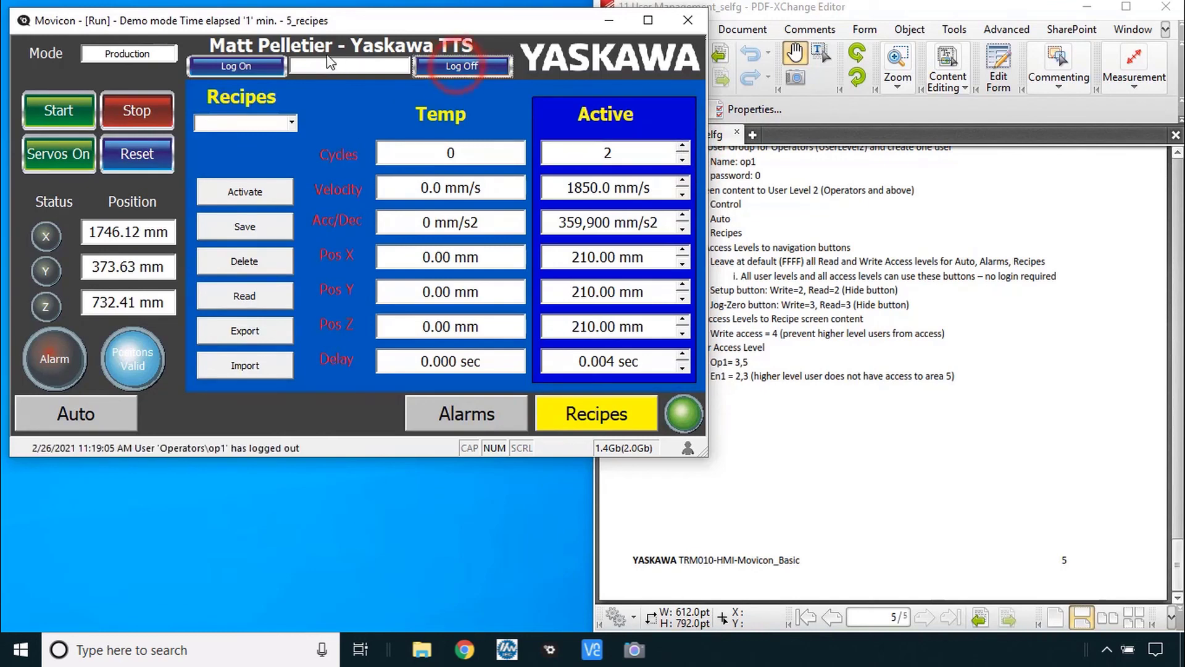
{"action": "left_click", "coordinate": [246, 64]}
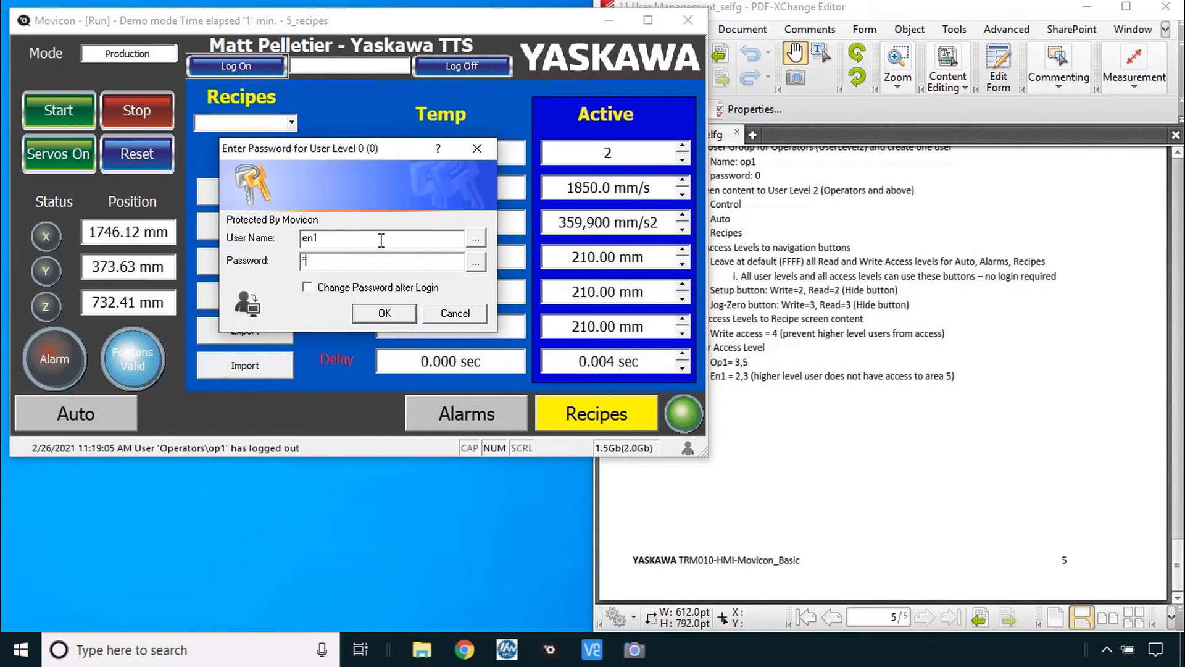
{"action": "key", "text": "Return"}
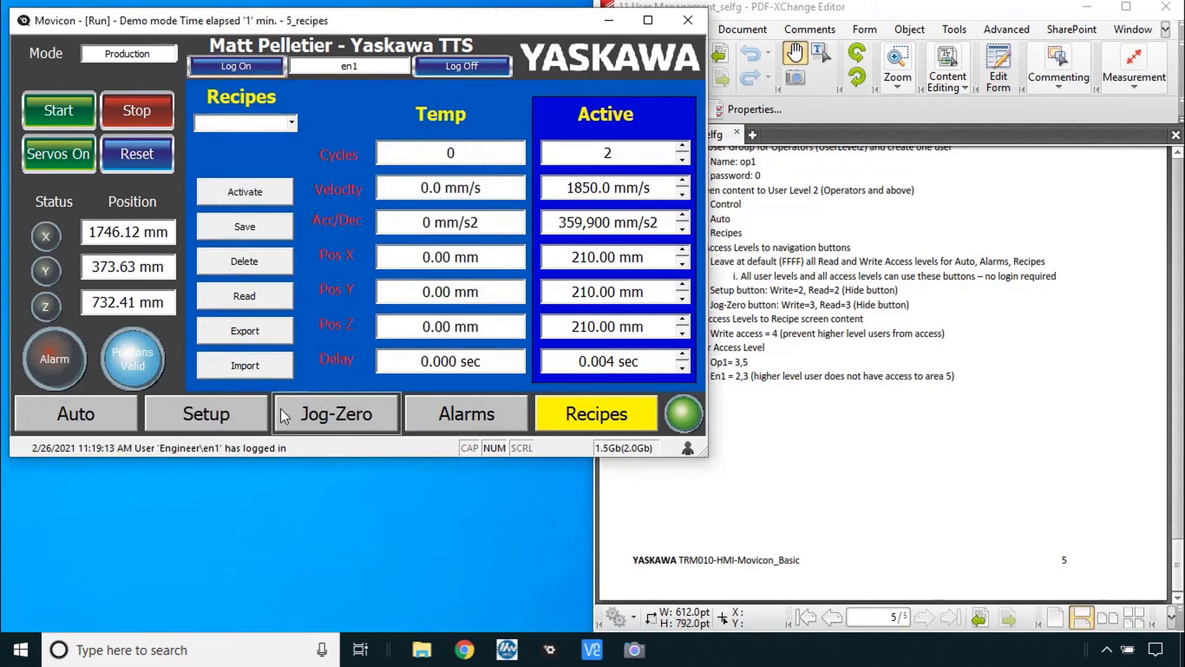
{"action": "left_click", "coordinate": [682, 149]}
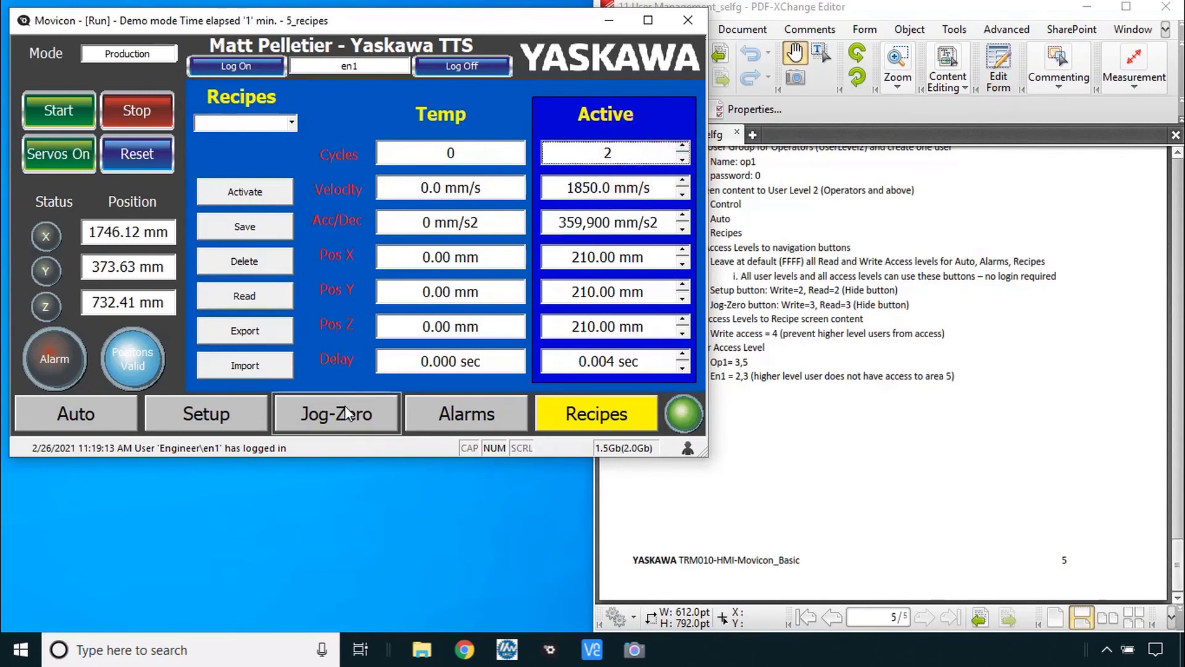
- Open the Setup screen and check the Edit Users dialog, then close it
{"action": "left_click", "coordinate": [227, 416]}
{"action": "left_click", "coordinate": [442, 109]}
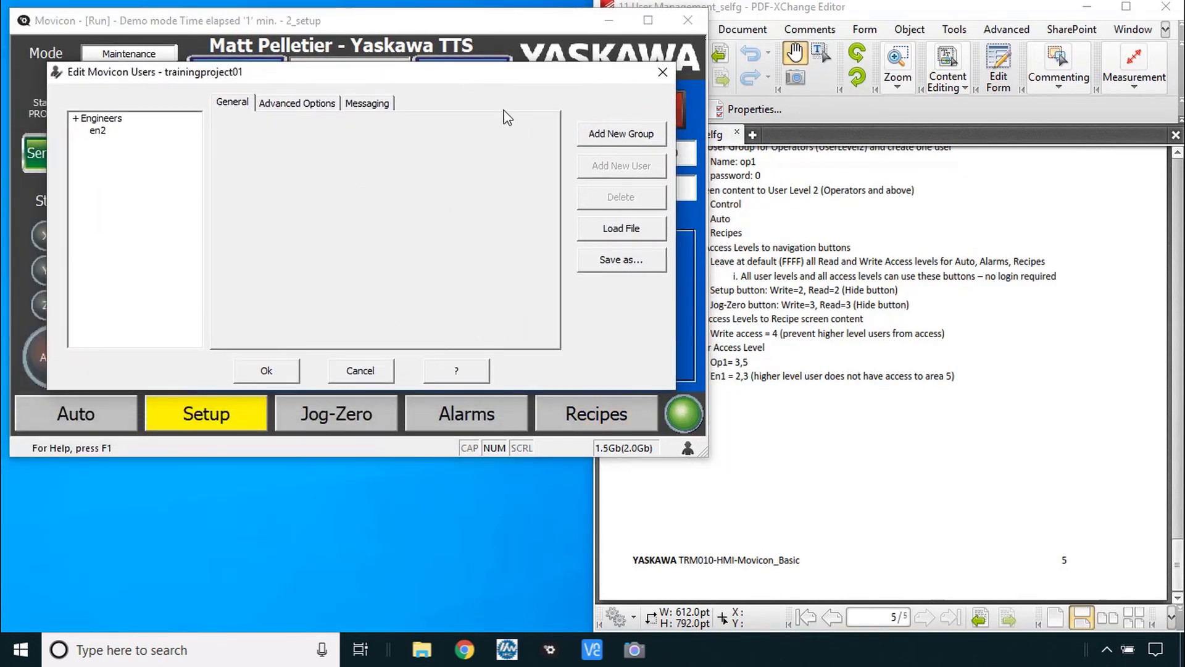
{"action": "key", "text": "Escape"}
- Log en1 out and confirm Edit Users demands a level 5 password, cancelling each prompt
{"action": "left_click", "coordinate": [472, 62]}
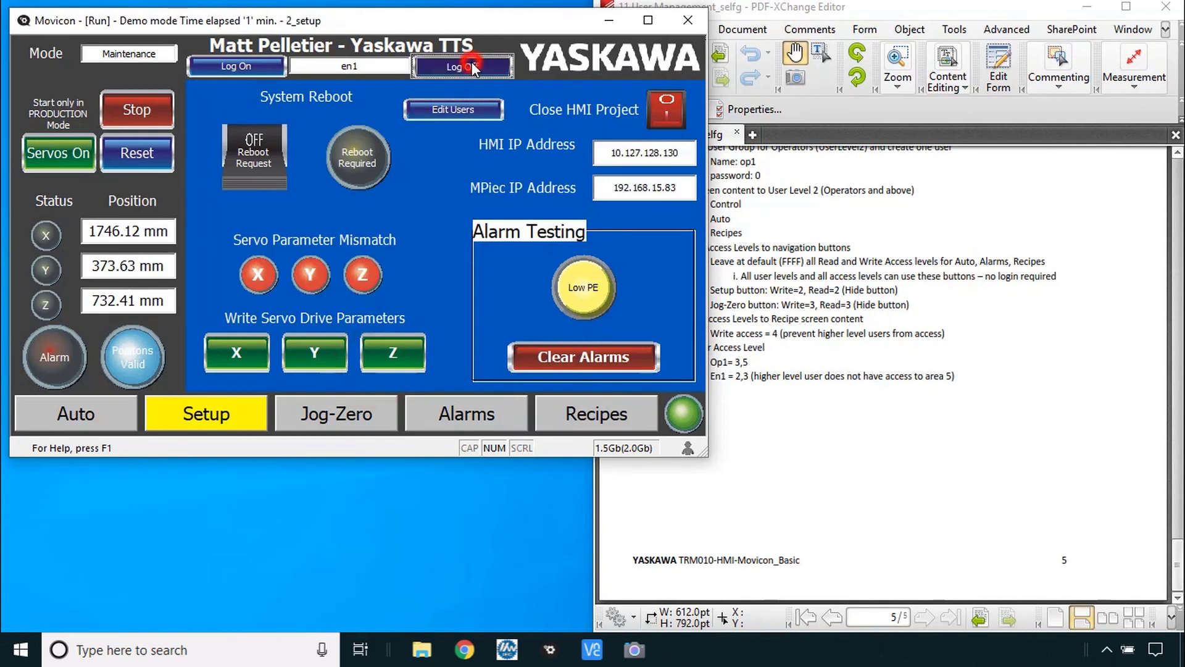
{"action": "left_click", "coordinate": [458, 117]}
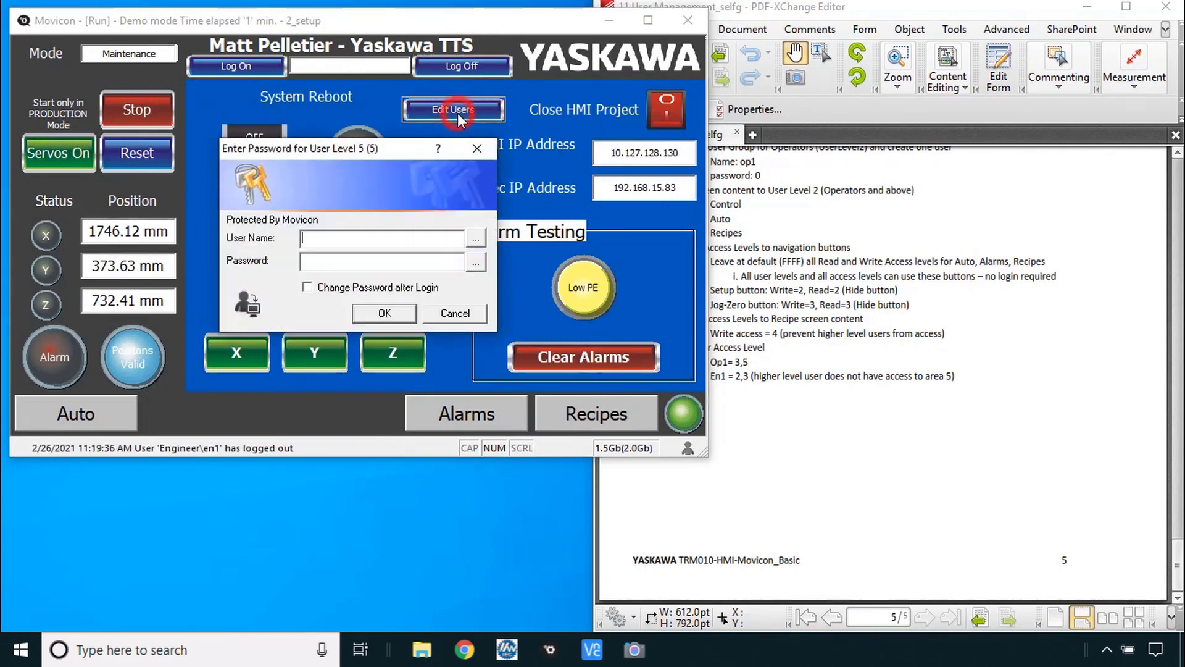
{"action": "left_click", "coordinate": [466, 311]}
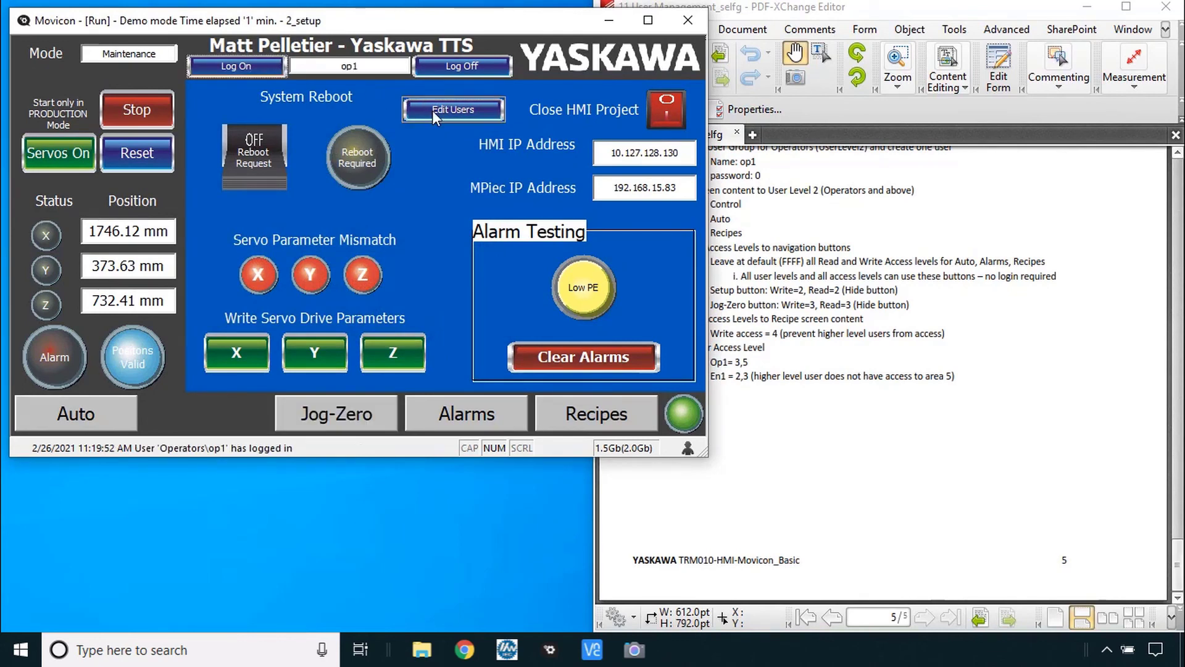
{"action": "left_click", "coordinate": [434, 113]}
{"action": "left_click", "coordinate": [457, 313]}
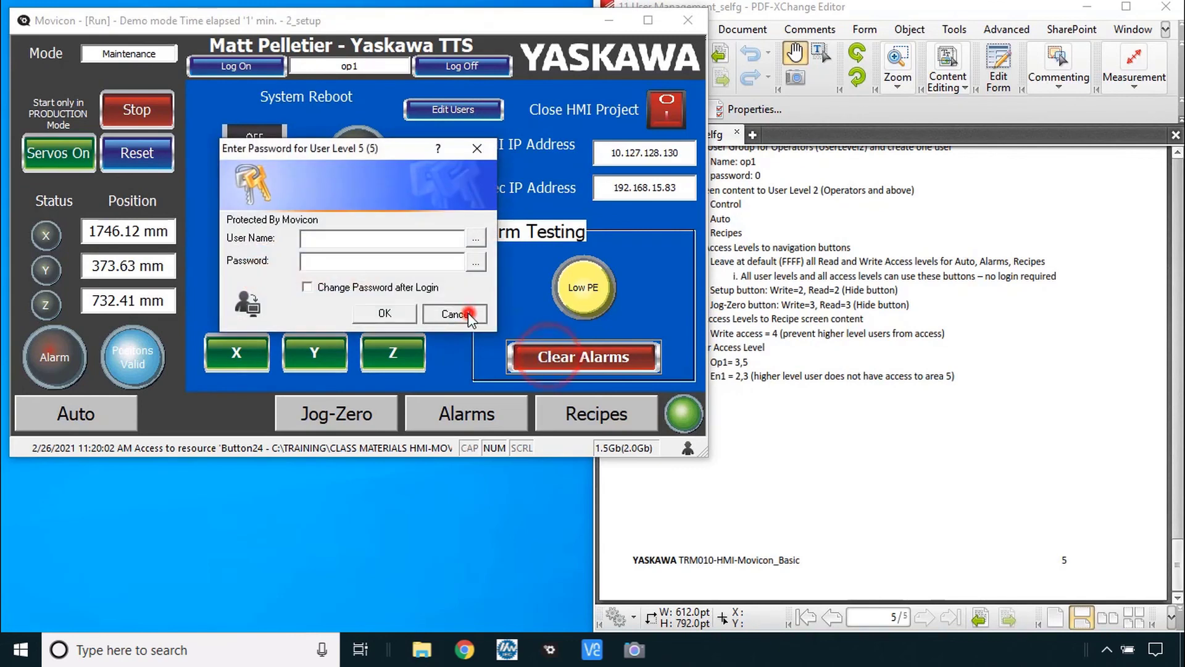
{"action": "left_click", "coordinate": [468, 313]}
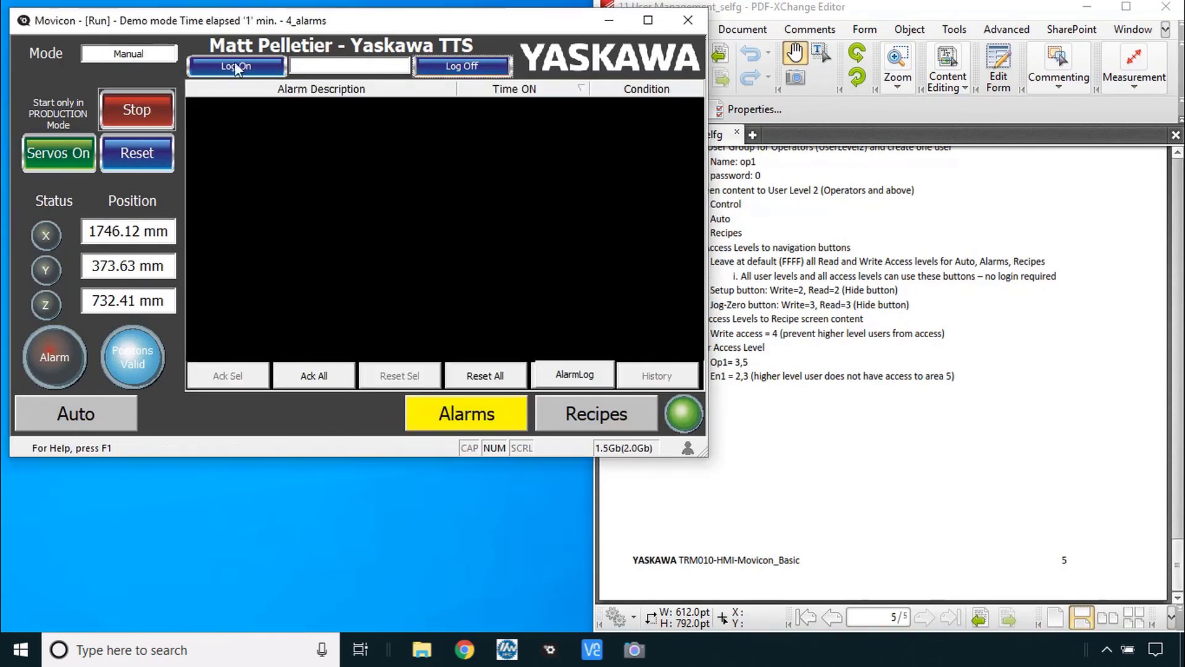
- Stop the runtime and set the 4_Alarms alarm window's User Level to 2
{"action": "left_click", "coordinate": [689, 17]}
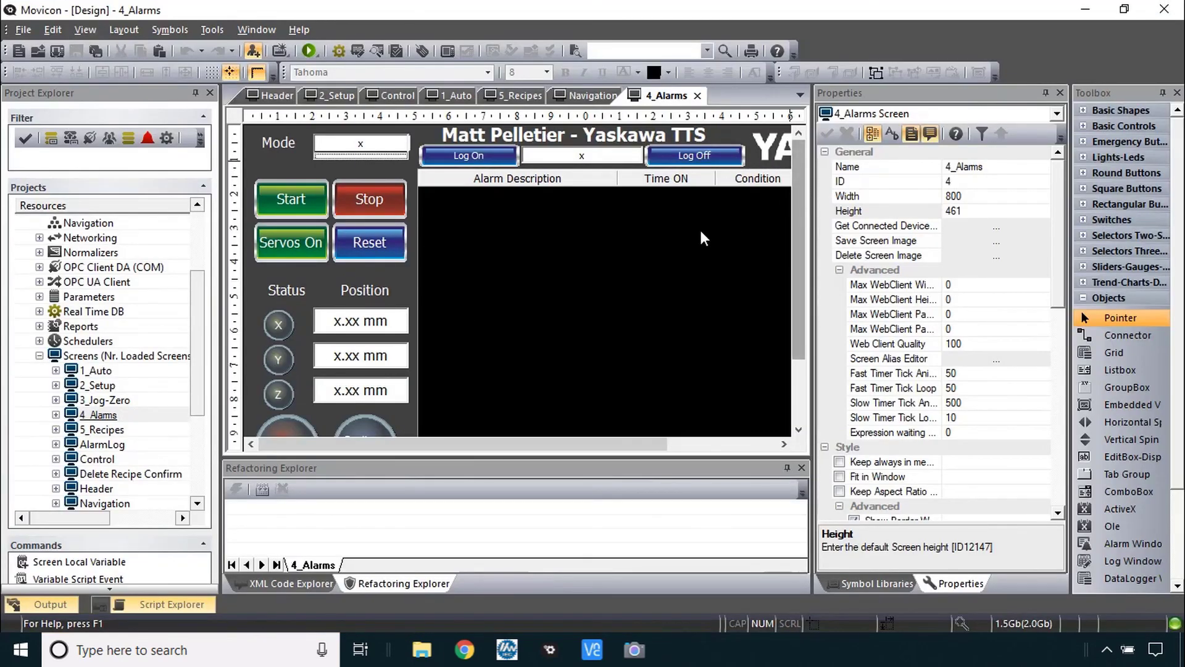
{"action": "left_click", "coordinate": [627, 256]}
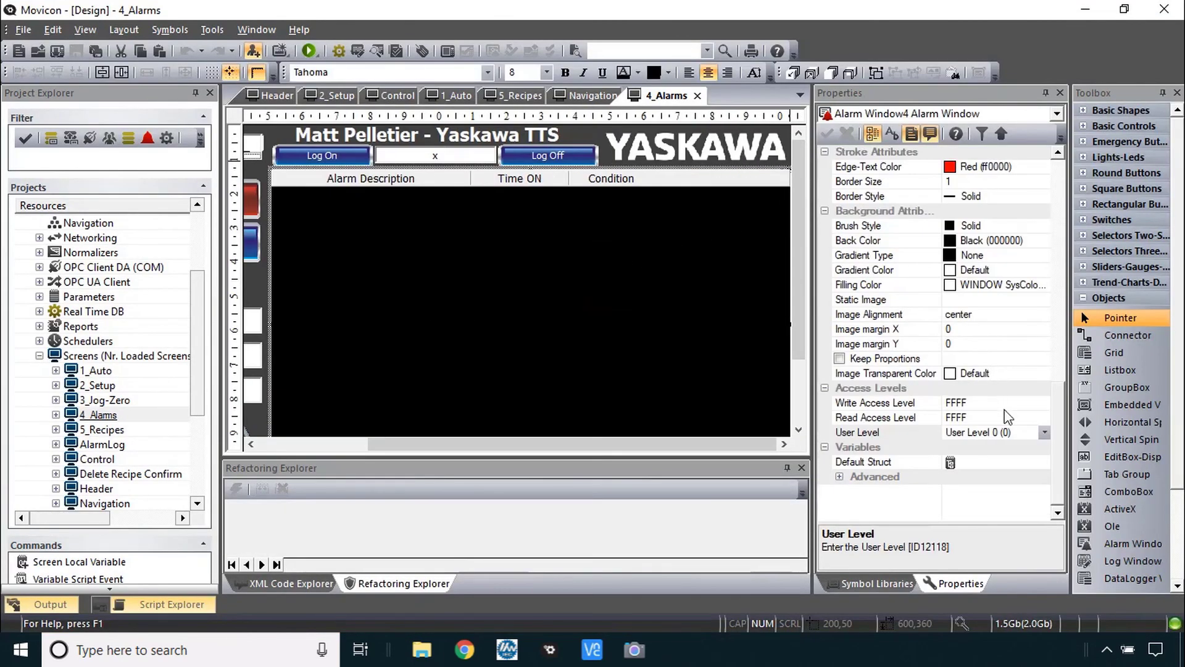
{"action": "left_click", "coordinate": [1044, 432]}
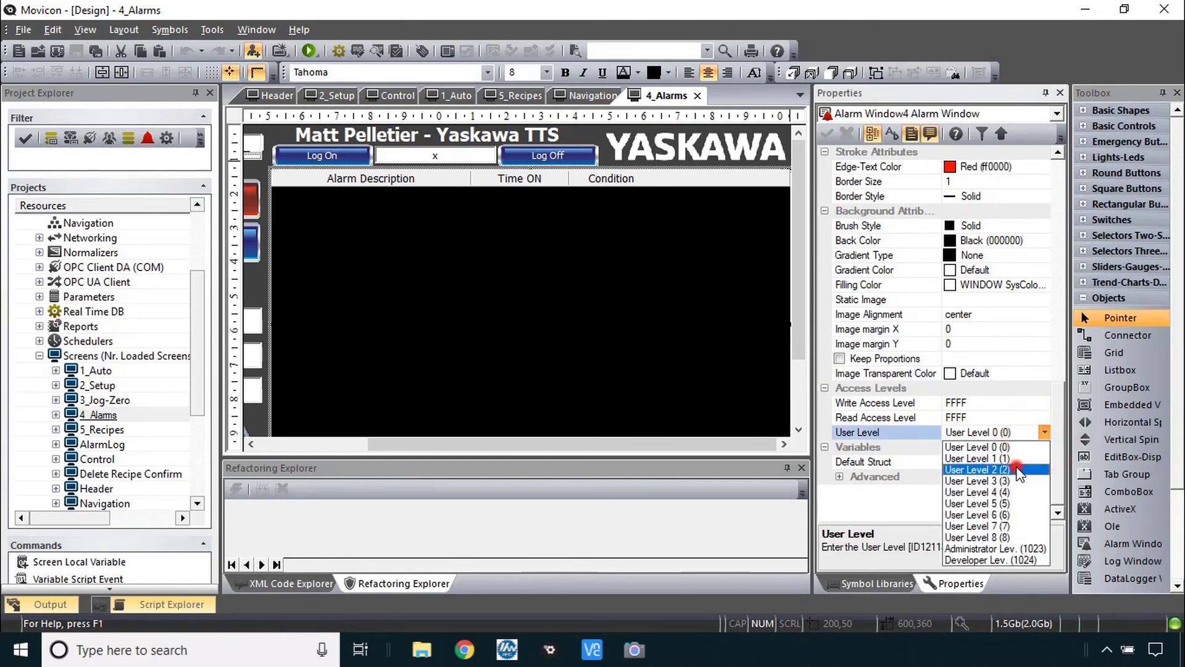
{"action": "left_click", "coordinate": [977, 469]}
{"action": "left_click_drag", "start_coordinate": [800, 327], "coordinate": [796, 391]}
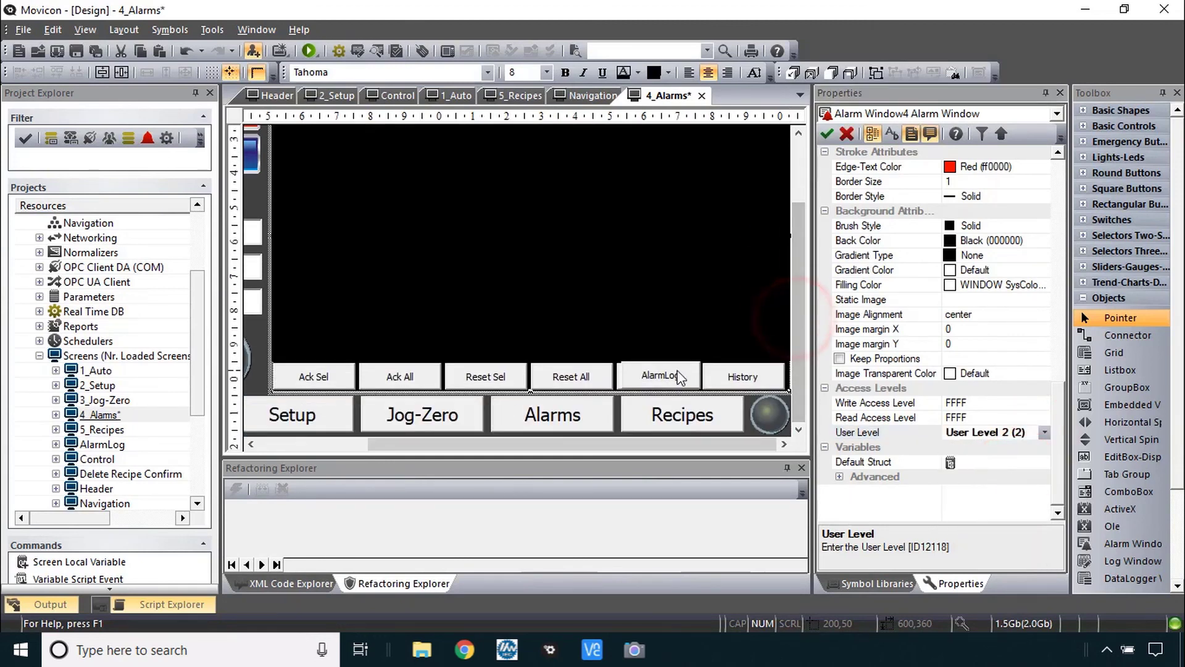
- Set the AlarmLog button's User Level to 2
{"action": "left_click", "coordinate": [662, 375]}
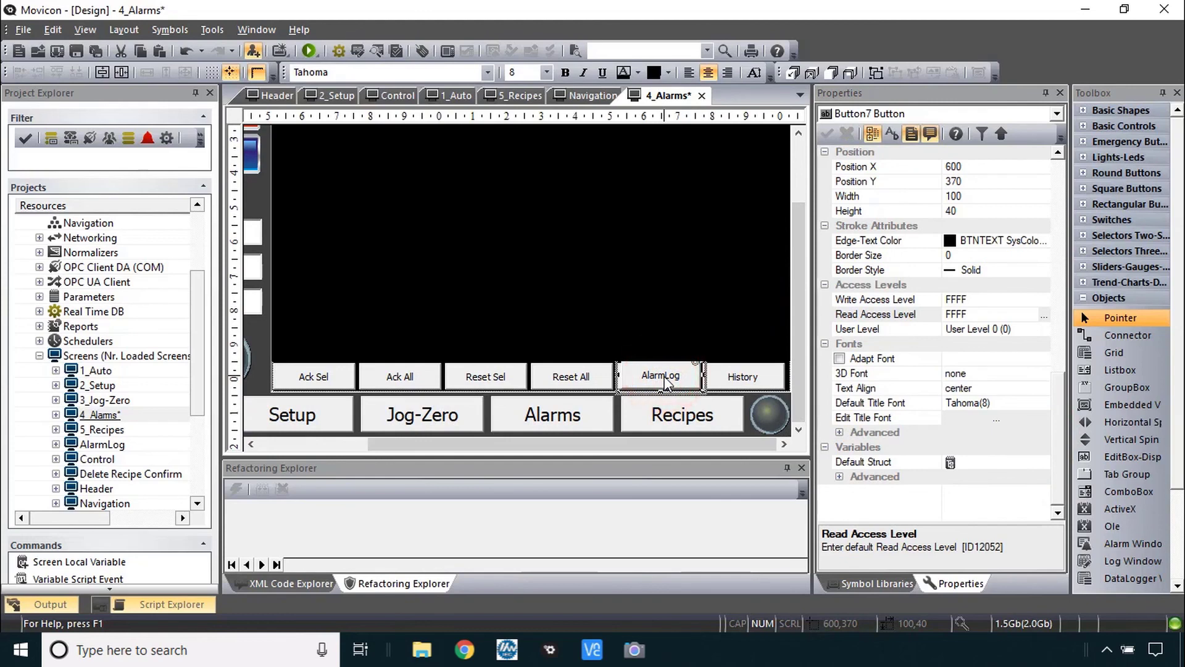
{"action": "left_click", "coordinate": [1004, 330]}
{"action": "left_click", "coordinate": [1044, 329]}
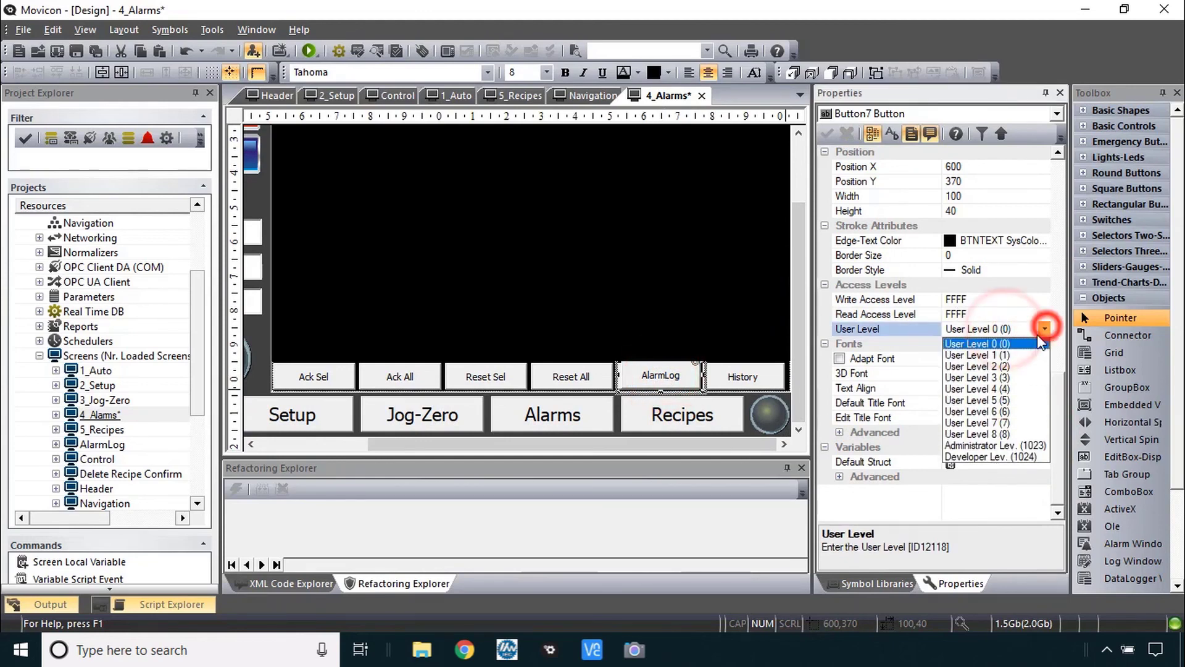
{"action": "left_click", "coordinate": [1015, 366]}
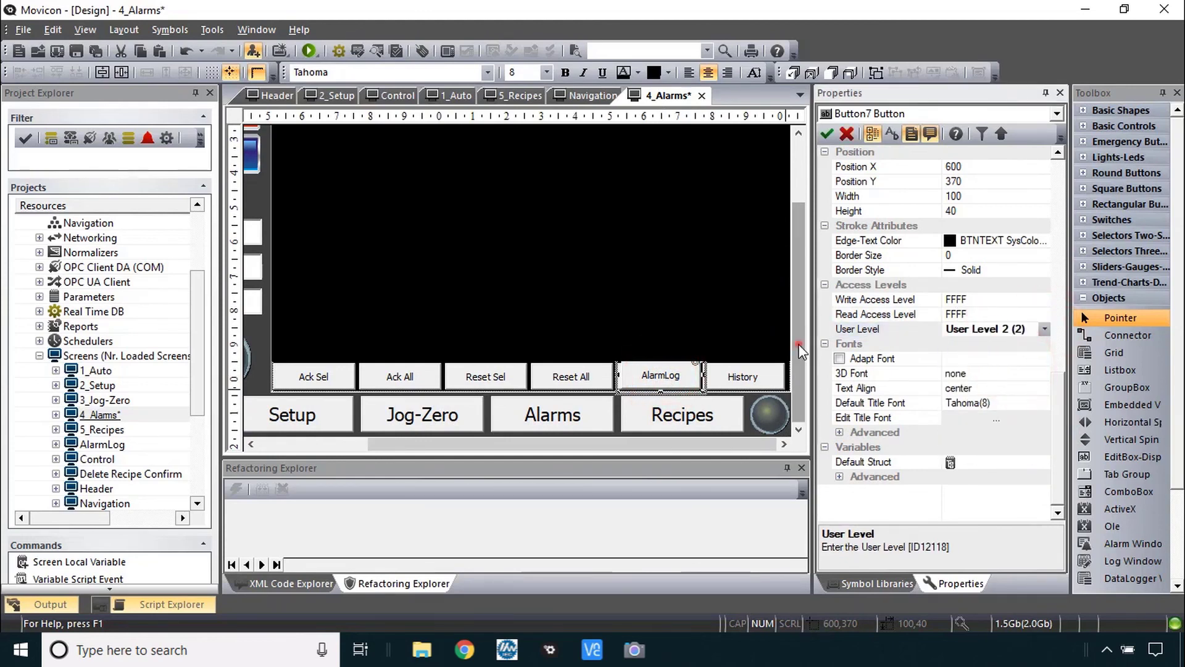
{"action": "left_click_drag", "start_coordinate": [798, 410], "coordinate": [797, 343]}
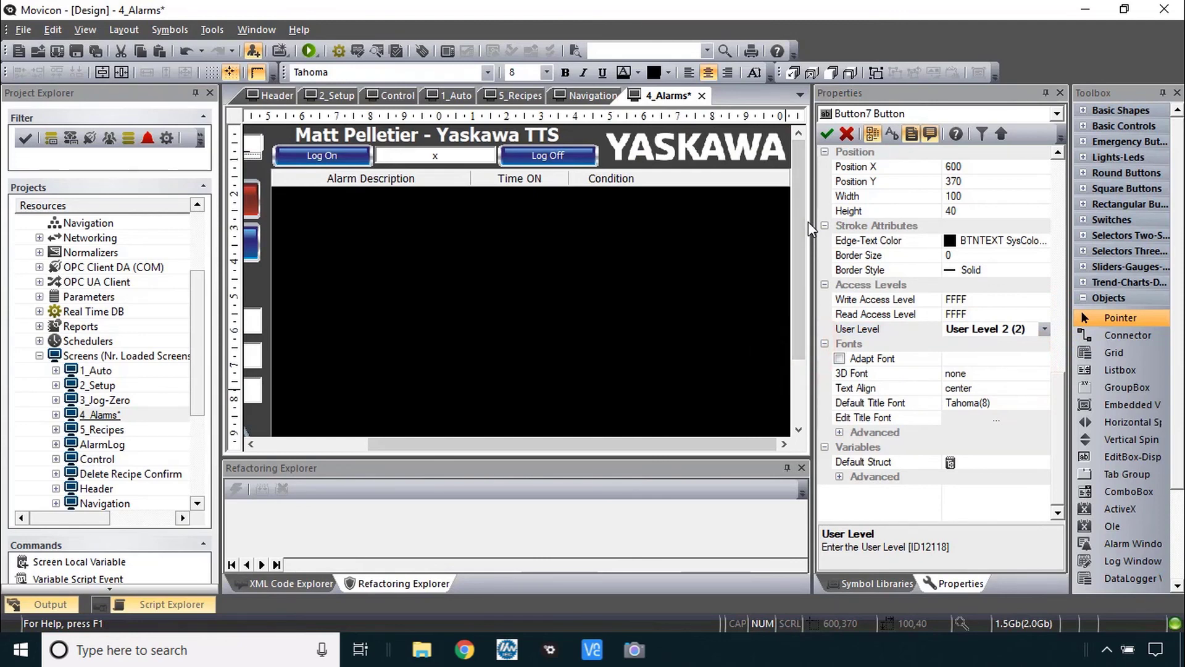
- Save and run the project, then try the AlarmLog without logging in
{"action": "left_click", "coordinate": [309, 51]}
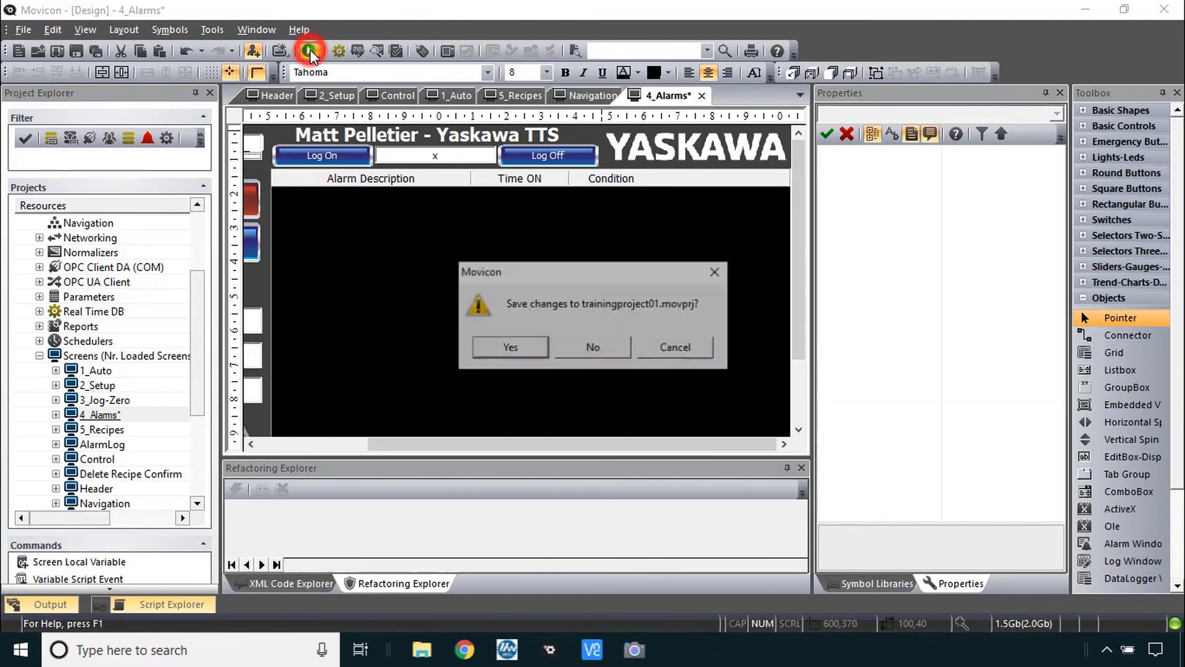
{"action": "left_click", "coordinate": [517, 347]}
{"action": "left_click", "coordinate": [575, 374]}
- Confirm Reset All asks for a Level 2 login, cancelling the password prompts
{"action": "left_click", "coordinate": [459, 317]}
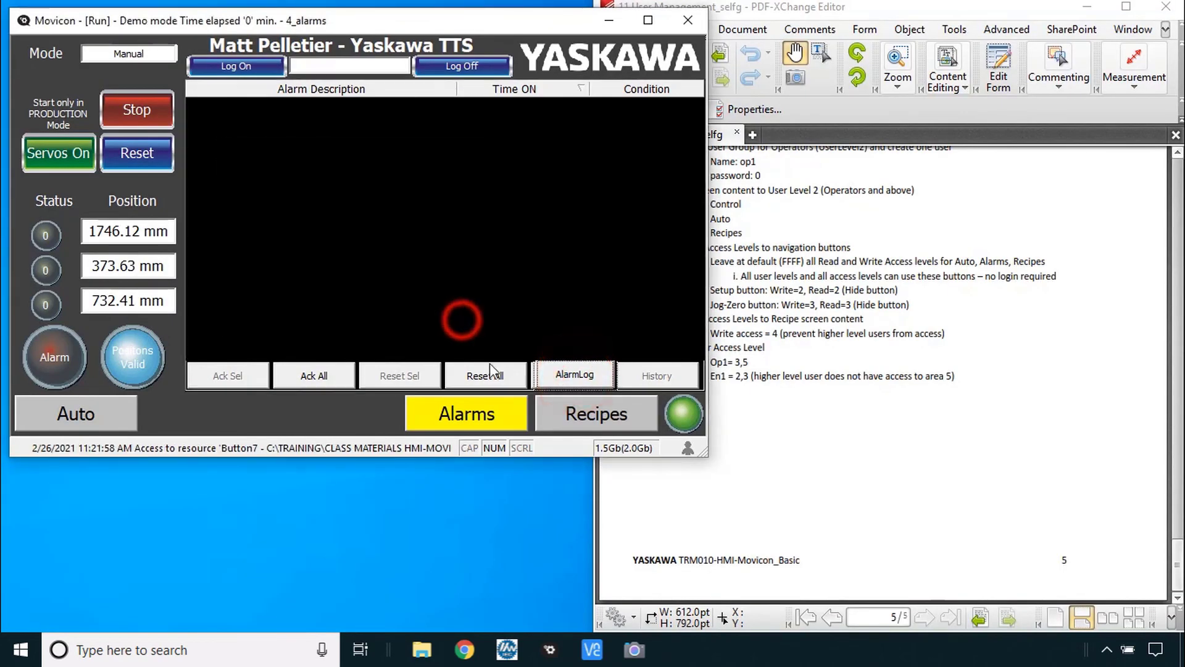
{"action": "left_click", "coordinate": [495, 372]}
{"action": "left_click", "coordinate": [458, 313]}
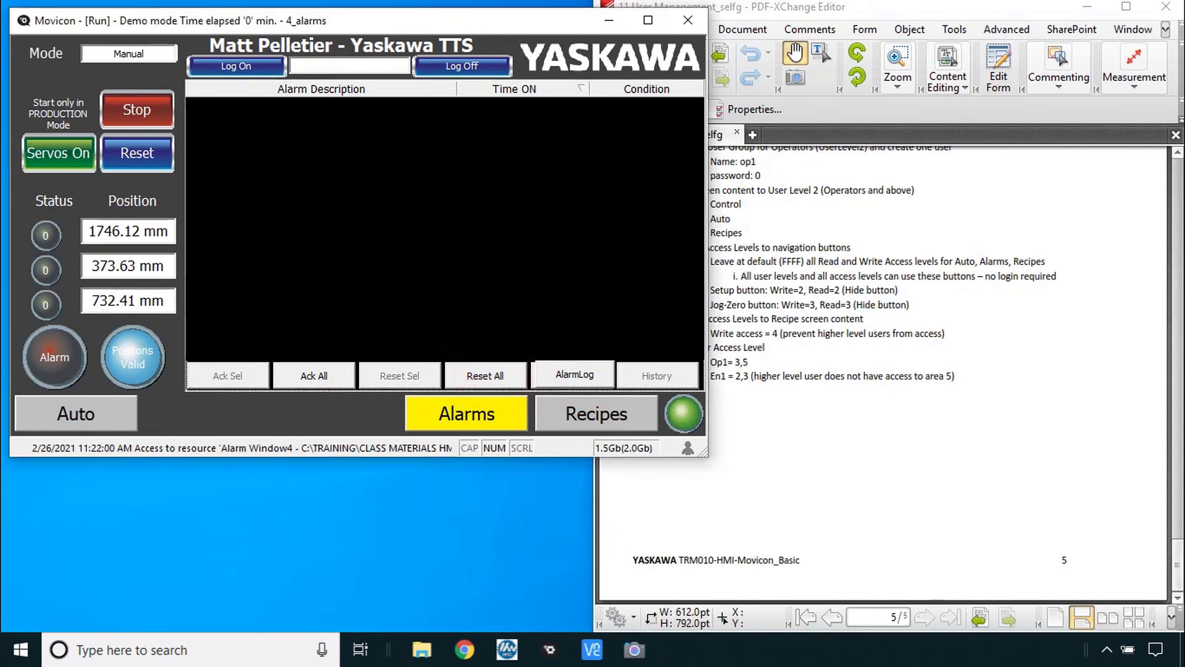
{"action": "key", "text": "alt+Tab"}
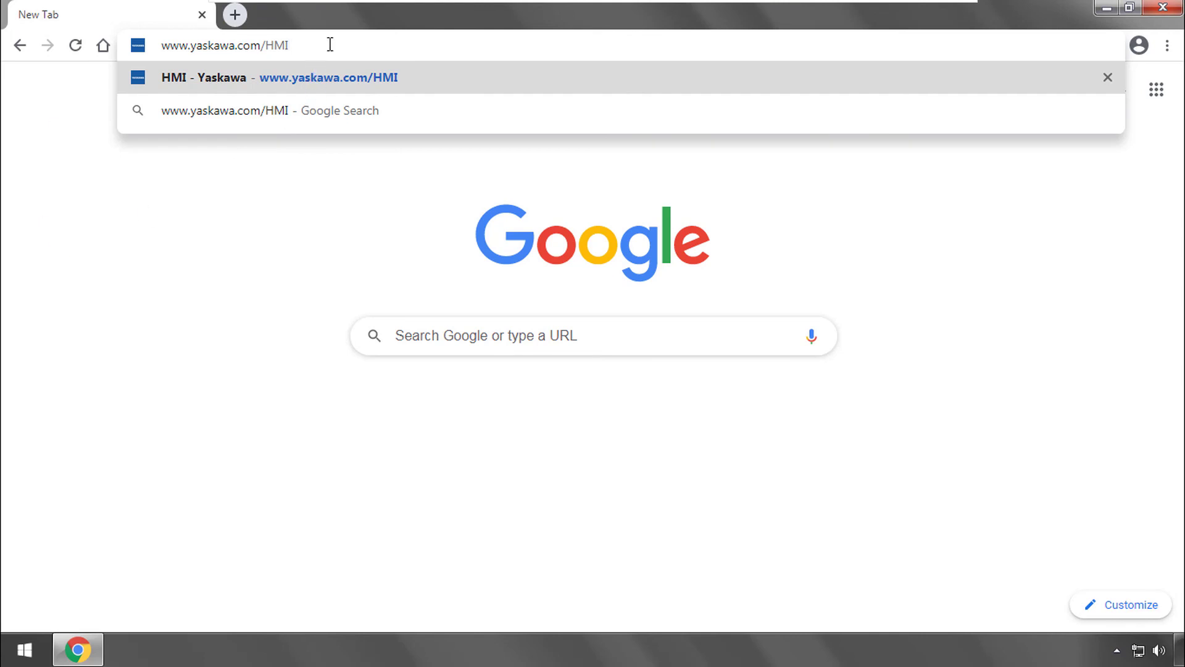
{"action": "key", "text": "Return"}
{"action": "scroll", "coordinate": [611, 339], "scroll_direction": "down", "scroll_amount": 4}
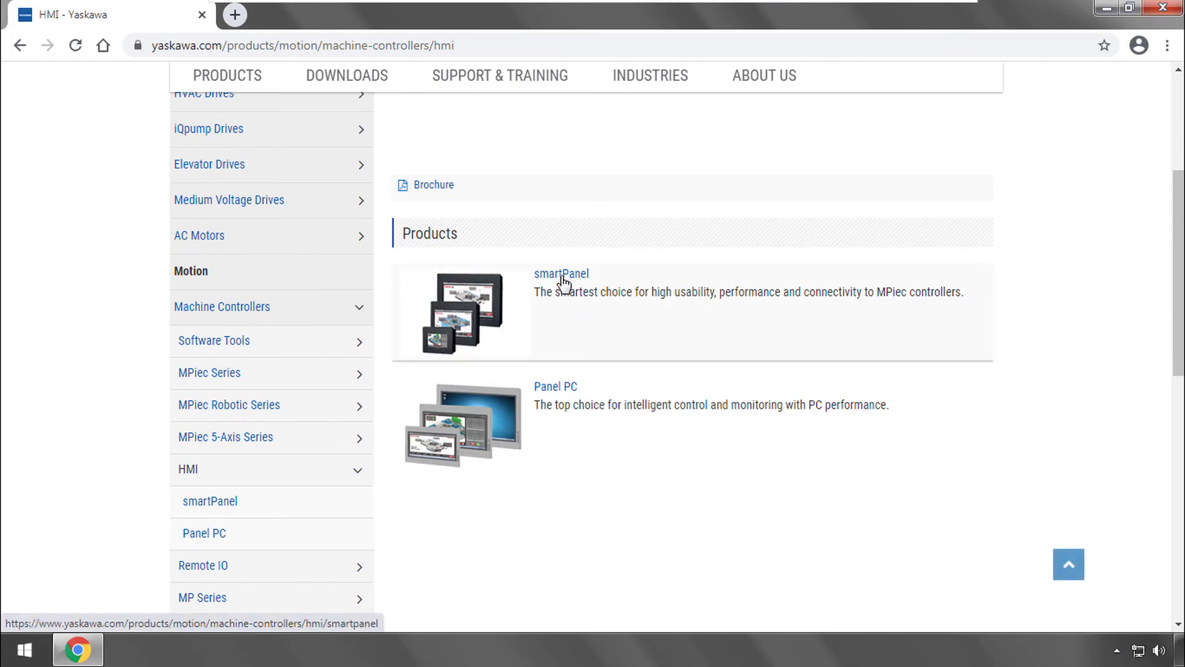
{"action": "left_click", "coordinate": [562, 284]}
{"action": "left_click", "coordinate": [500, 264]}
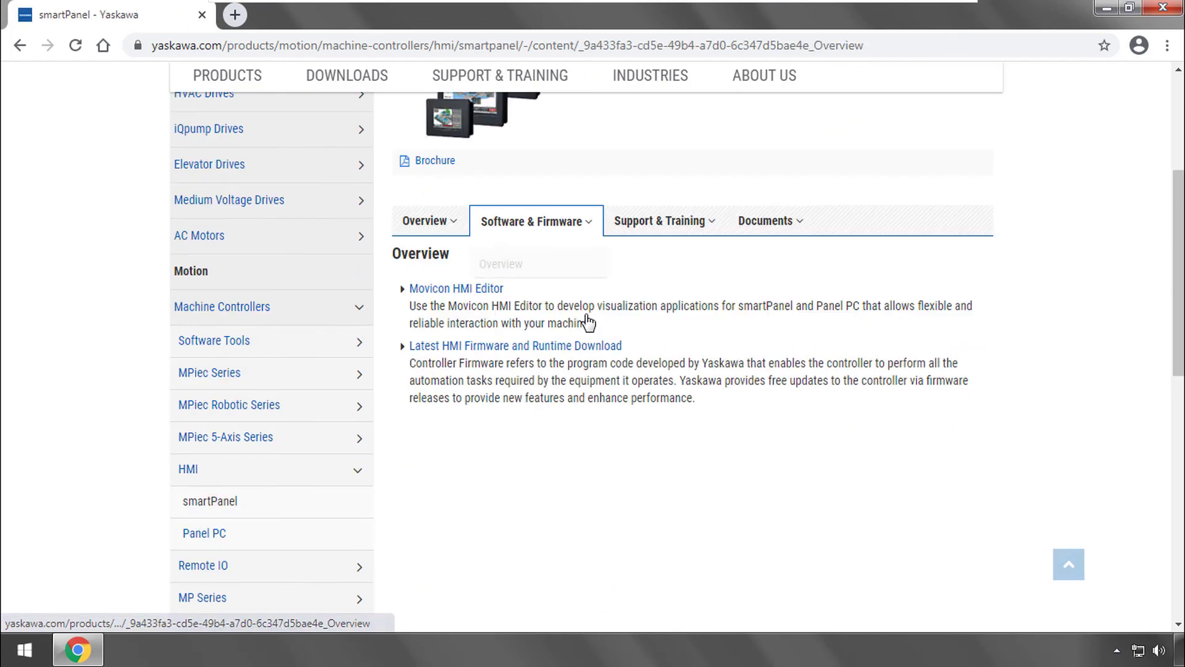